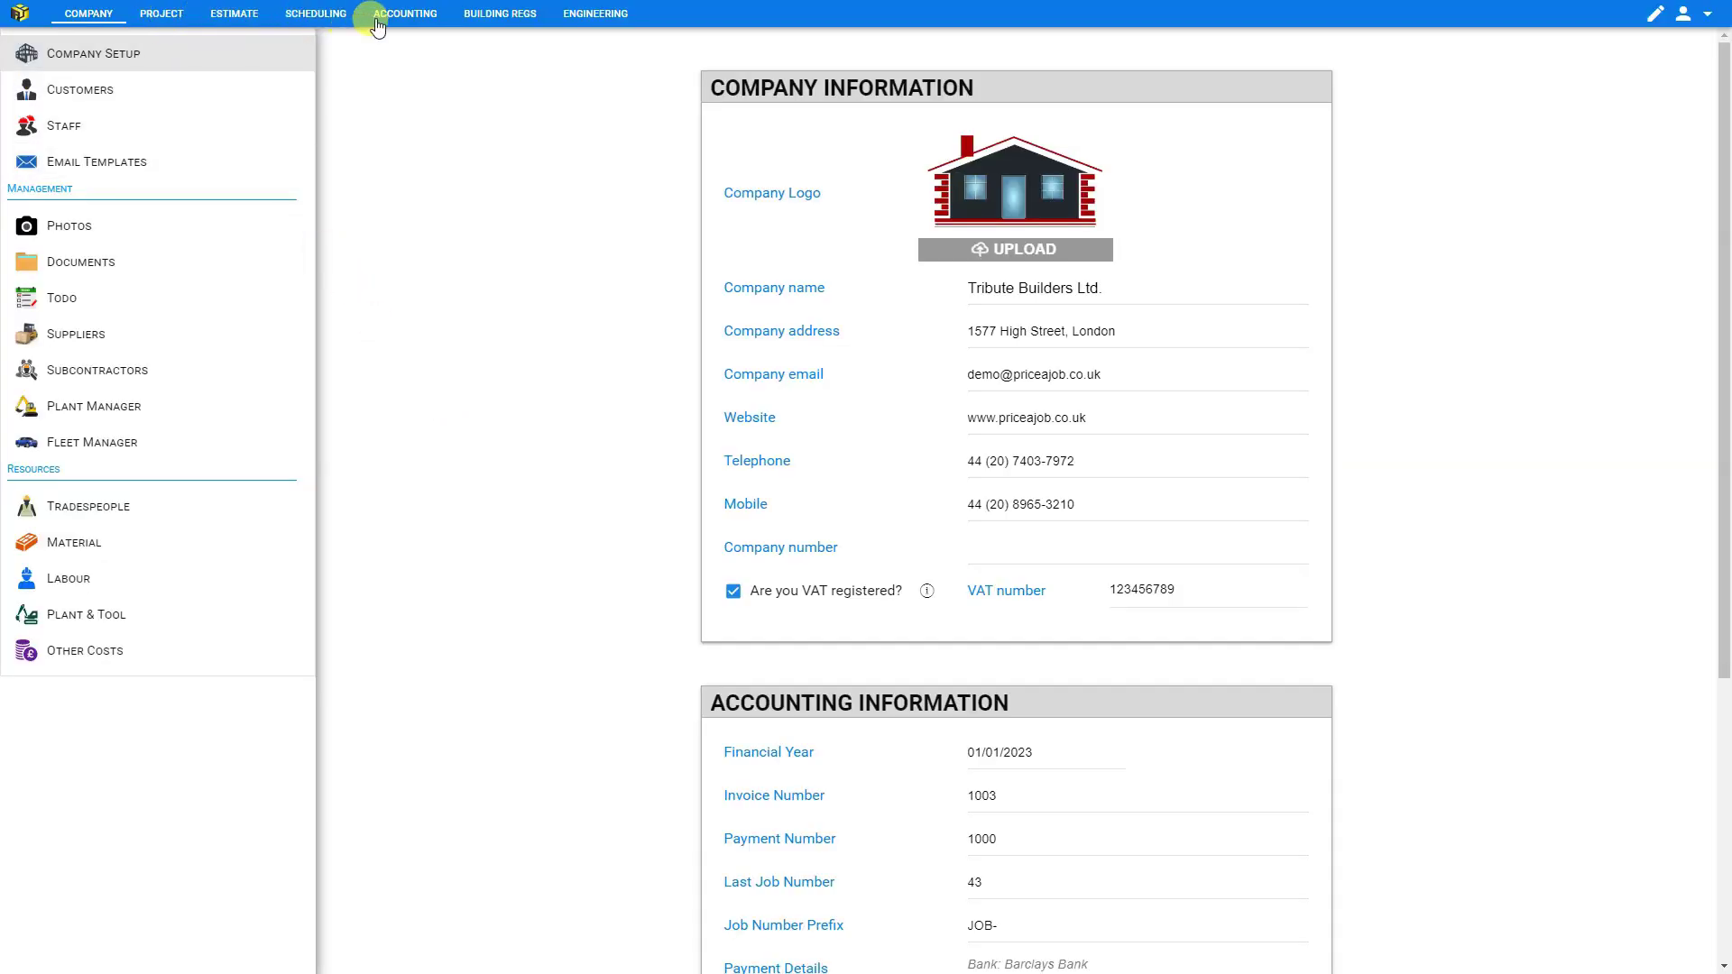
Step: Add a new Stud Wall BS5268 calculation in the engineering module
{"action": "left_click", "coordinate": [588, 16]}
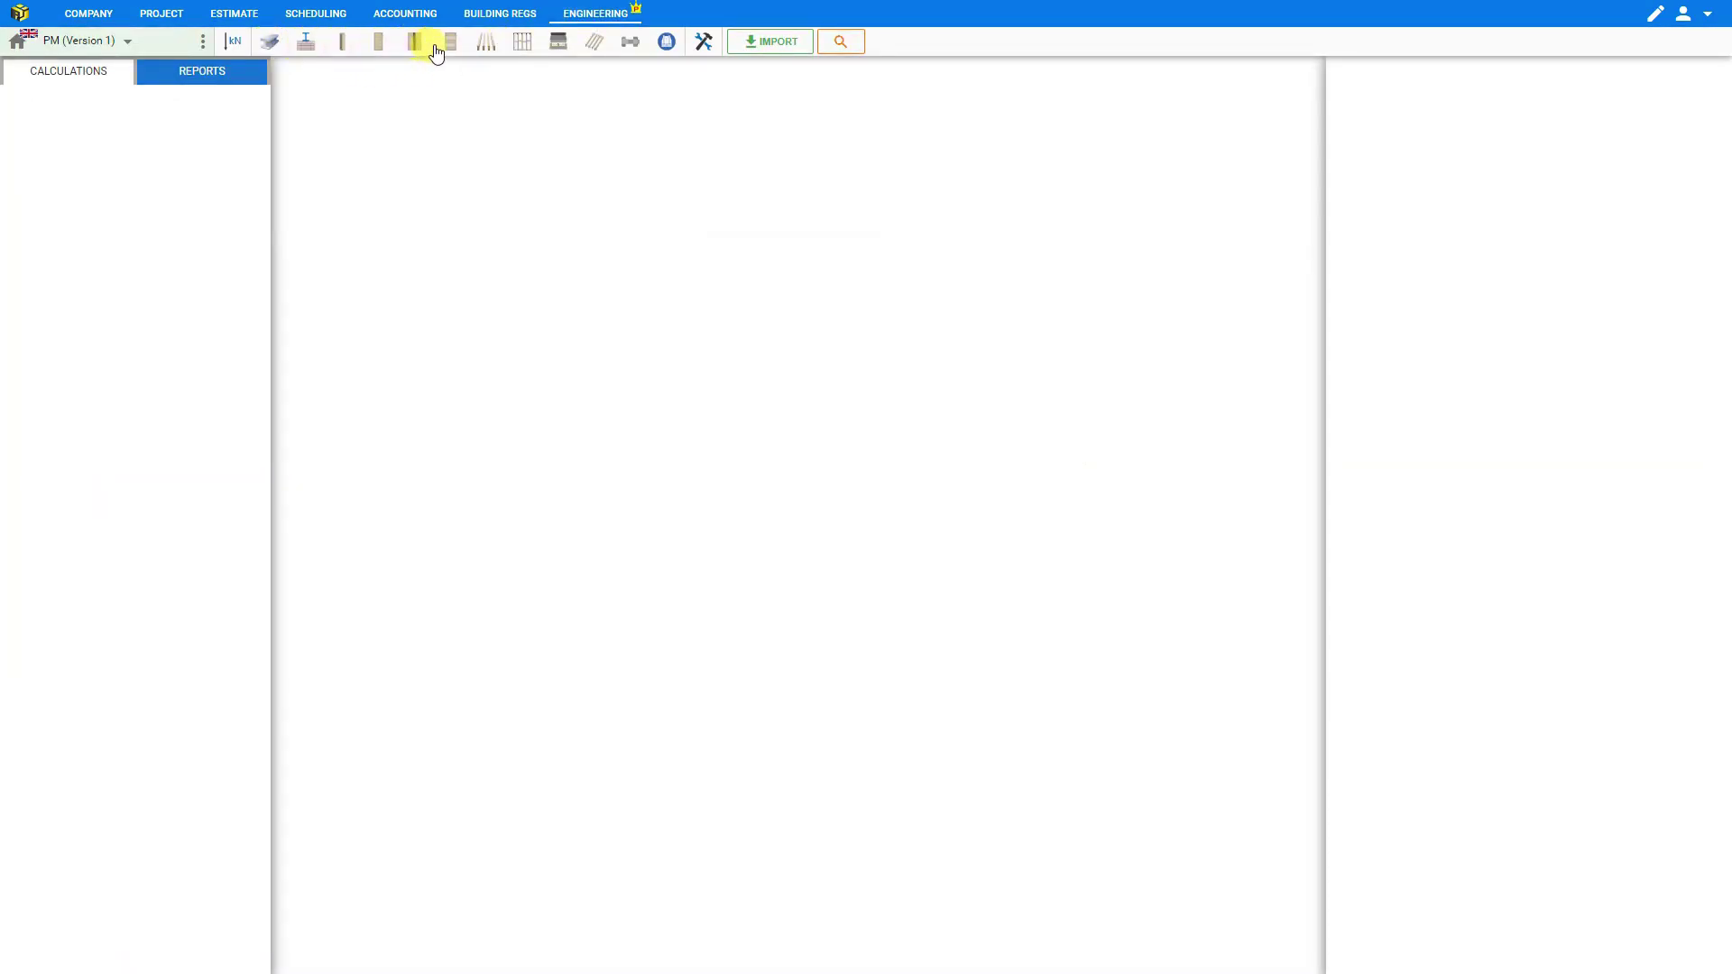
{"action": "mouse_move", "coordinate": [521, 56]}
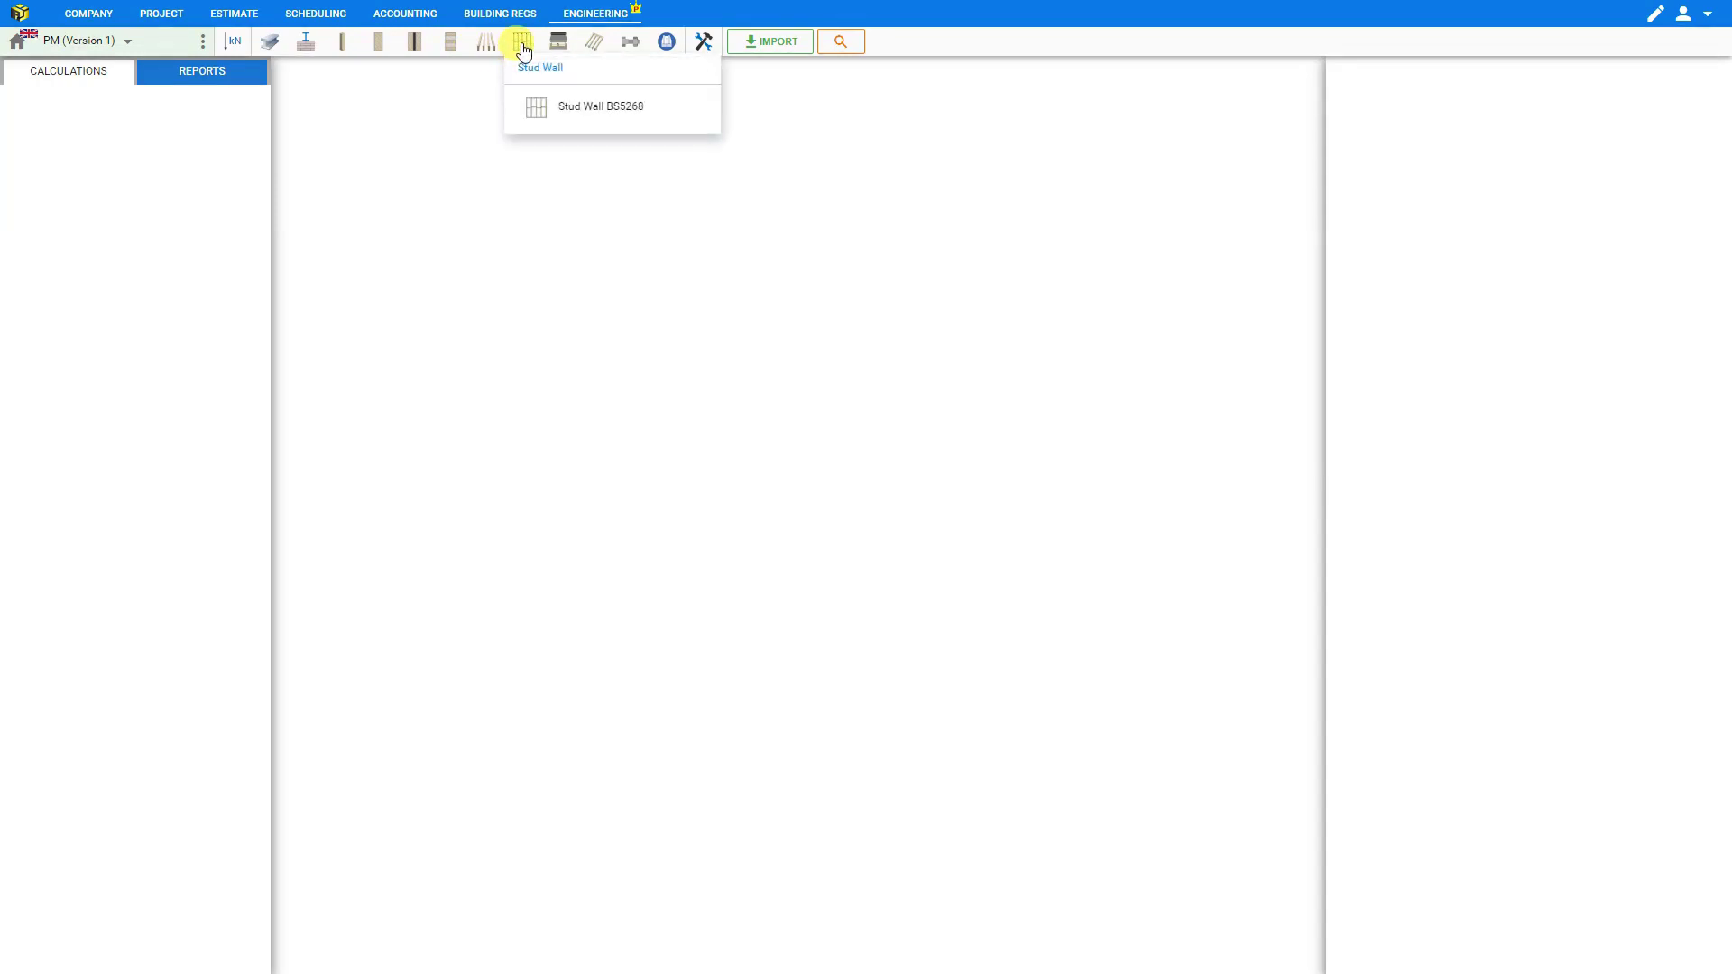
{"action": "left_click", "coordinate": [585, 109]}
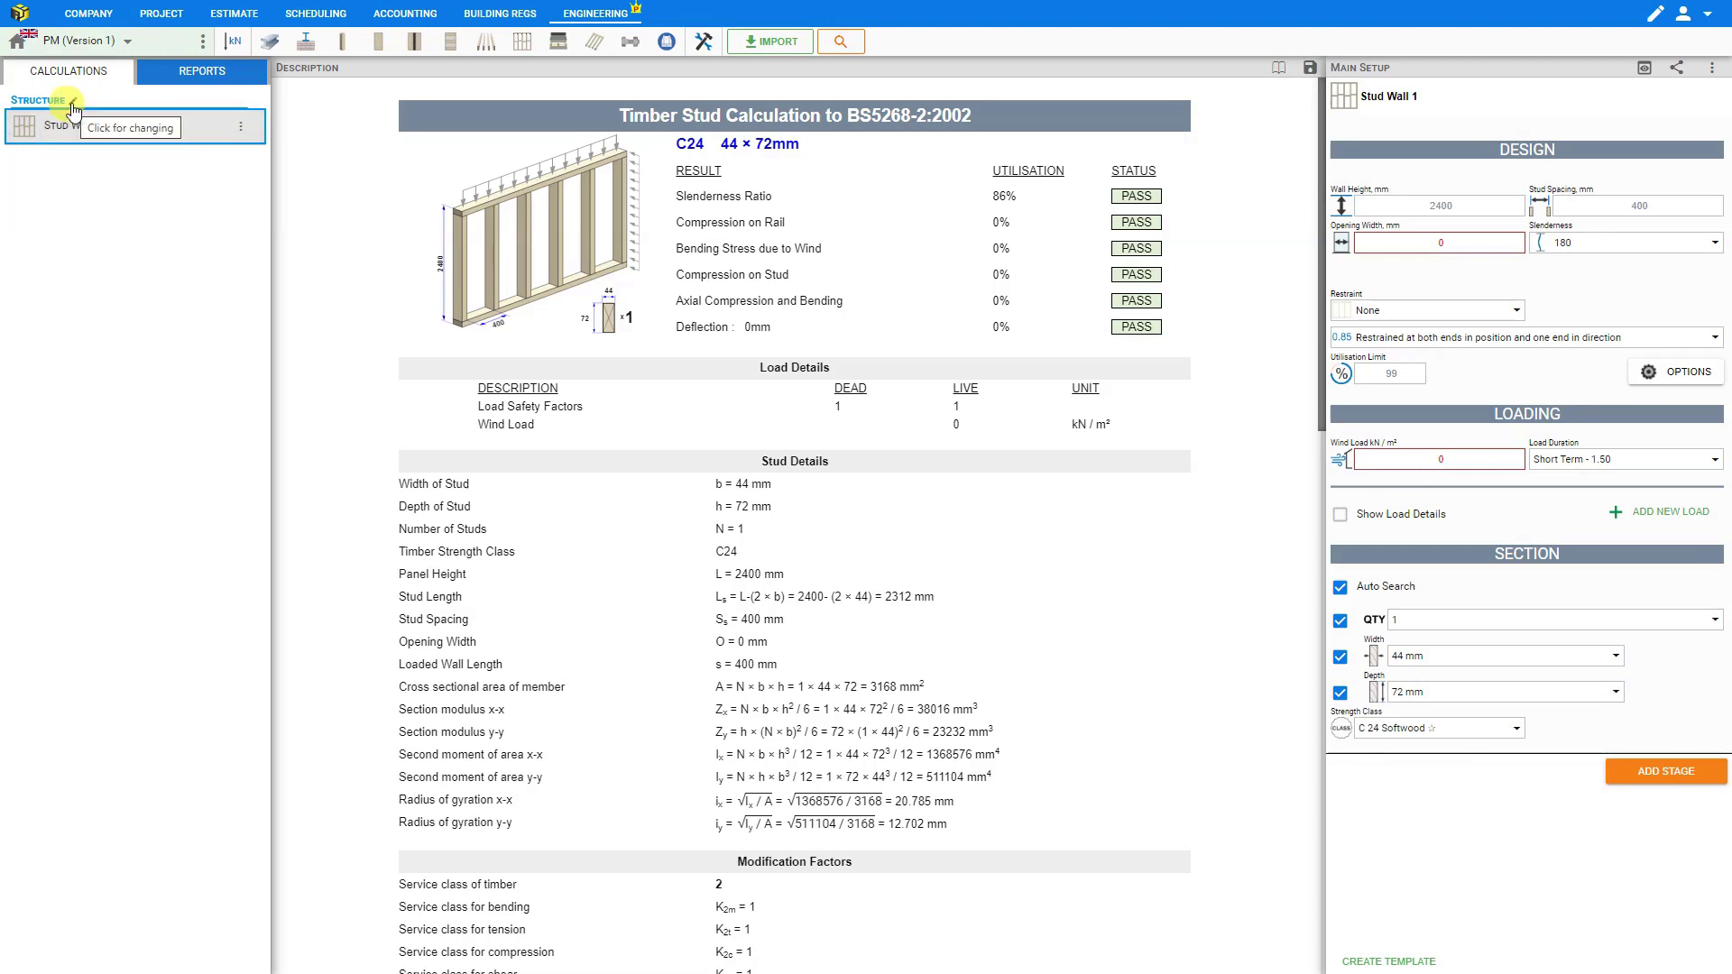
Step: Rename the structure group containing the stud wall calculation as Extension
{"action": "left_click", "coordinate": [74, 107]}
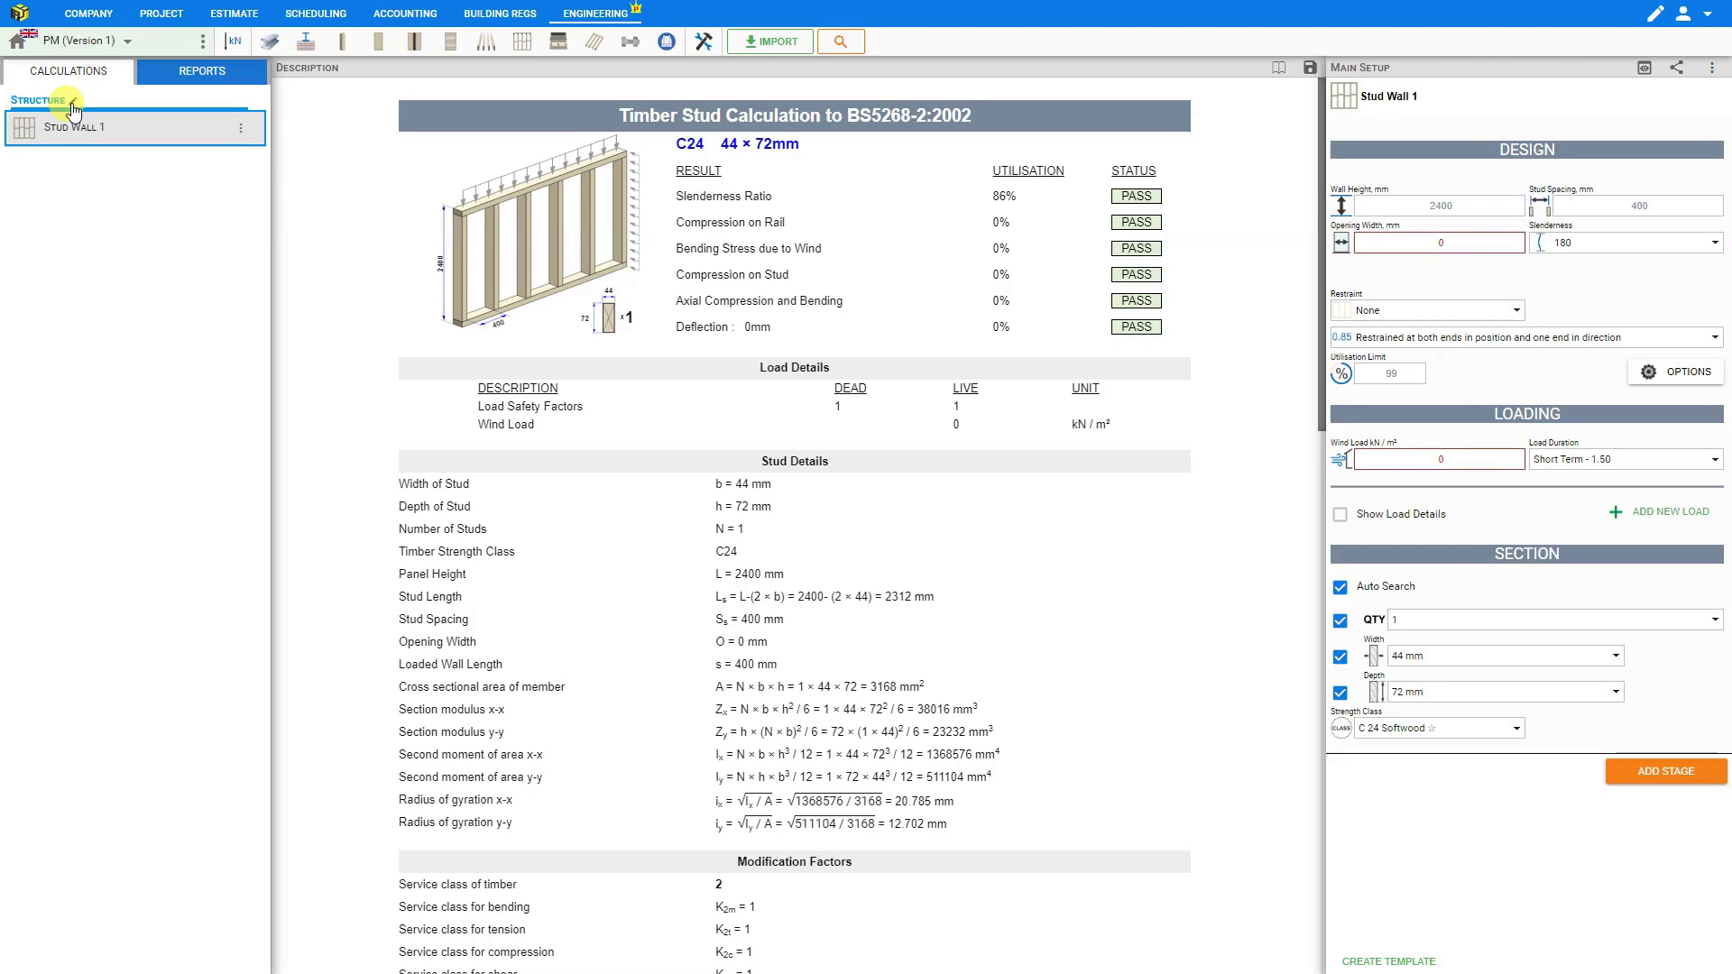
{"action": "double_click", "coordinate": [36, 101]}
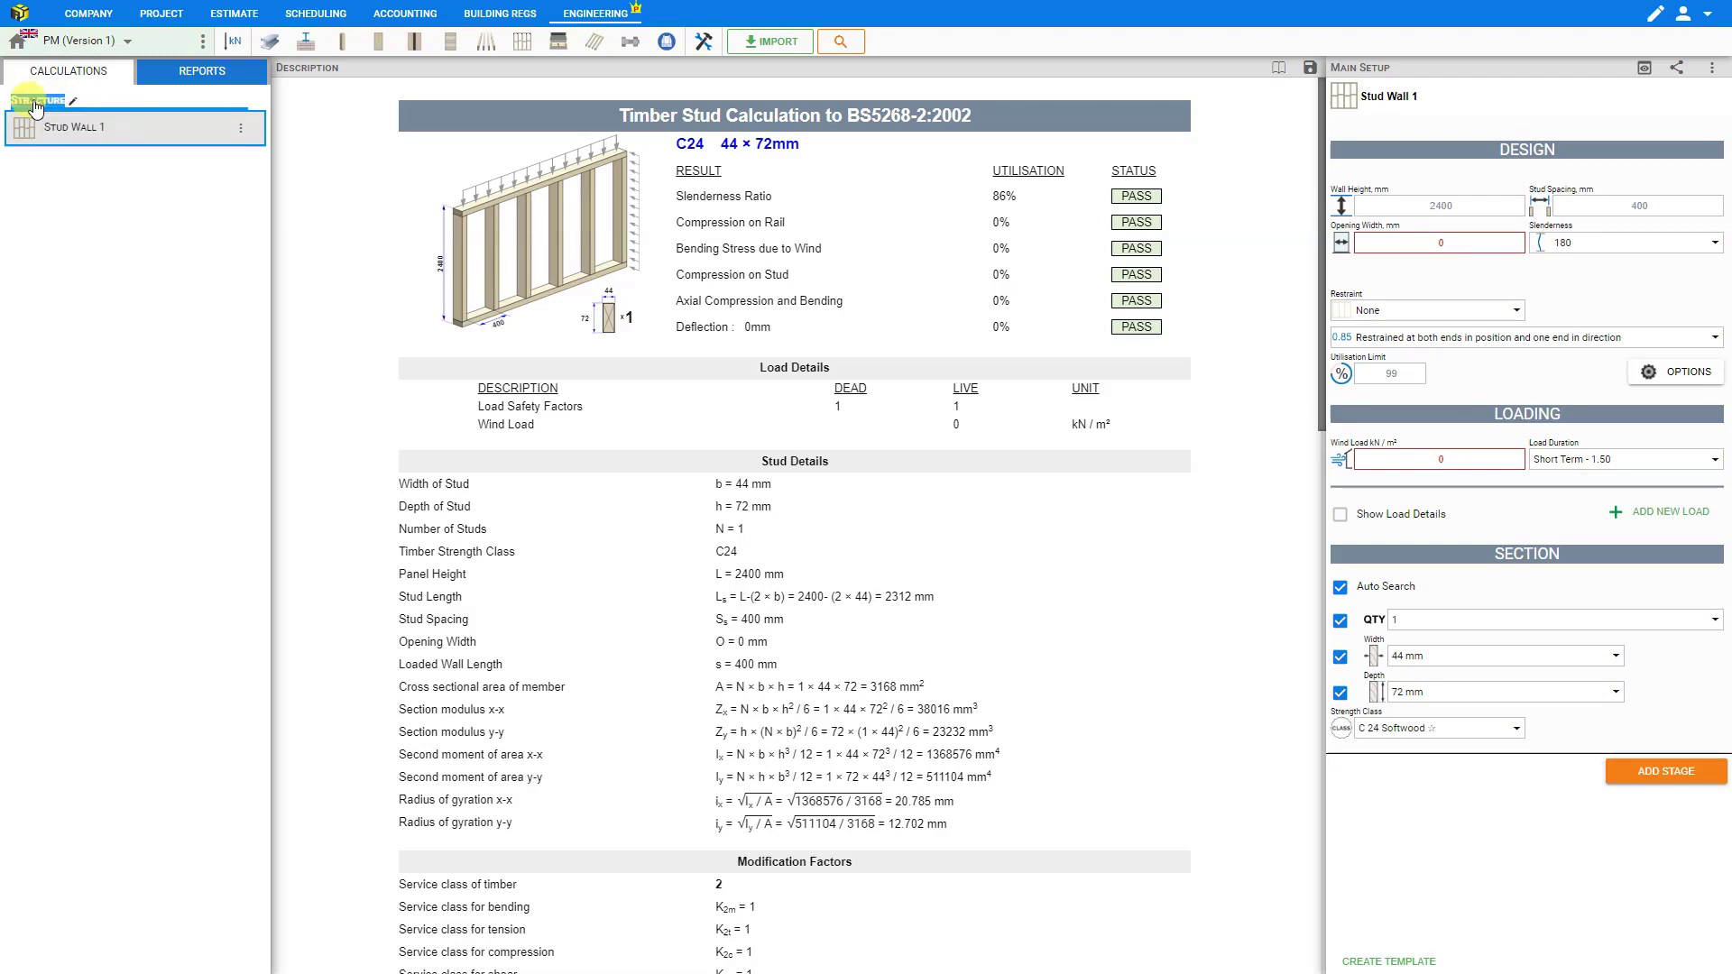
{"action": "type", "text": "Extension"}
Step: Rename the stud wall calculation as GF Stud Wall No1
{"action": "left_click", "coordinate": [239, 133]}
{"action": "left_click", "coordinate": [287, 159]}
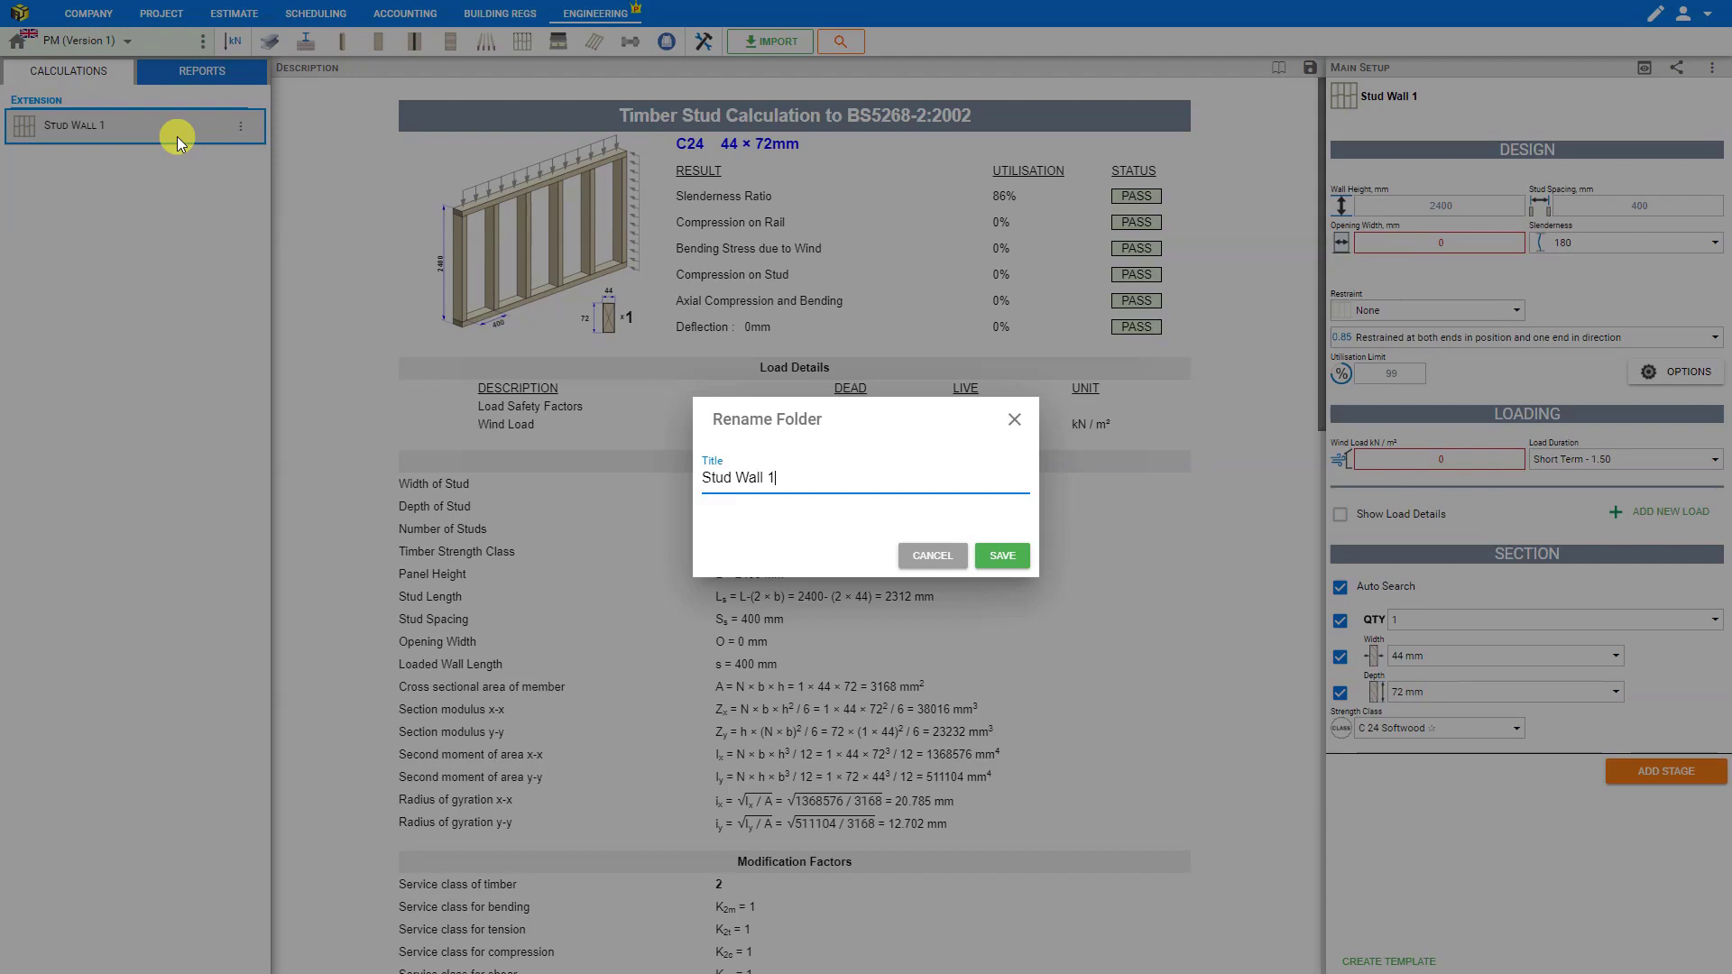
{"action": "key", "text": "ctrl+a"}
{"action": "type", "text": "GF Stud Wall "}
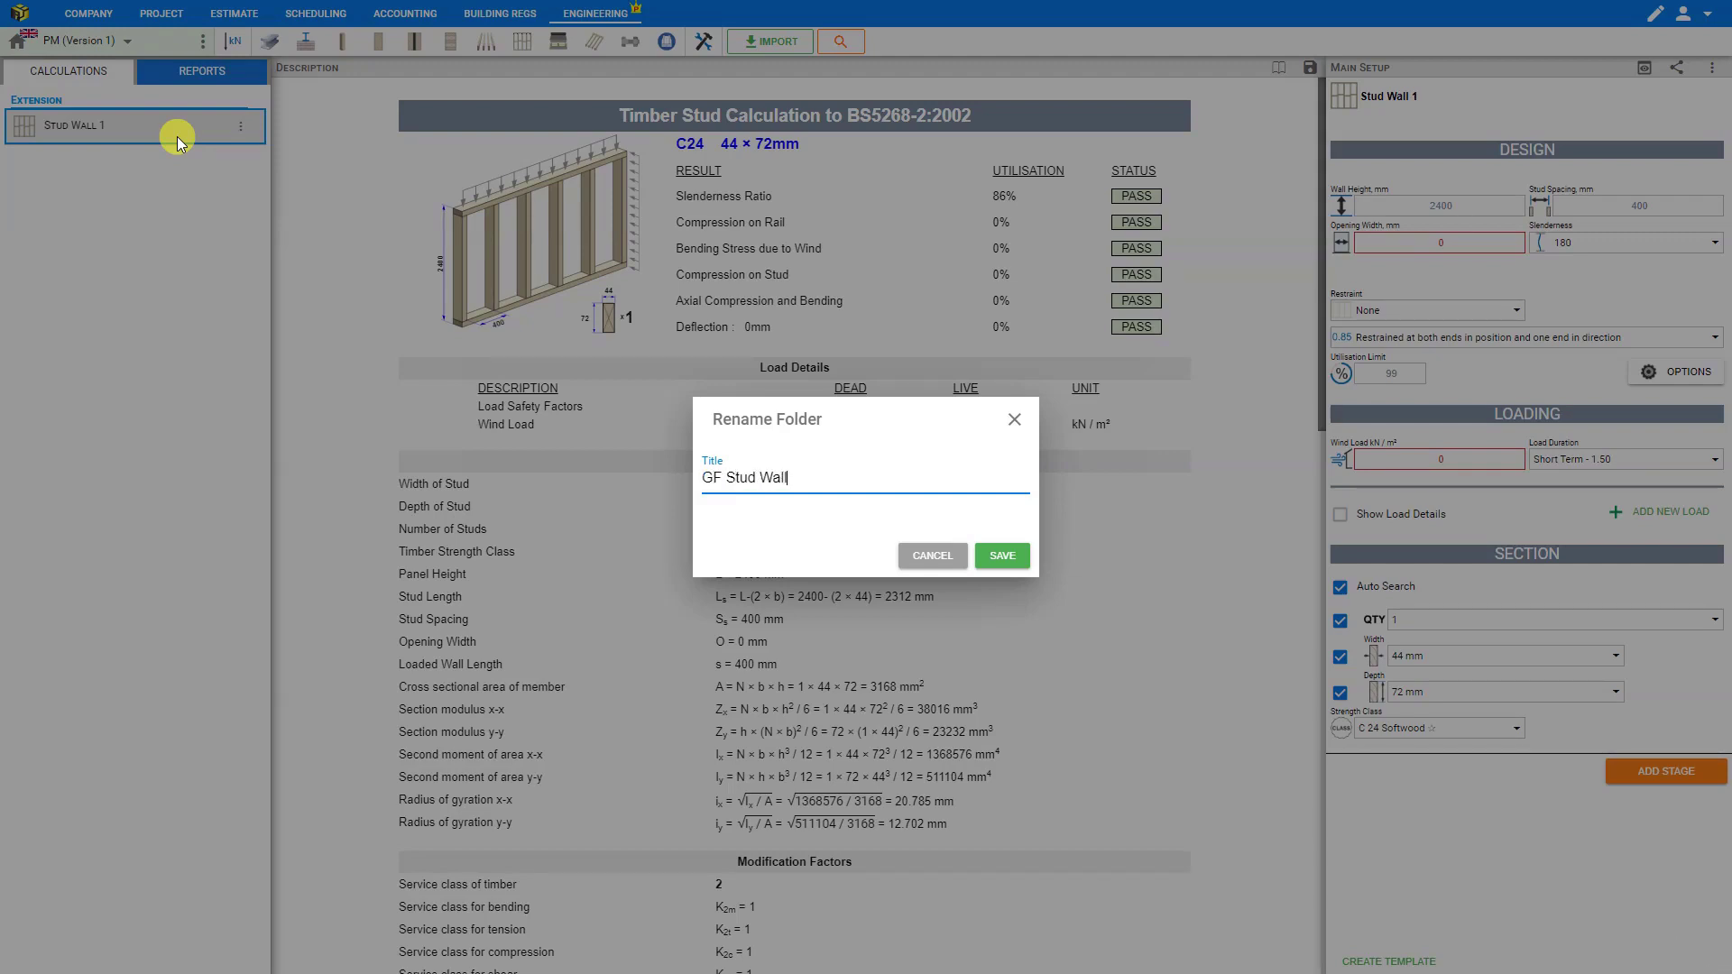
{"action": "type", "text": "No1"}
{"action": "left_click", "coordinate": [1006, 557]}
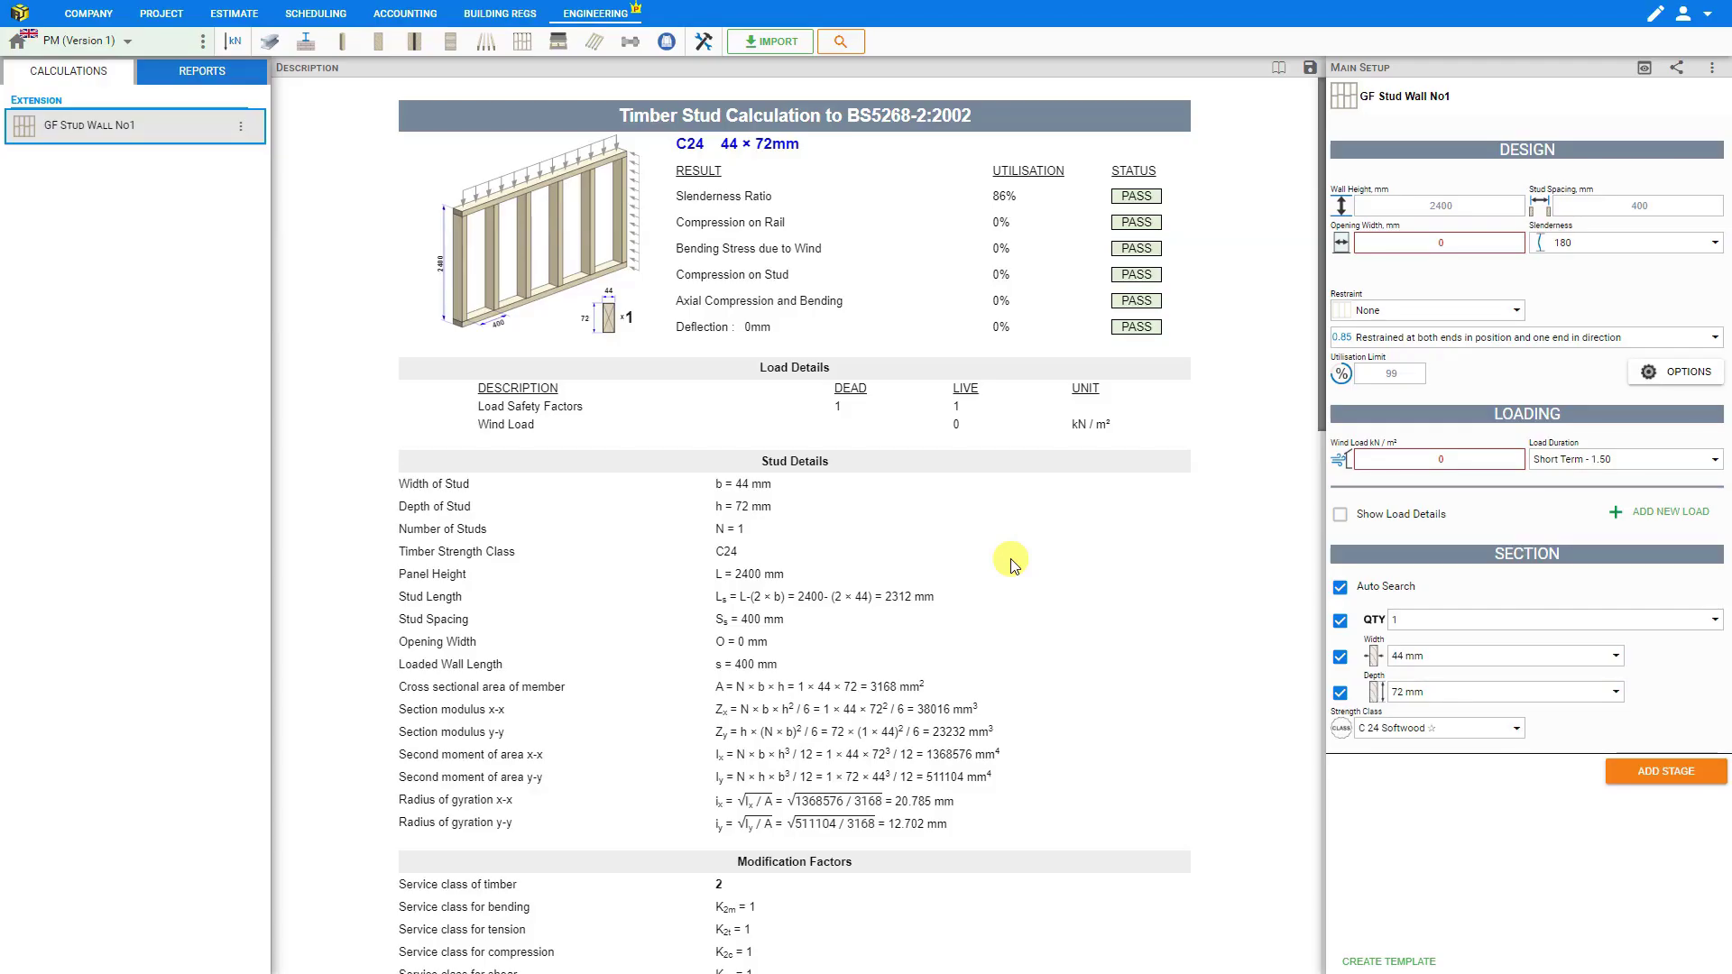
Step: Set the stud wall's opening width to 1000 mm, keeping wall height 2400 mm and stud spacing 400 mm
{"action": "double_click", "coordinate": [1455, 206]}
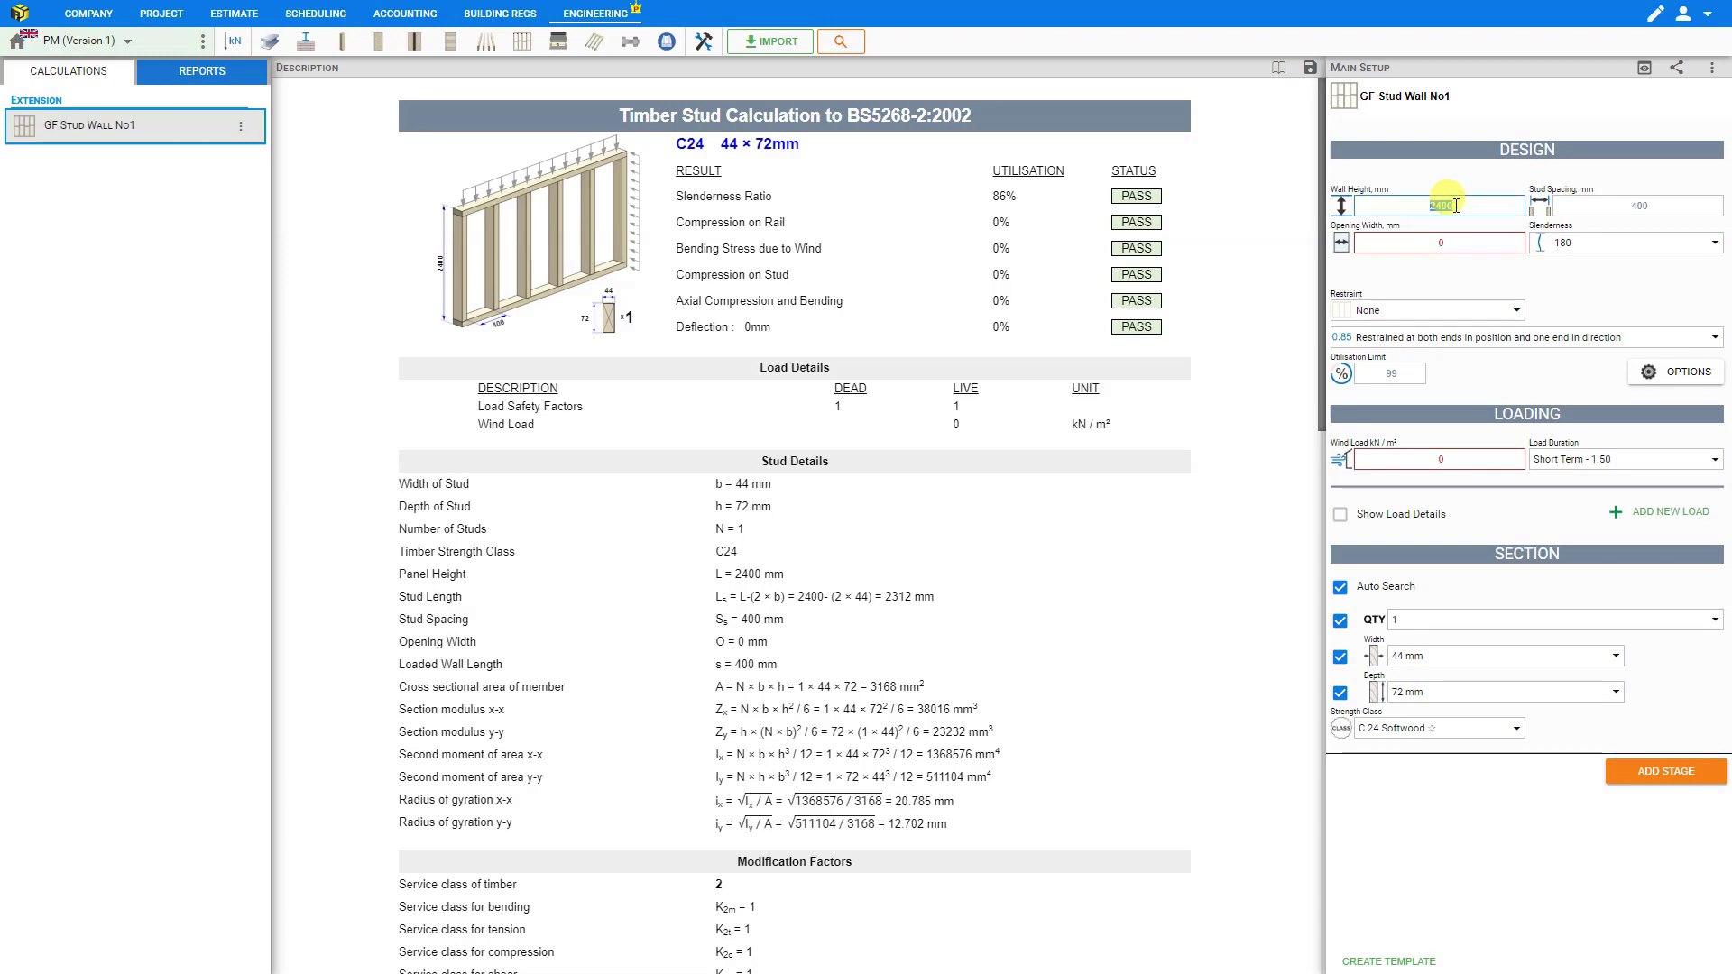
{"action": "left_click", "coordinate": [1619, 204]}
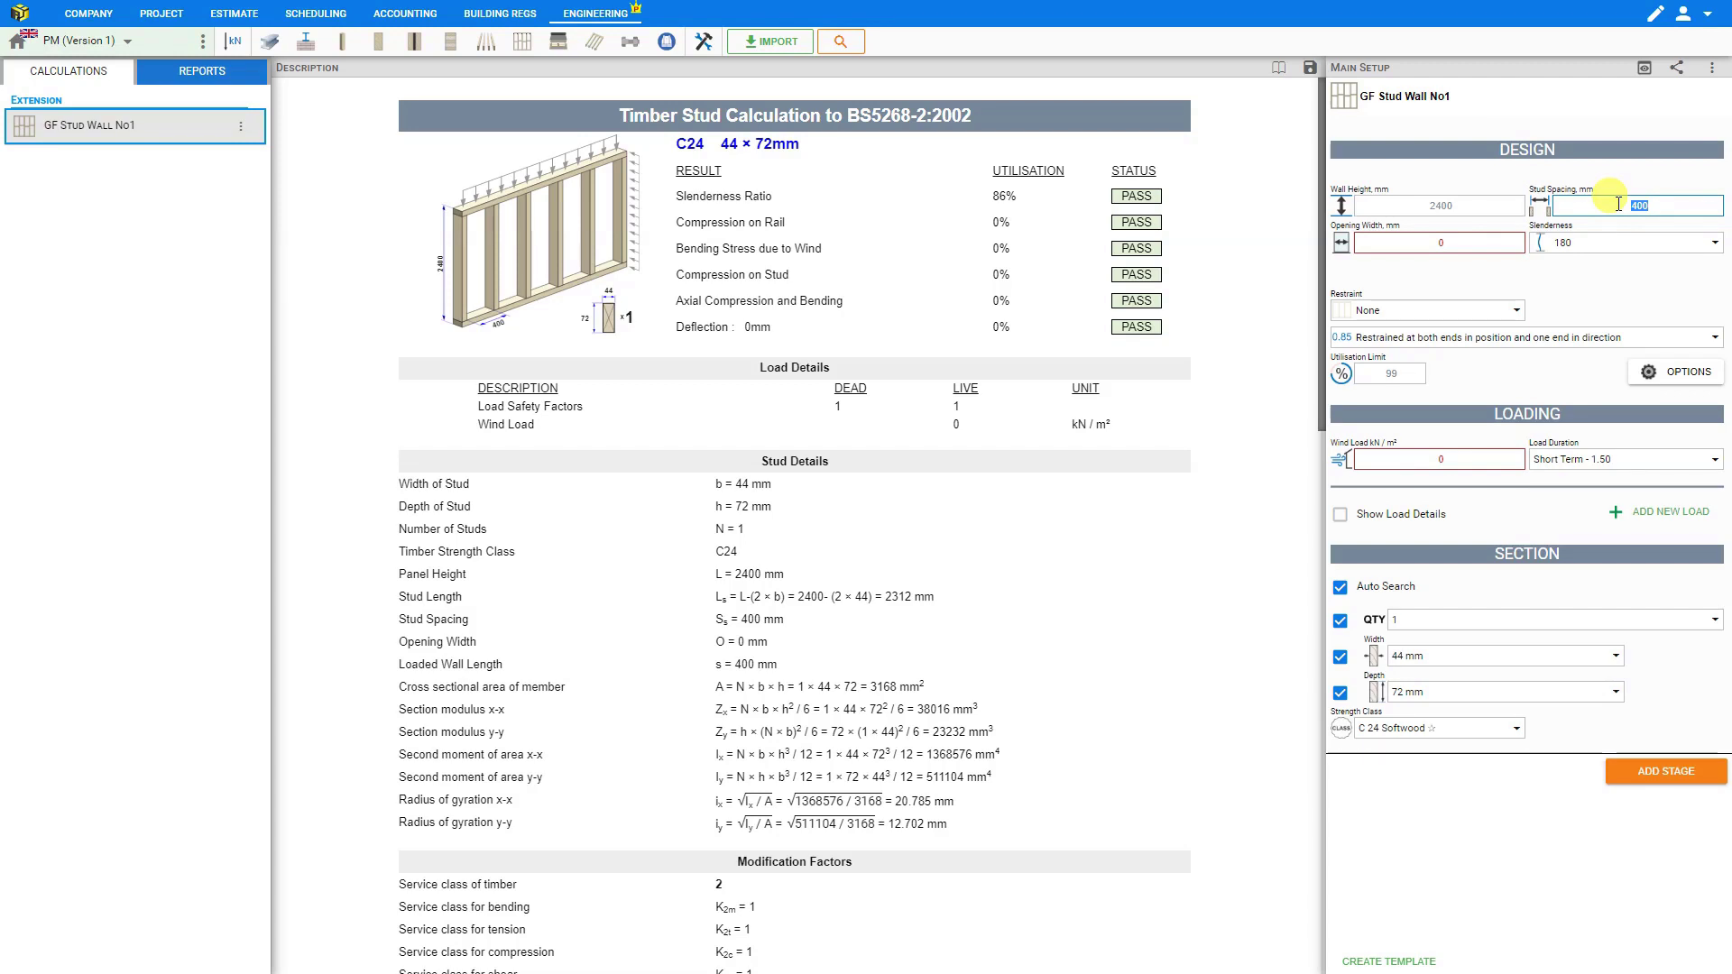
{"action": "left_click", "coordinate": [1473, 241]}
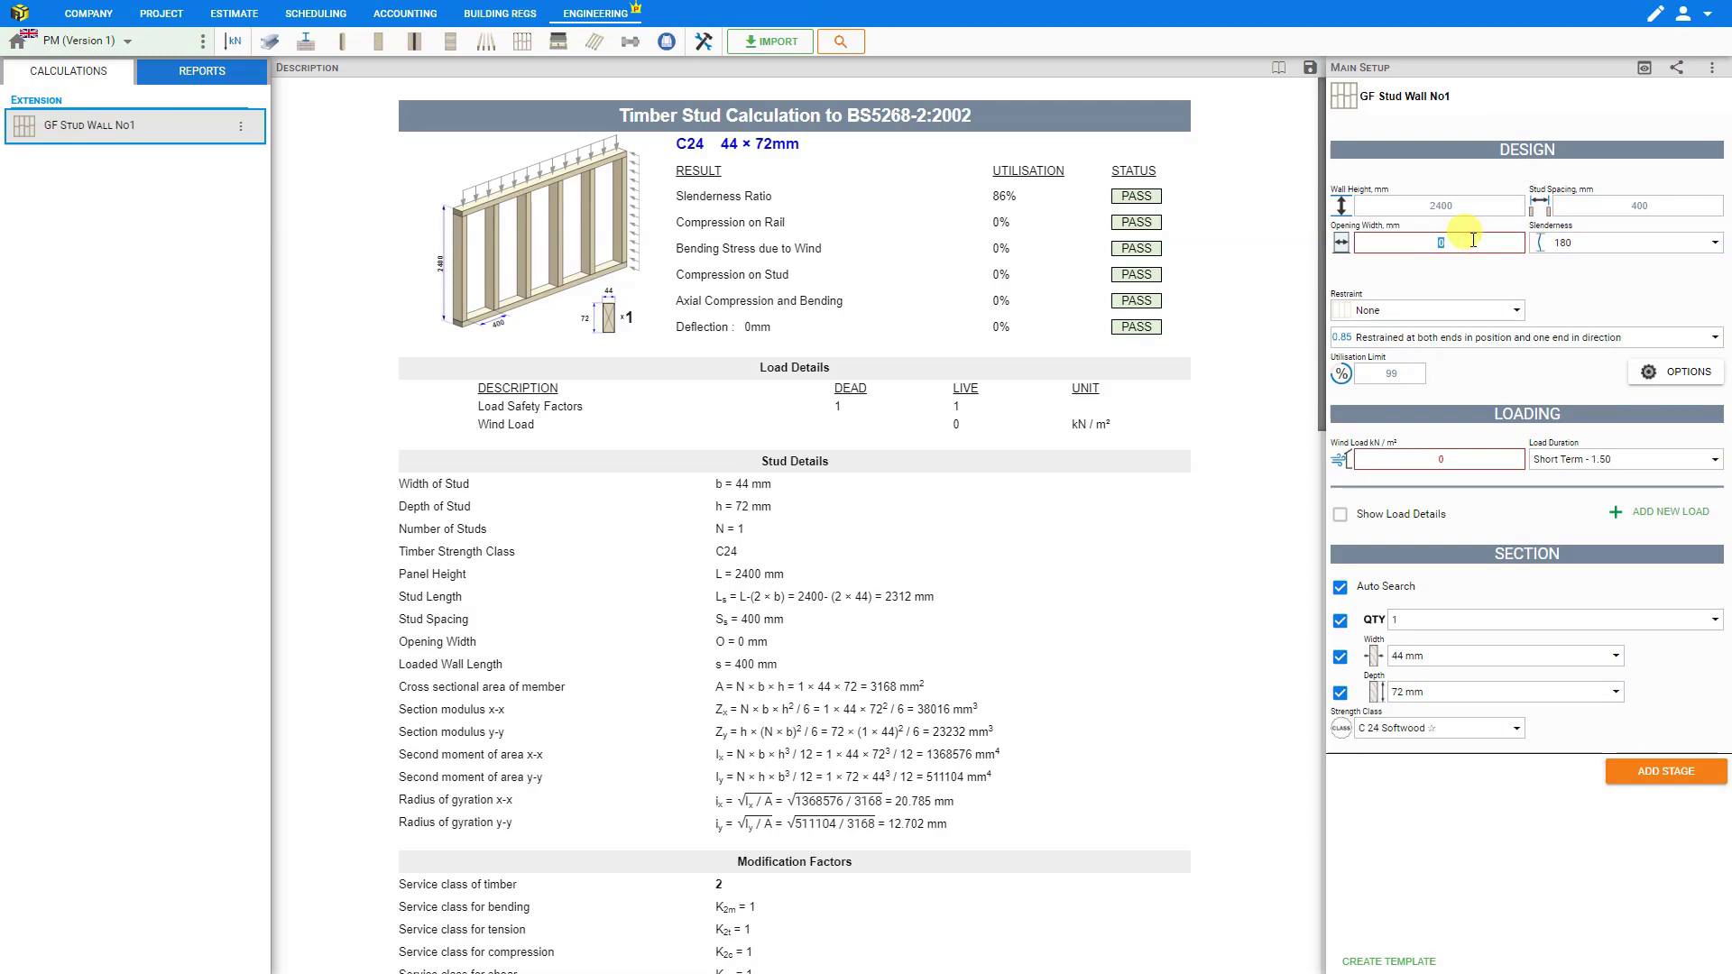
{"action": "type", "text": "1000"}
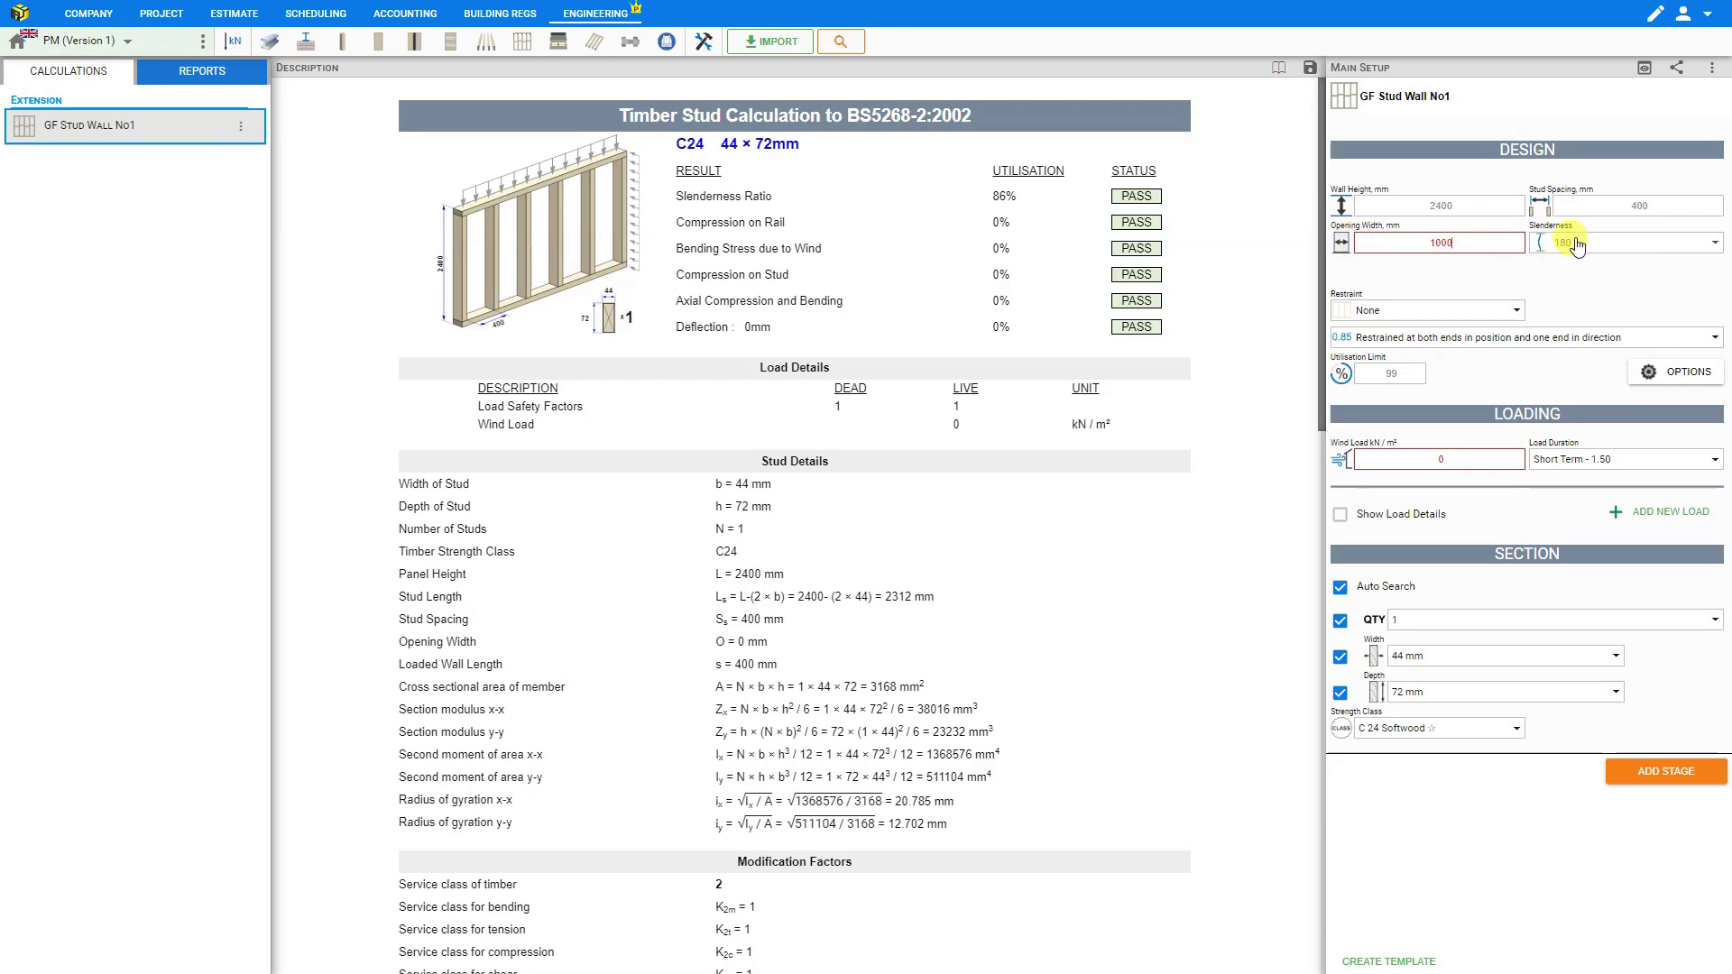
{"action": "scroll", "coordinate": [792, 527], "scroll_direction": "down", "scroll_amount": 7}
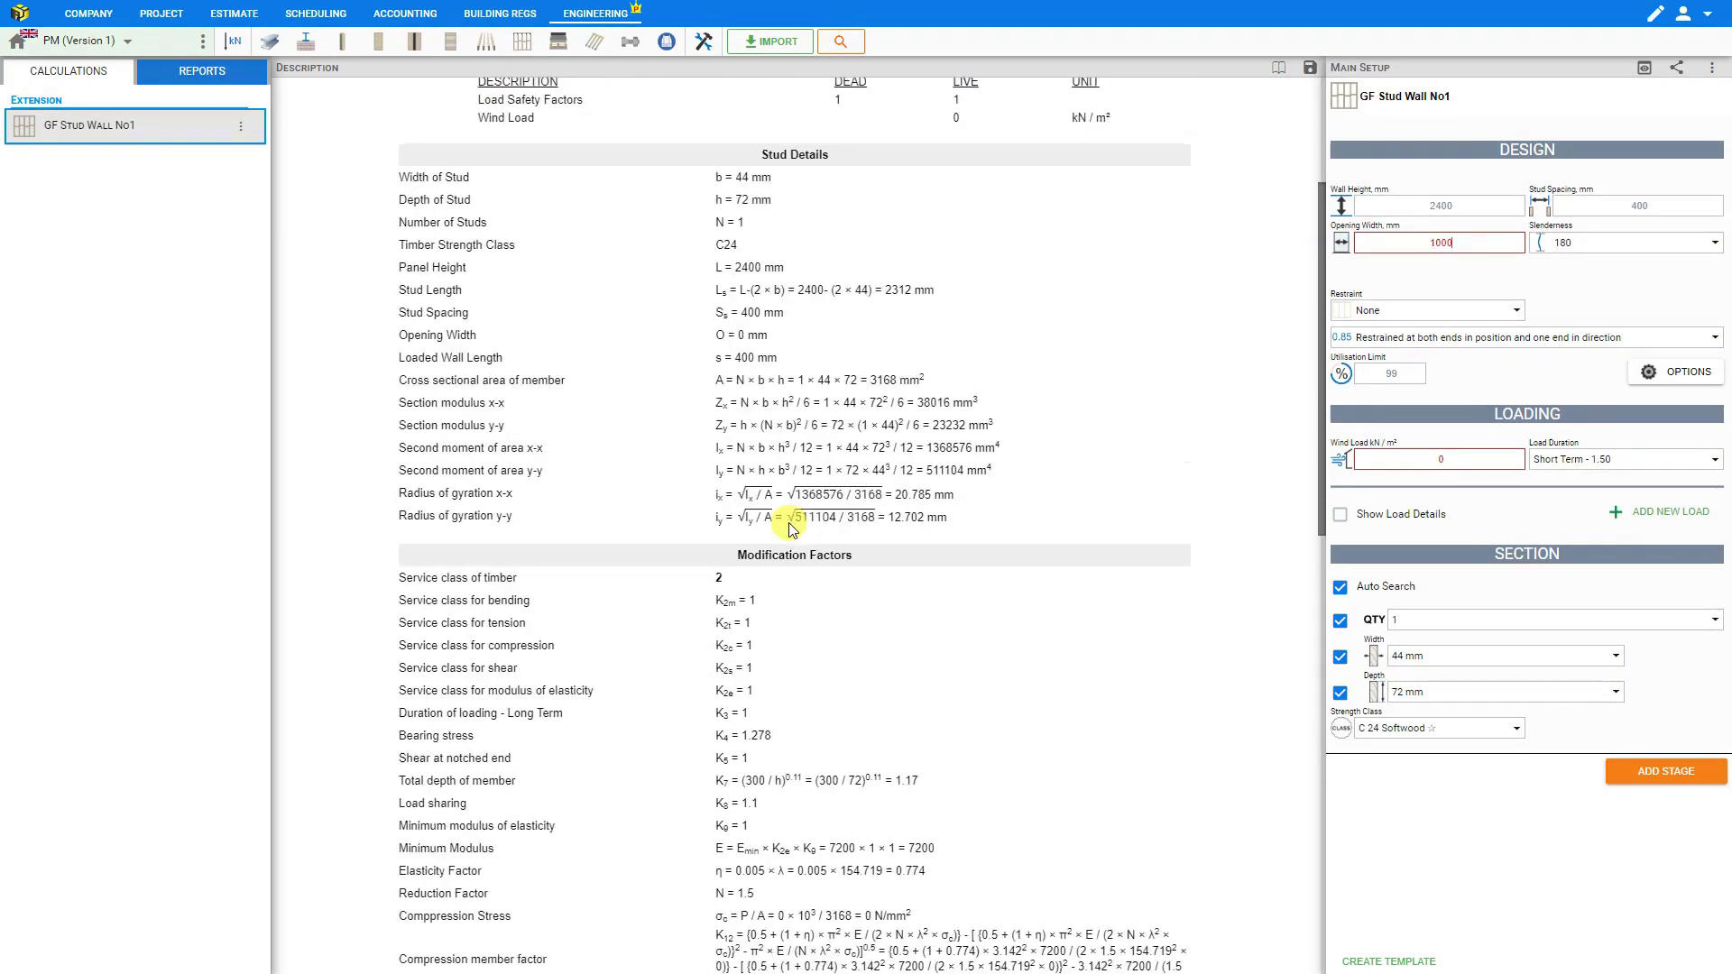
{"action": "scroll", "coordinate": [792, 528], "scroll_direction": "down", "scroll_amount": 5}
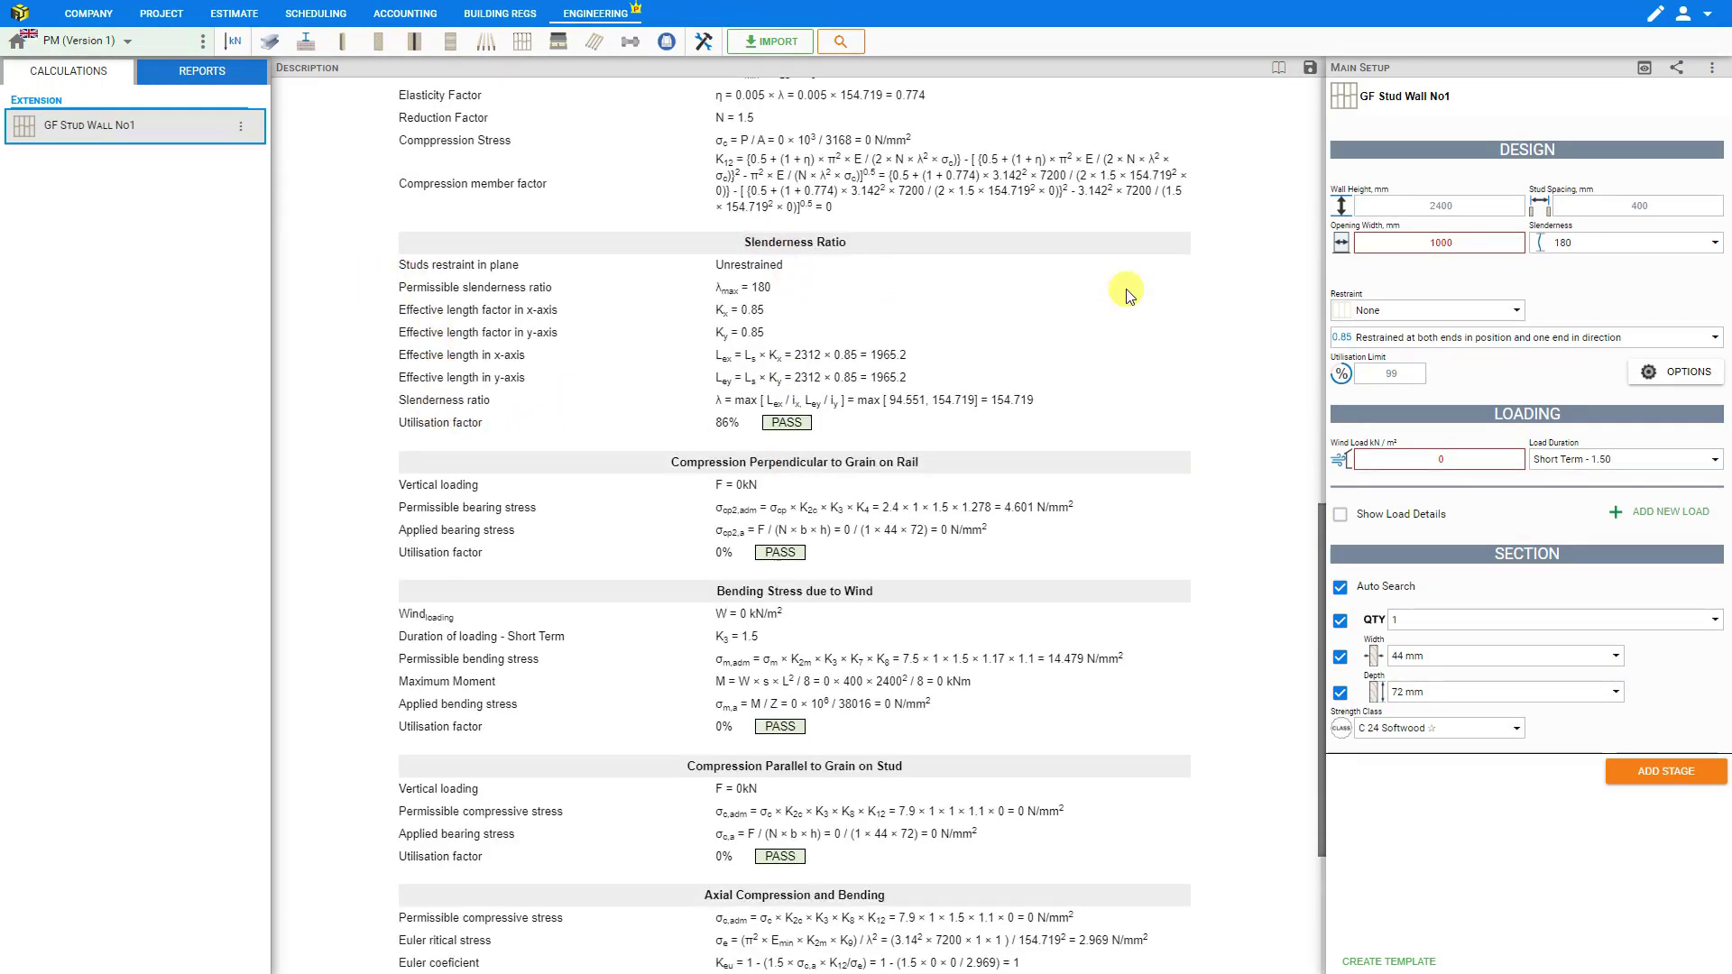
{"action": "left_click", "coordinate": [1566, 259]}
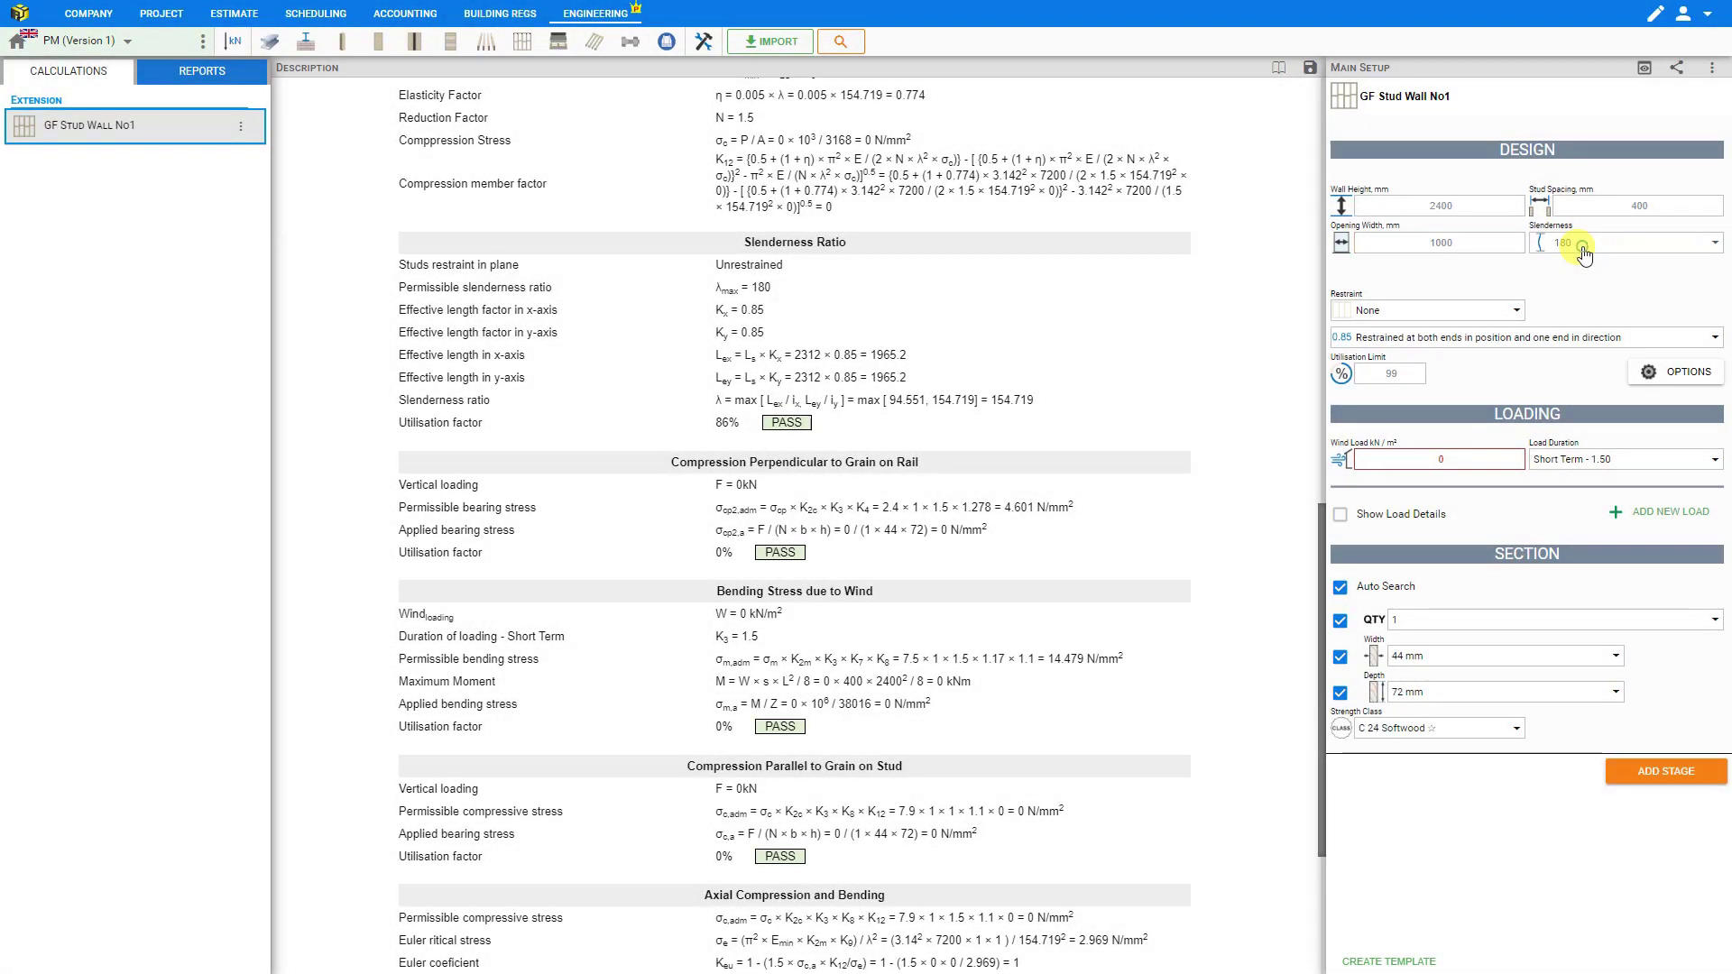
Step: Try a slenderness limit of 250 for the stud wall and restore it to 180
{"action": "left_click", "coordinate": [1584, 248]}
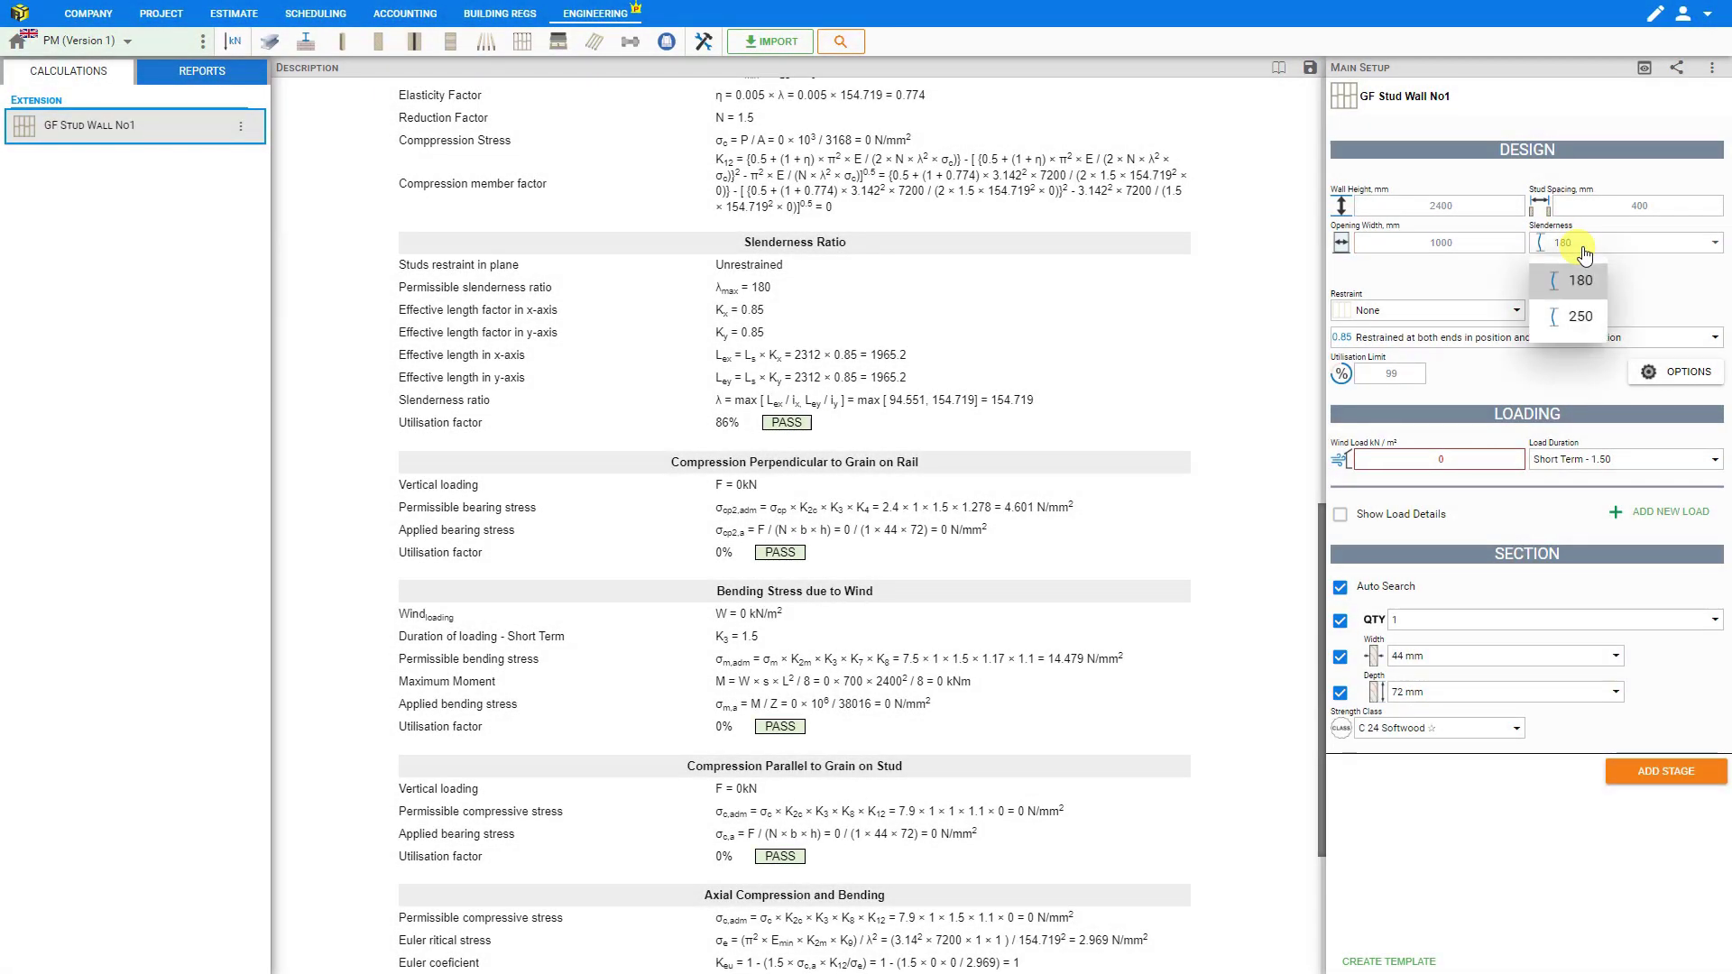
{"action": "left_click", "coordinate": [1581, 317]}
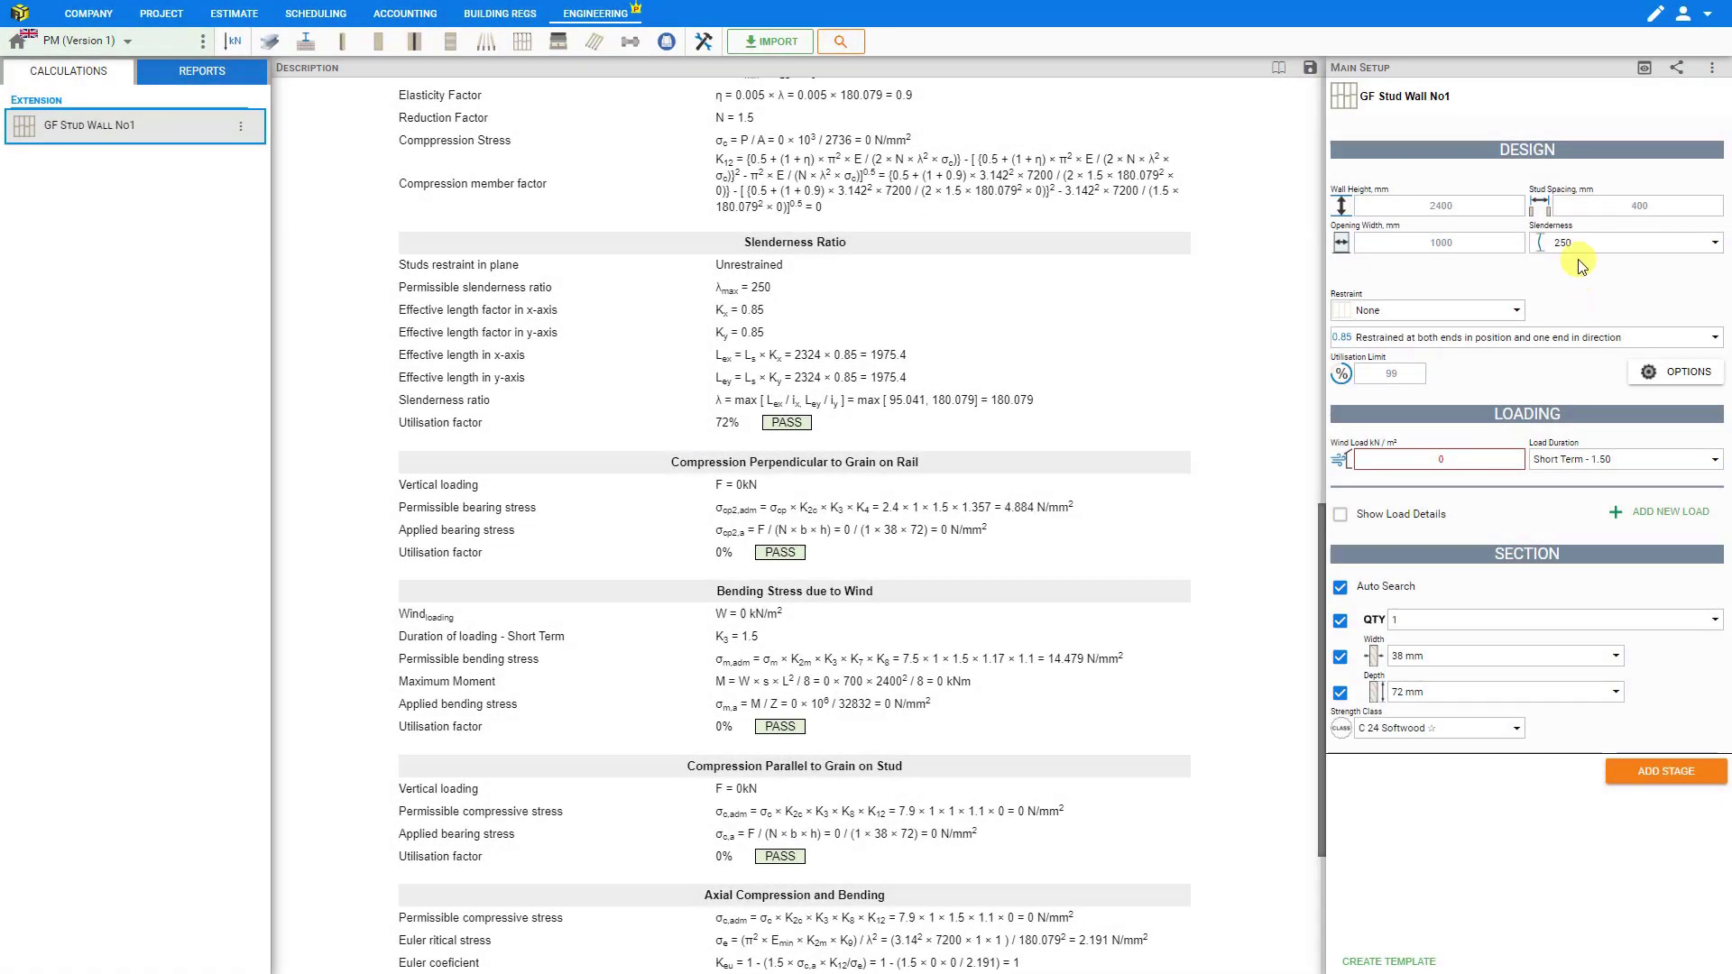
{"action": "left_click", "coordinate": [1579, 241]}
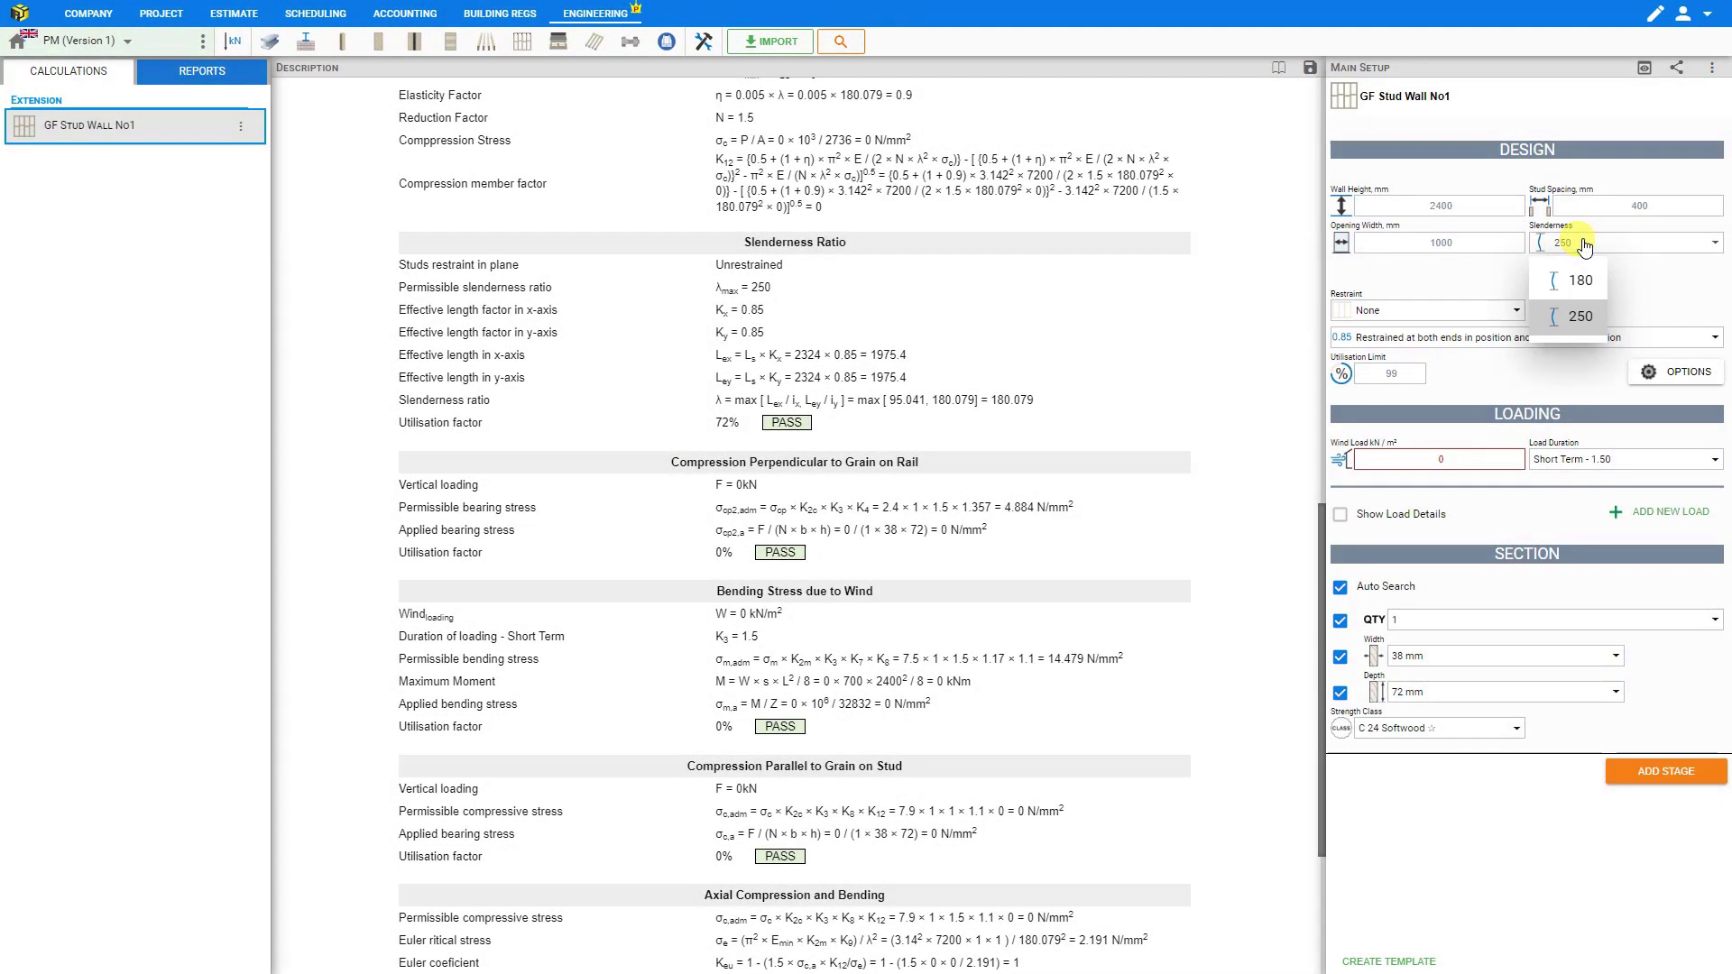
{"action": "left_click", "coordinate": [1583, 282]}
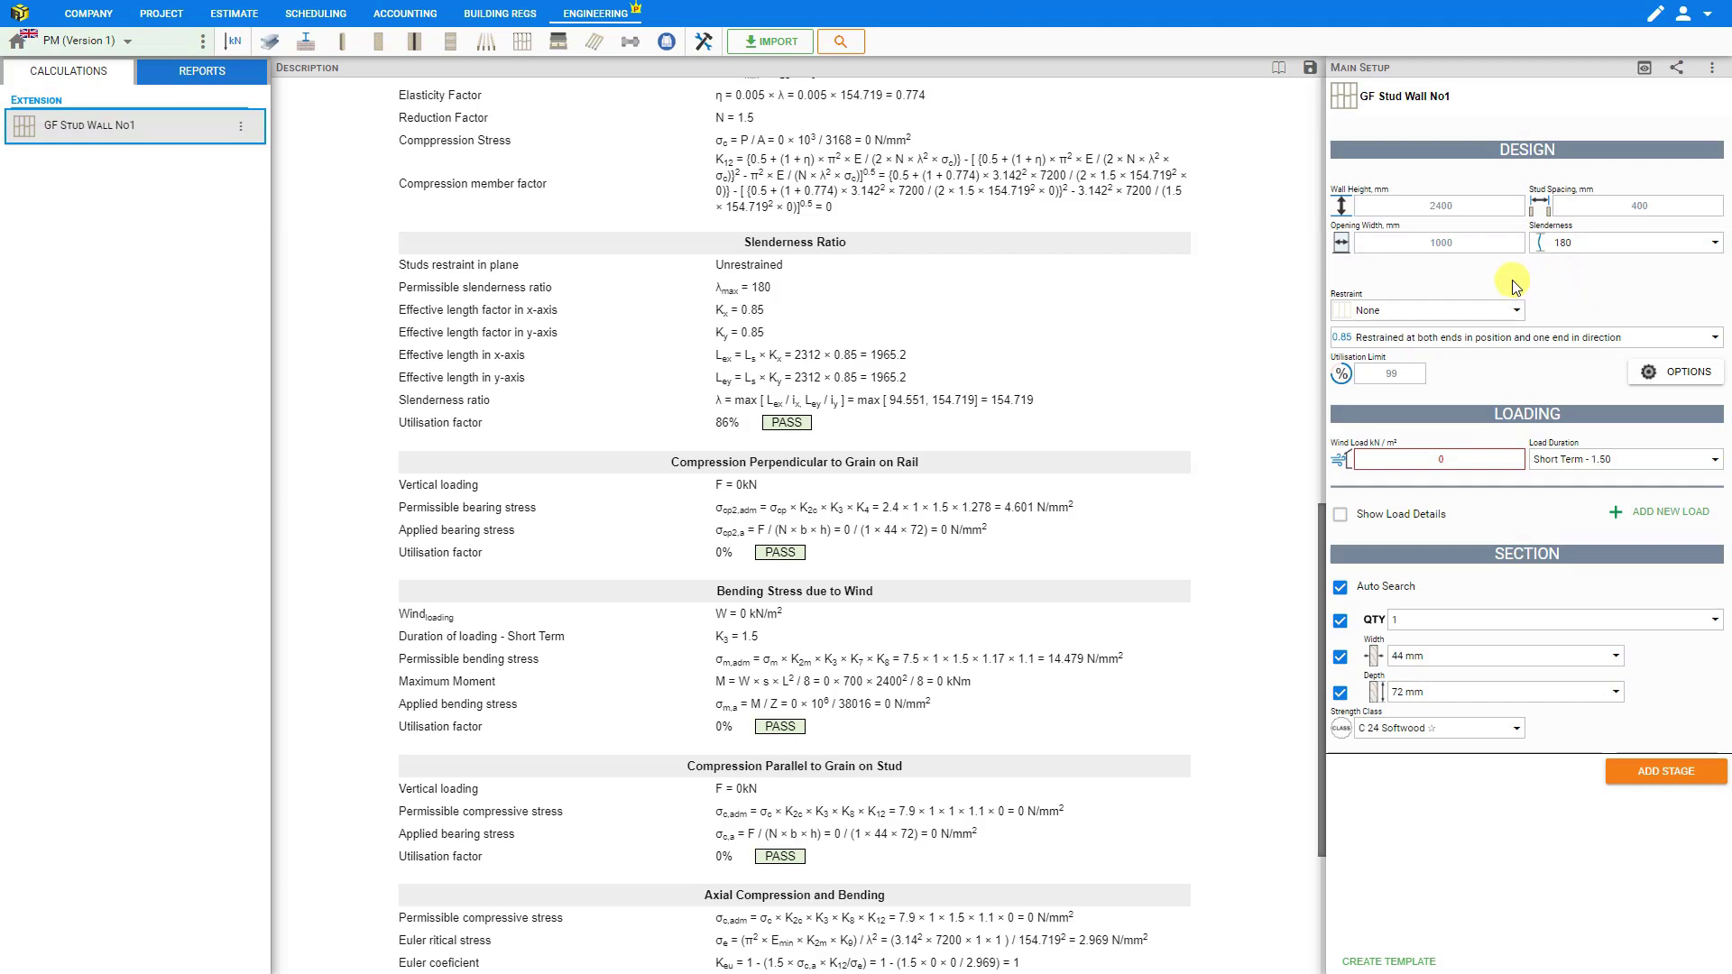
Step: Try Sheathing as the stud restraint, and set it to Noggins with 4 rows instead
{"action": "left_click", "coordinate": [1444, 316]}
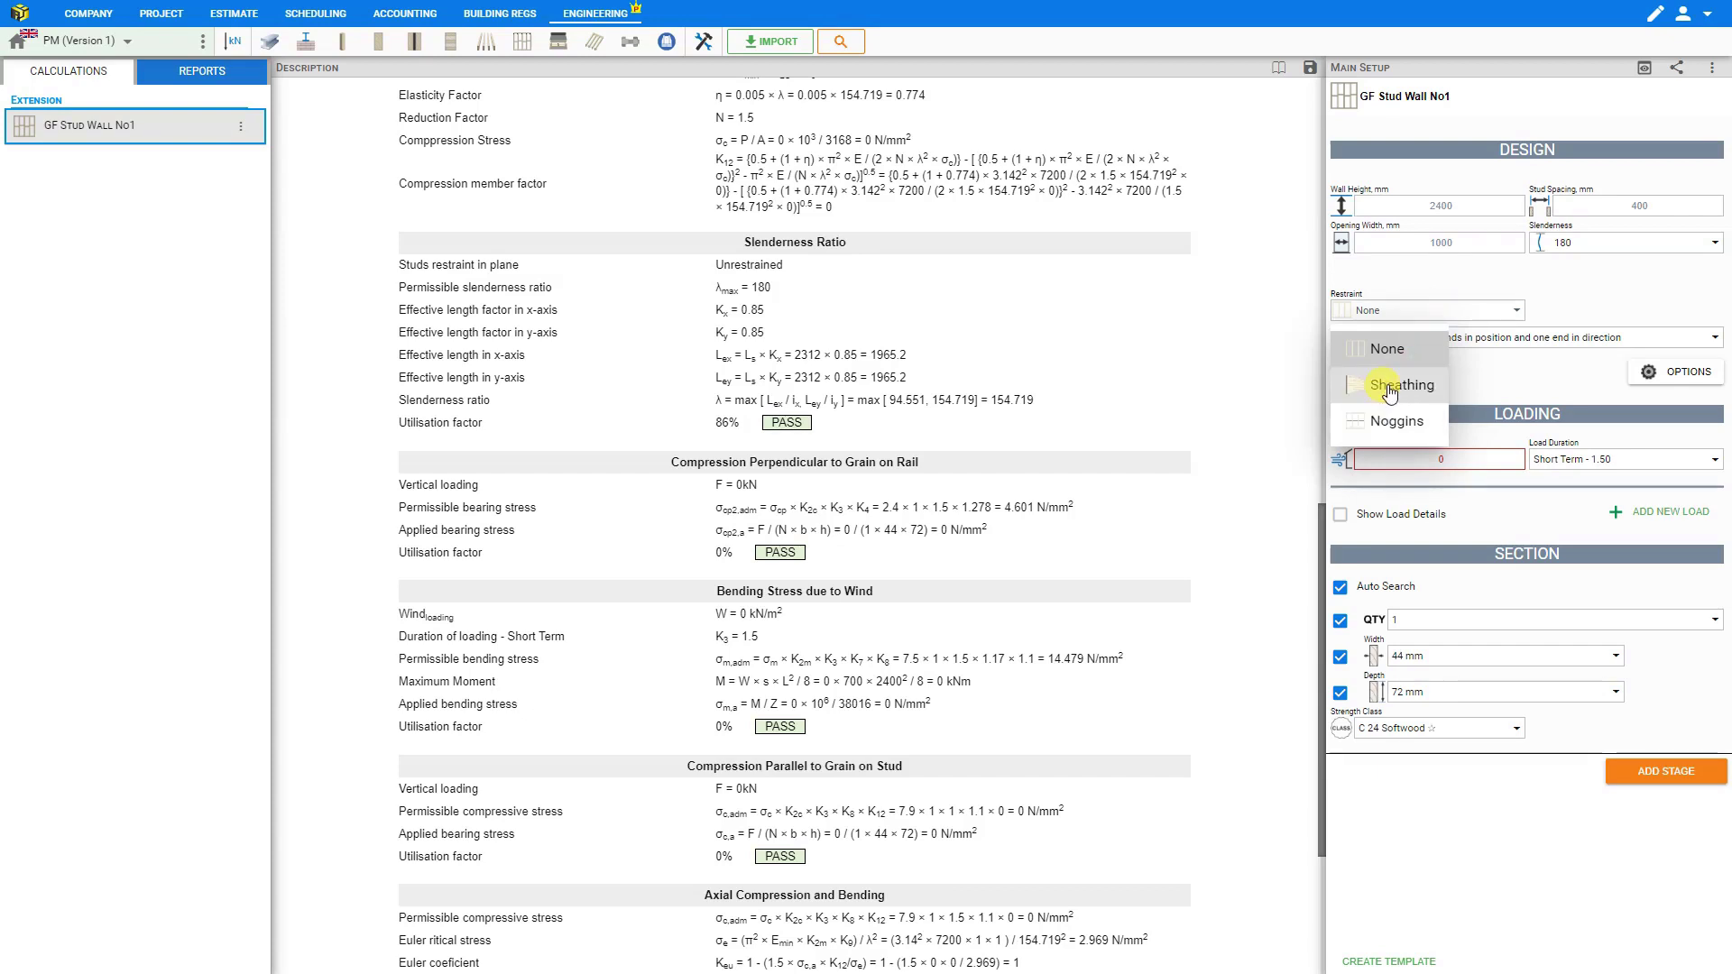
{"action": "left_click", "coordinate": [1389, 388]}
{"action": "left_click", "coordinate": [1445, 311]}
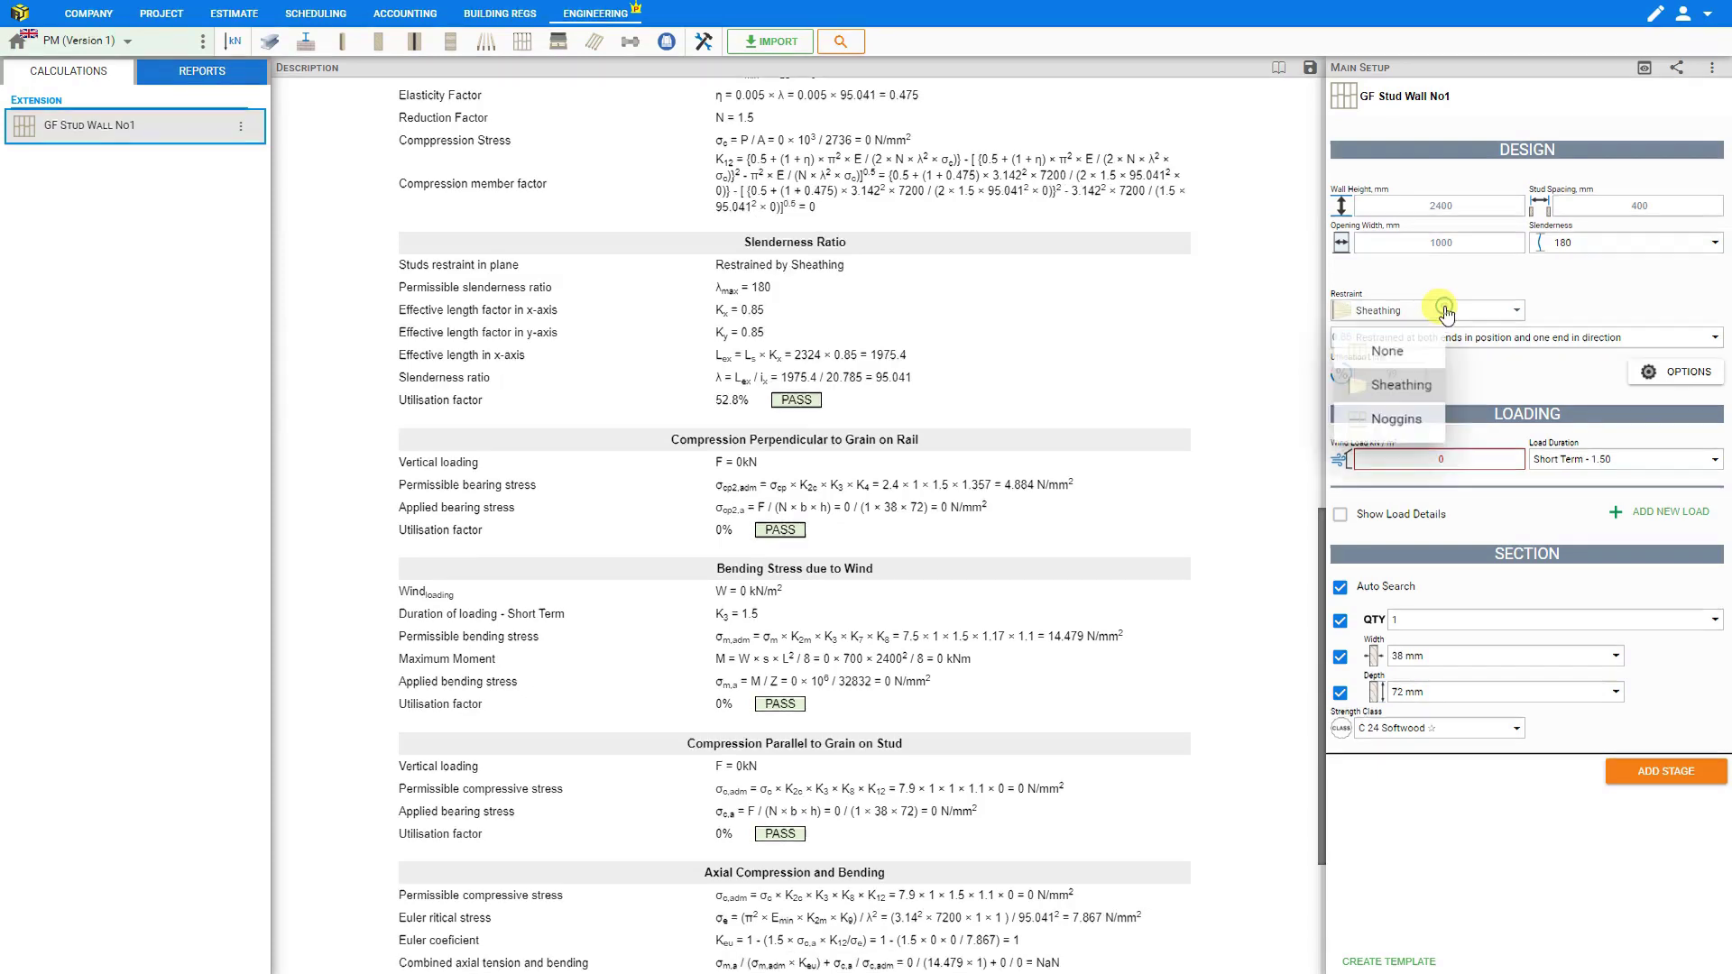
{"action": "left_click", "coordinate": [1415, 431]}
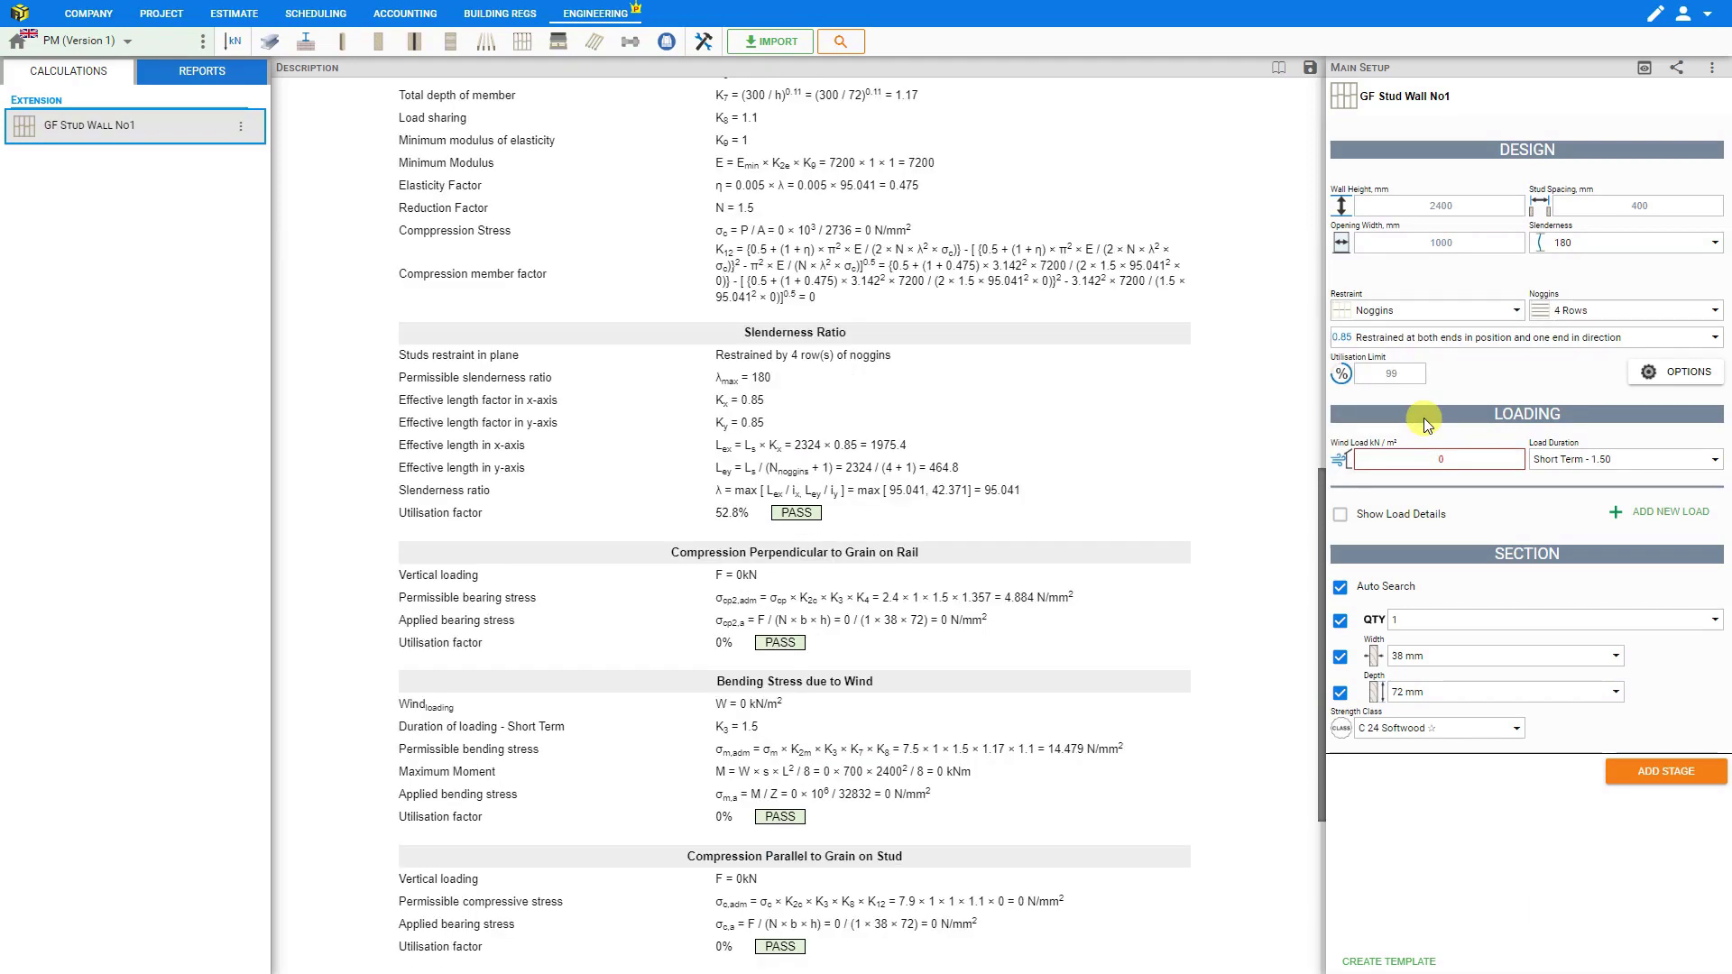
{"action": "left_click", "coordinate": [1585, 313]}
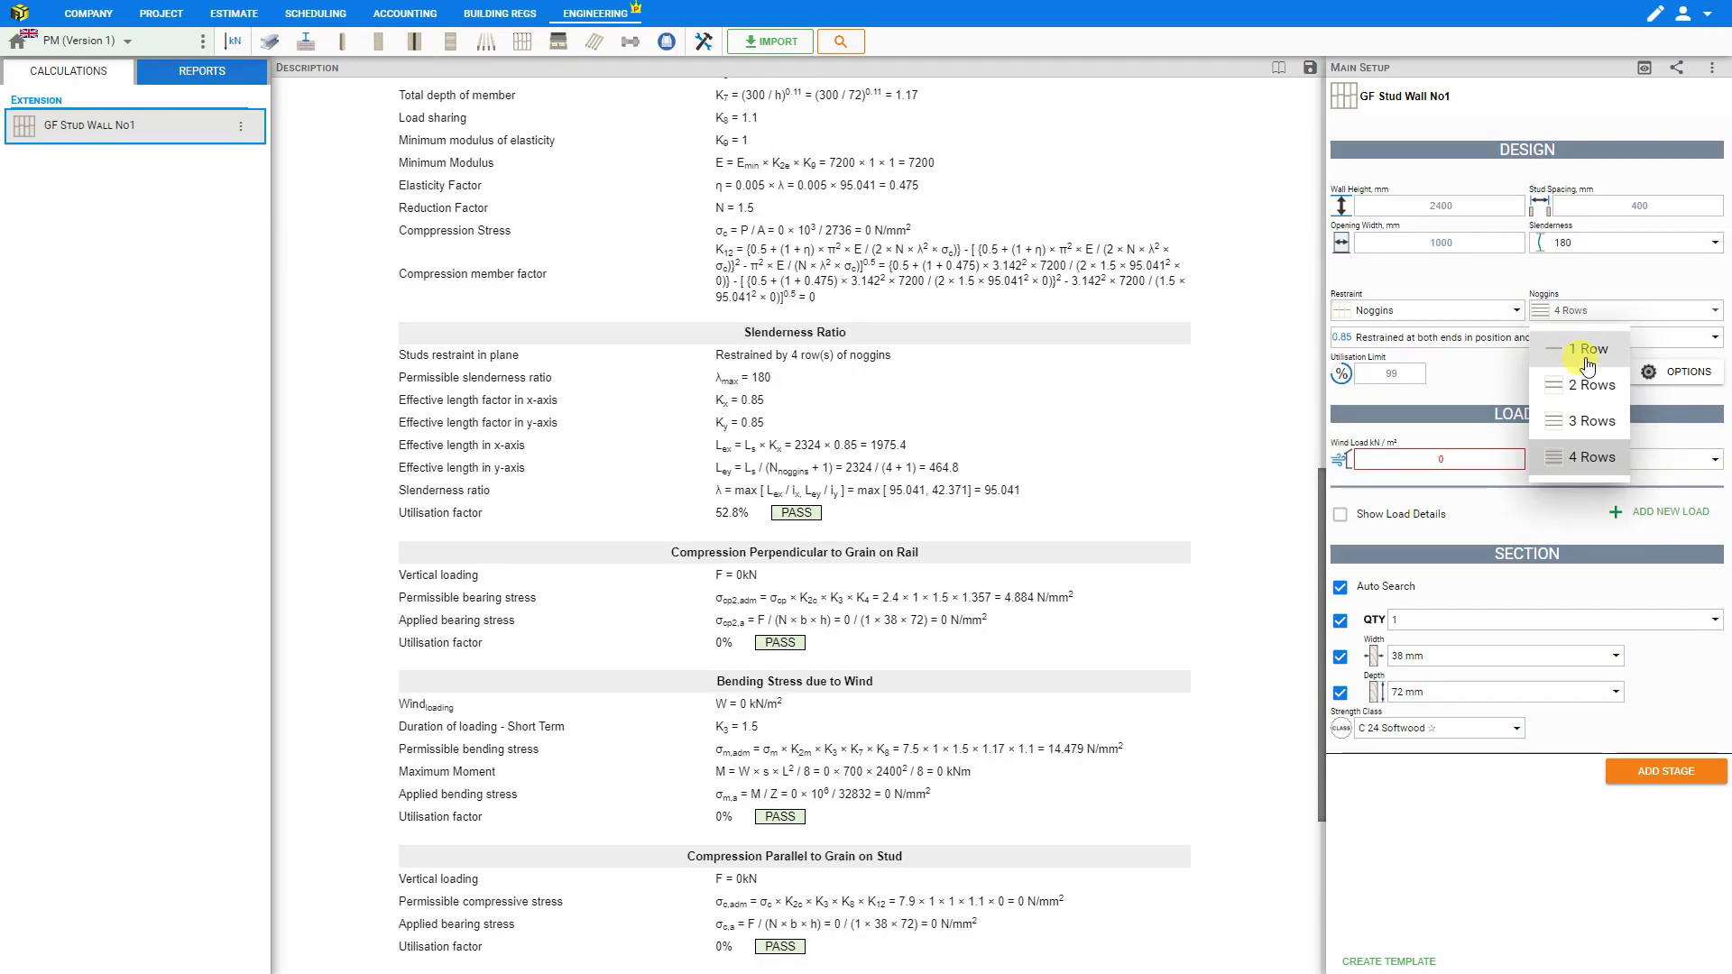
{"action": "left_click", "coordinate": [1592, 460]}
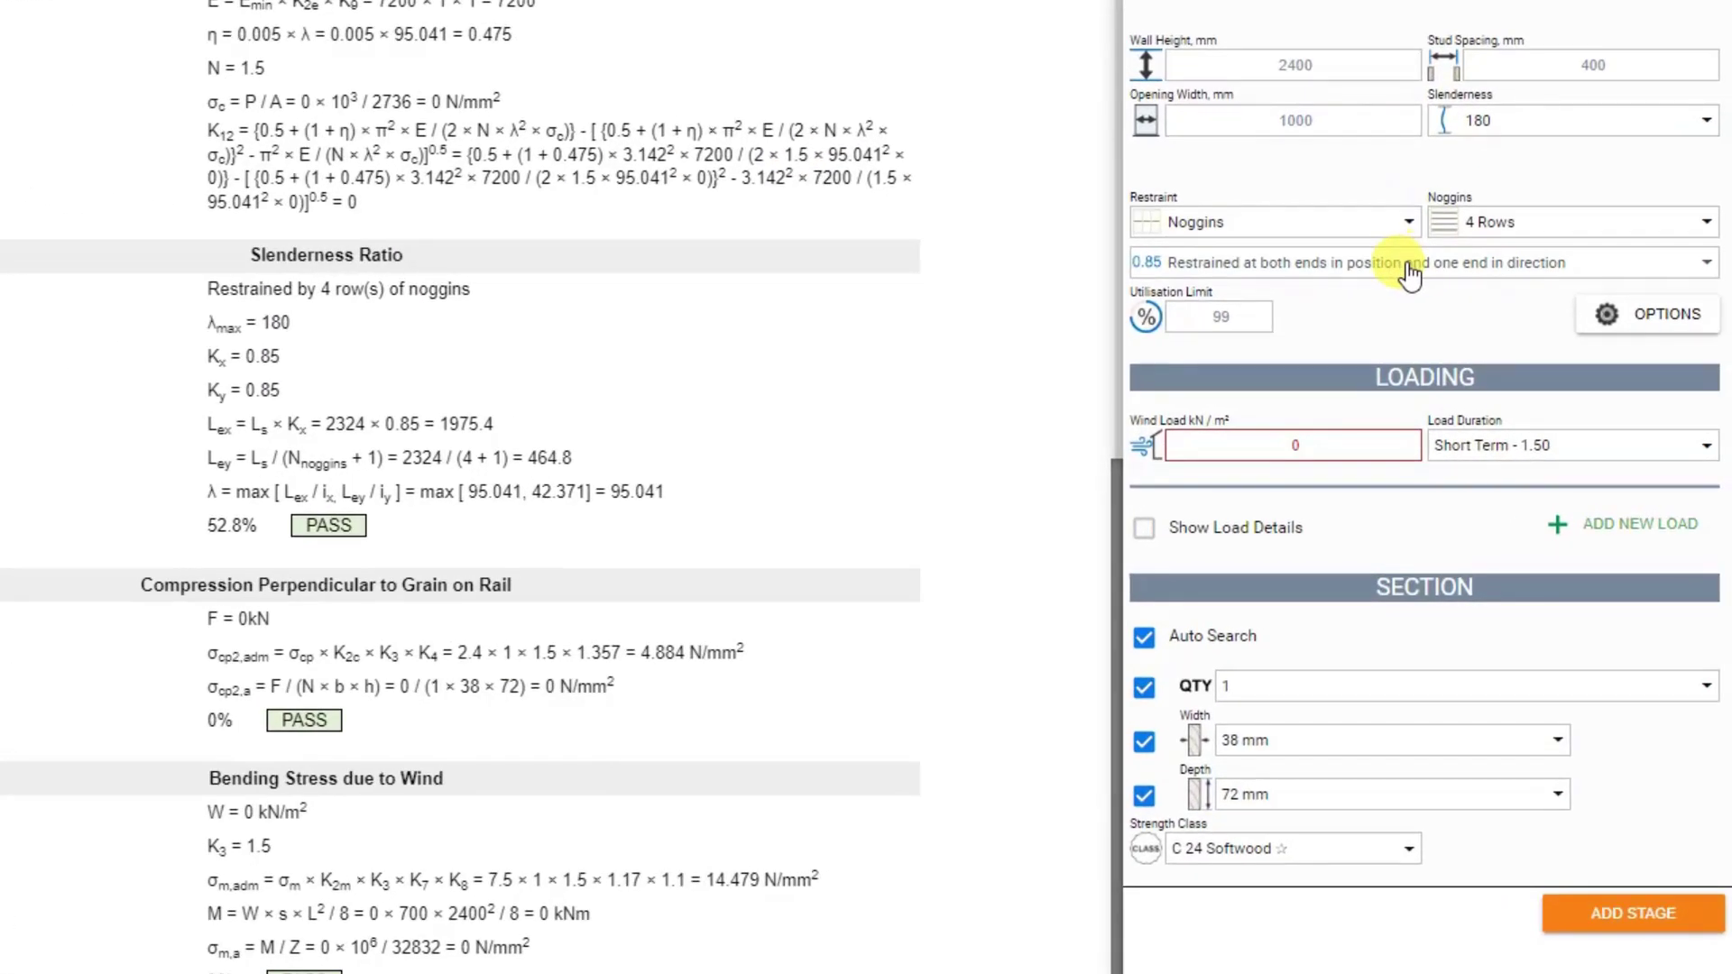
Step: Set the stud end condition to 1.0, restrained at both ends in position but not in direction
{"action": "left_click", "coordinate": [1518, 339]}
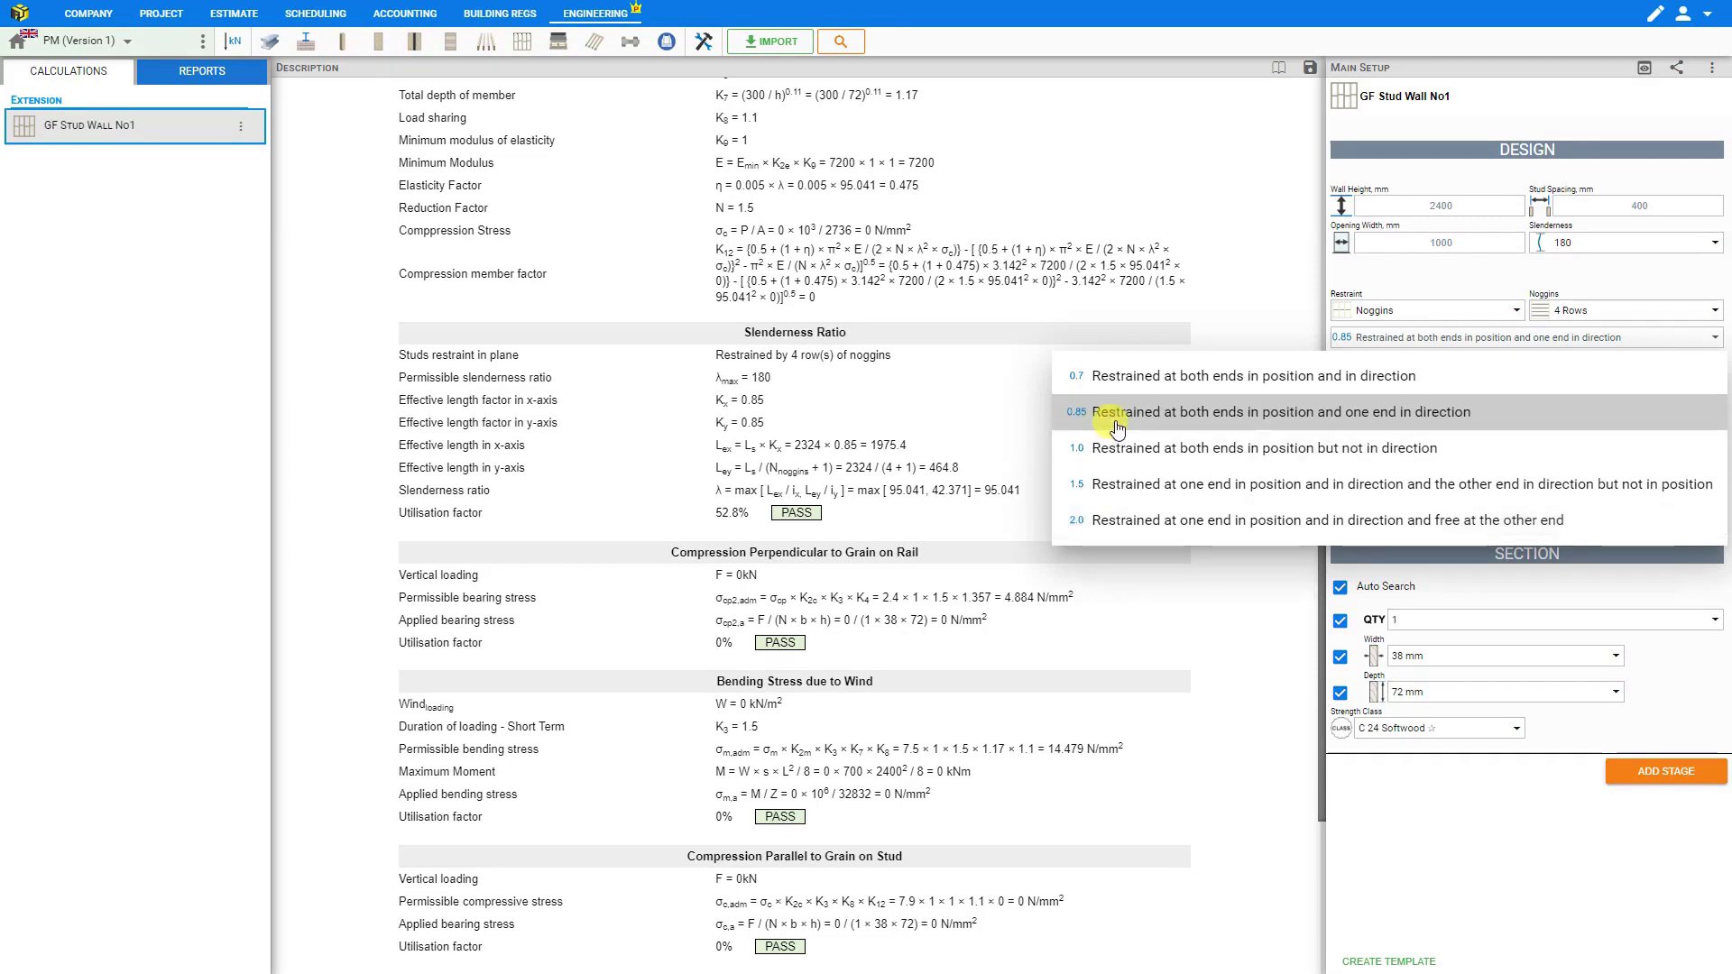
{"action": "left_click", "coordinate": [1132, 449]}
{"action": "left_click", "coordinate": [1146, 453]}
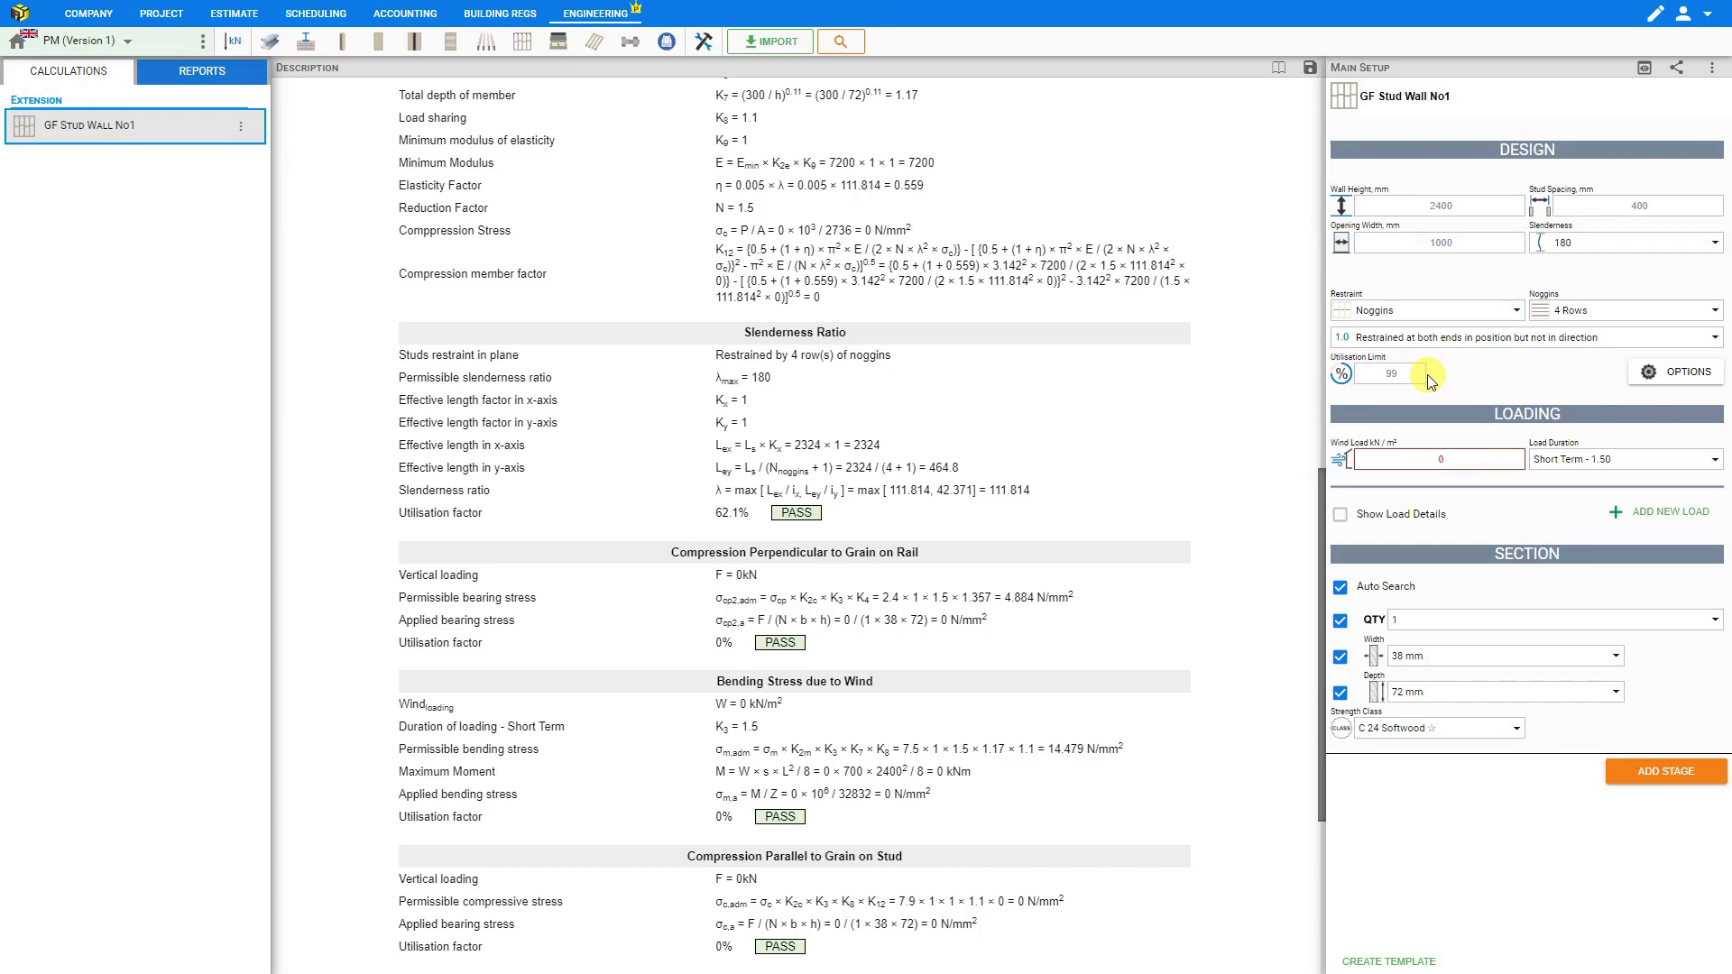
Step: In the calculation options, keep Service Class 2 - Cold, Dry and set the K3 load duration to Medium Term - 1.25
{"action": "left_click", "coordinate": [1669, 383]}
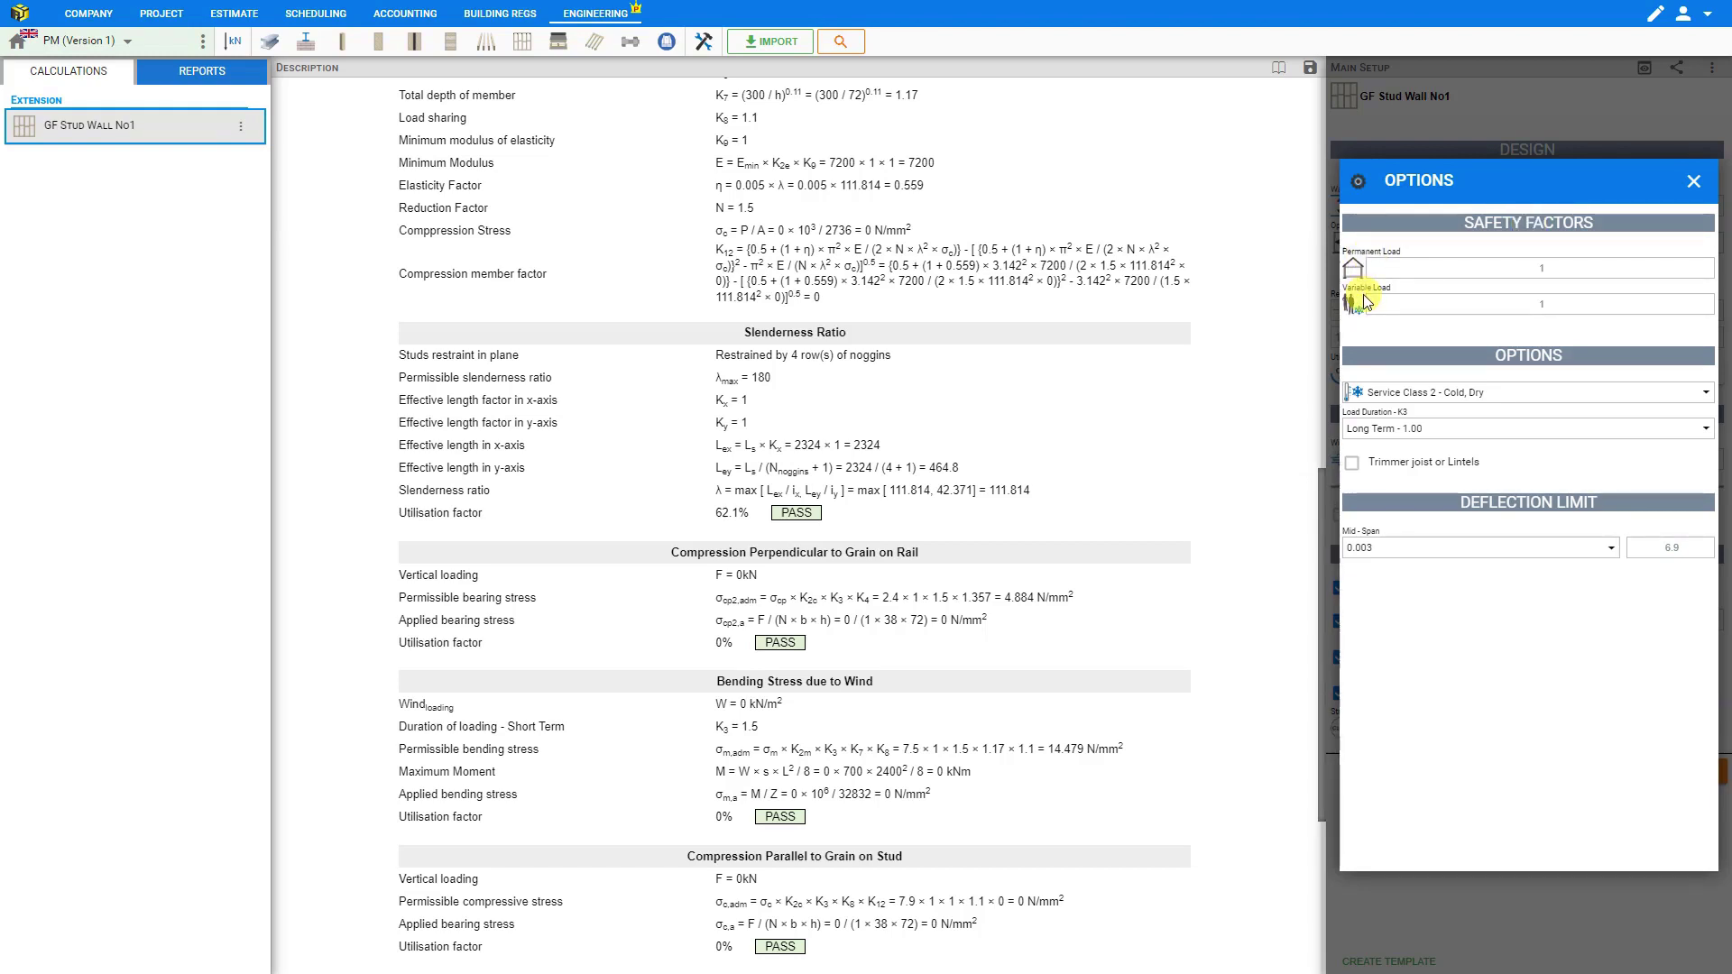
{"action": "left_click", "coordinate": [1496, 395]}
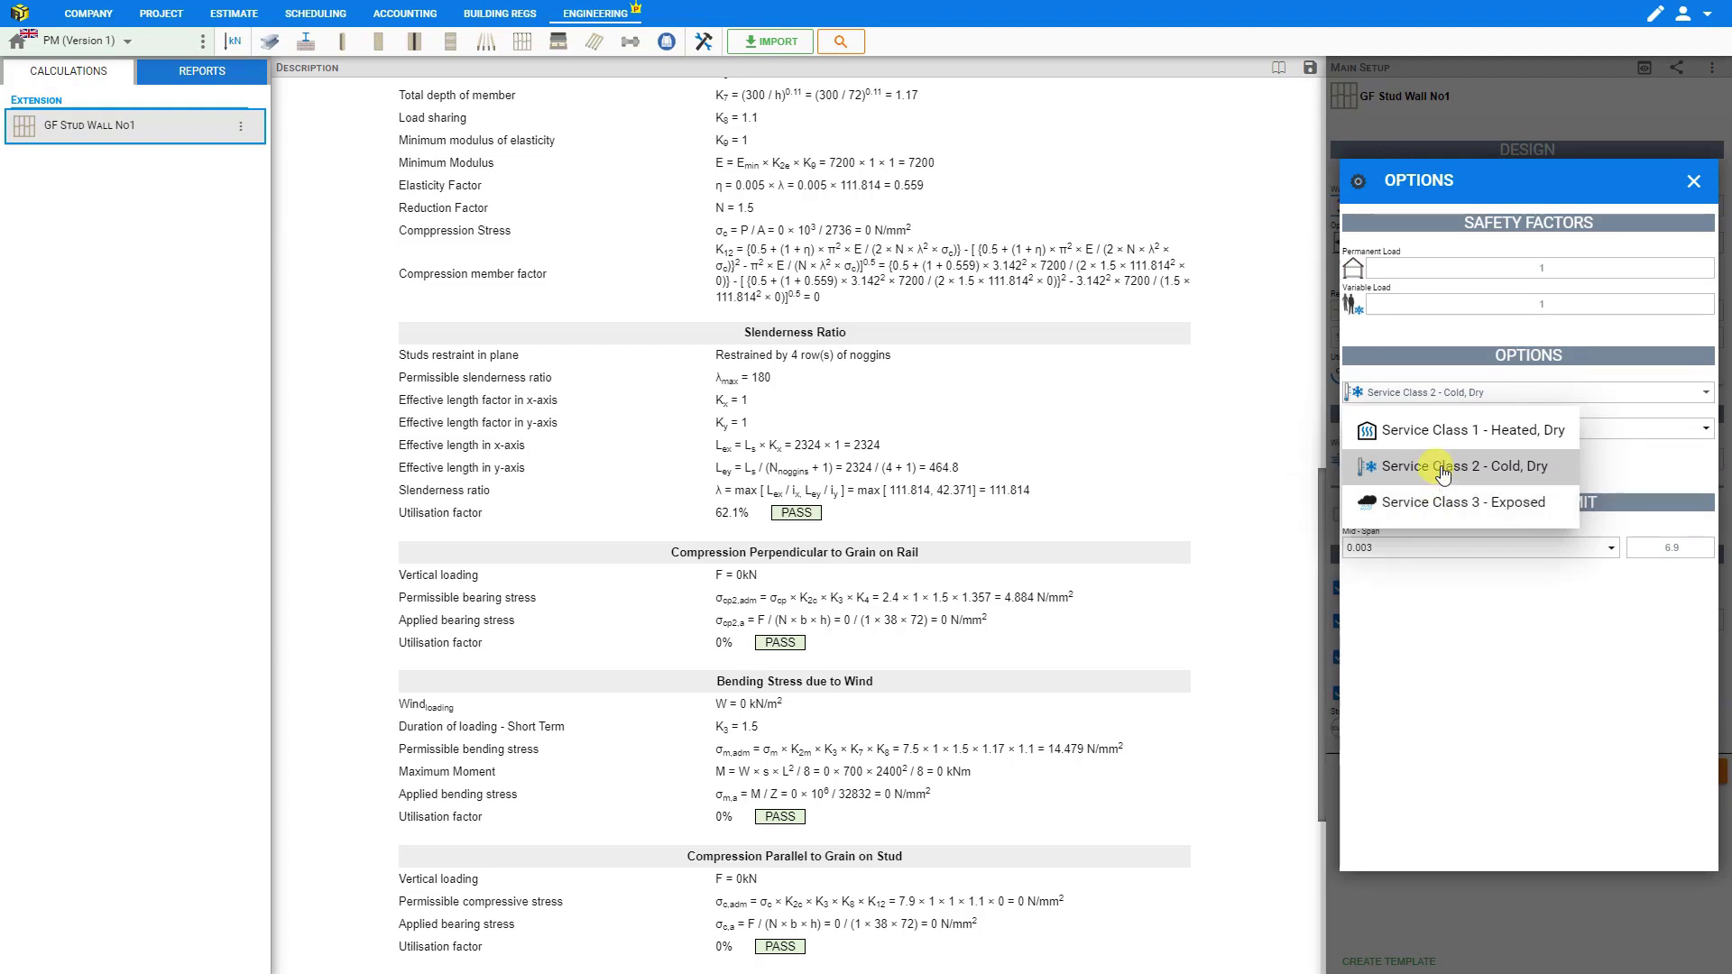
{"action": "left_click", "coordinate": [1444, 471]}
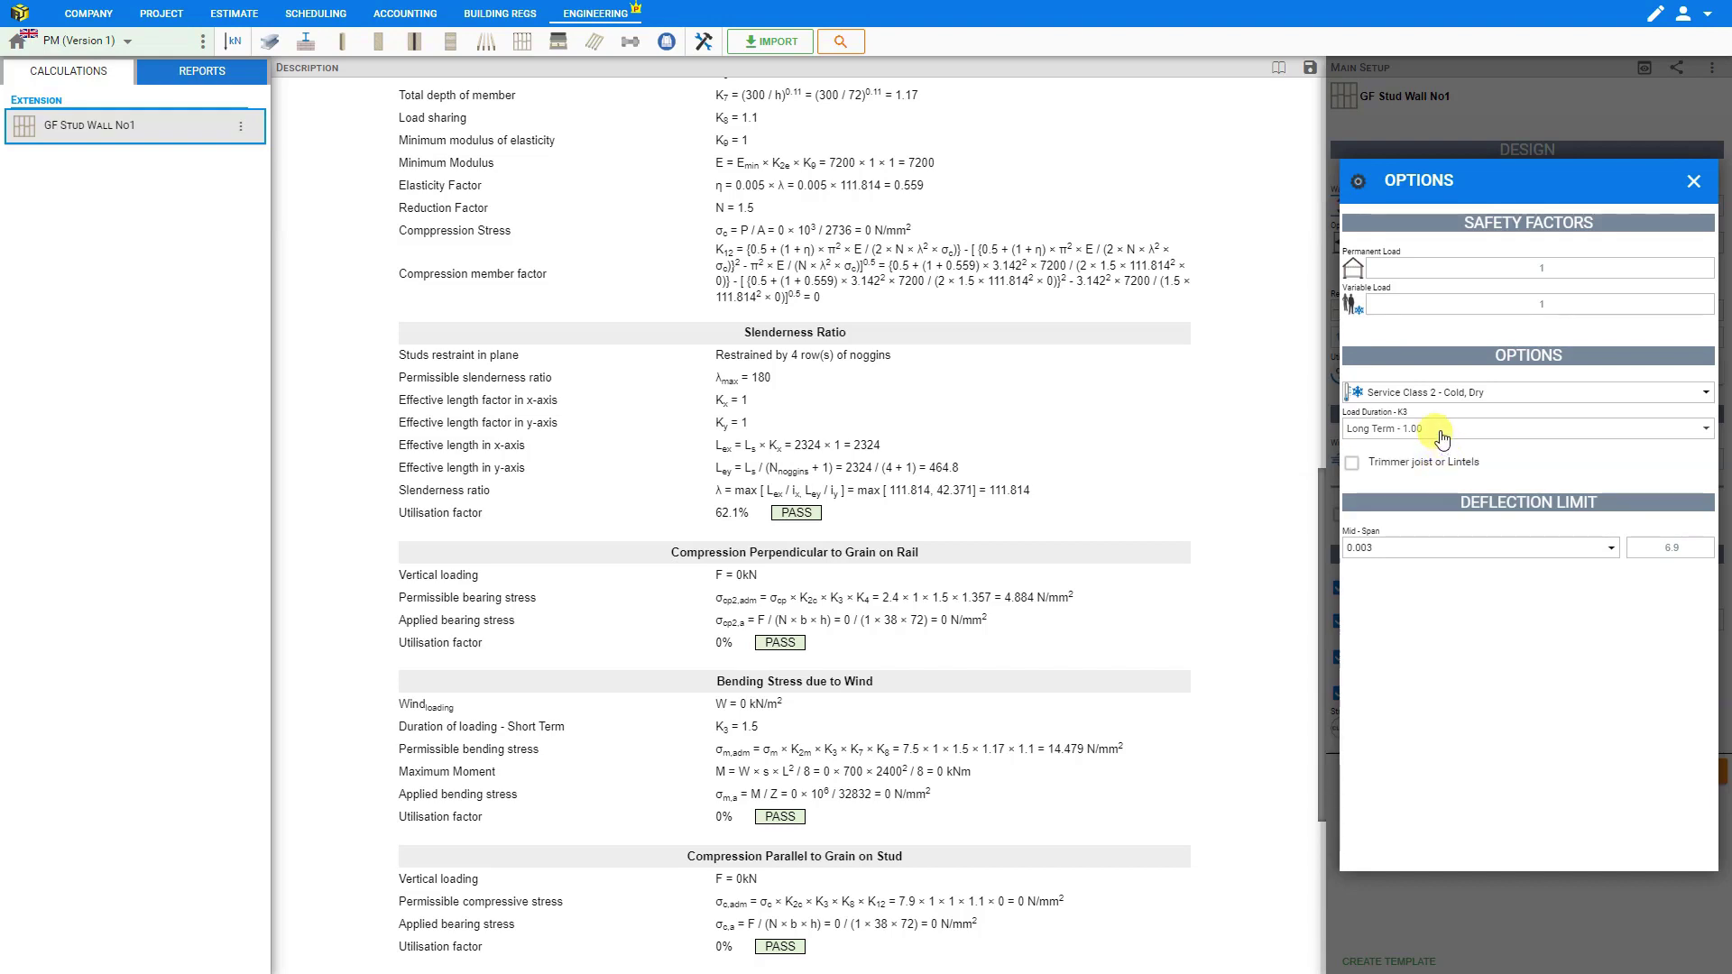
{"action": "left_click", "coordinate": [1441, 433]}
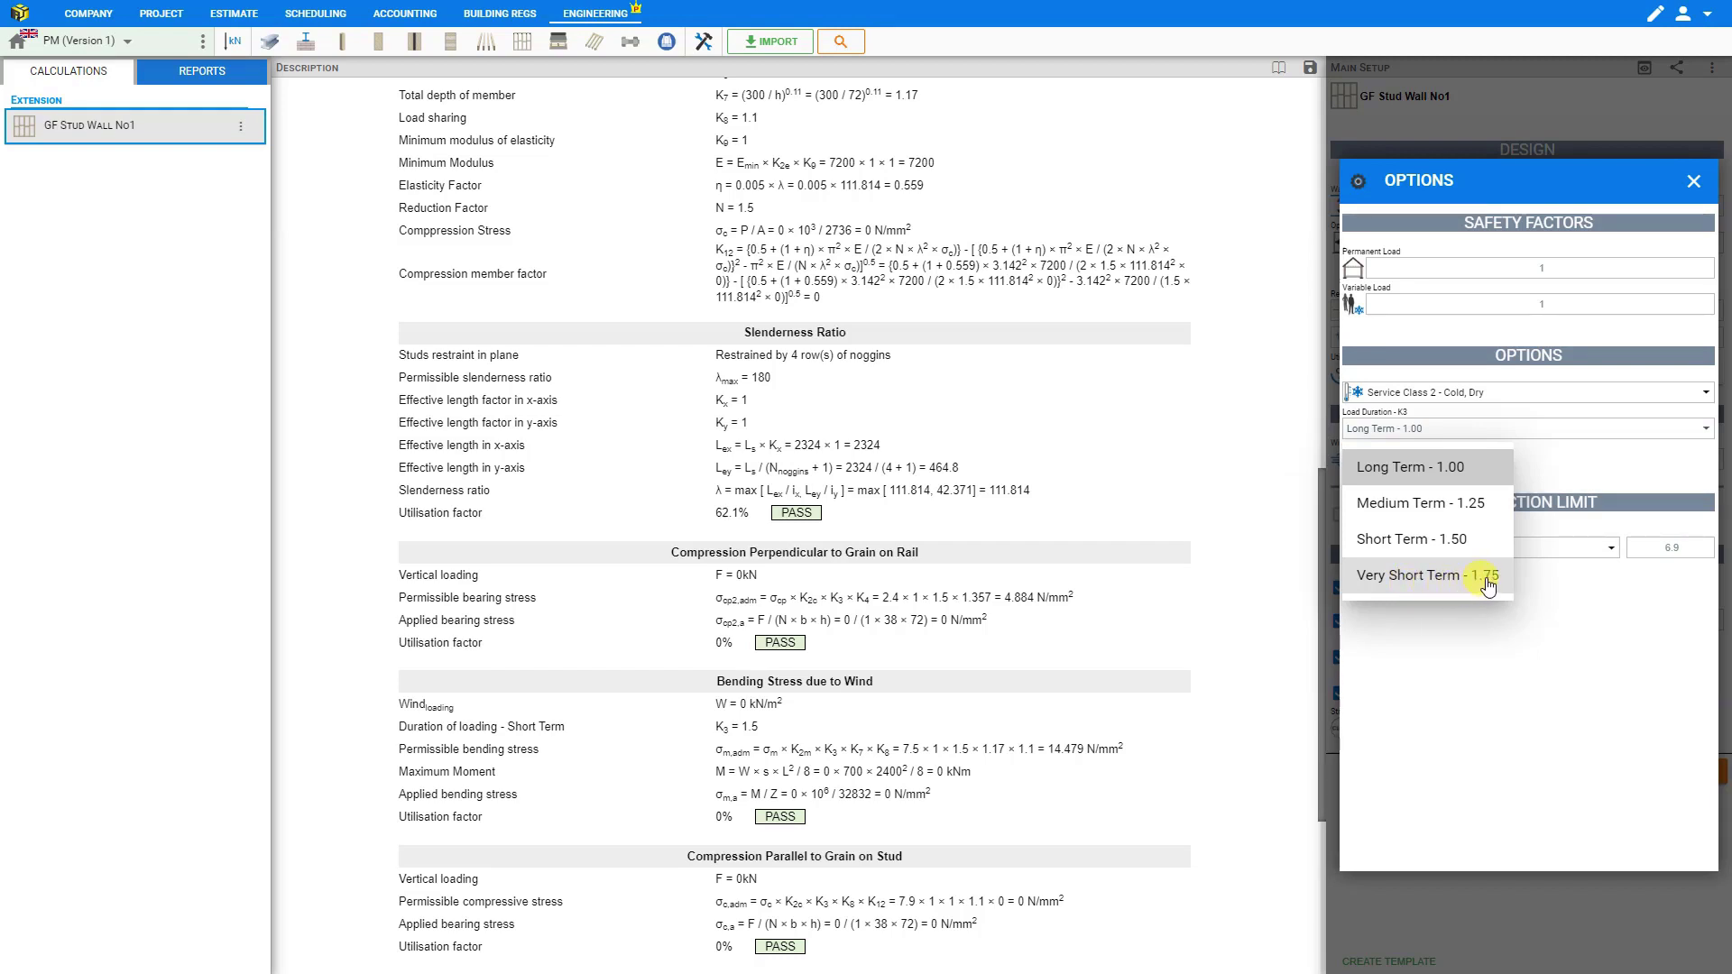
{"action": "left_click", "coordinate": [1429, 511]}
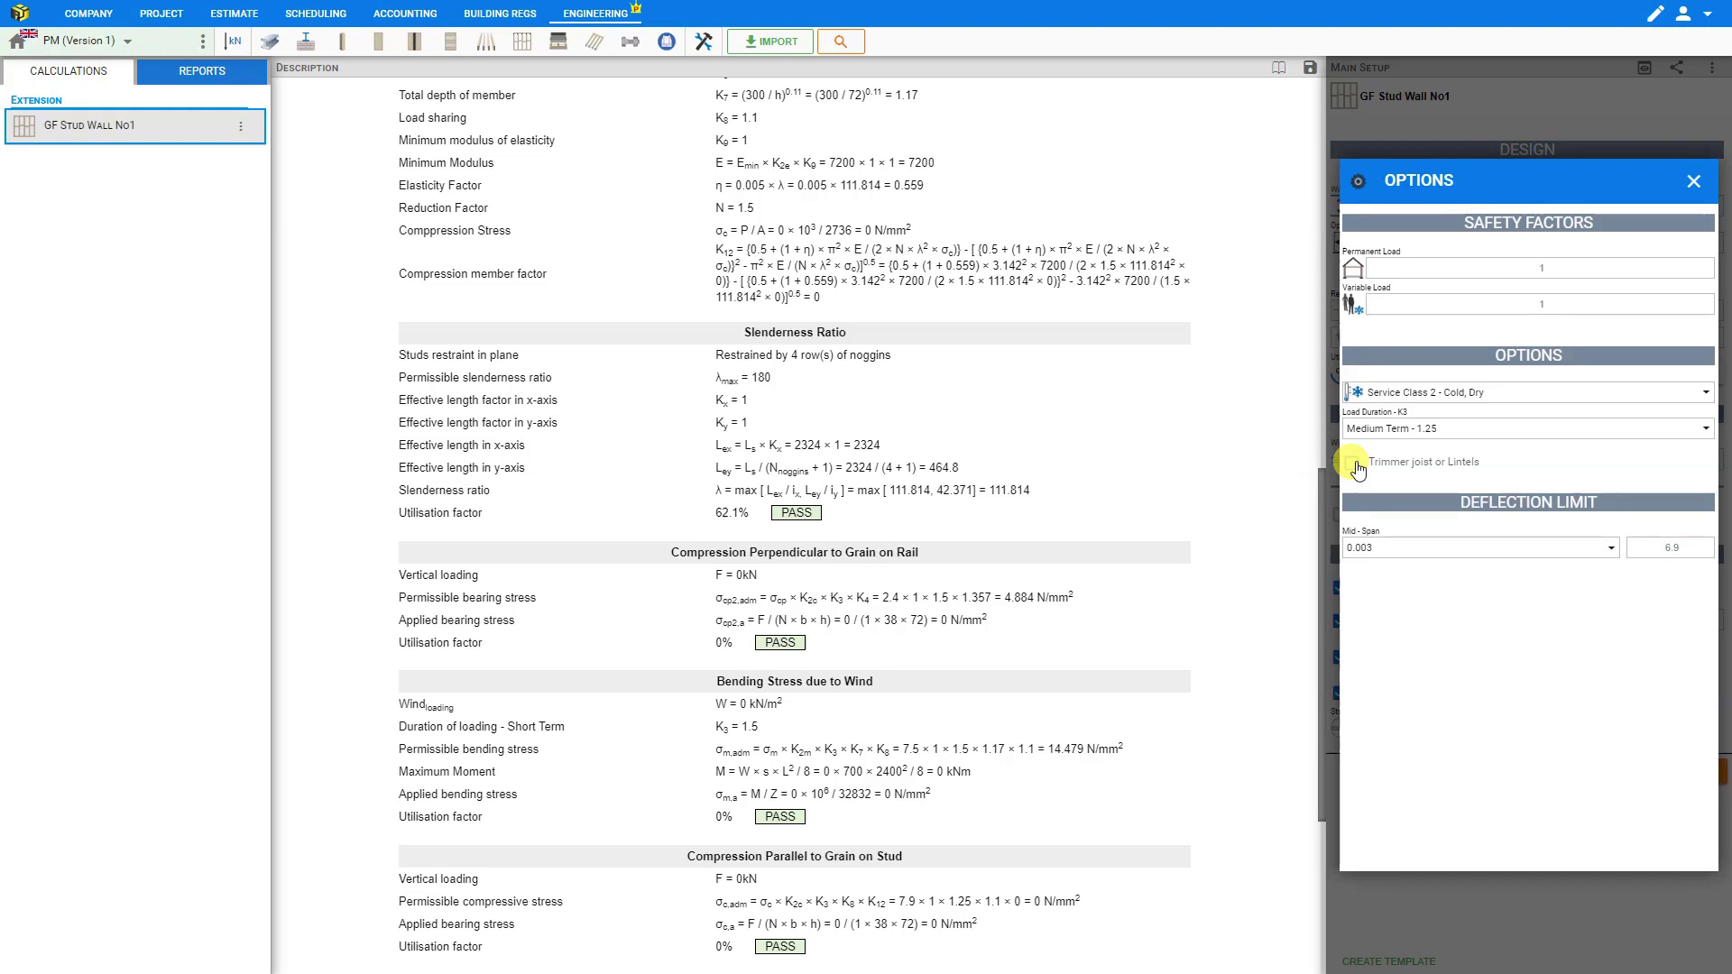
Step: Enable the trimmer joist or lintels option, check the modification factors in the report, and disable it again
{"action": "left_click", "coordinate": [1353, 464]}
{"action": "scroll", "coordinate": [855, 440], "scroll_direction": "up", "scroll_amount": 6}
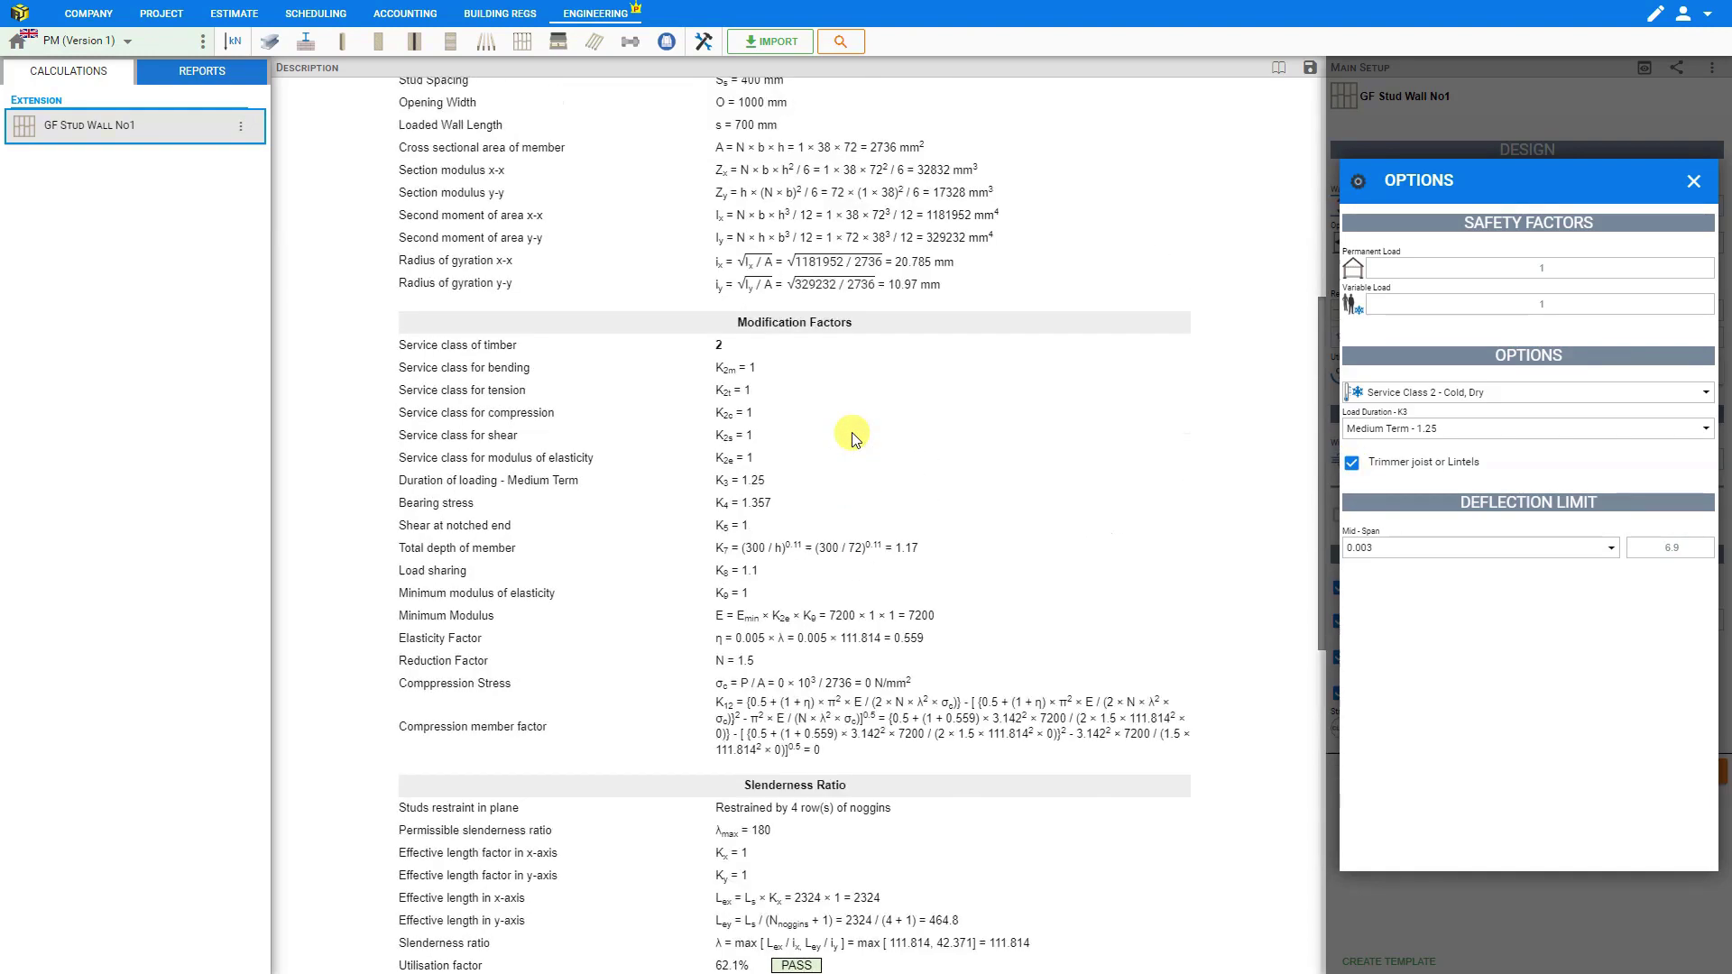
{"action": "left_click", "coordinate": [1353, 464]}
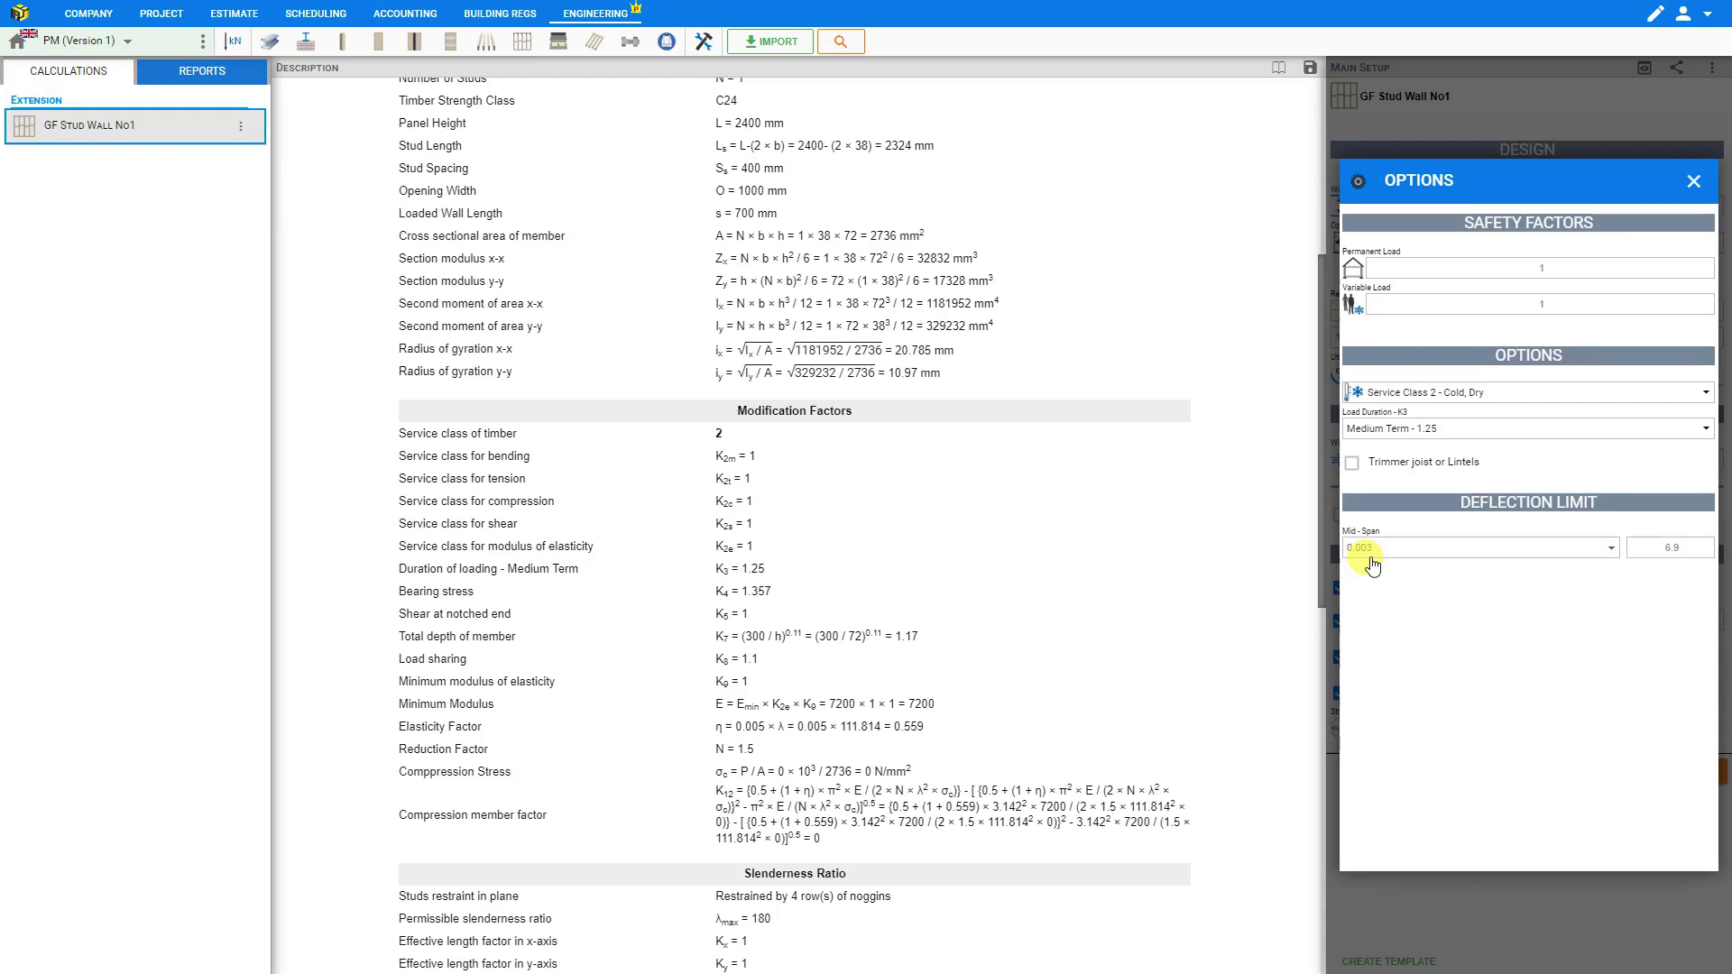
Step: Set the mid-span deflection limit to 14, try the 0.002 factor, restore 0.003, and close the options
{"action": "left_click", "coordinate": [1671, 548]}
{"action": "type", "text": "14"}
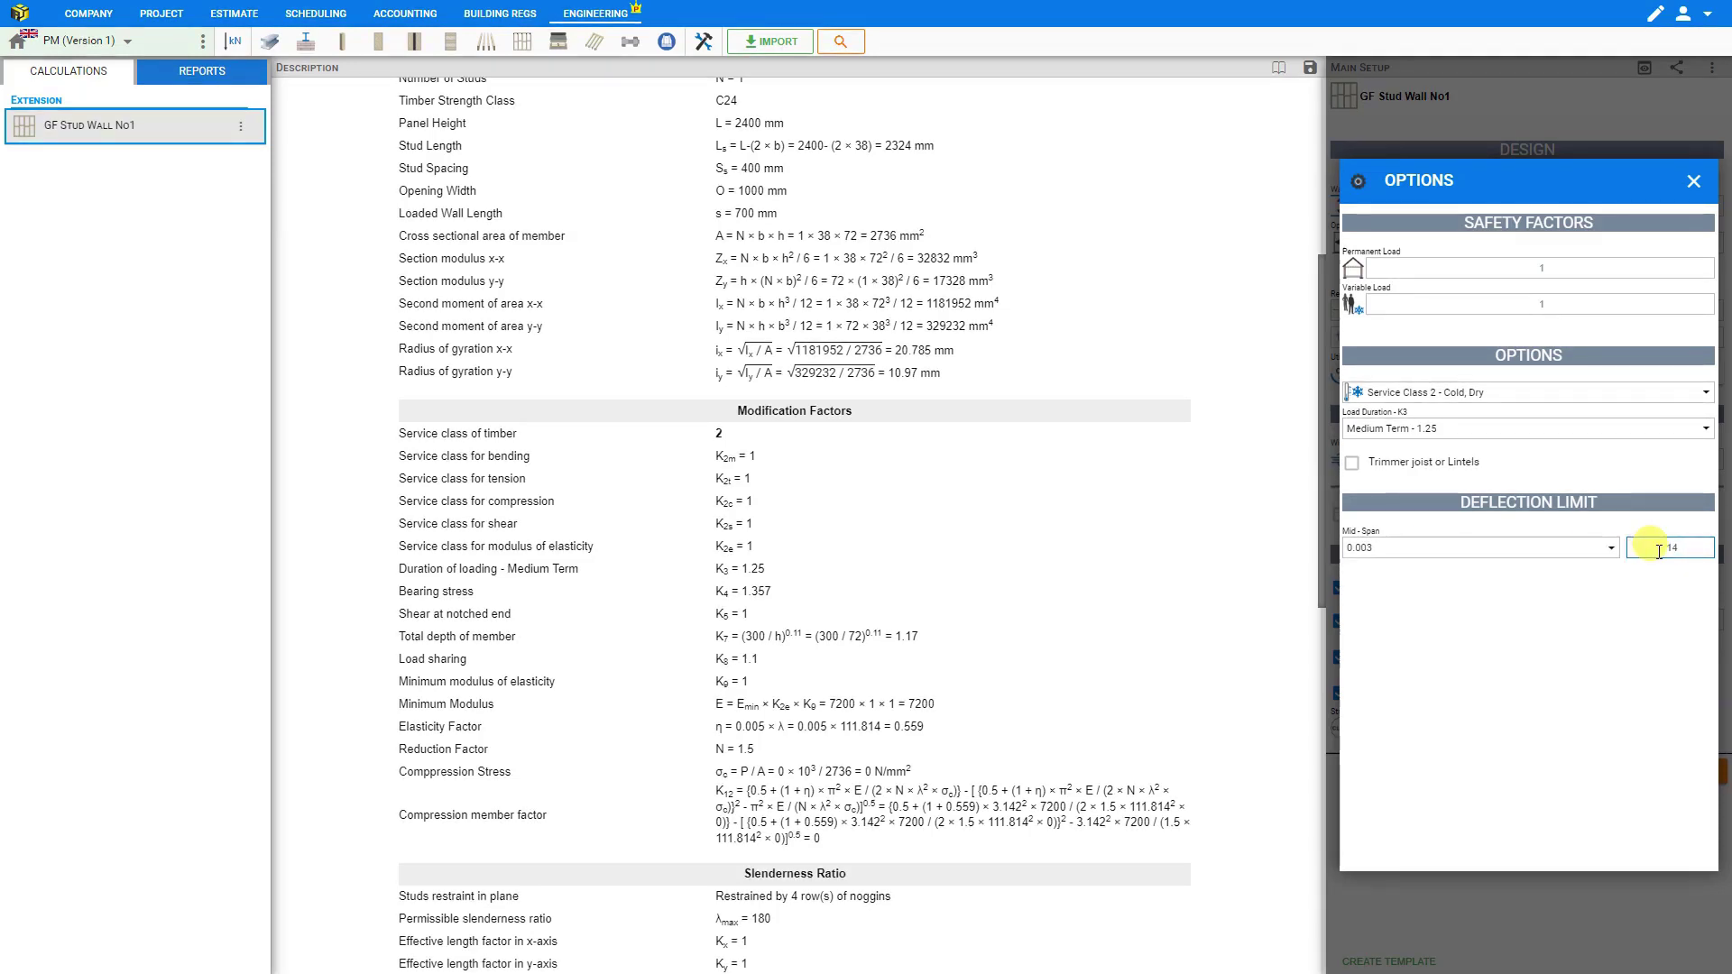
{"action": "left_click", "coordinate": [1607, 548]}
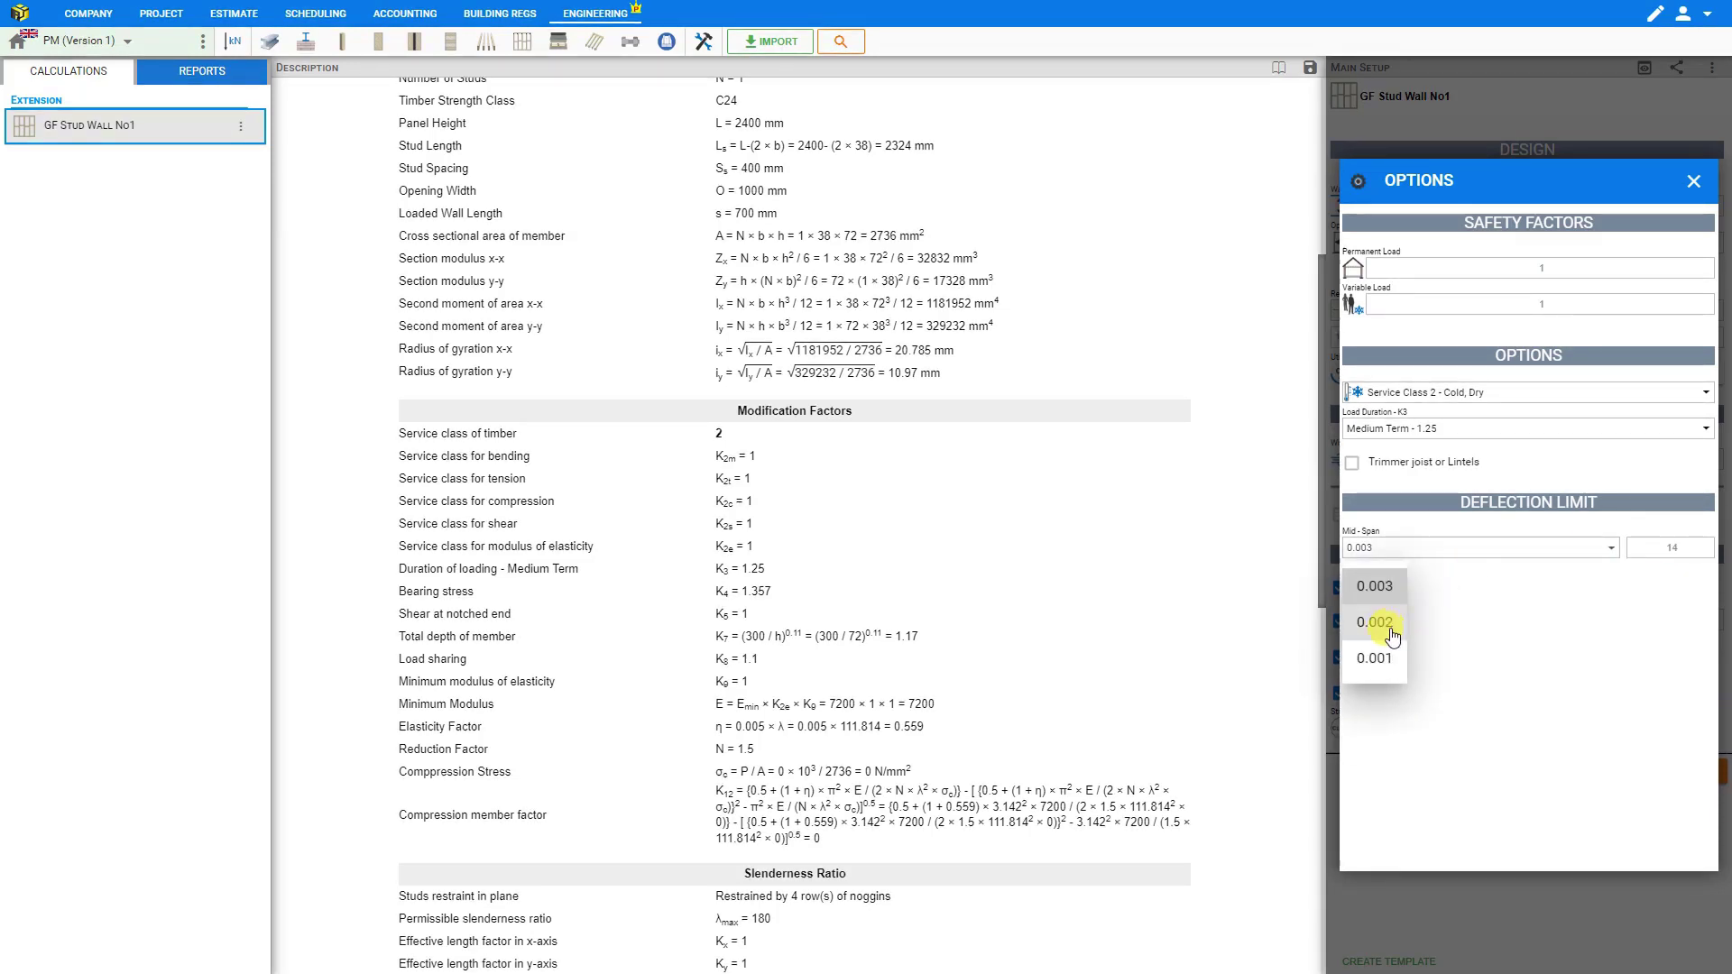
{"action": "left_click", "coordinate": [1375, 623]}
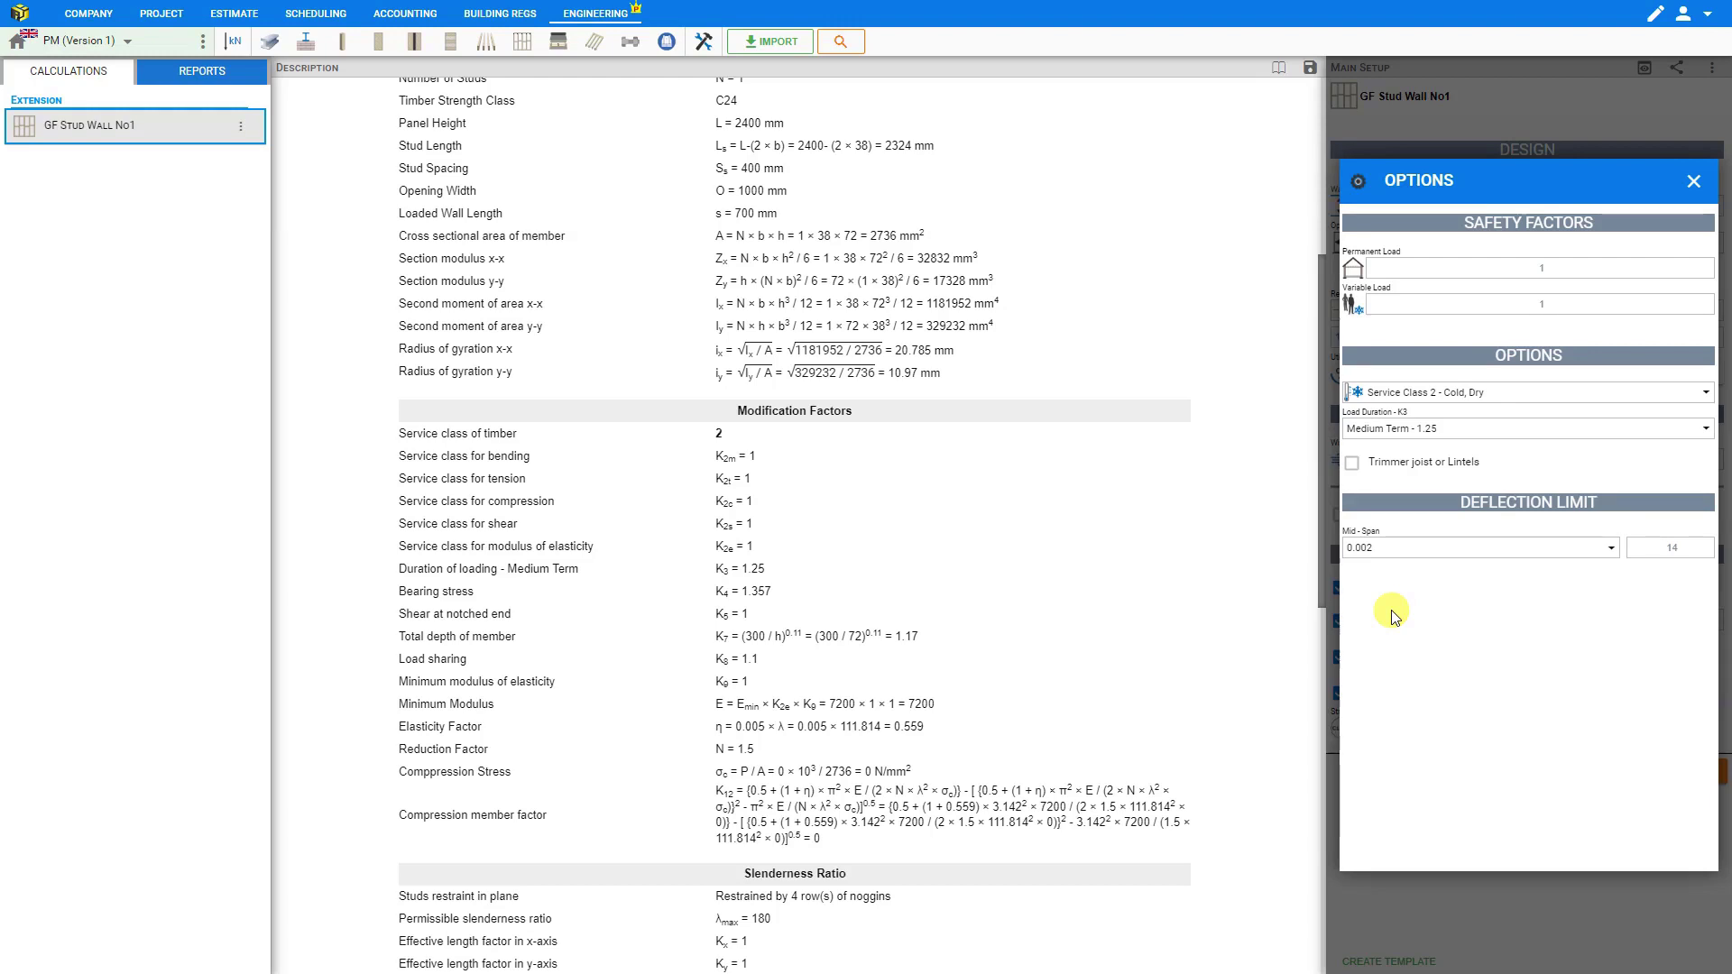
{"action": "left_click", "coordinate": [1412, 552]}
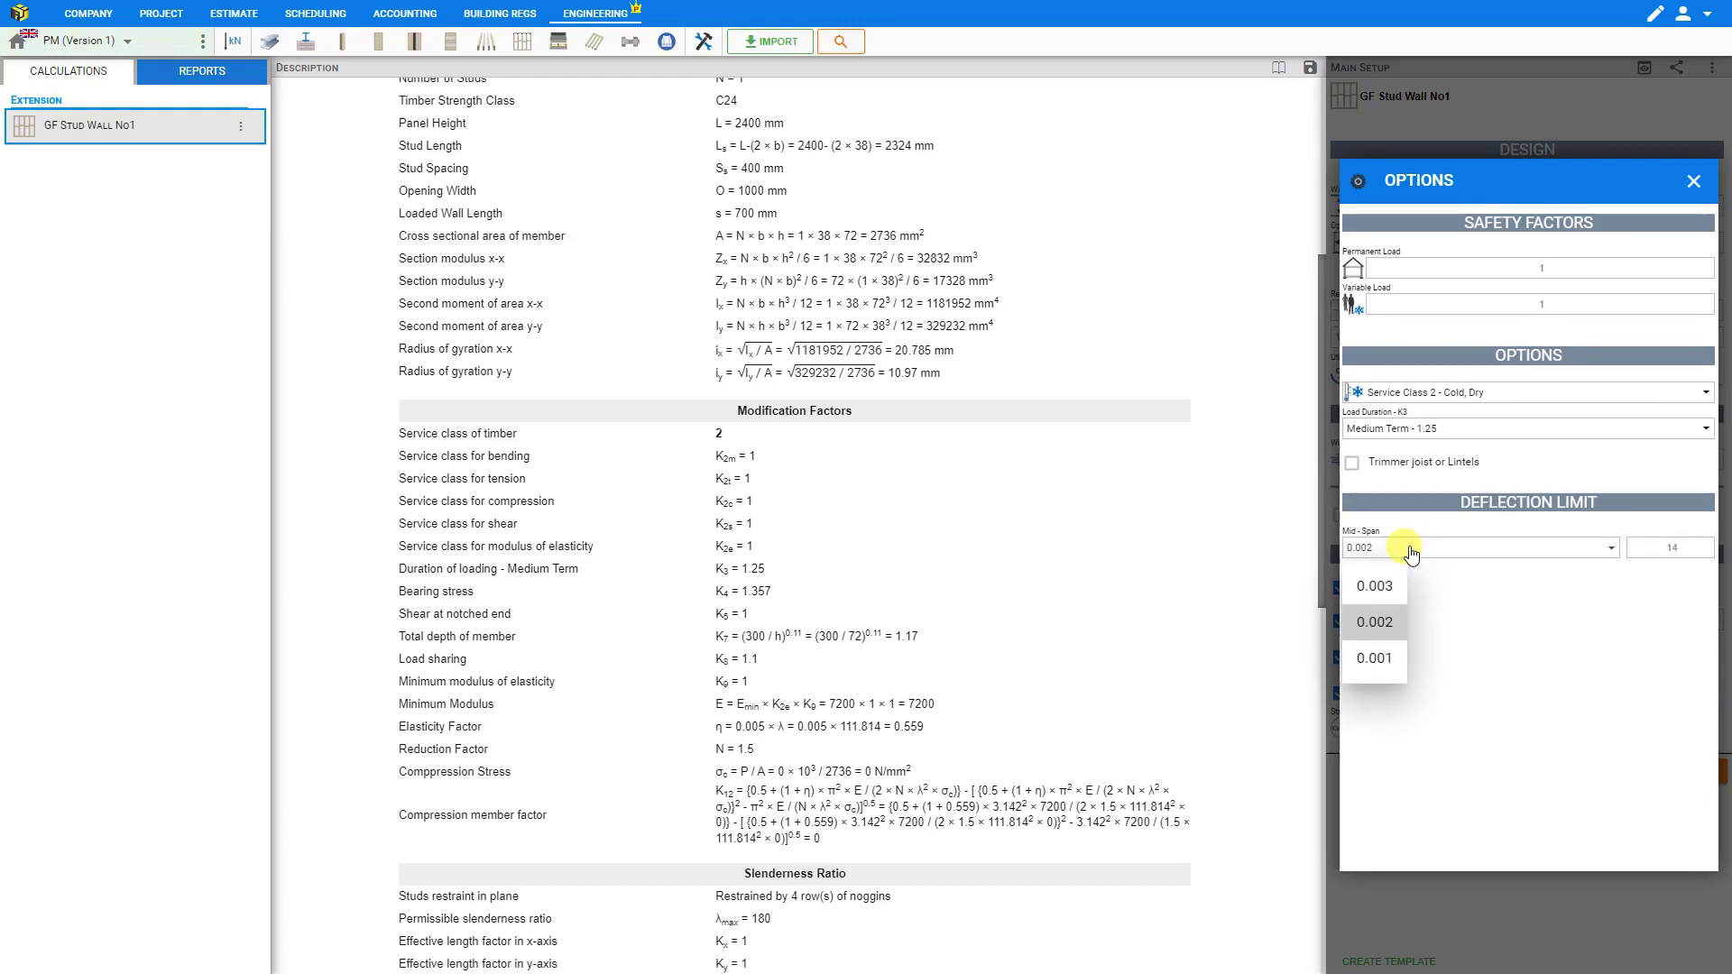
{"action": "left_click", "coordinate": [1392, 585]}
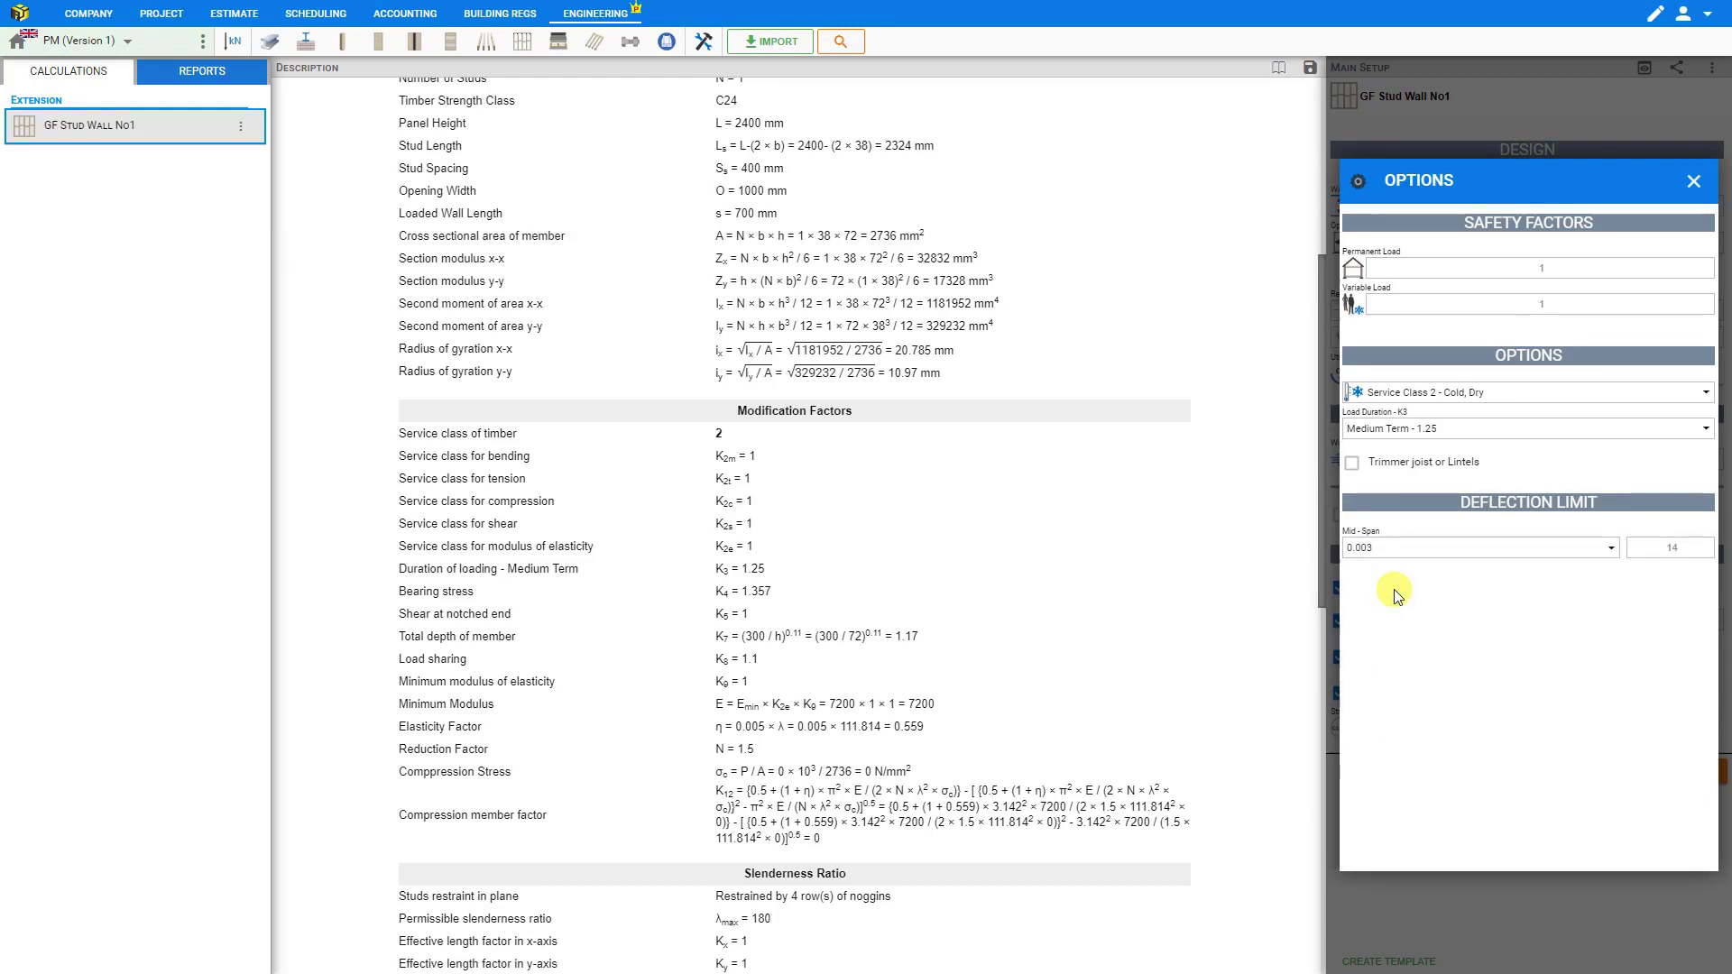
{"action": "left_click", "coordinate": [1671, 546]}
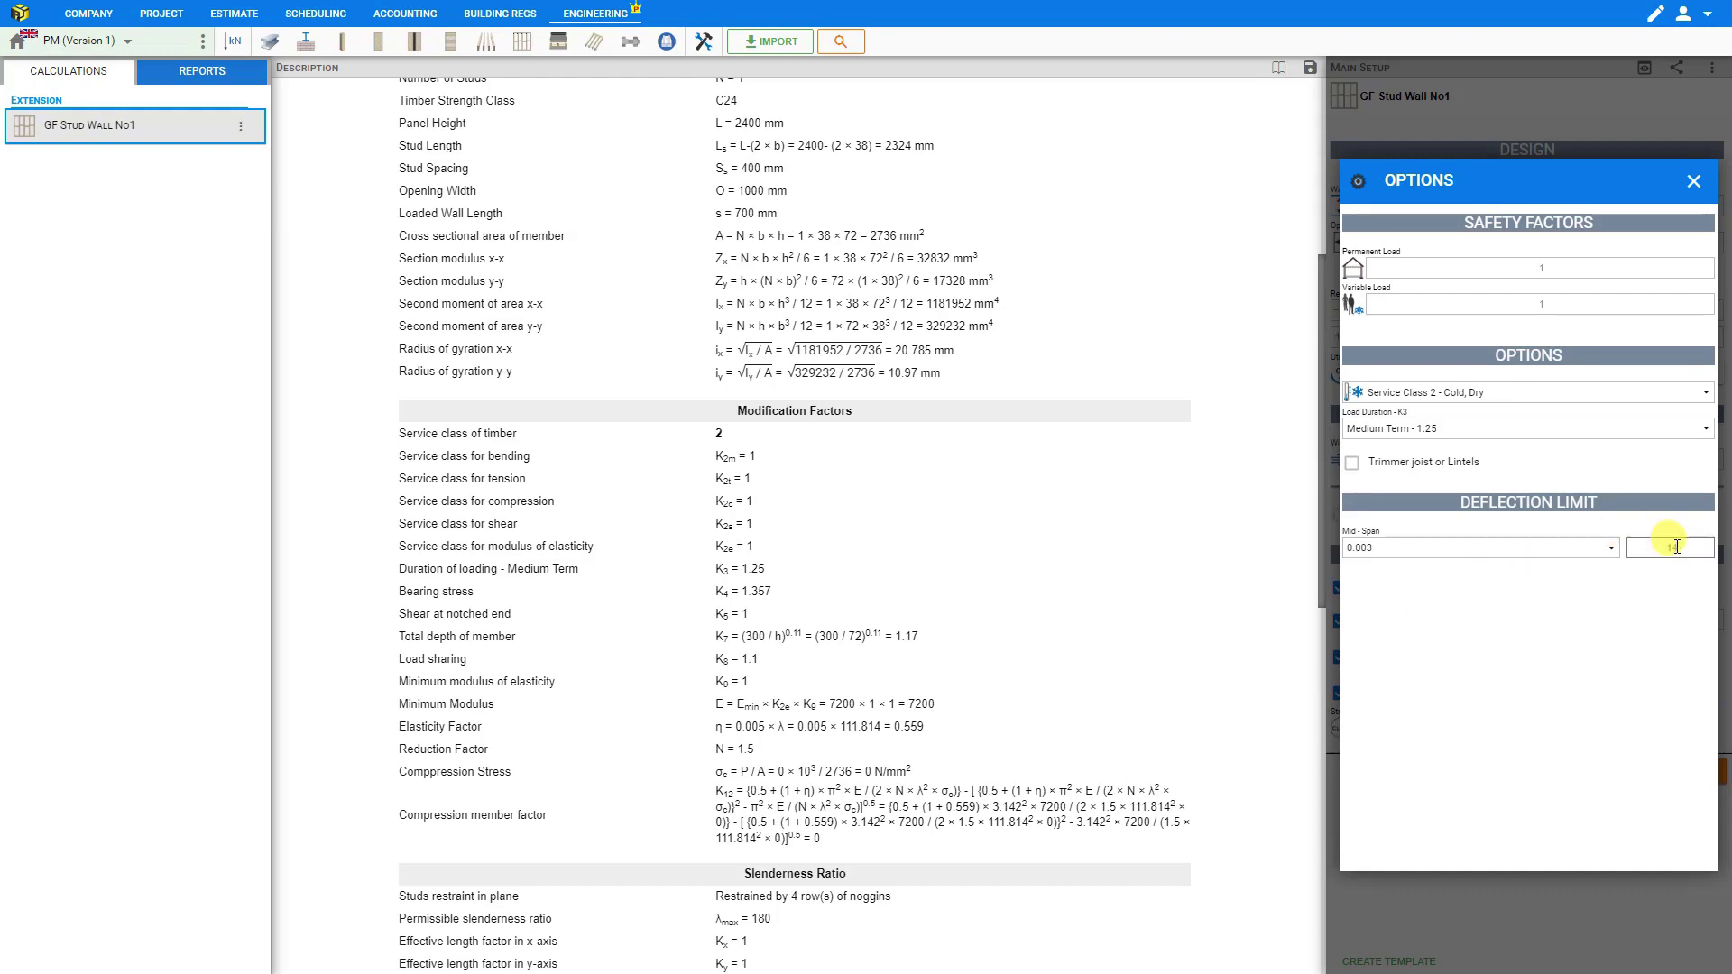
{"action": "scroll", "coordinate": [836, 383], "scroll_direction": "up", "scroll_amount": 5}
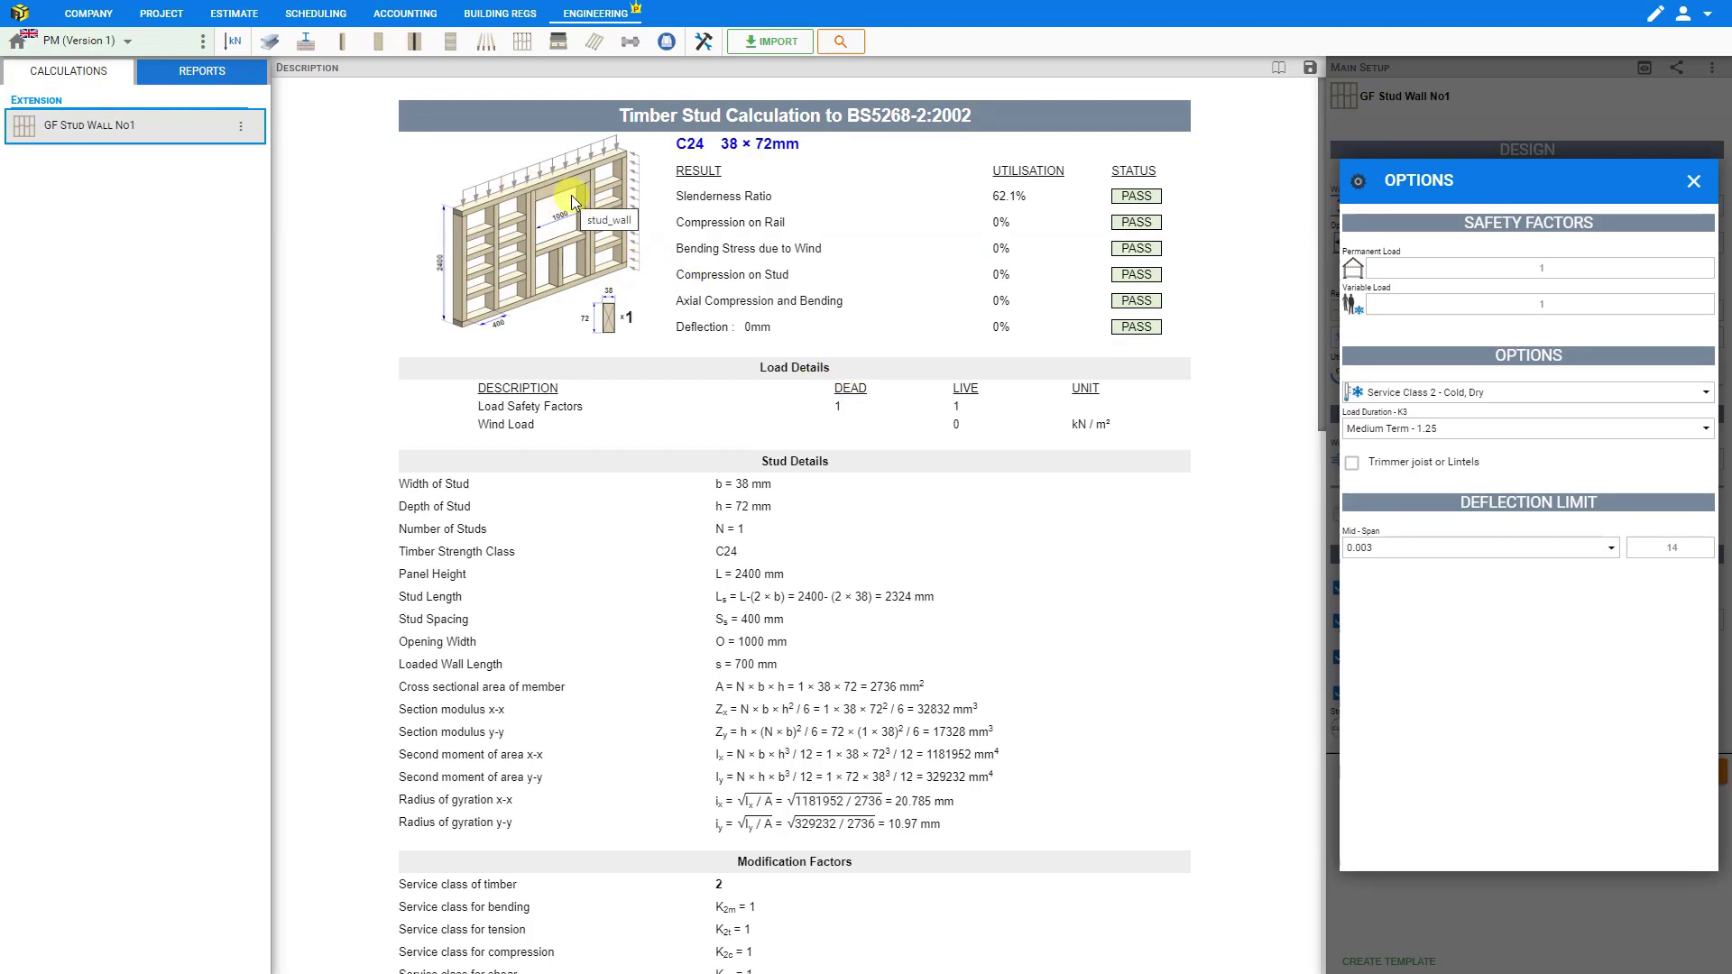
{"action": "left_click", "coordinate": [1694, 181]}
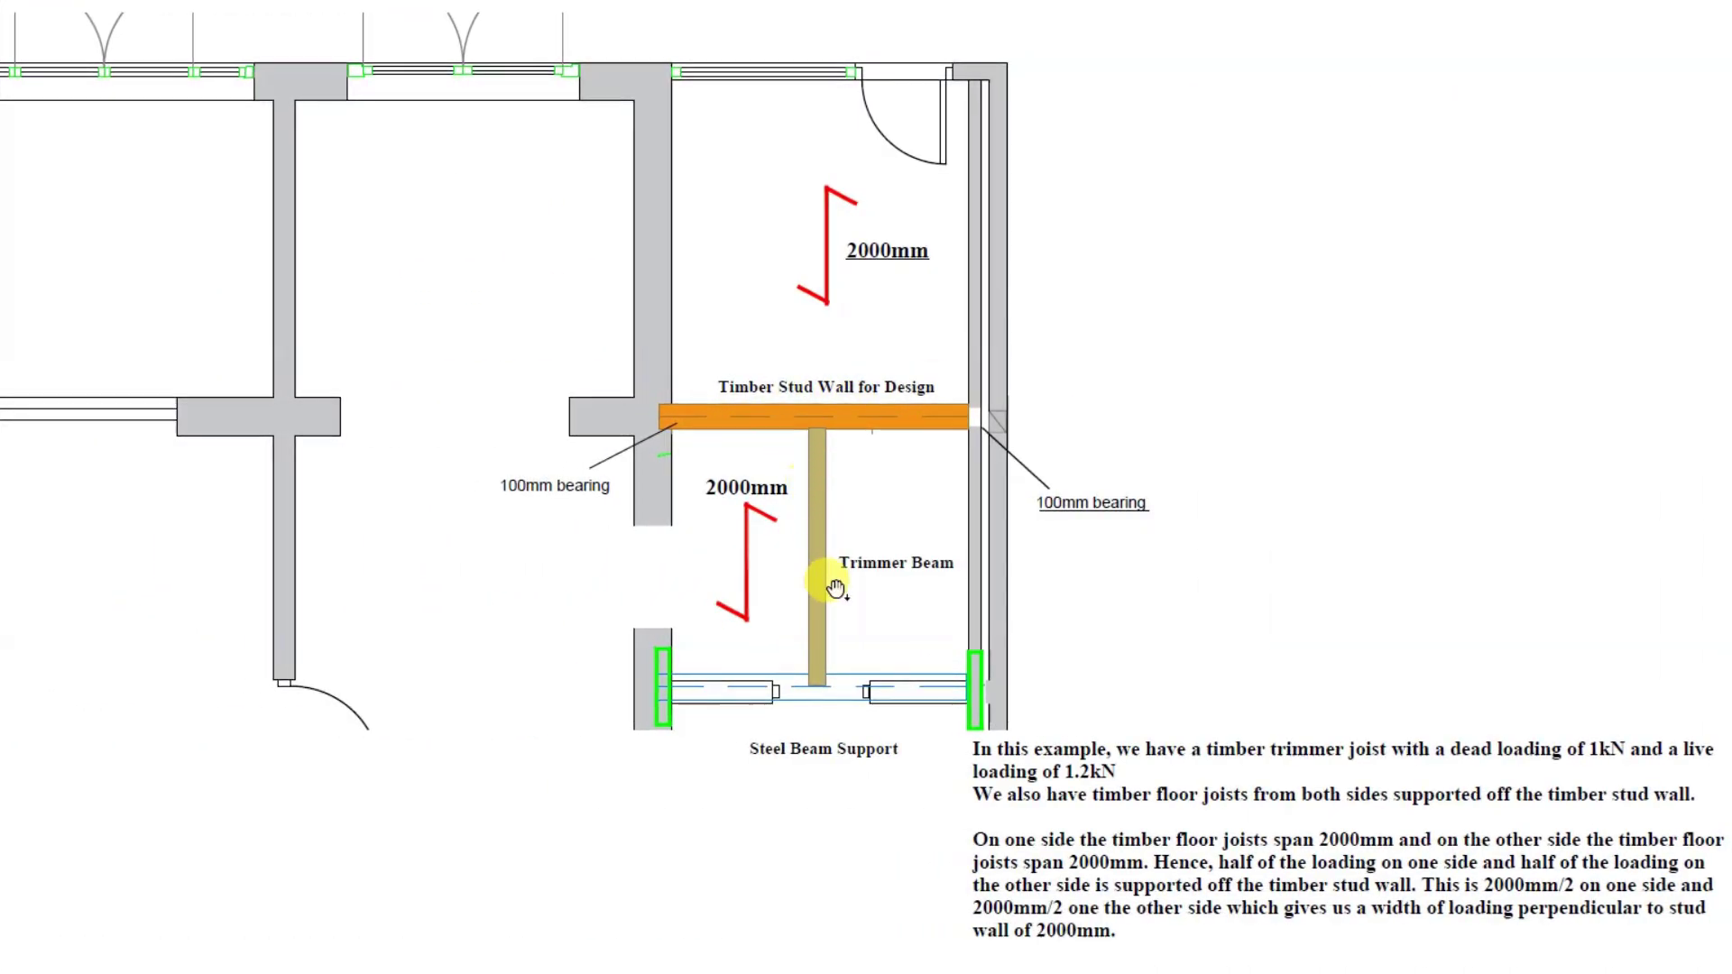
Step: On the floor plan drawing, examine the loading notes, the 2000 mm joist spans and the timber stud wall for design
{"action": "left_click", "coordinate": [1581, 758]}
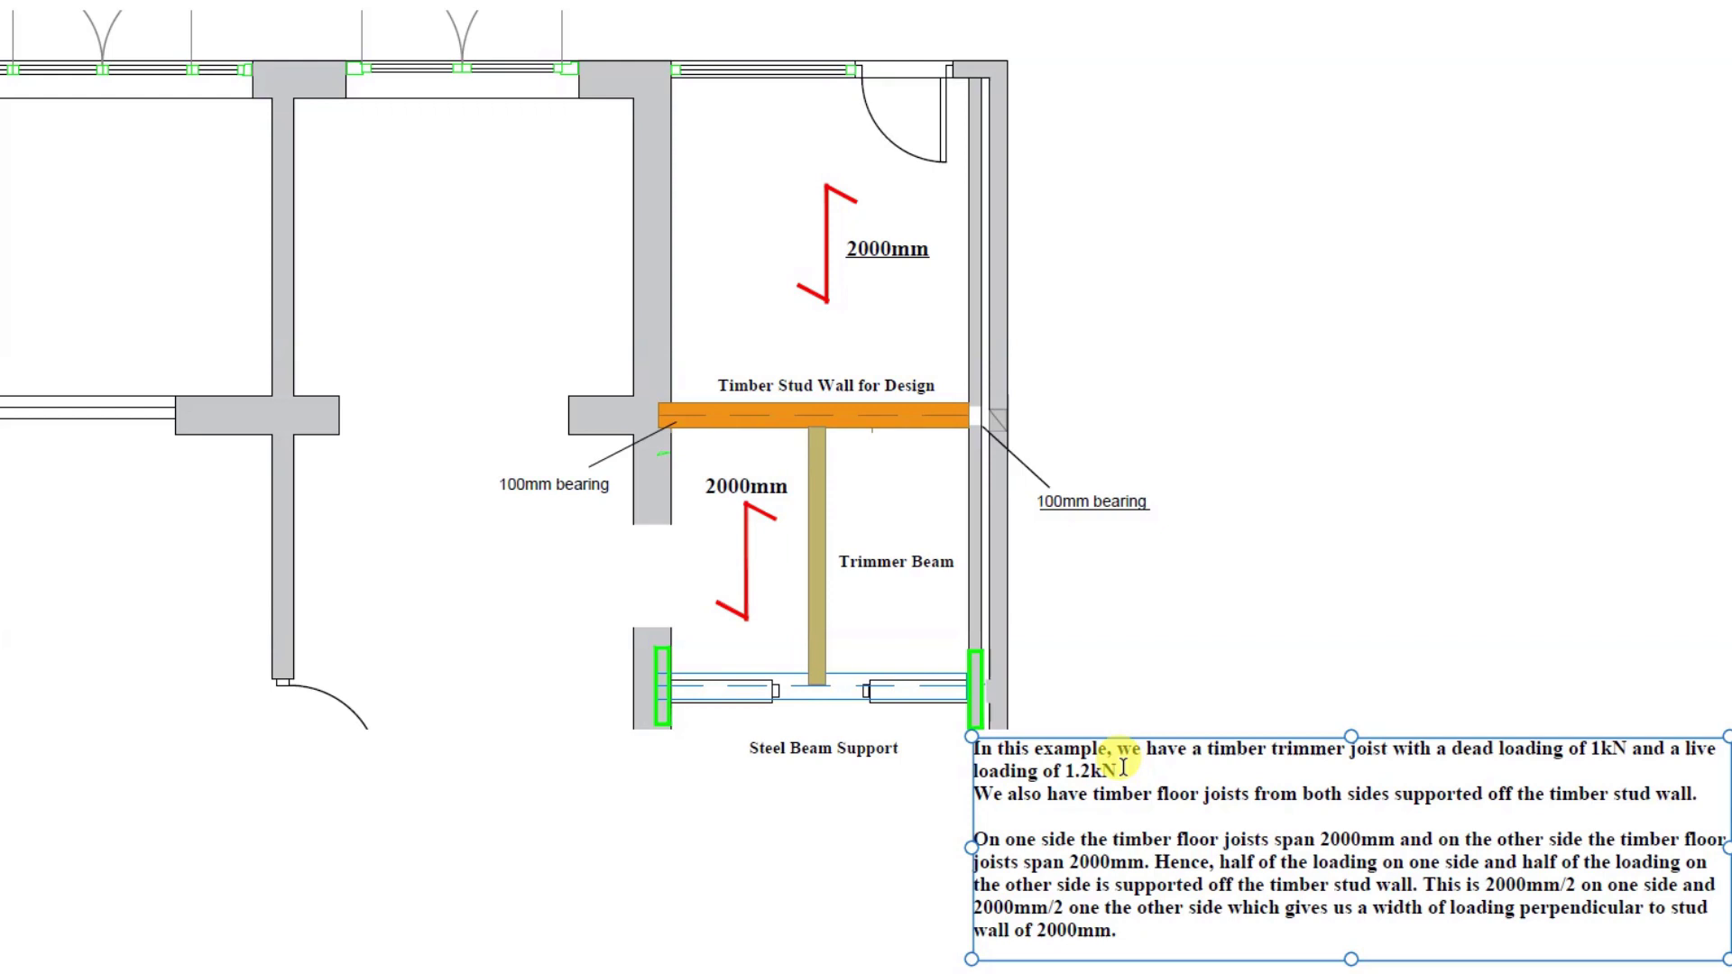
{"action": "left_click", "coordinate": [666, 317]}
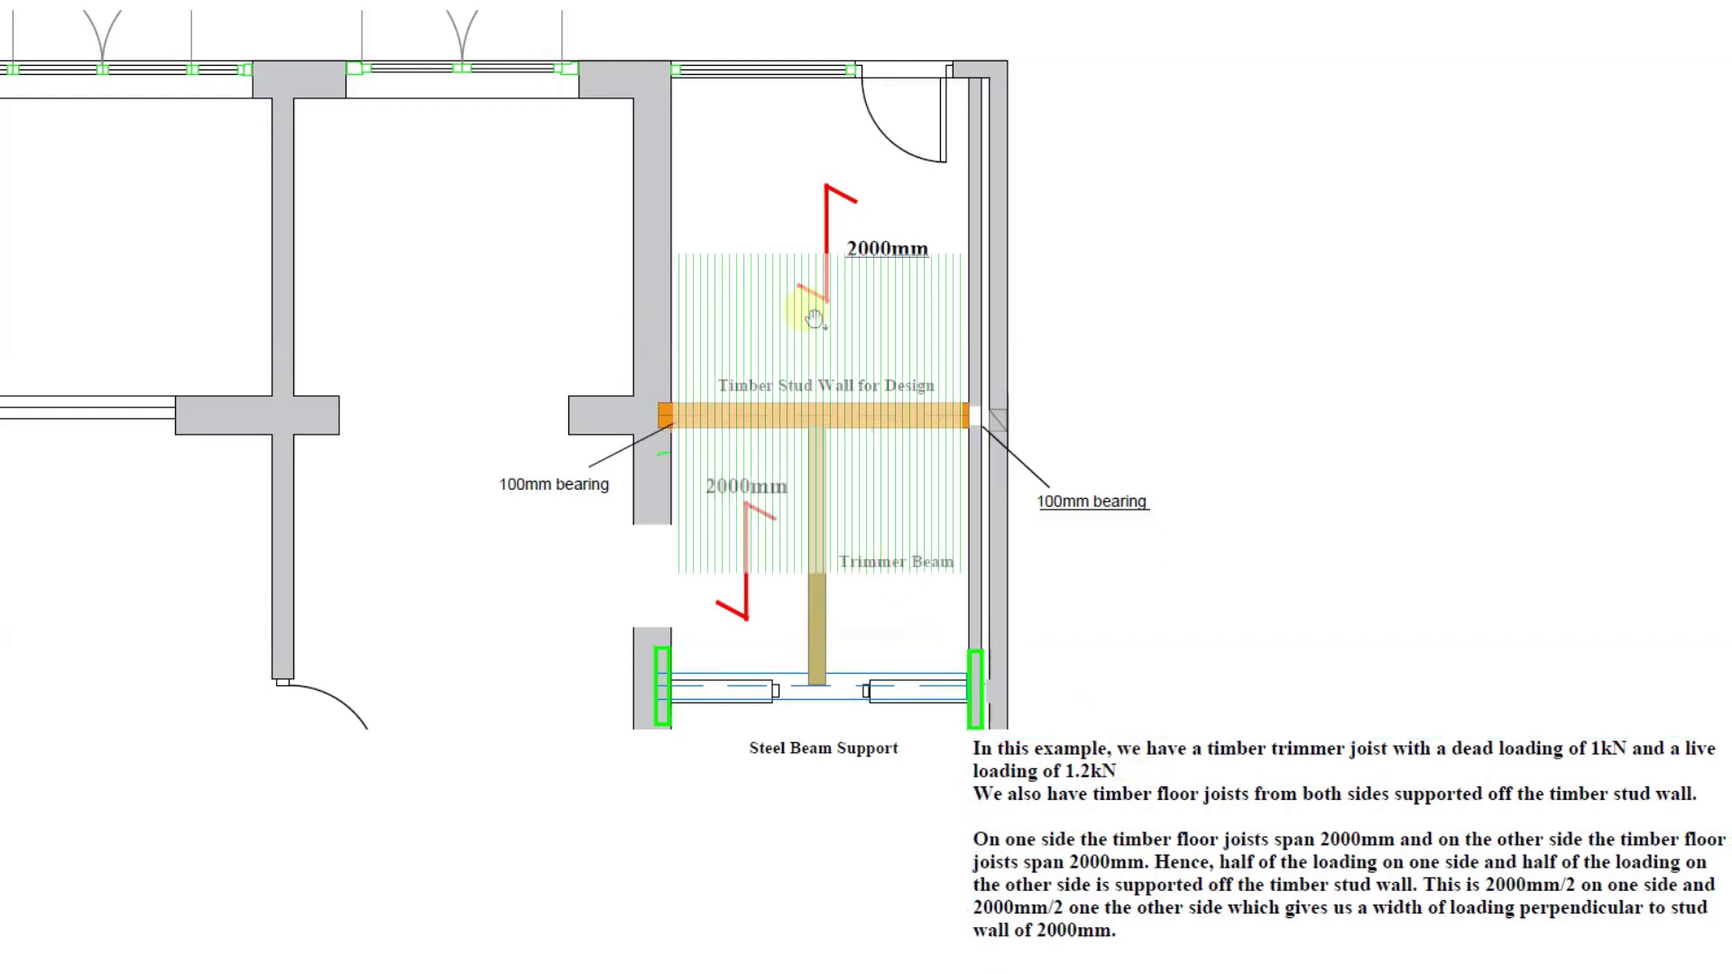
{"action": "left_click", "coordinate": [803, 397]}
{"action": "key", "text": "Escape"}
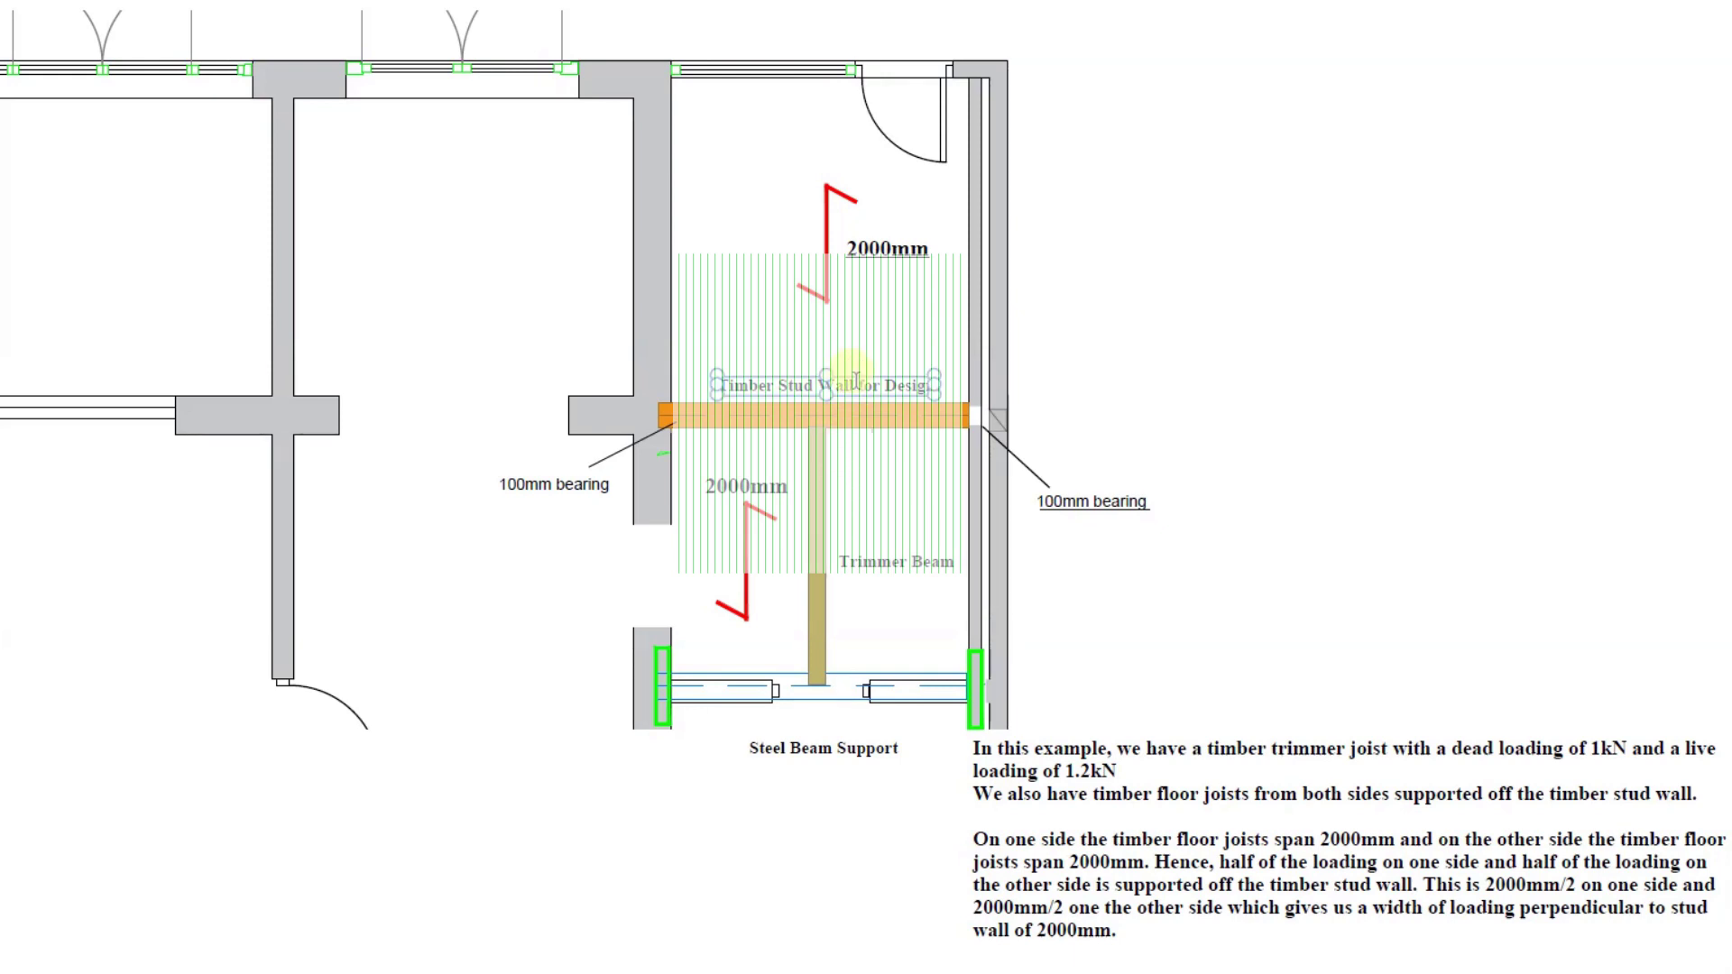
{"action": "left_click", "coordinate": [829, 385]}
{"action": "key", "text": "Escape"}
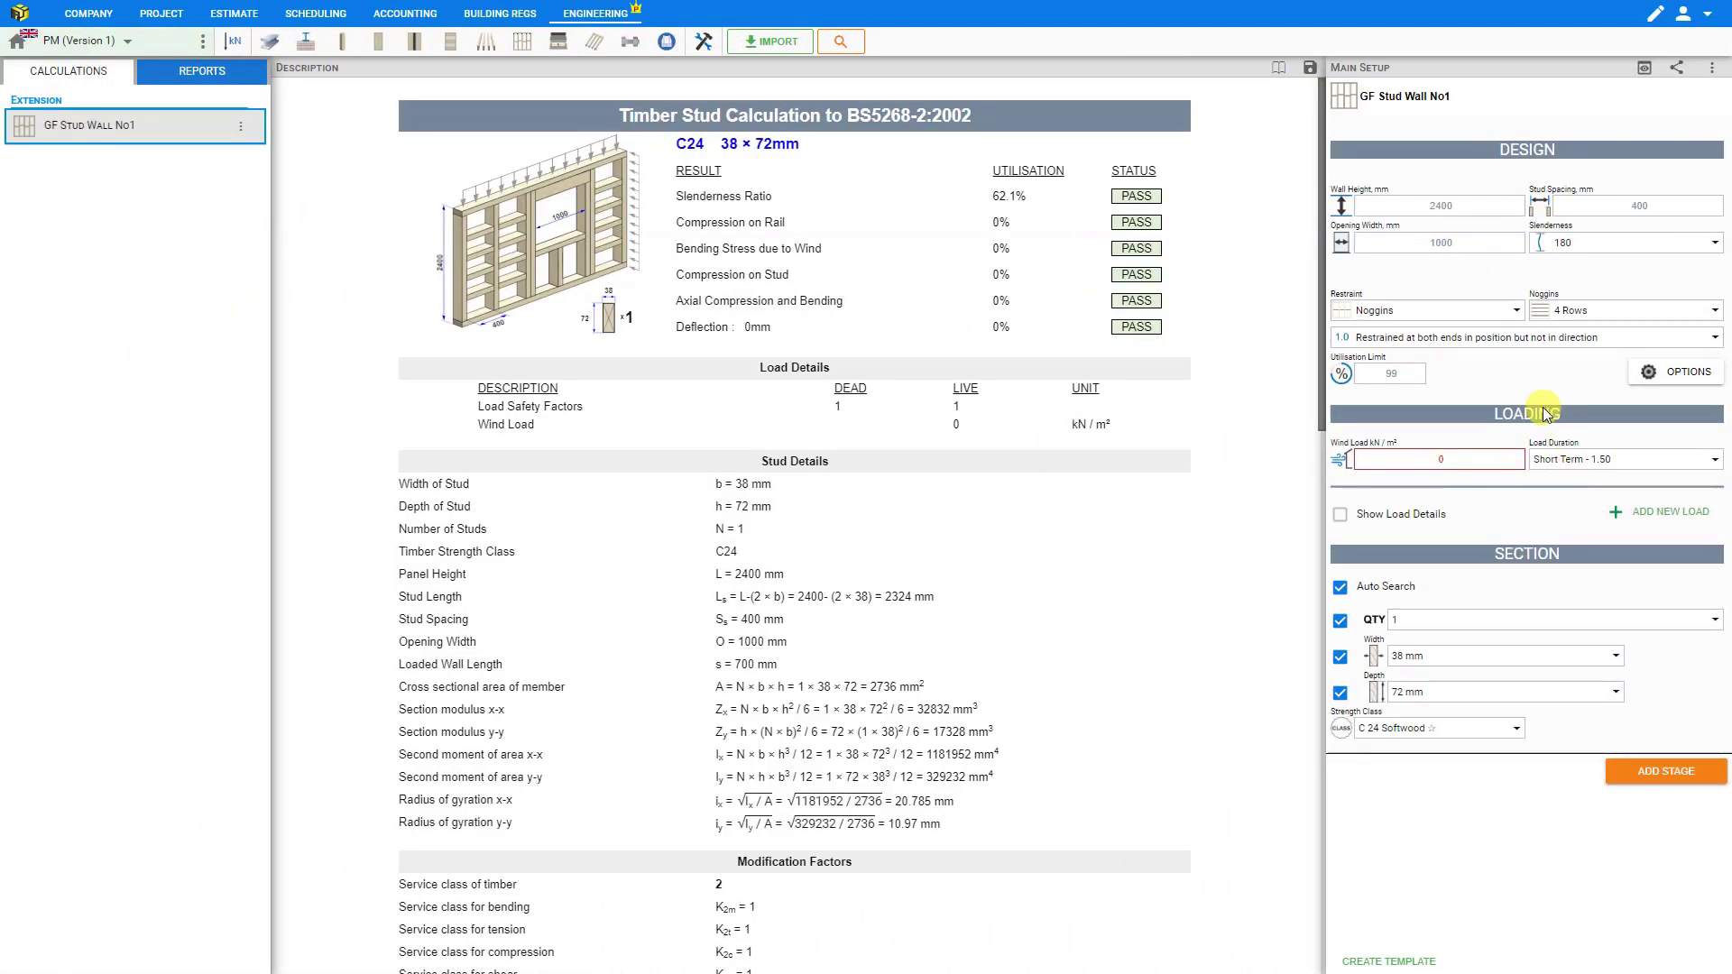
Step: Add a new load titled Timber Floor Joists and keep its type as UDL
{"action": "left_click", "coordinate": [1617, 521]}
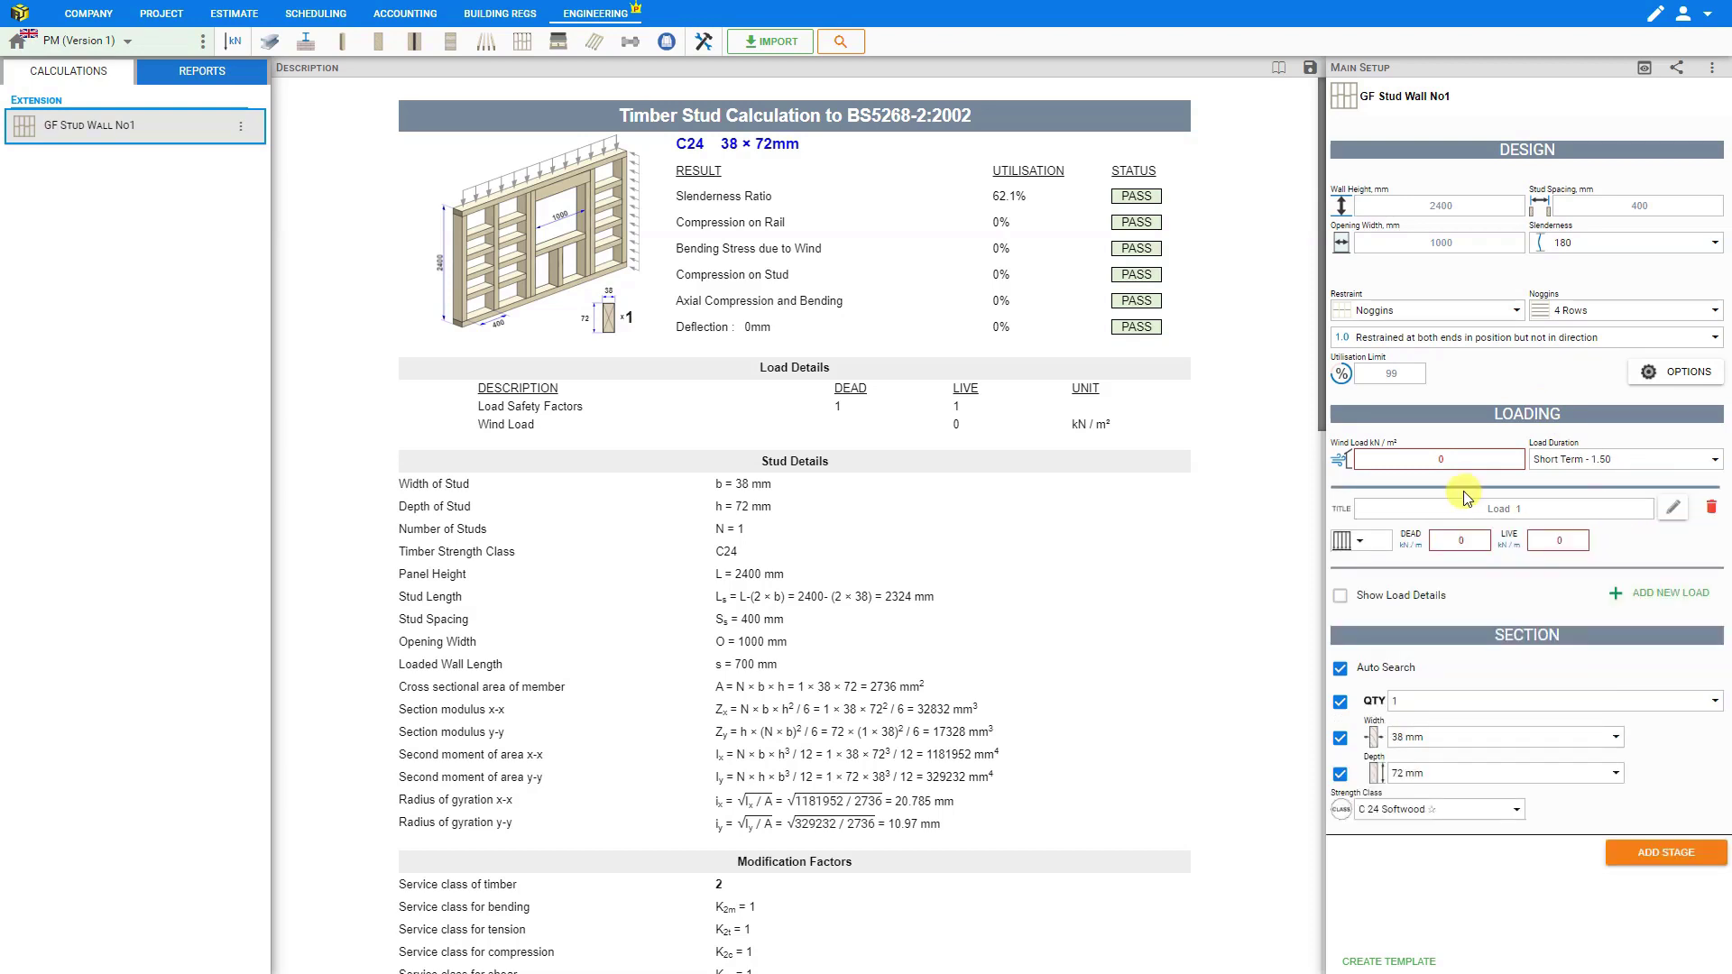
{"action": "left_click", "coordinate": [1498, 506]}
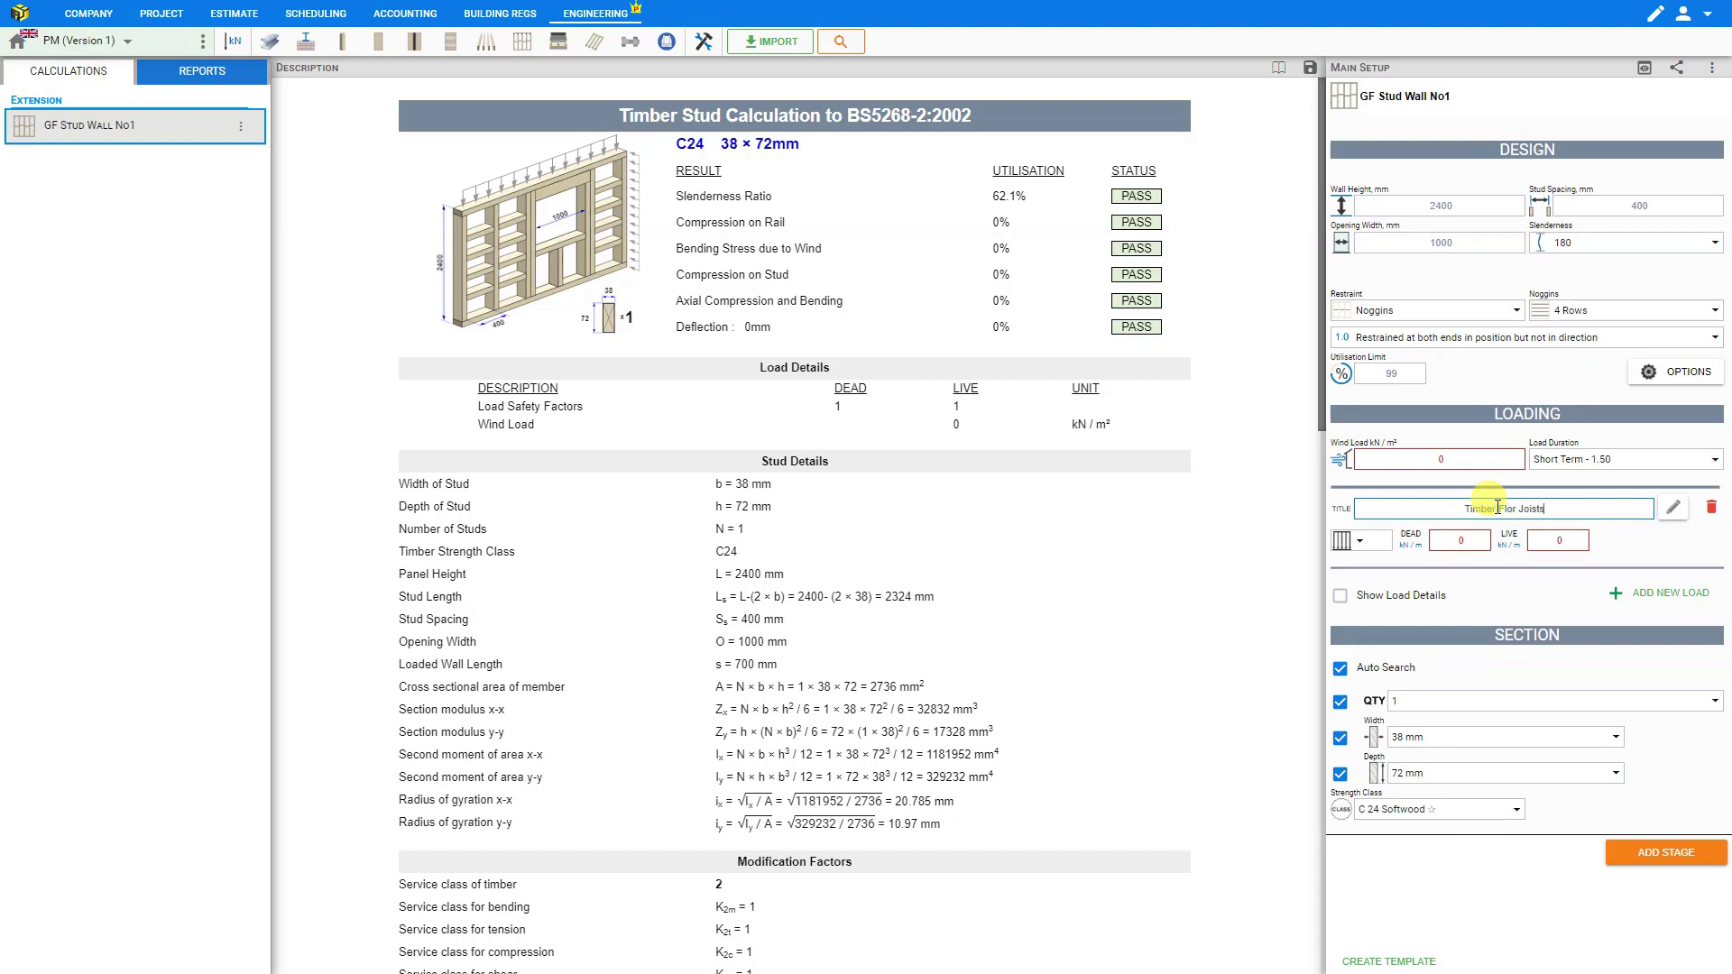
{"action": "left_click", "coordinate": [1364, 542]}
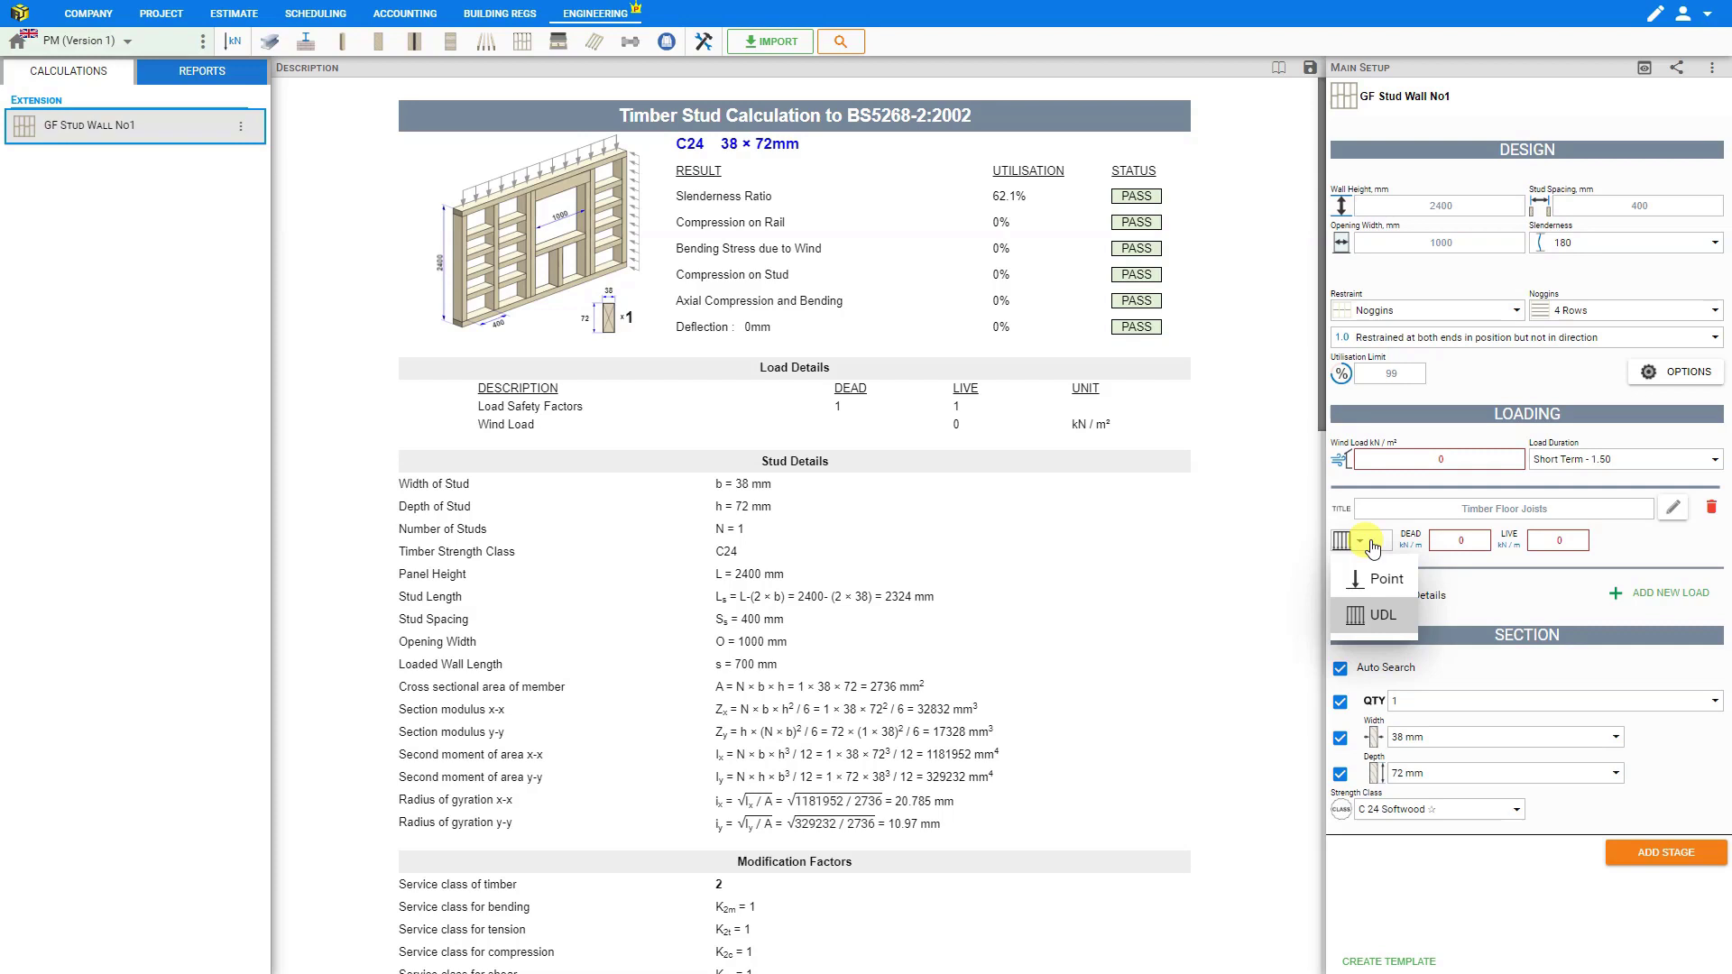
{"action": "left_click", "coordinate": [1369, 611]}
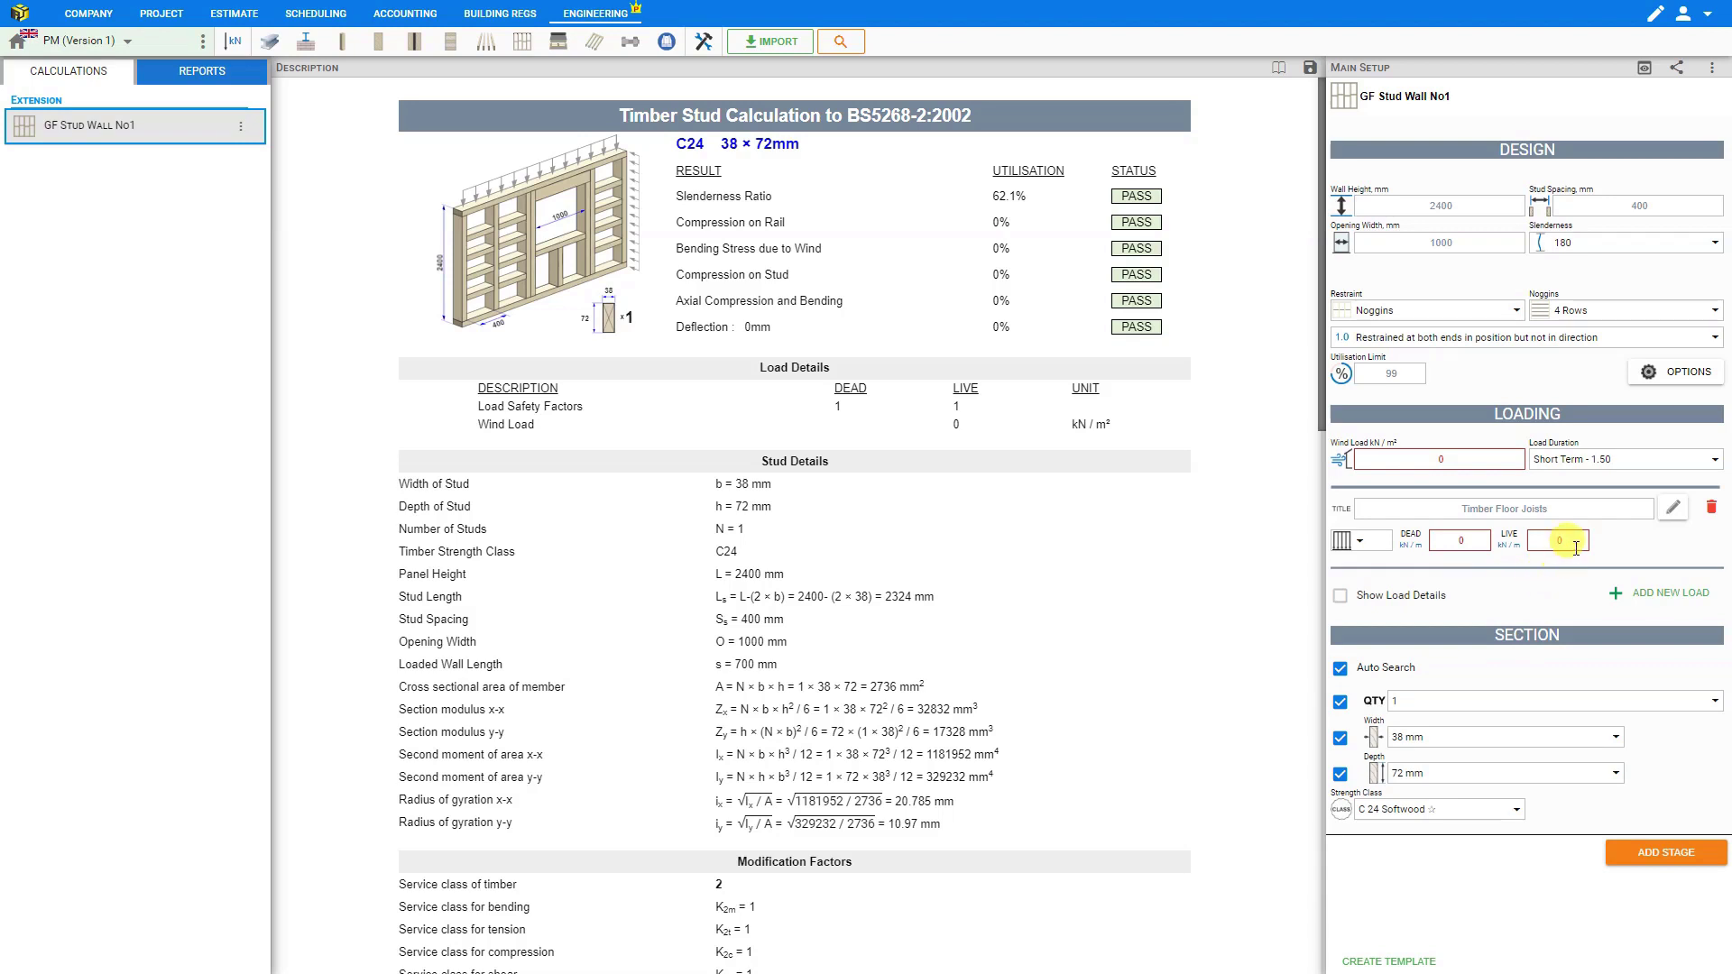
Step: Apply the Timber Floor build-up to the load and add a Plywood row with a dead load of 0.12 kN/m²
{"action": "left_click", "coordinate": [1674, 511]}
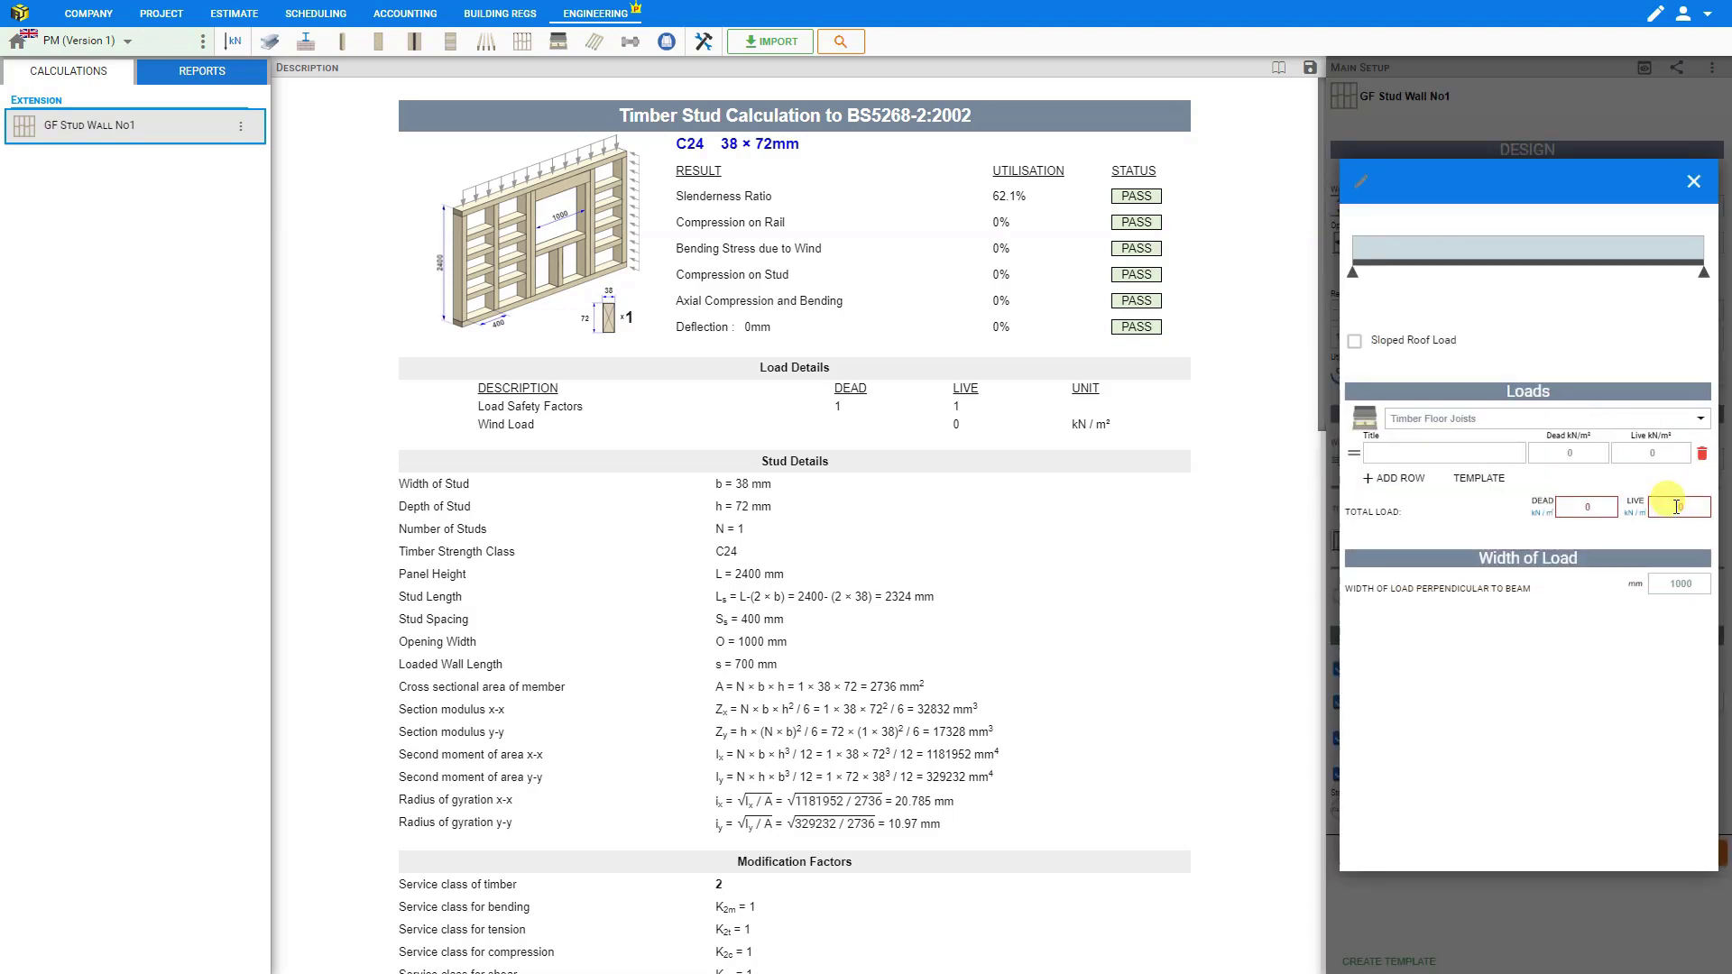
{"action": "left_click", "coordinate": [1702, 421]}
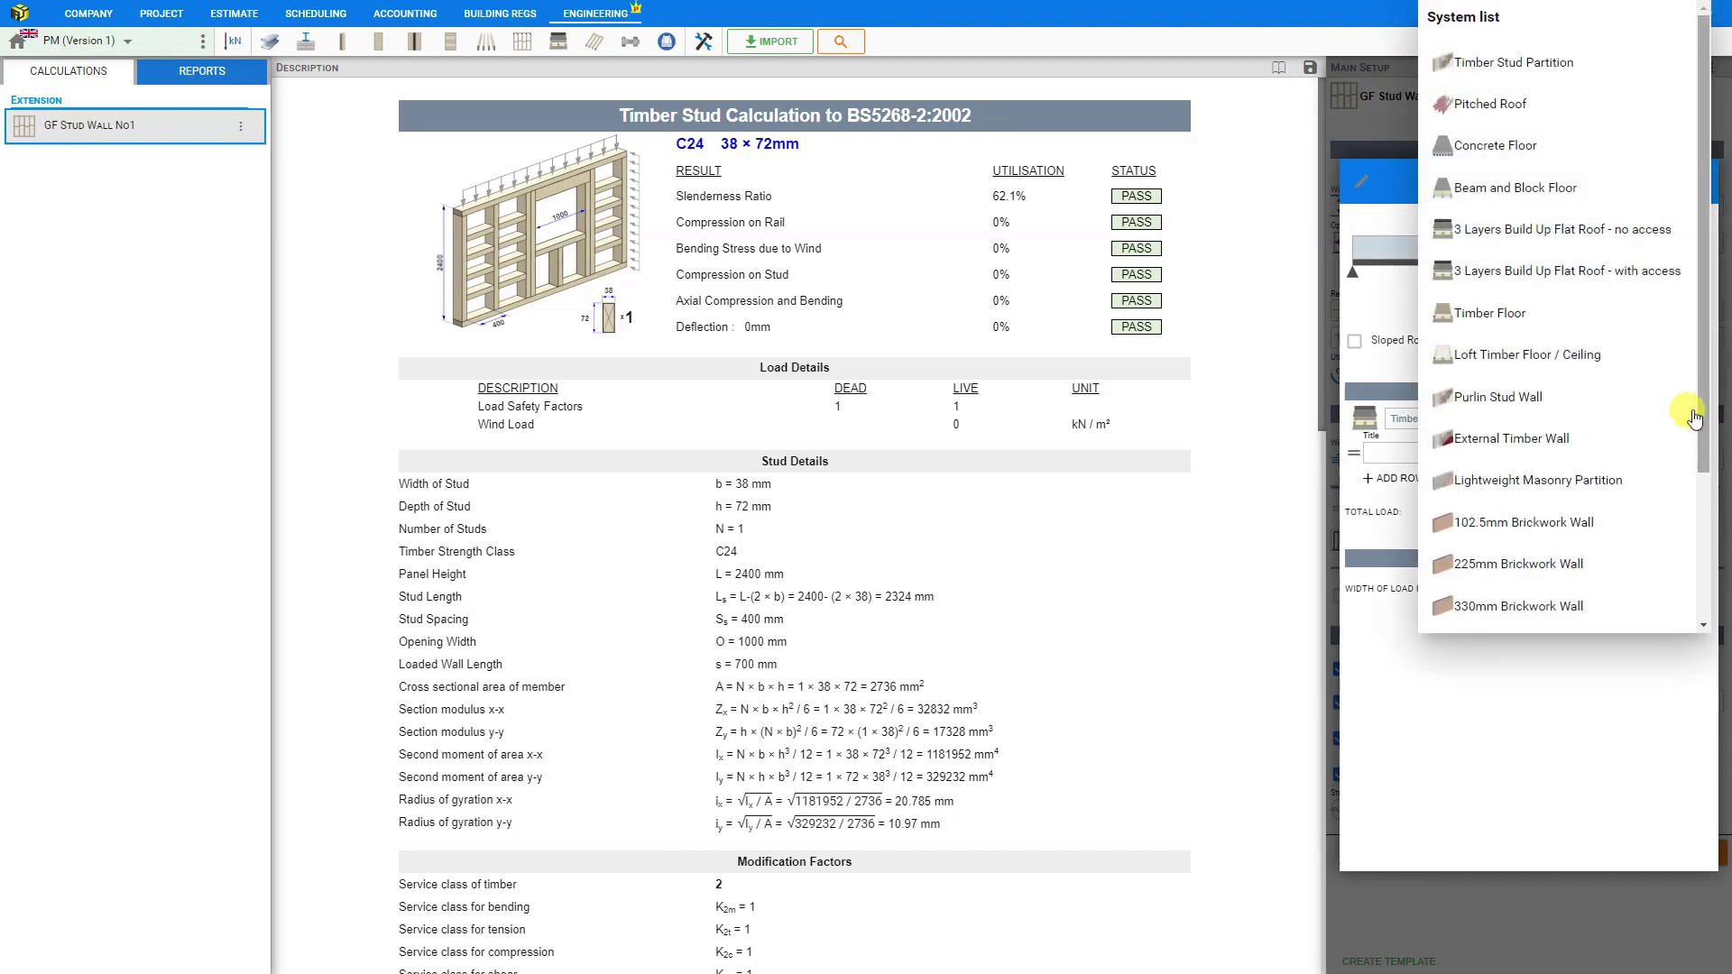
{"action": "left_click", "coordinate": [1531, 316]}
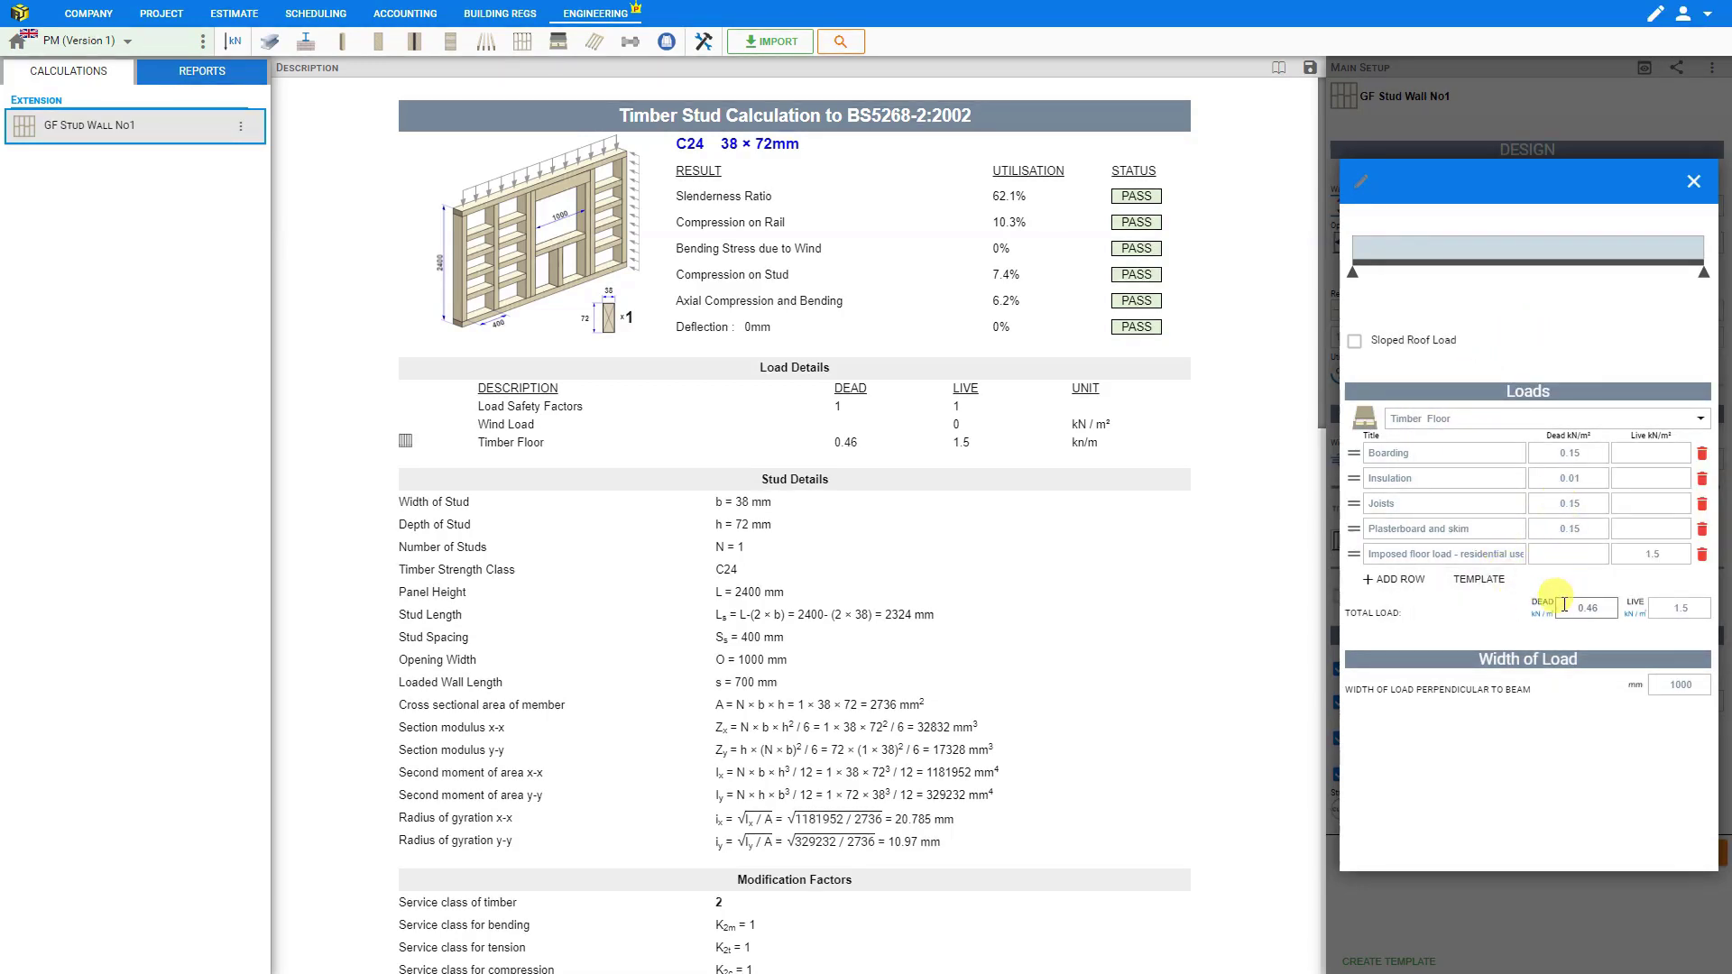
{"action": "left_click", "coordinate": [1410, 587]}
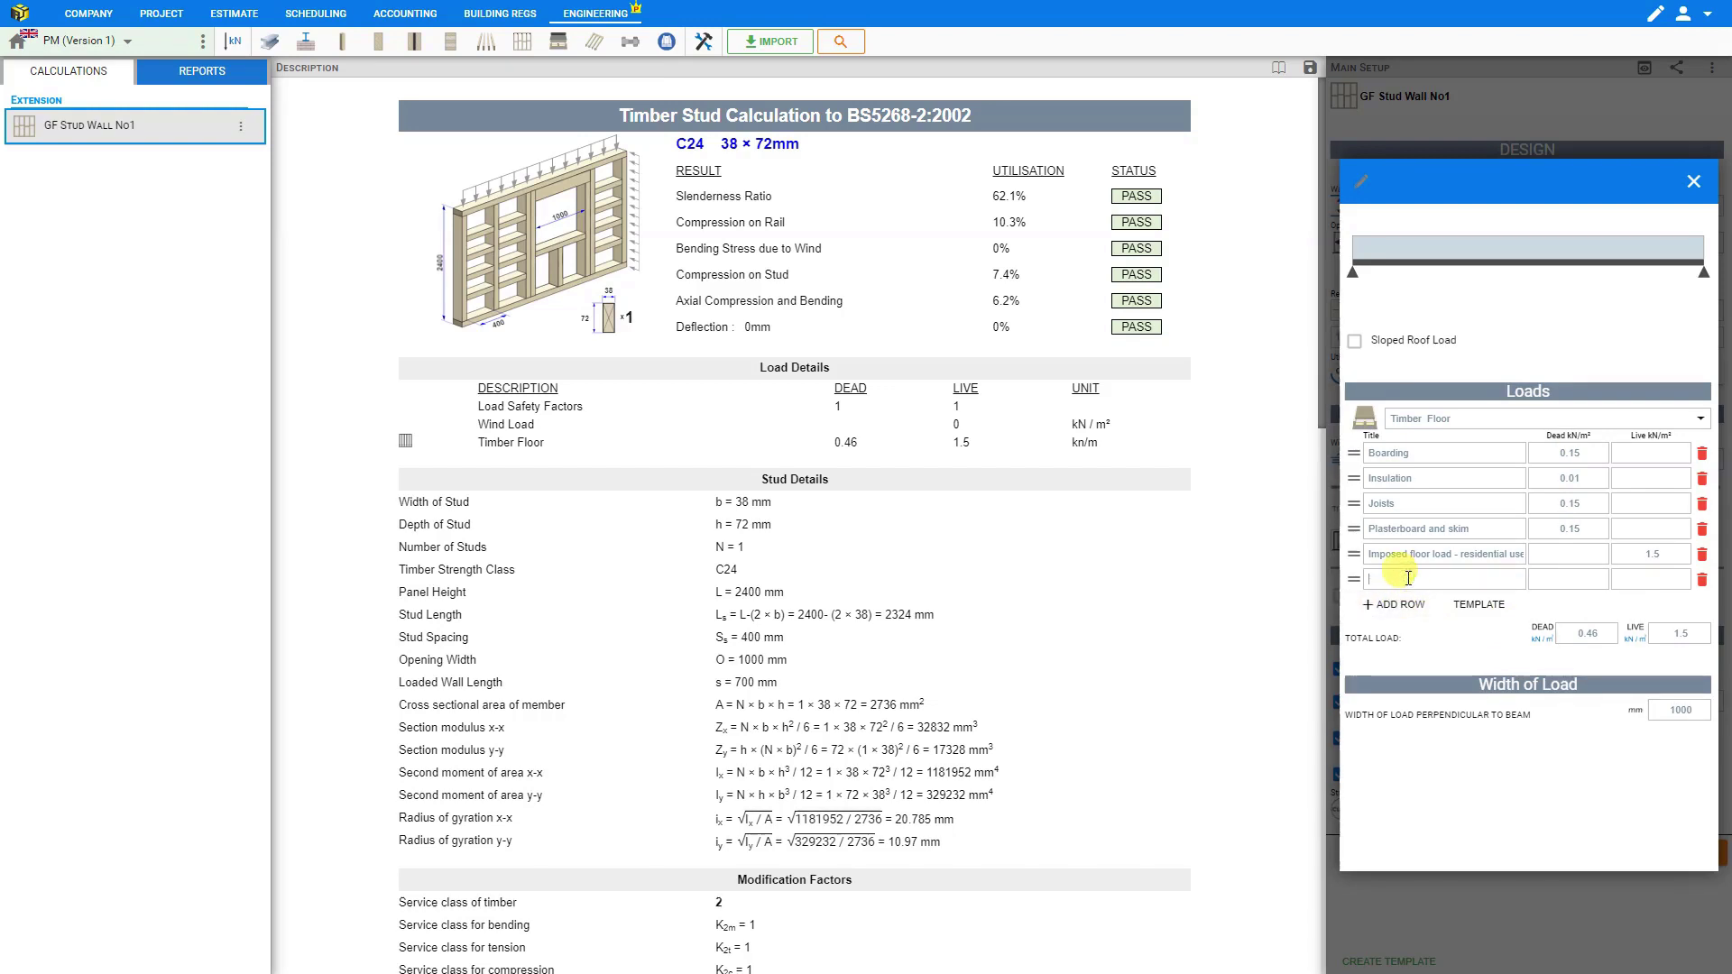
{"action": "type", "text": "Plywood"}
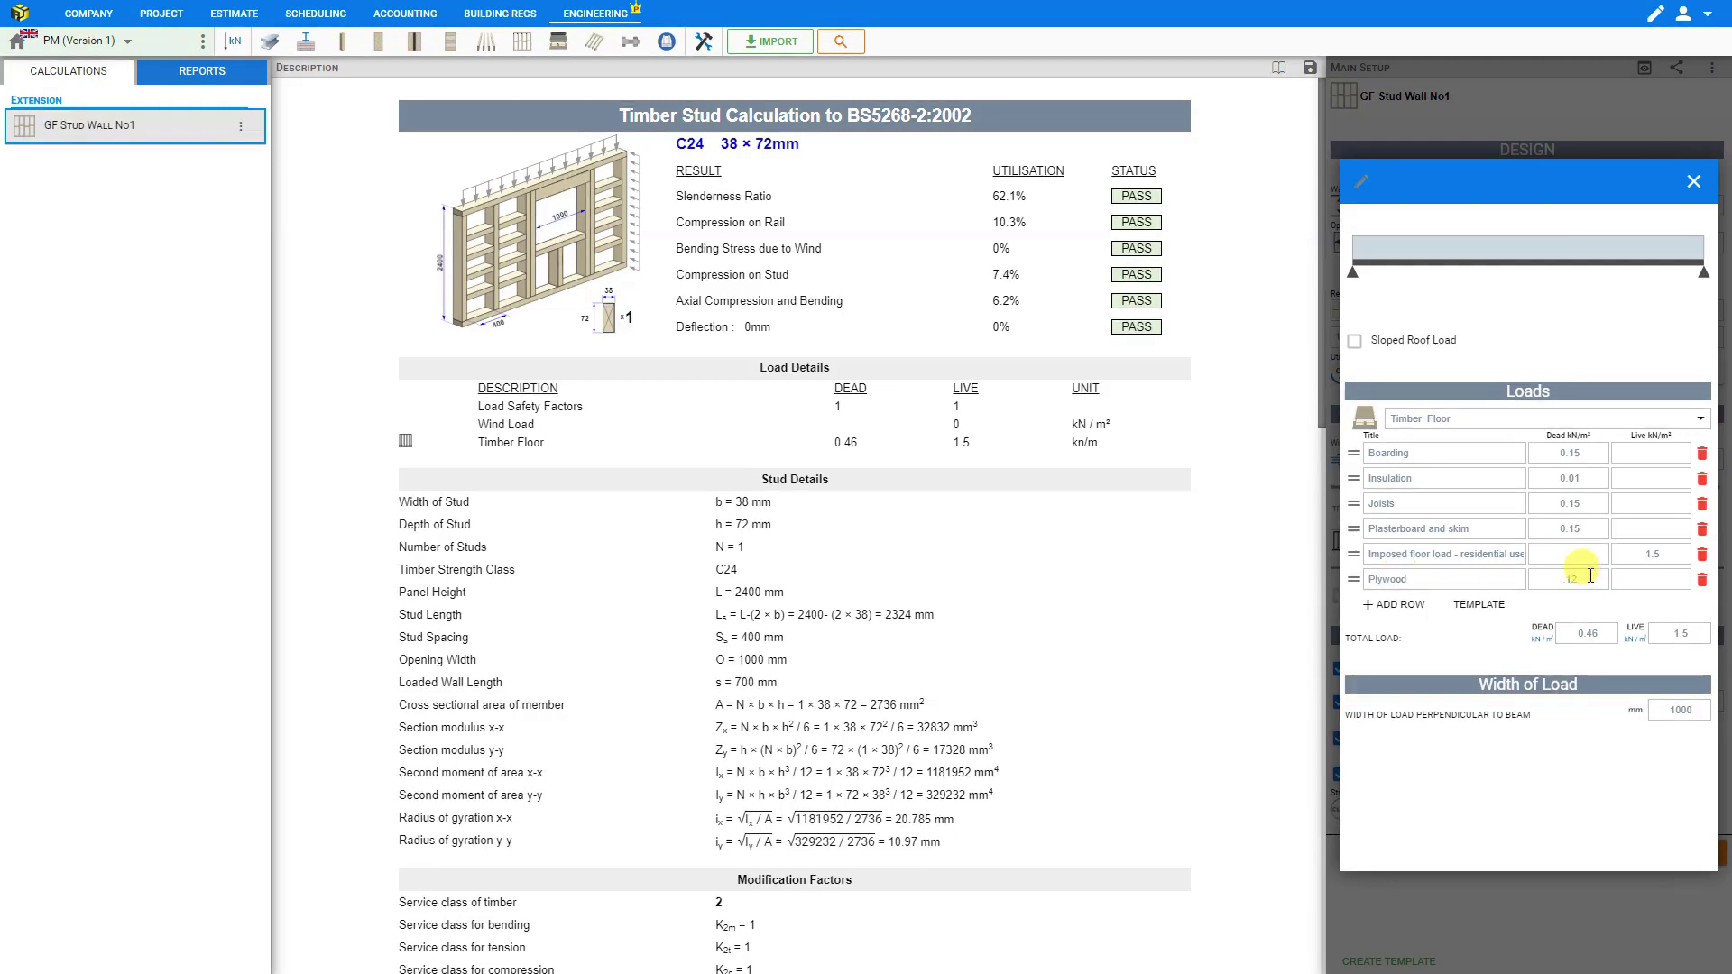
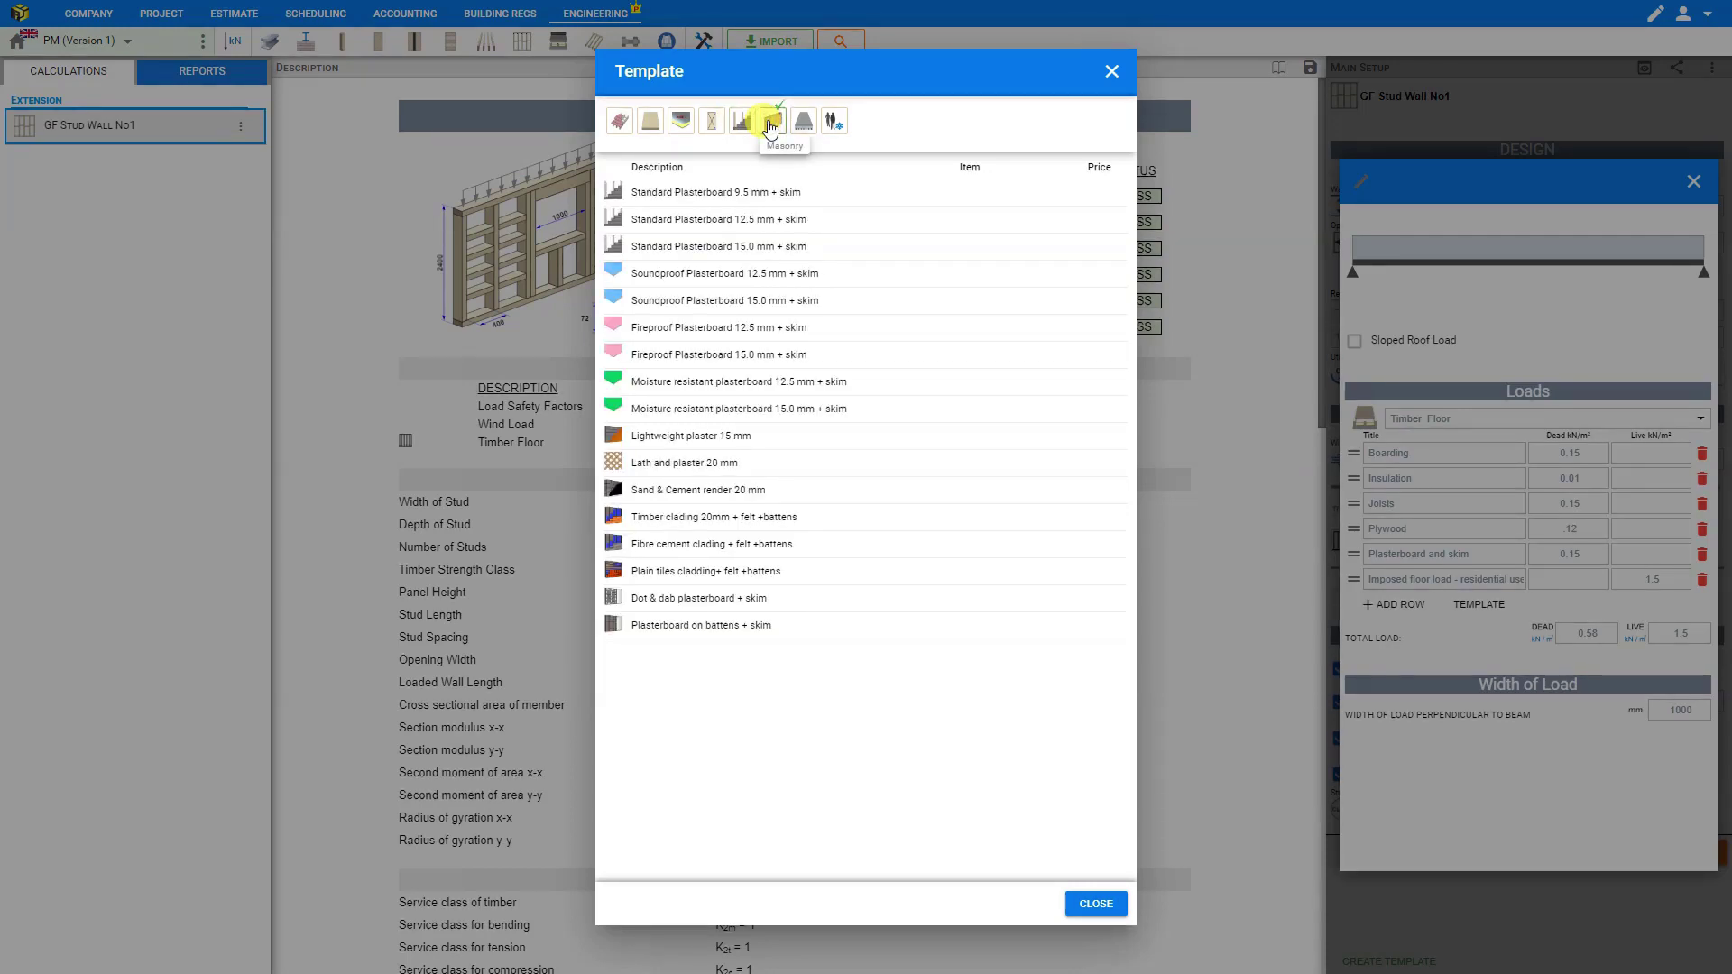
Step: Browse the masonry, concrete and imposed load templates, and add Plywood 18 mm from the boarding templates to the load
{"action": "left_click", "coordinate": [771, 124]}
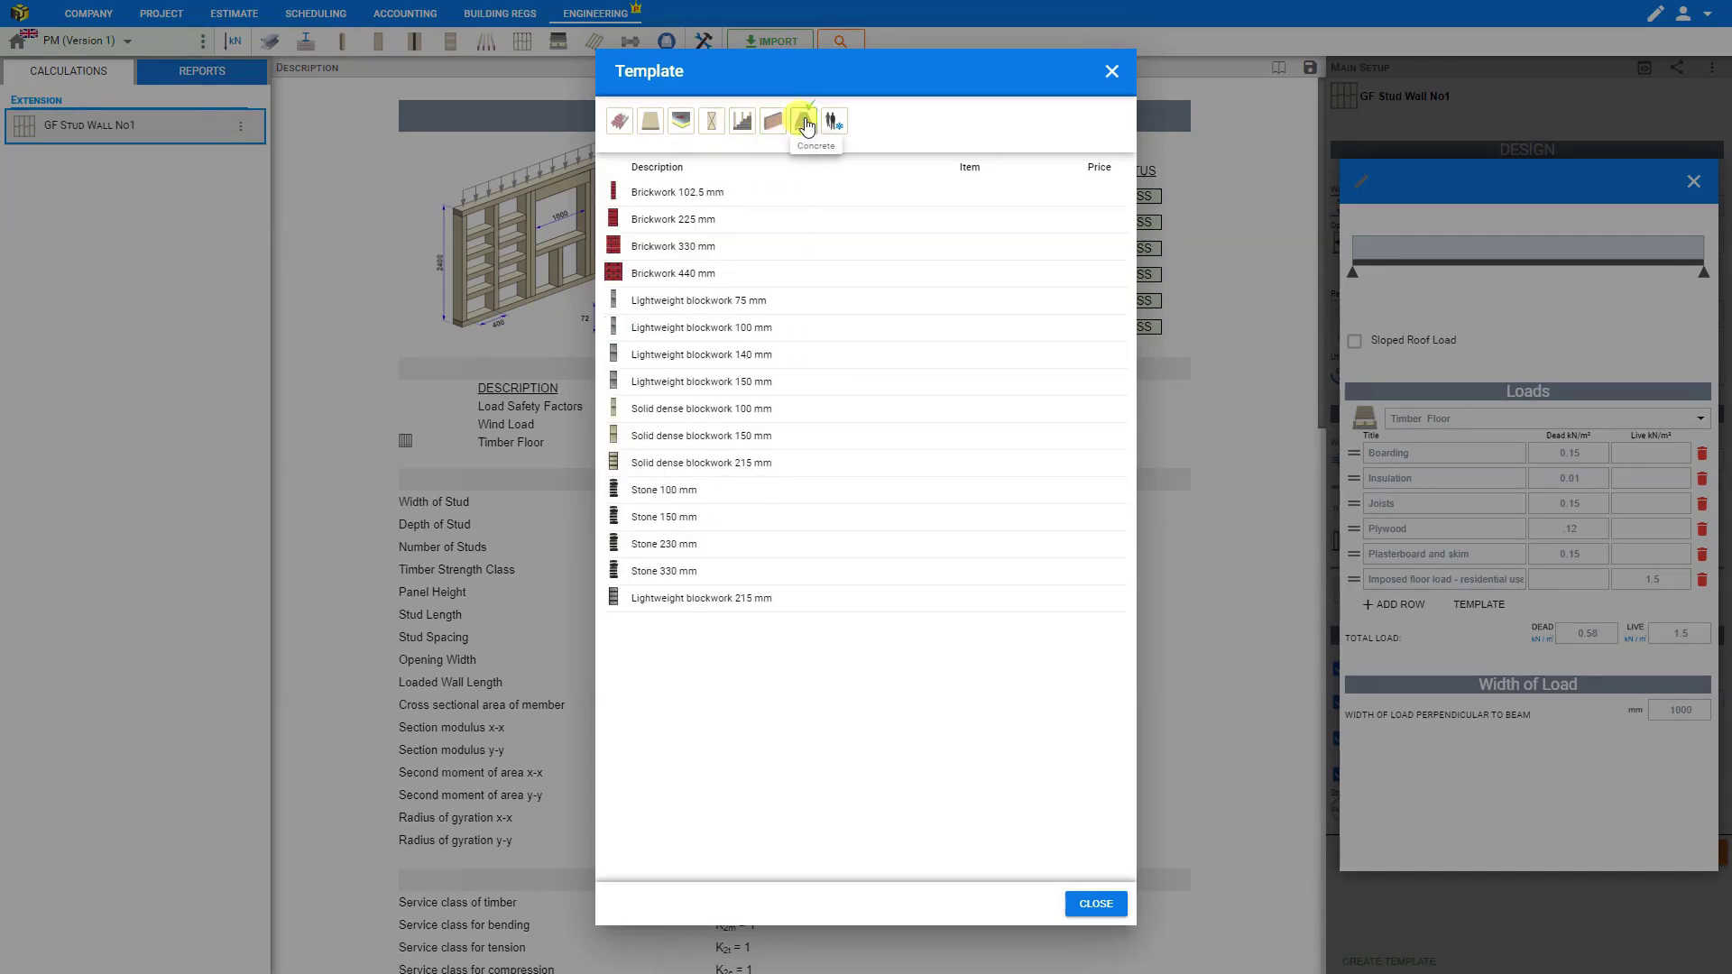
{"action": "left_click", "coordinate": [805, 124]}
{"action": "left_click", "coordinate": [832, 123]}
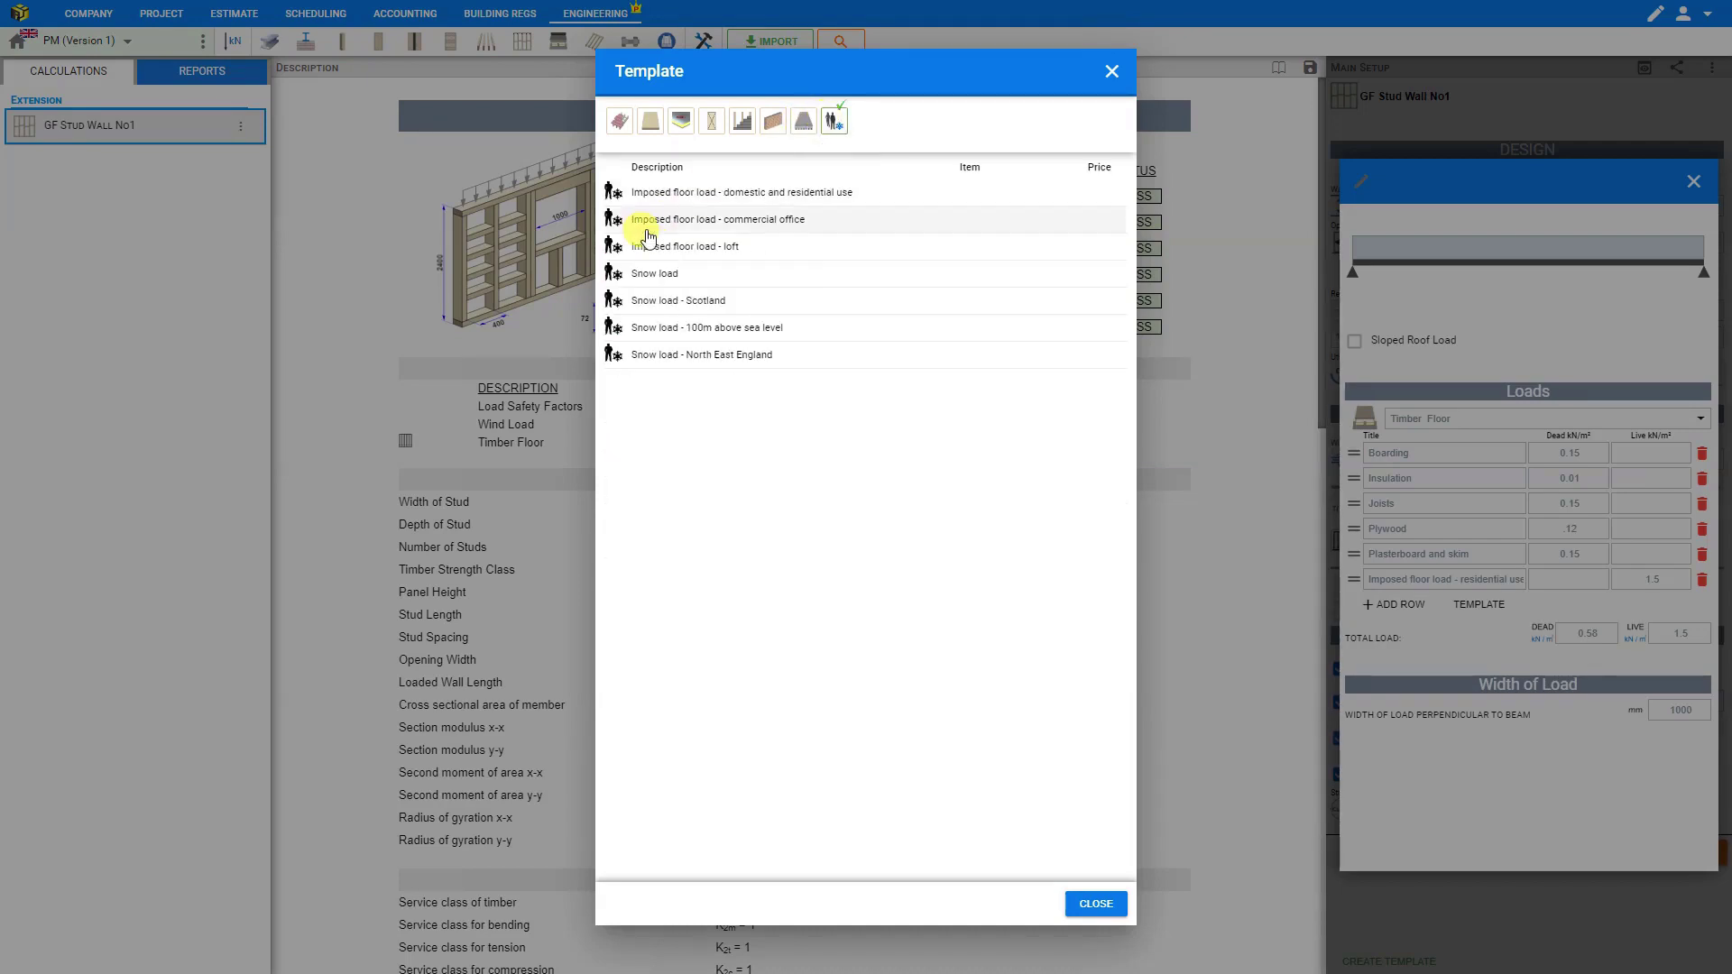
{"action": "left_click", "coordinate": [651, 125]}
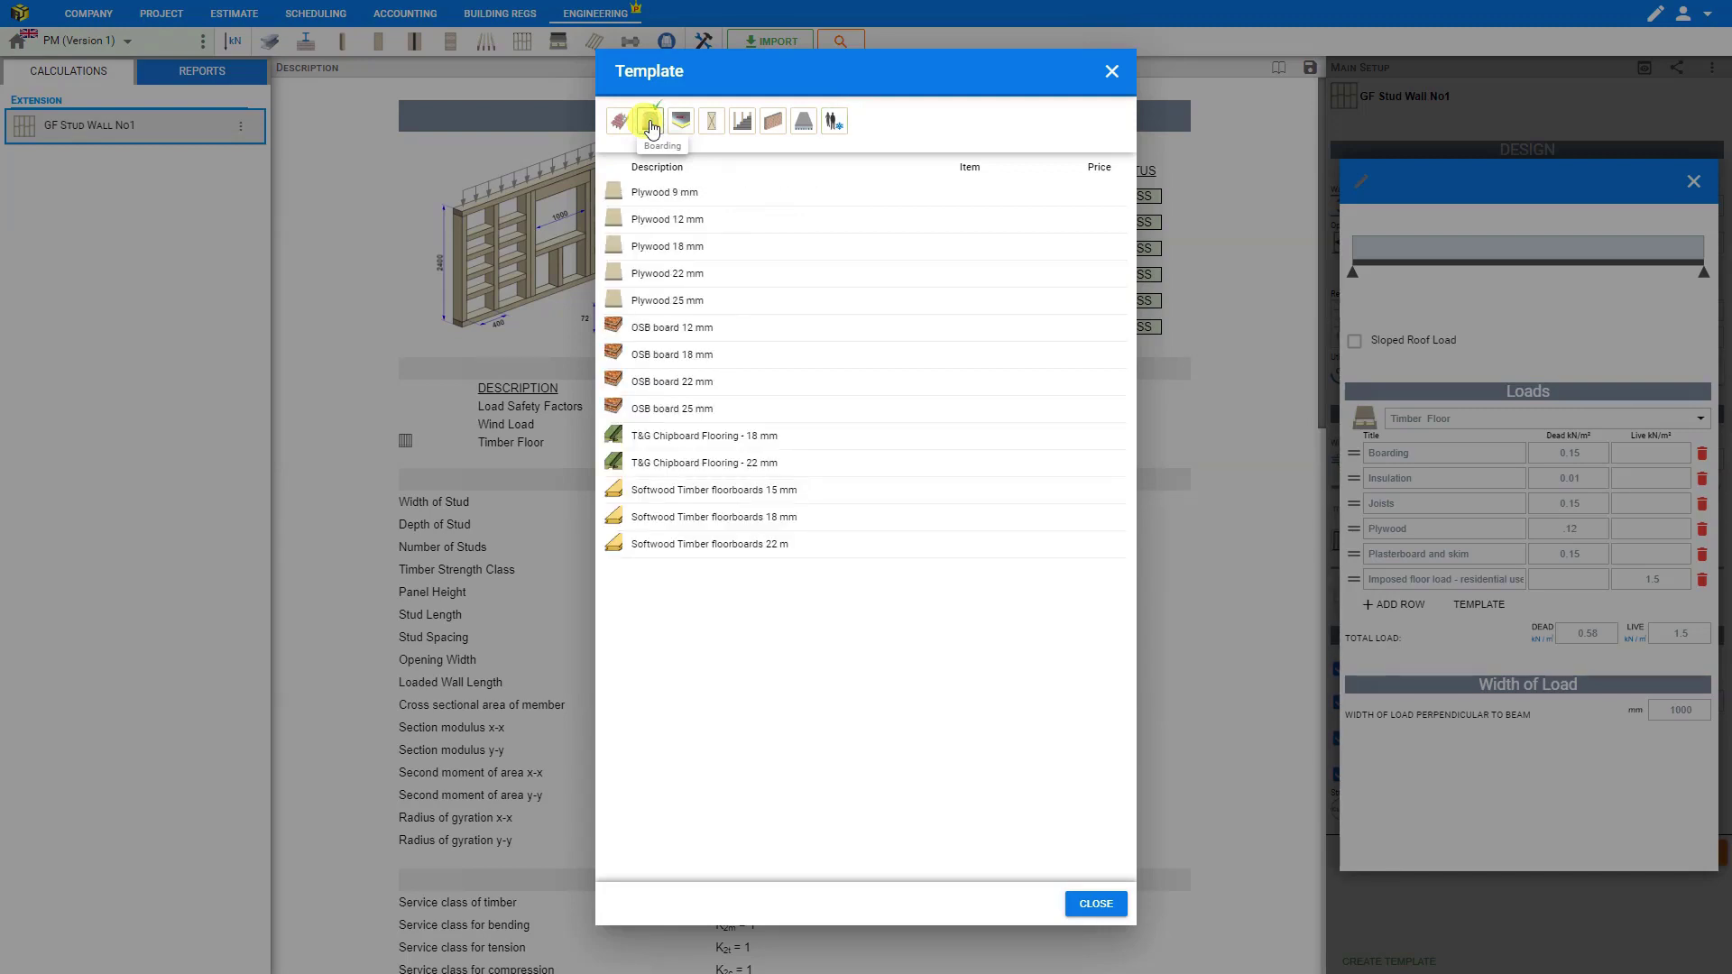
{"action": "left_click", "coordinate": [624, 249]}
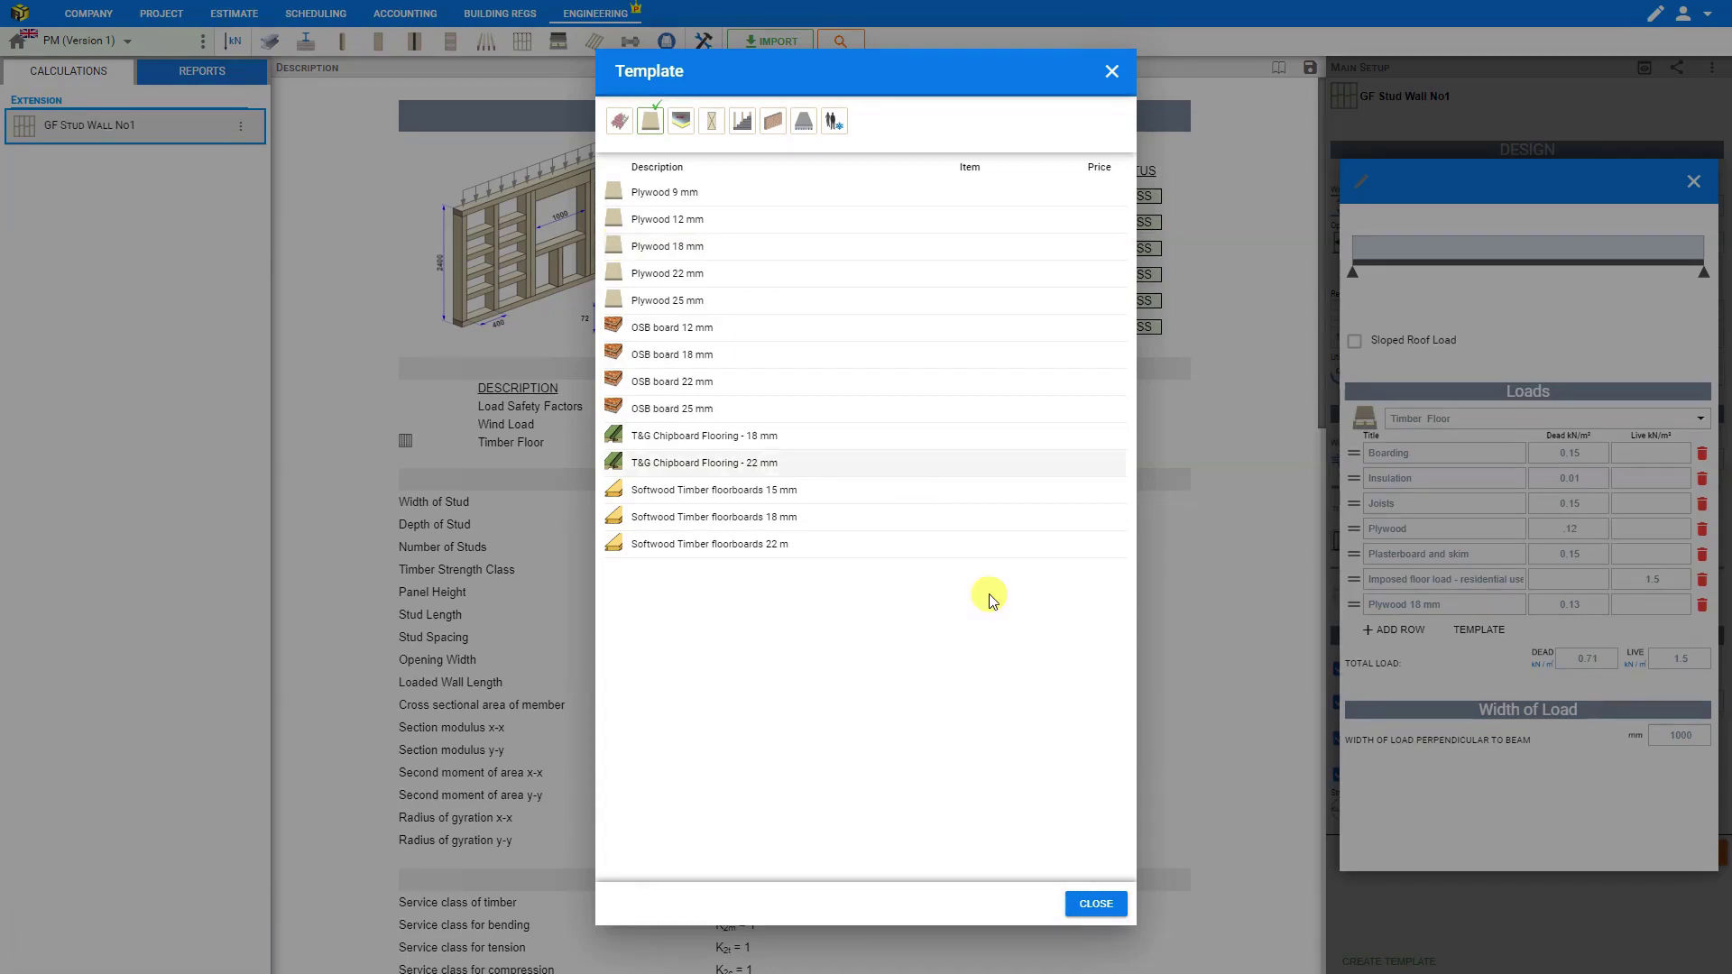
{"action": "left_click", "coordinate": [1096, 904]}
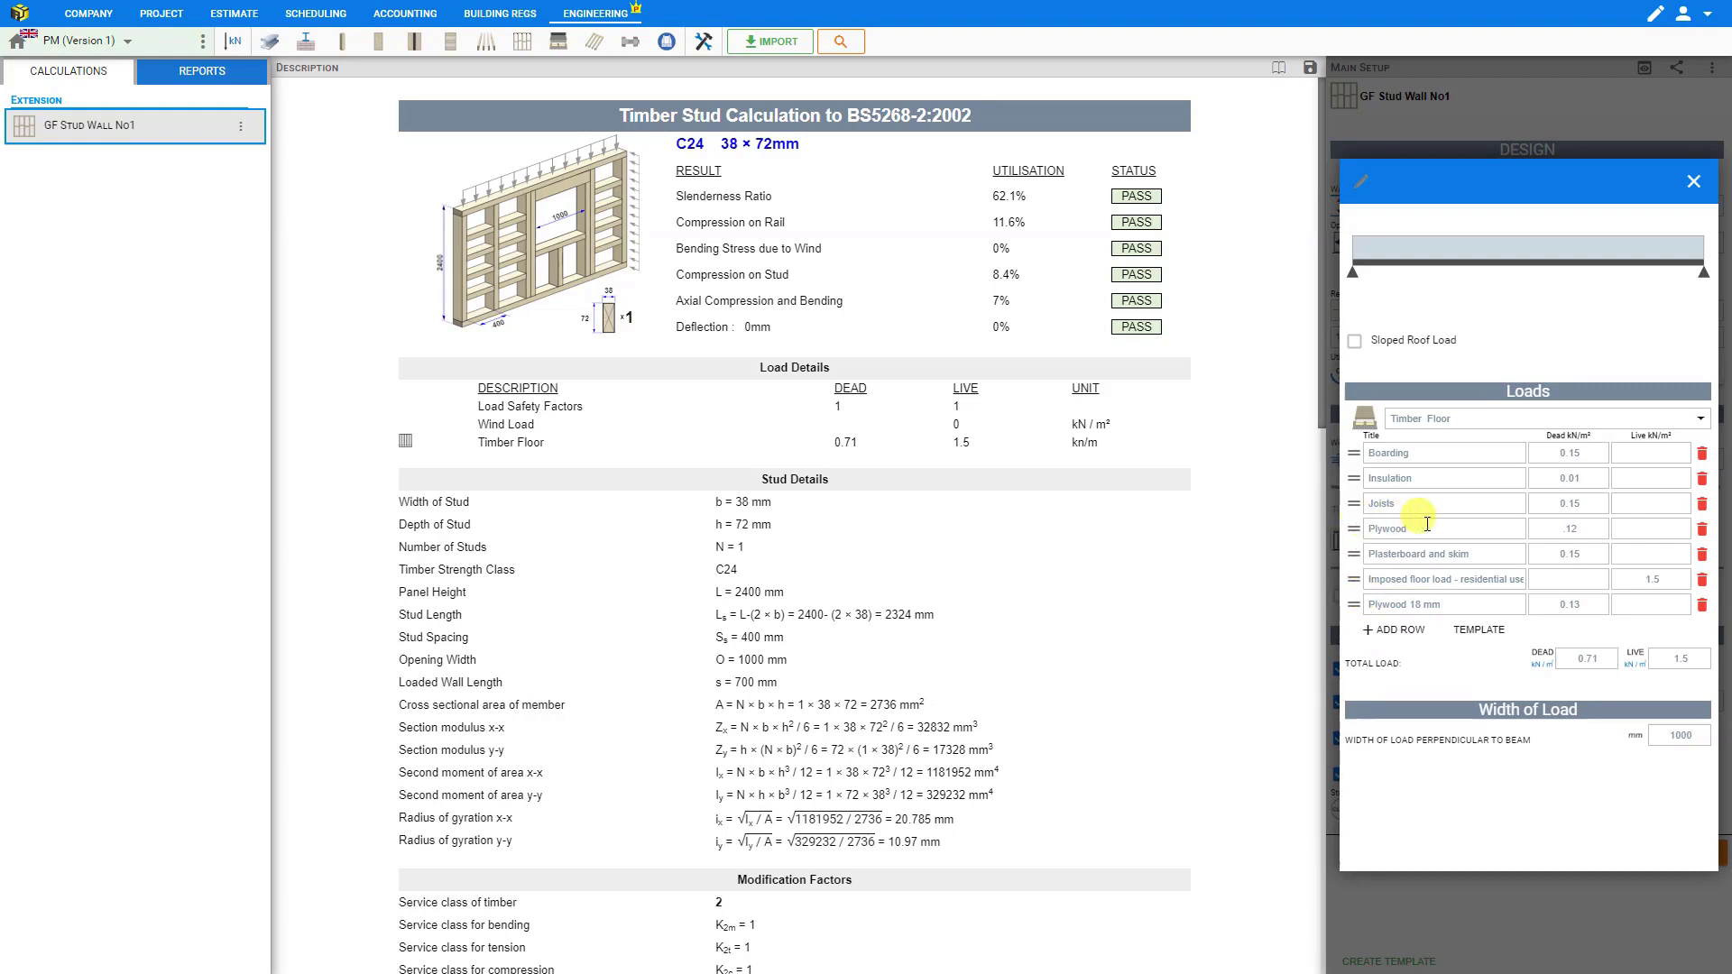
Step: Delete the manually entered Plywood row from the Timber Floor build-up and view the list of preset build-ups
{"action": "left_click", "coordinate": [1704, 531]}
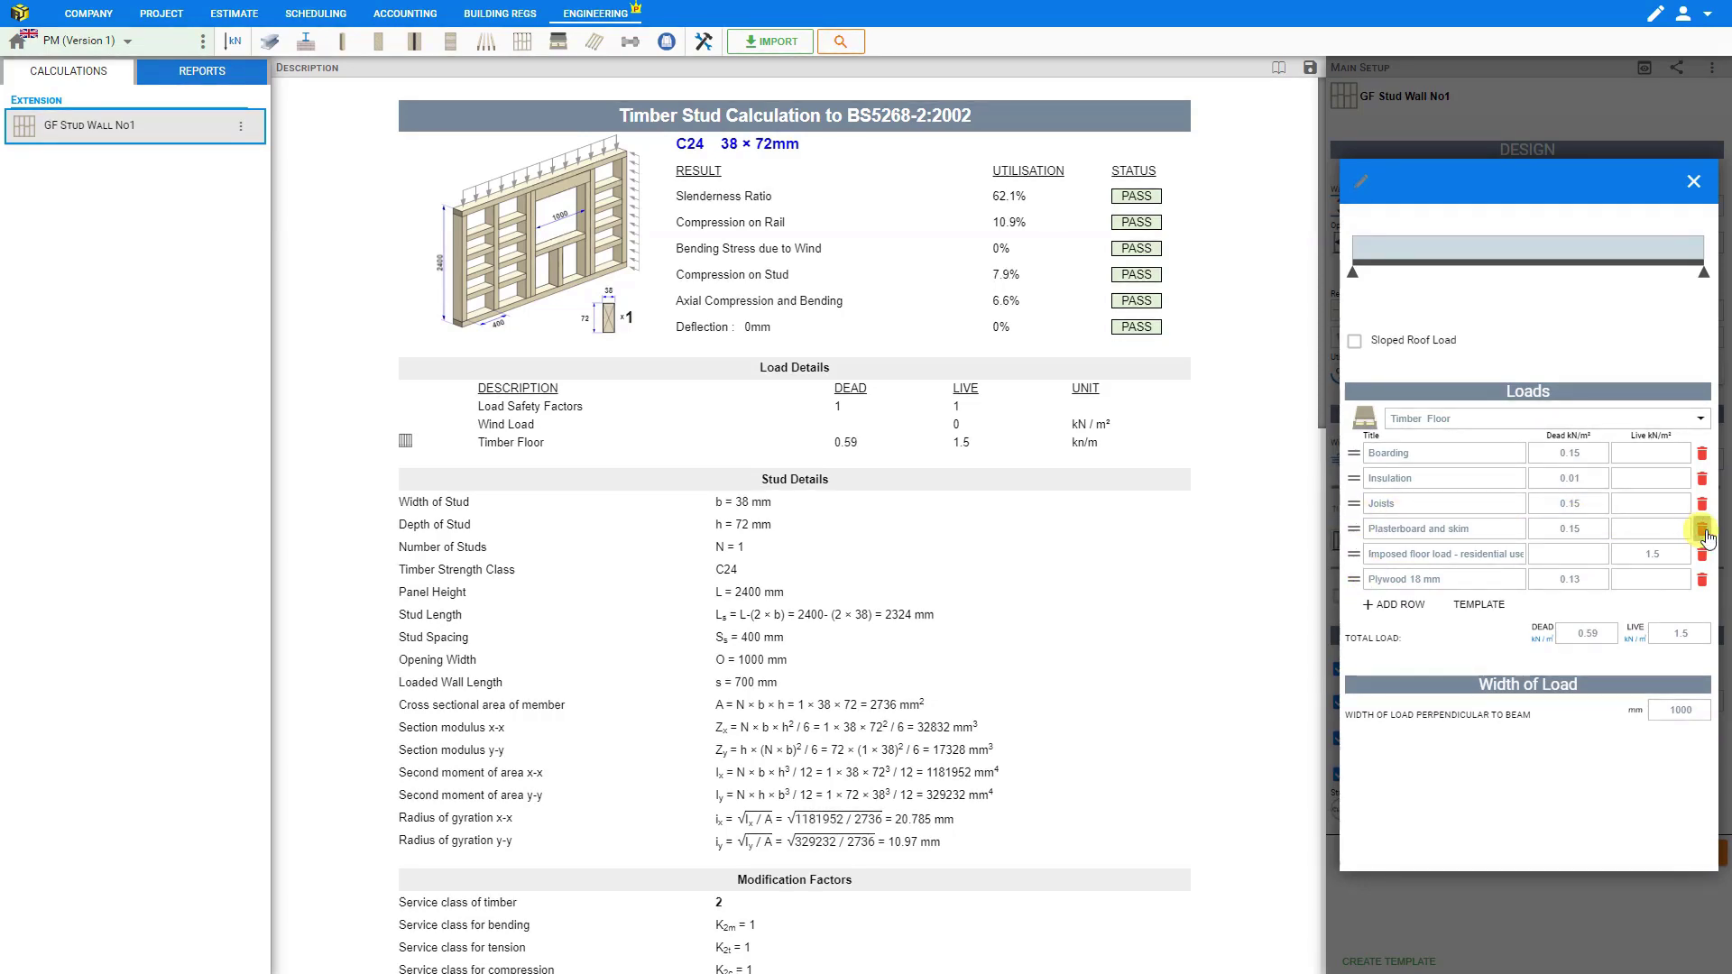
{"action": "left_click", "coordinate": [1581, 579]}
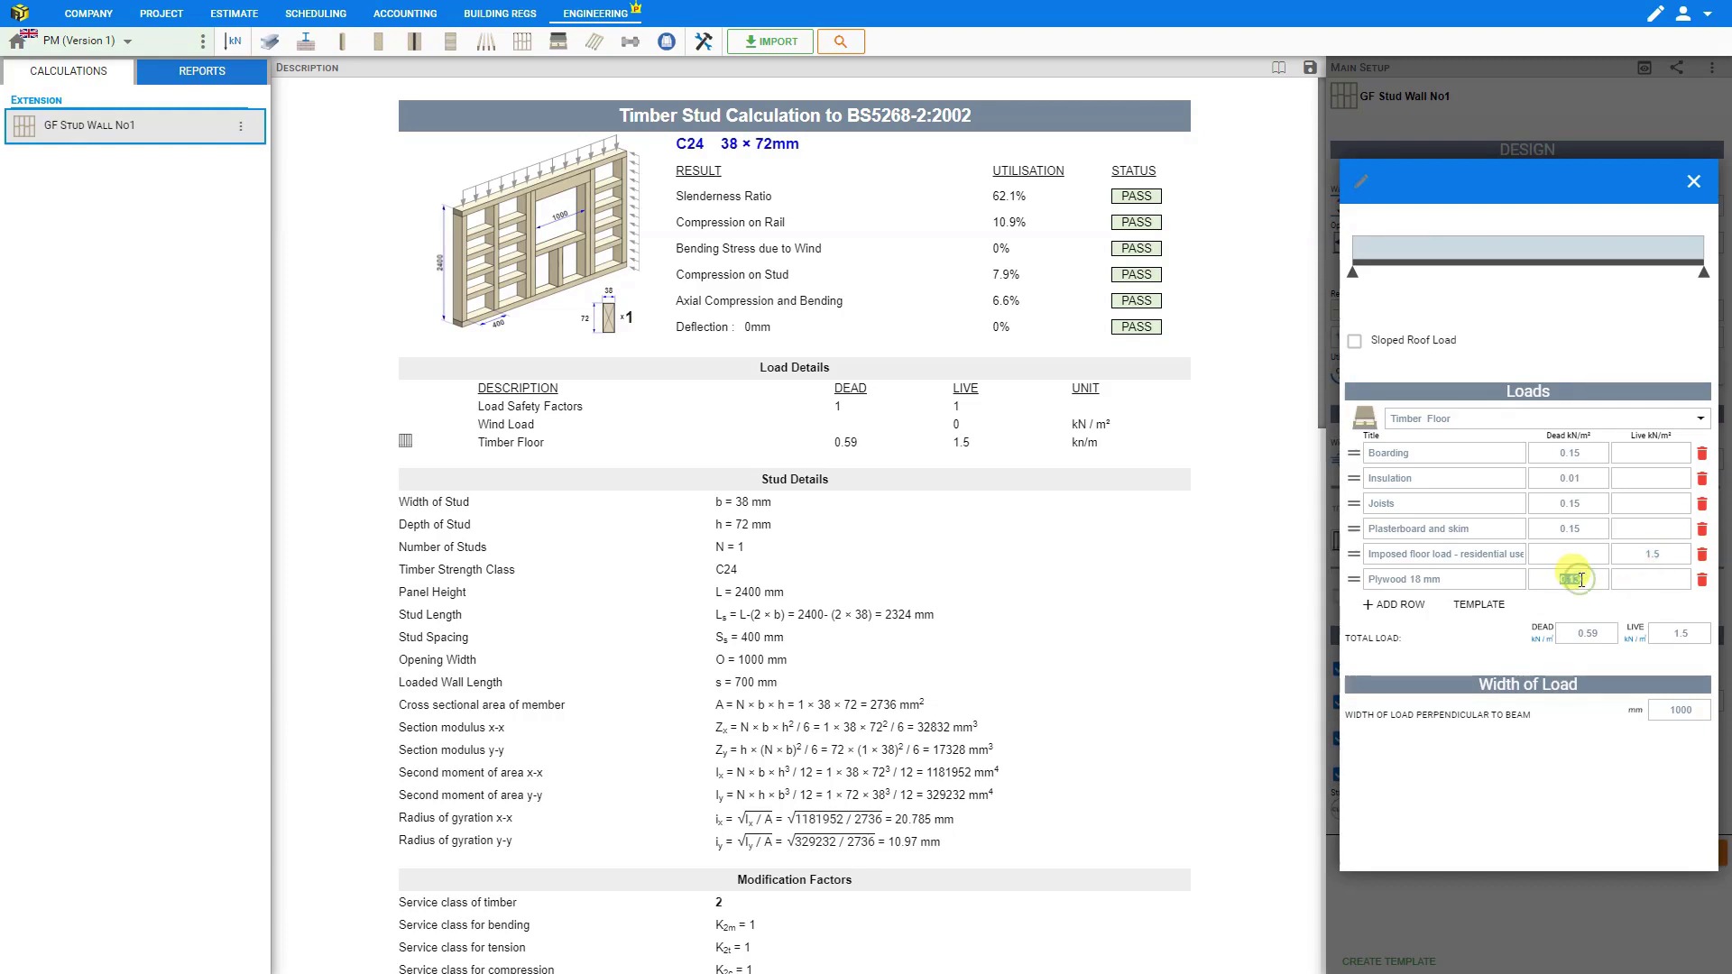
{"action": "left_click", "coordinate": [1698, 424]}
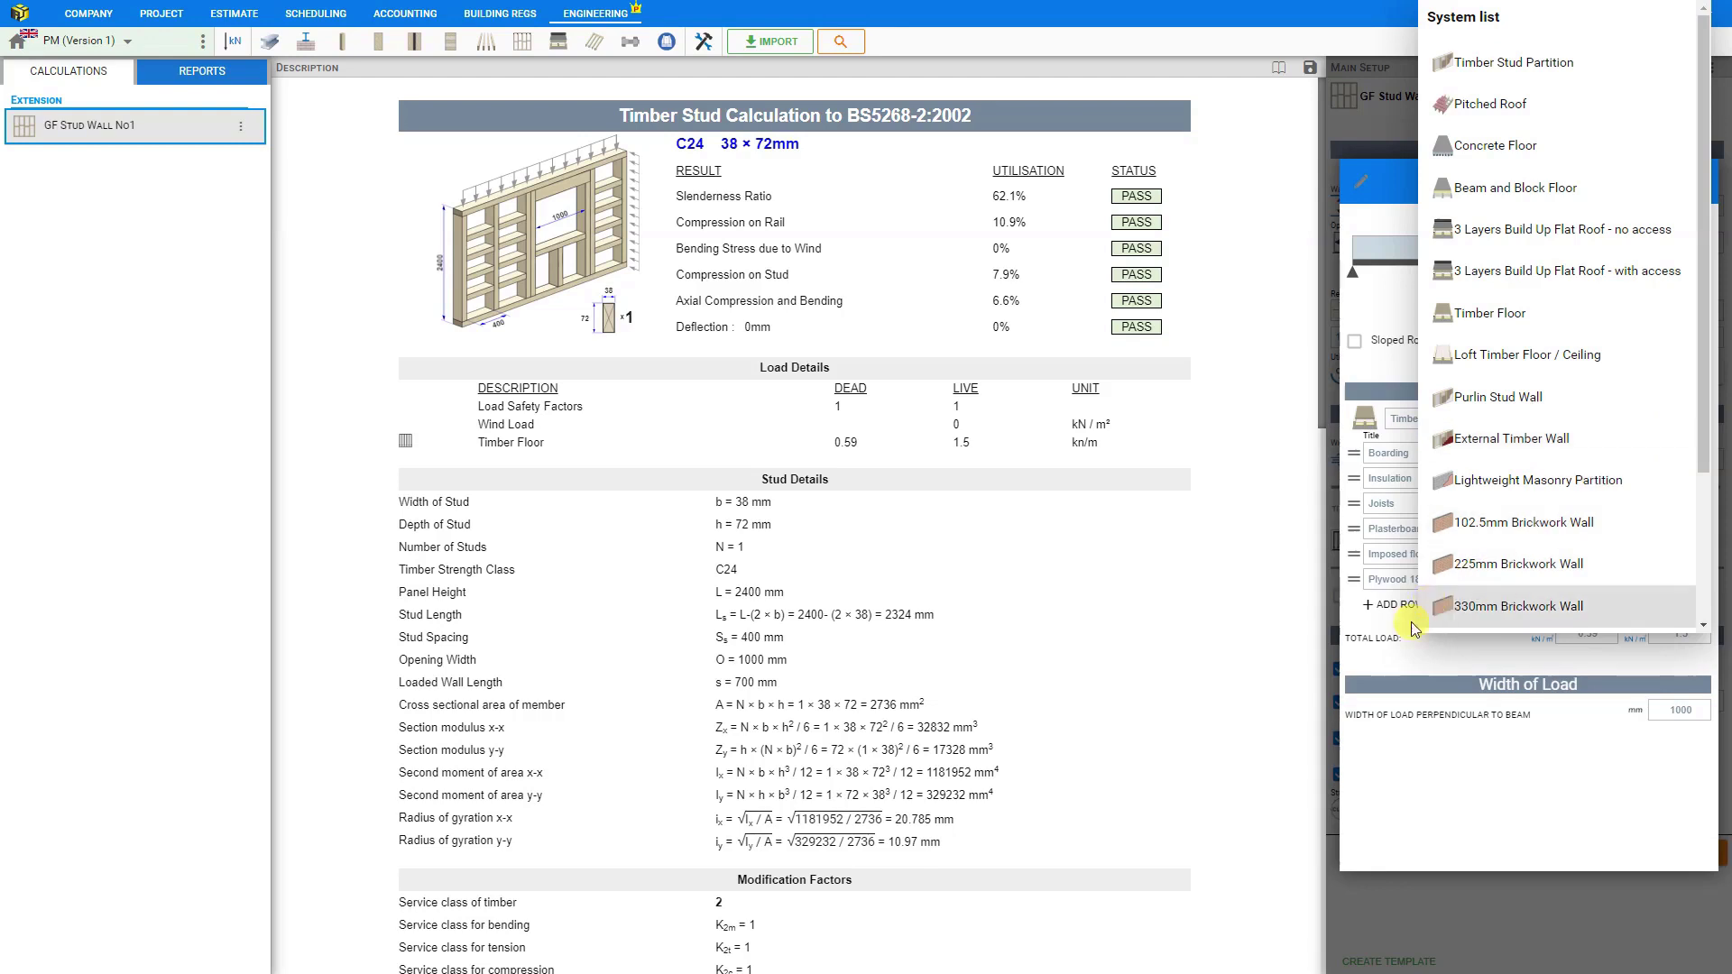
{"action": "left_click", "coordinate": [1410, 656]}
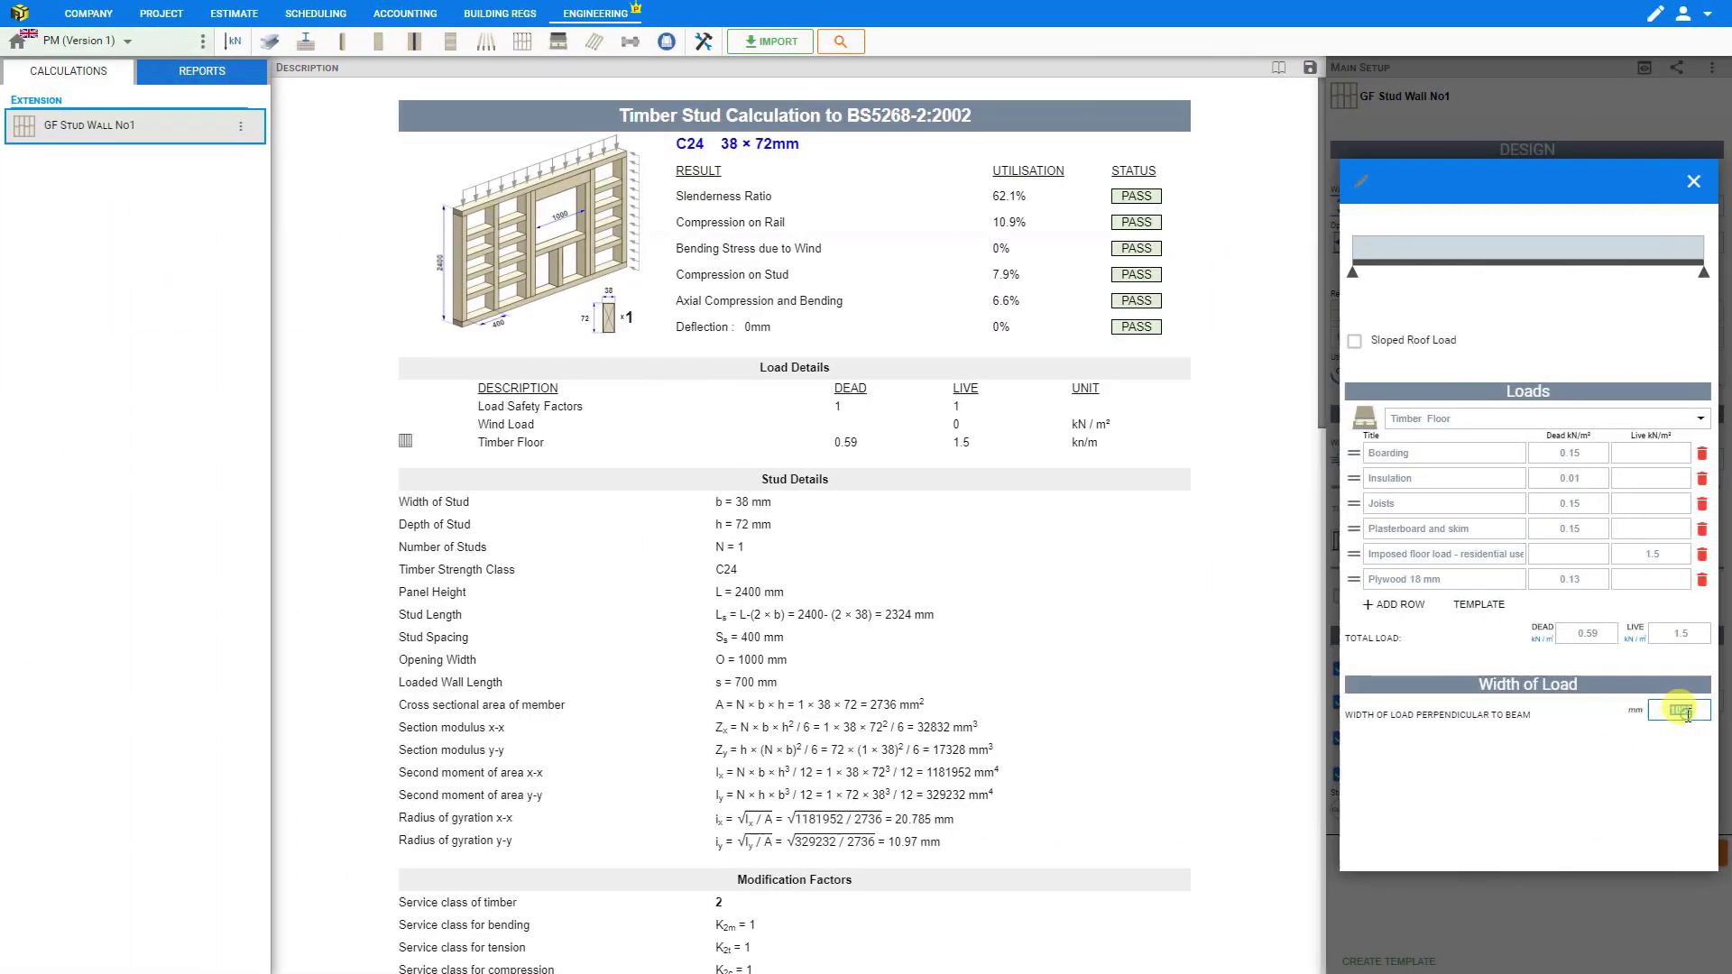
Step: Set the load width perpendicular to the beam to 2000 mm, and the wind load to 0.5 kN/m² with Short Term - 1.50 duration
{"action": "double_click", "coordinate": [1685, 712]}
{"action": "left_click", "coordinate": [1695, 182]}
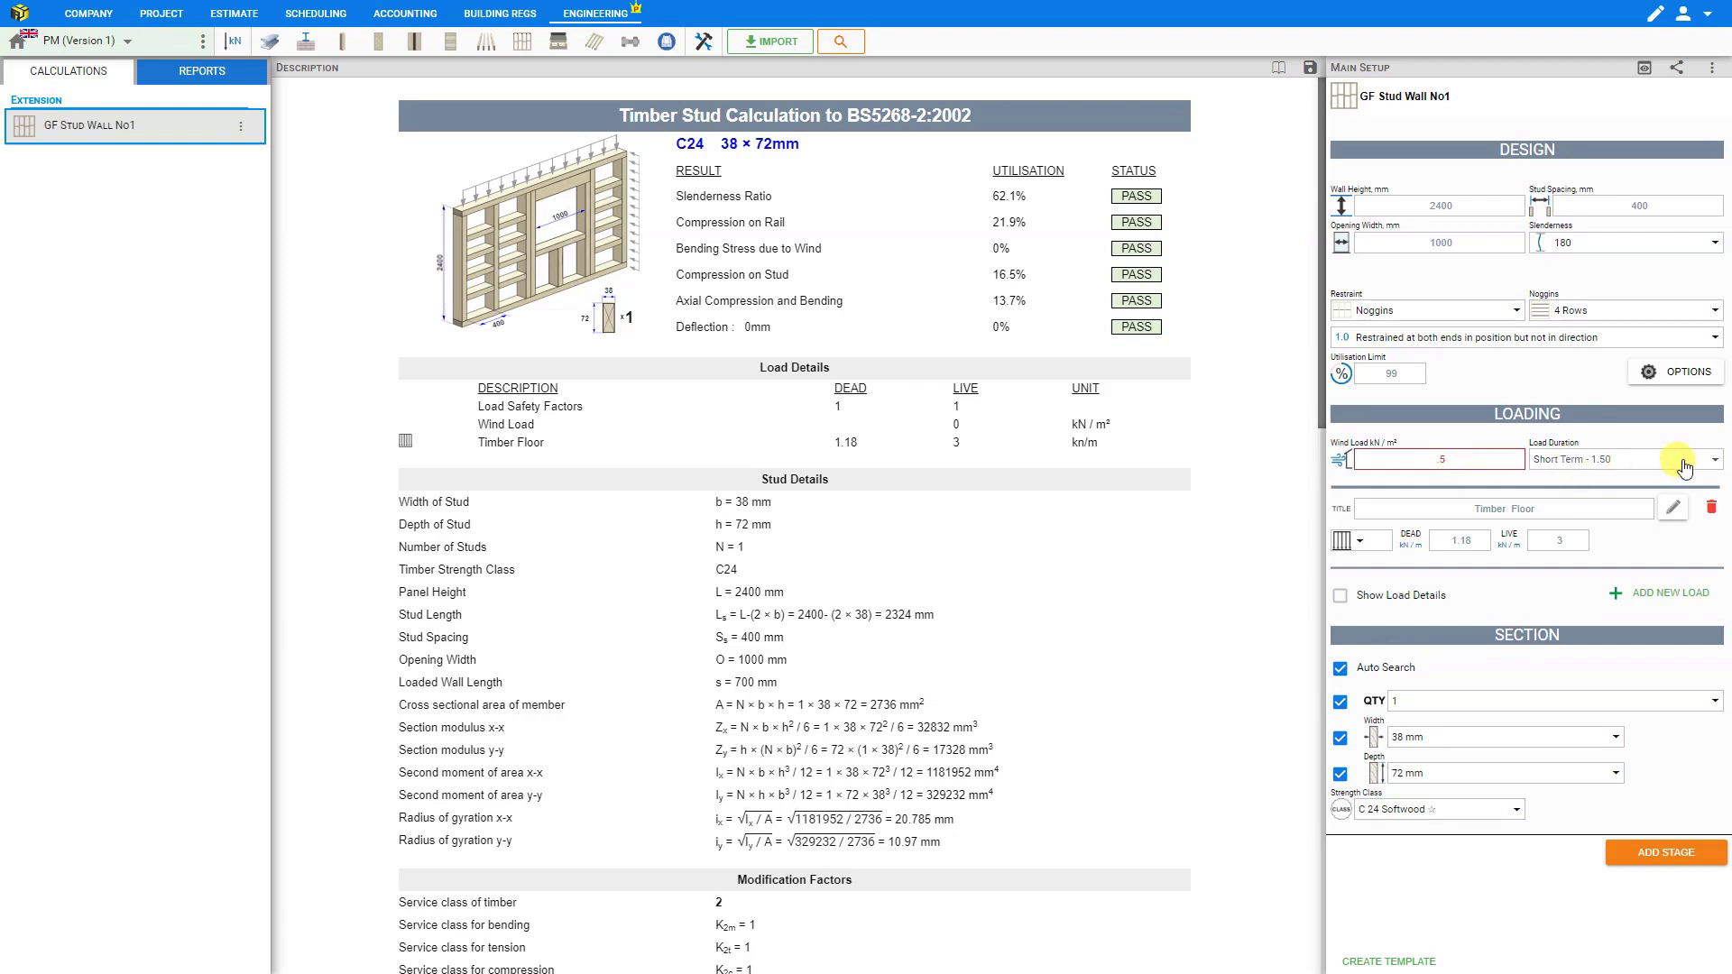
{"action": "left_click", "coordinate": [1647, 467]}
{"action": "left_click", "coordinate": [1646, 467]}
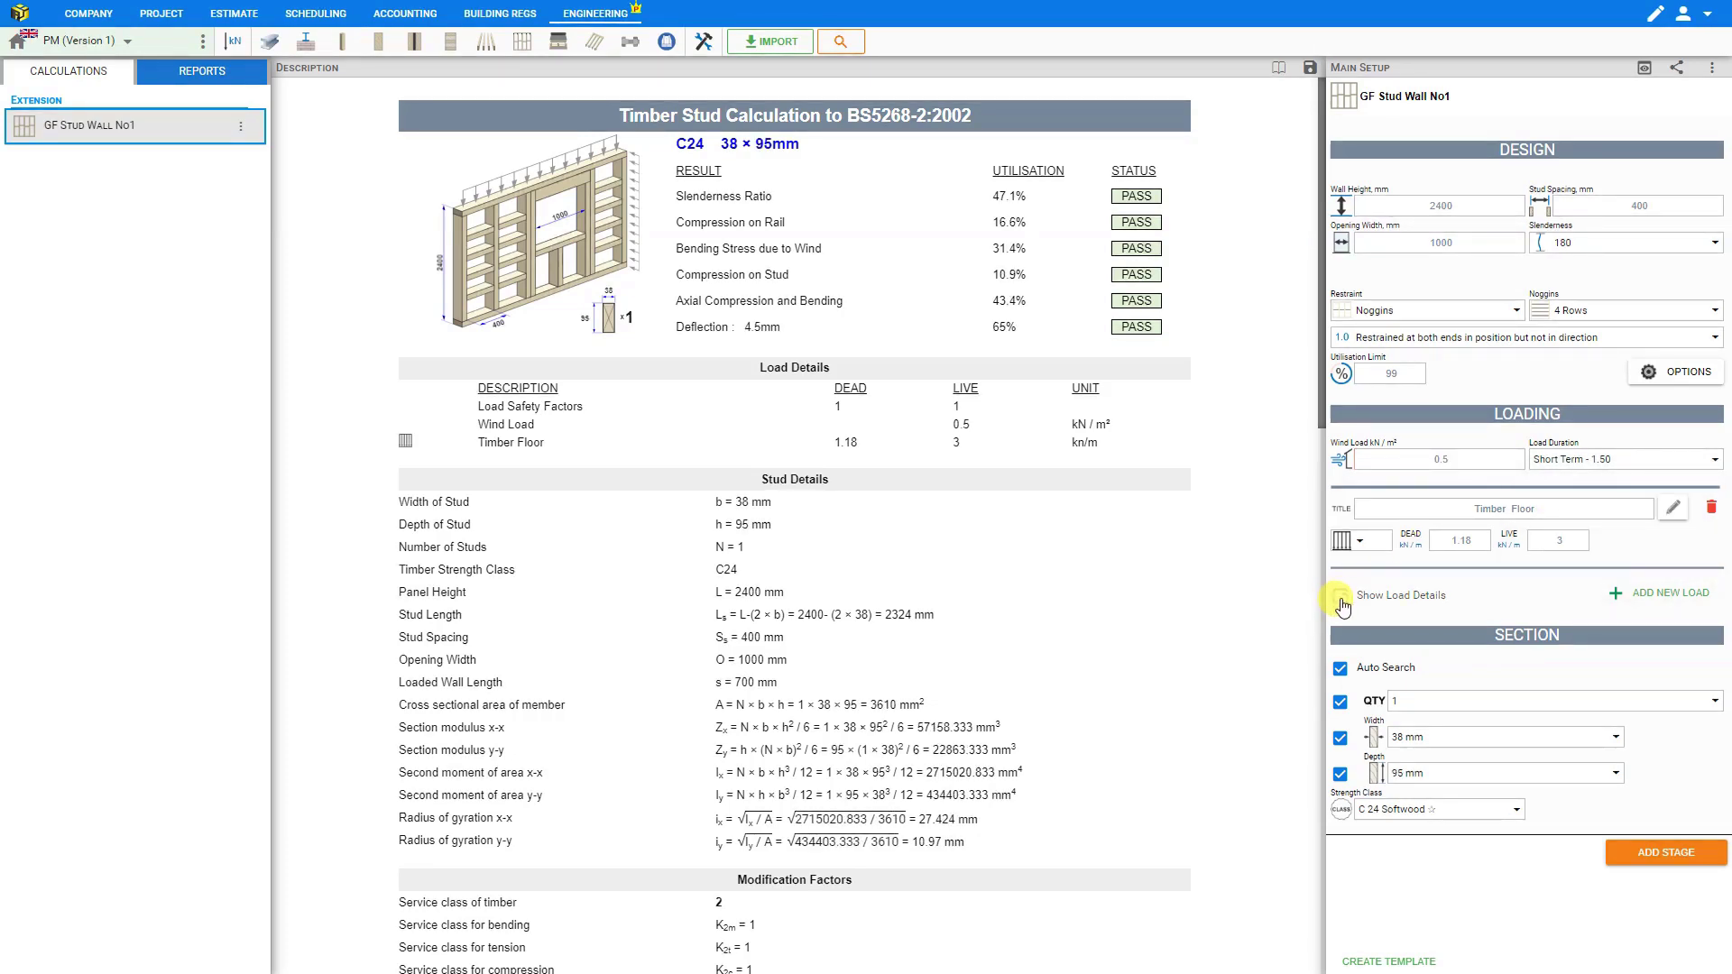
Step: Show the load details in the report, examine the Timber Floor breakdown, and hide the details again
{"action": "left_click", "coordinate": [1341, 599]}
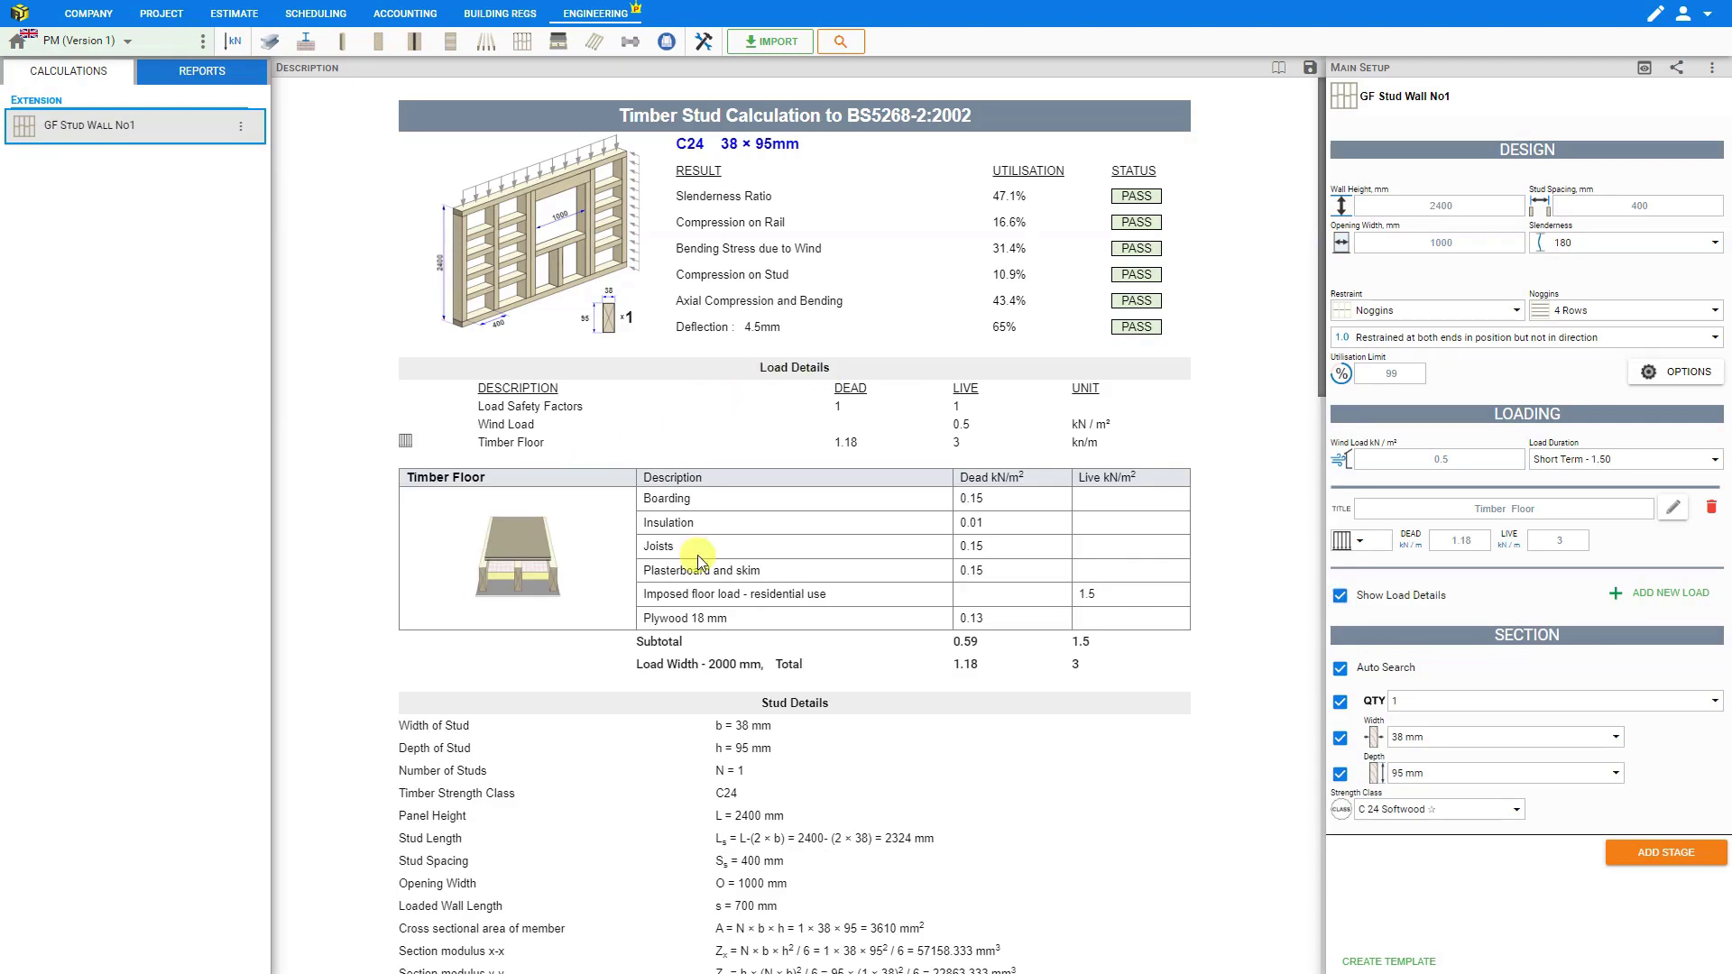
{"action": "left_click", "coordinate": [1341, 598]}
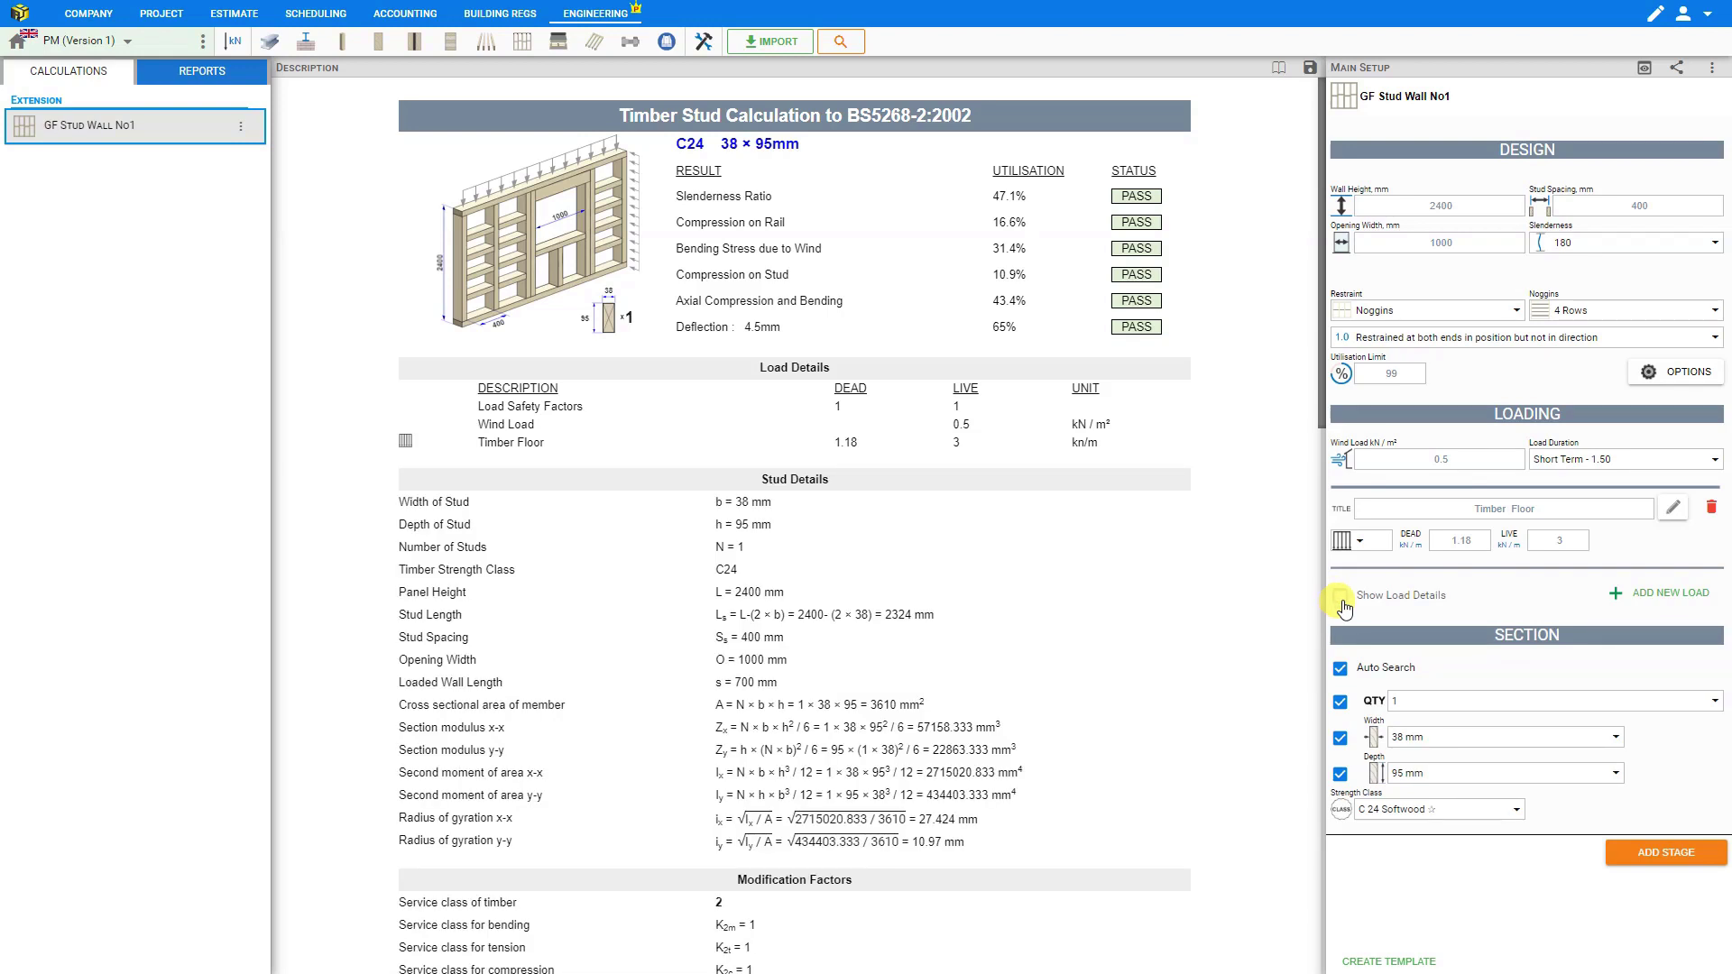
Step: Turn off the automatic section search for quantity, width and depth, and select a stud quantity of 1
{"action": "left_click", "coordinate": [1341, 669]}
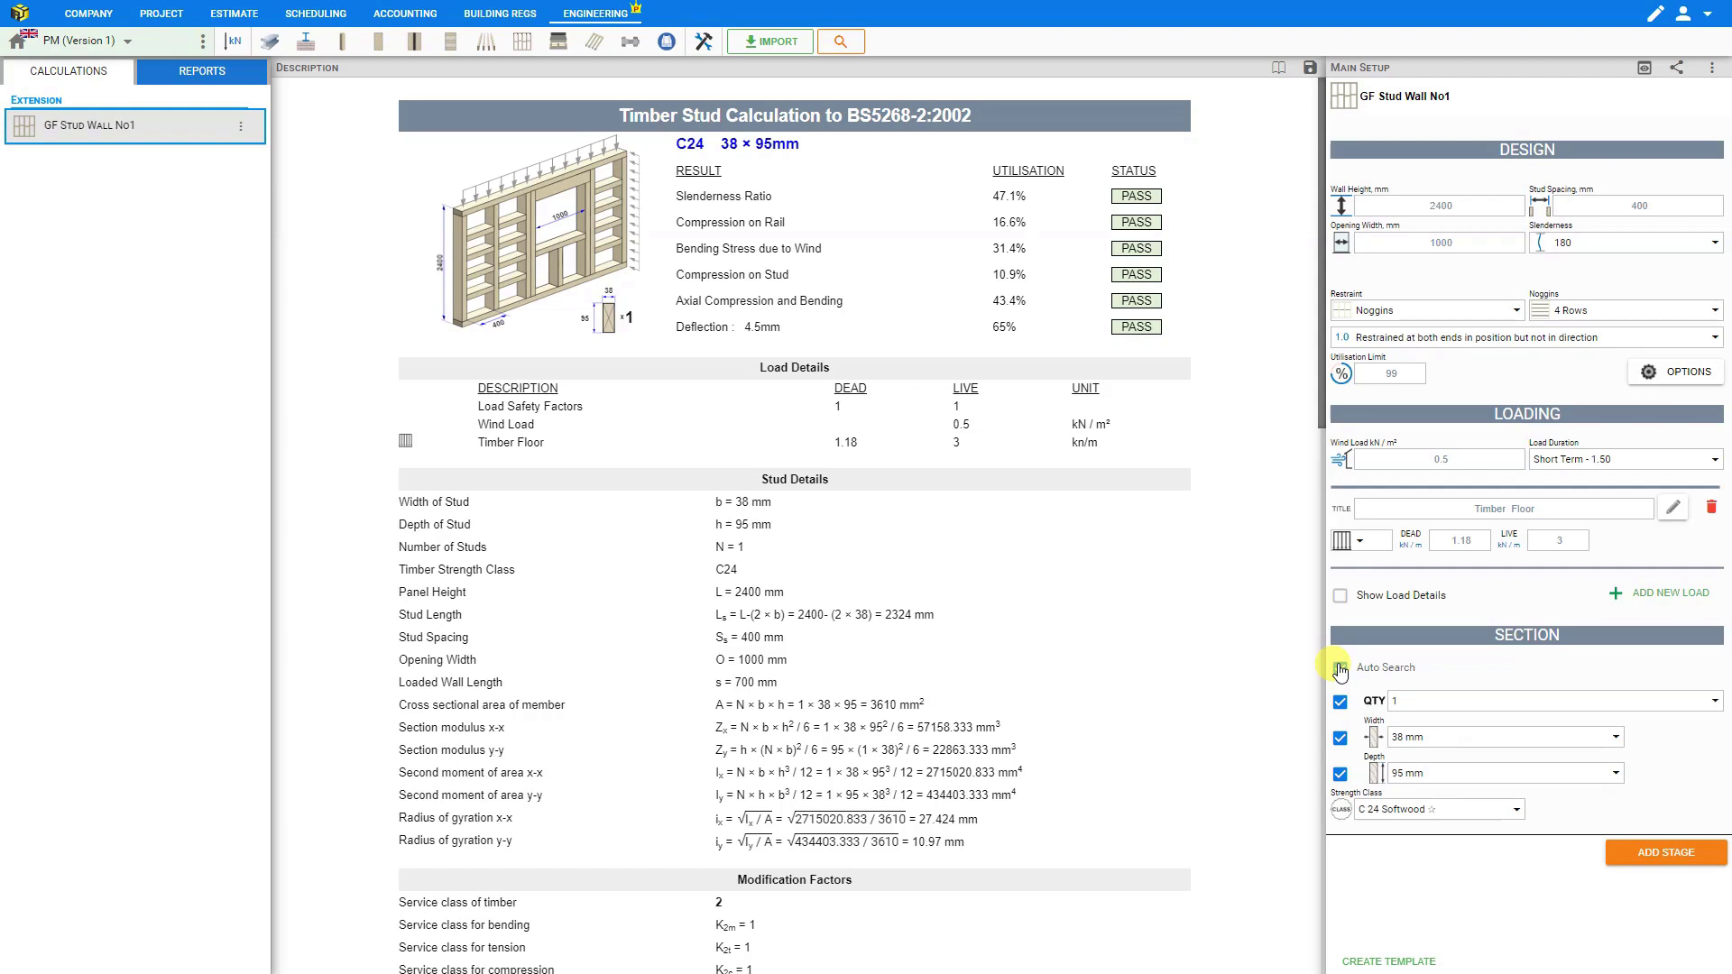
{"action": "left_click", "coordinate": [1340, 668]}
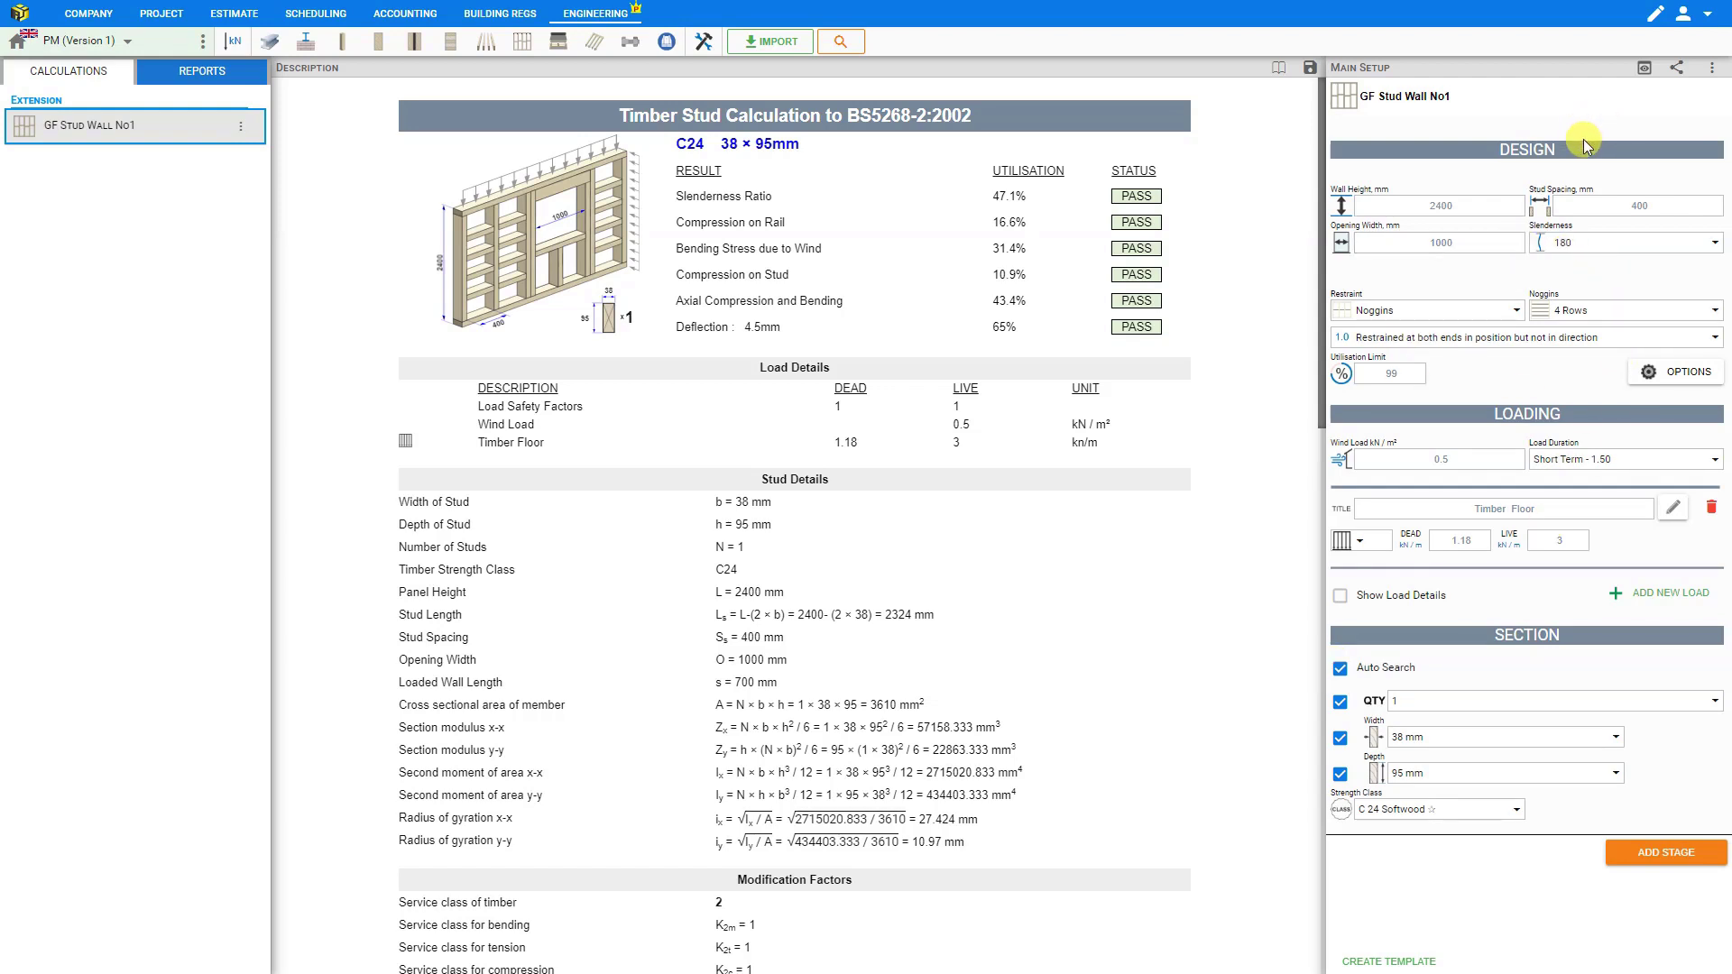
{"action": "left_click", "coordinate": [1340, 671]}
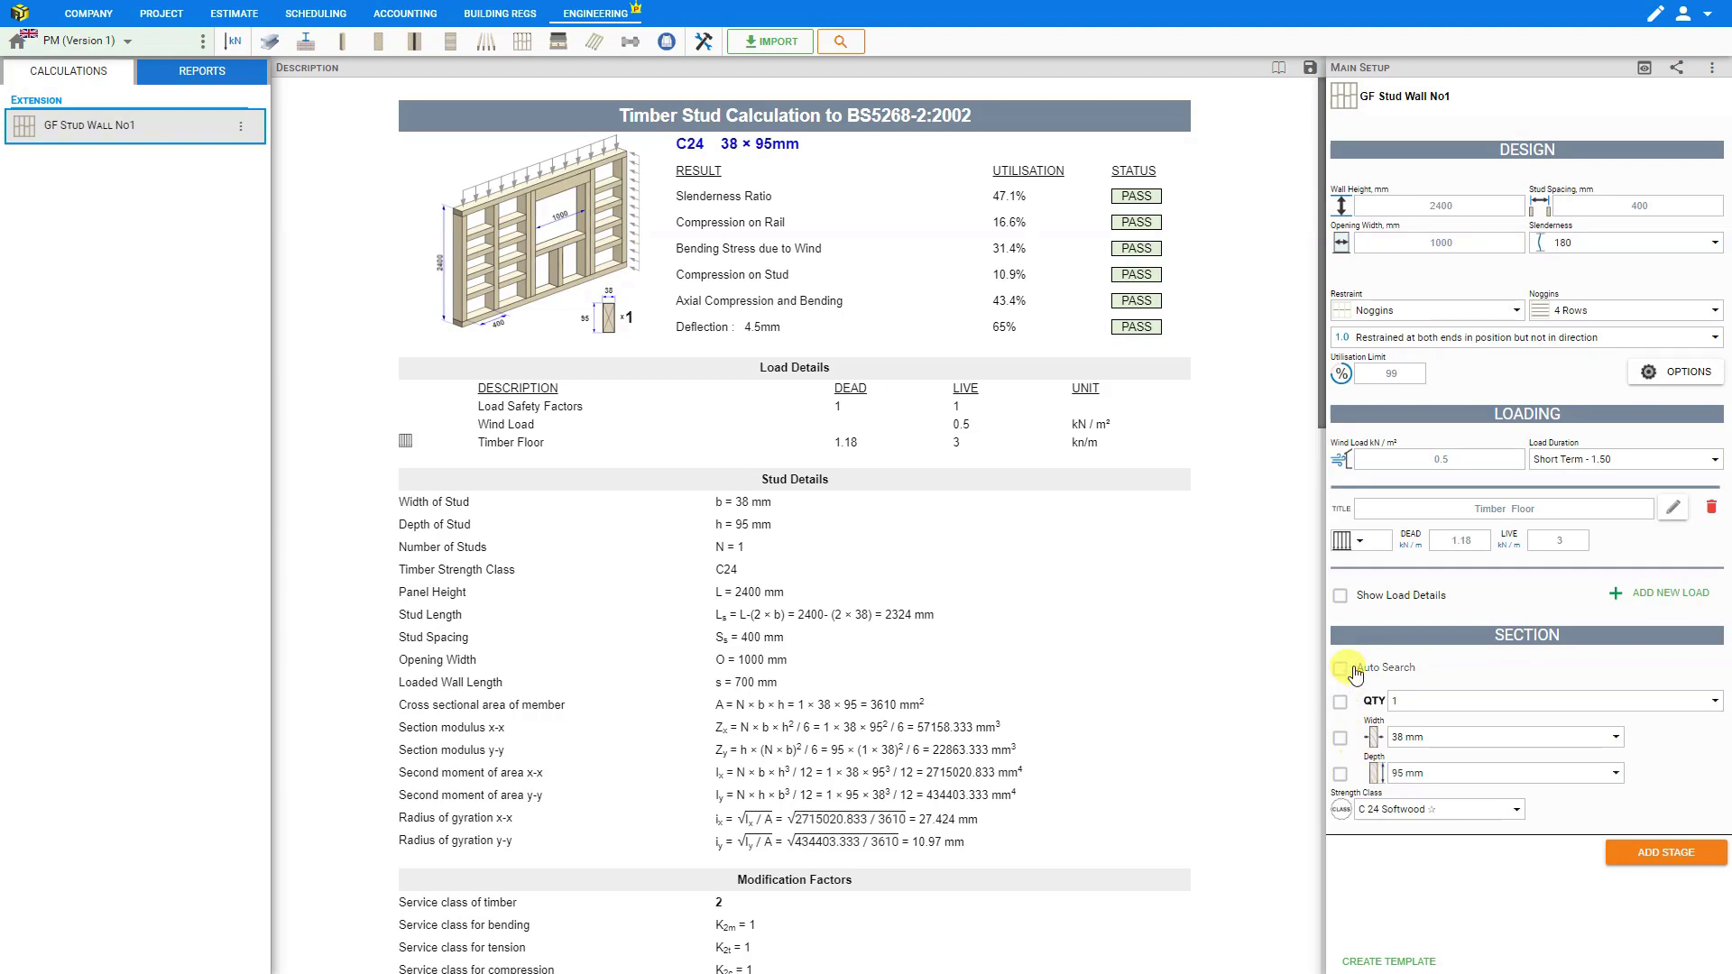
{"action": "left_click", "coordinate": [1424, 709]}
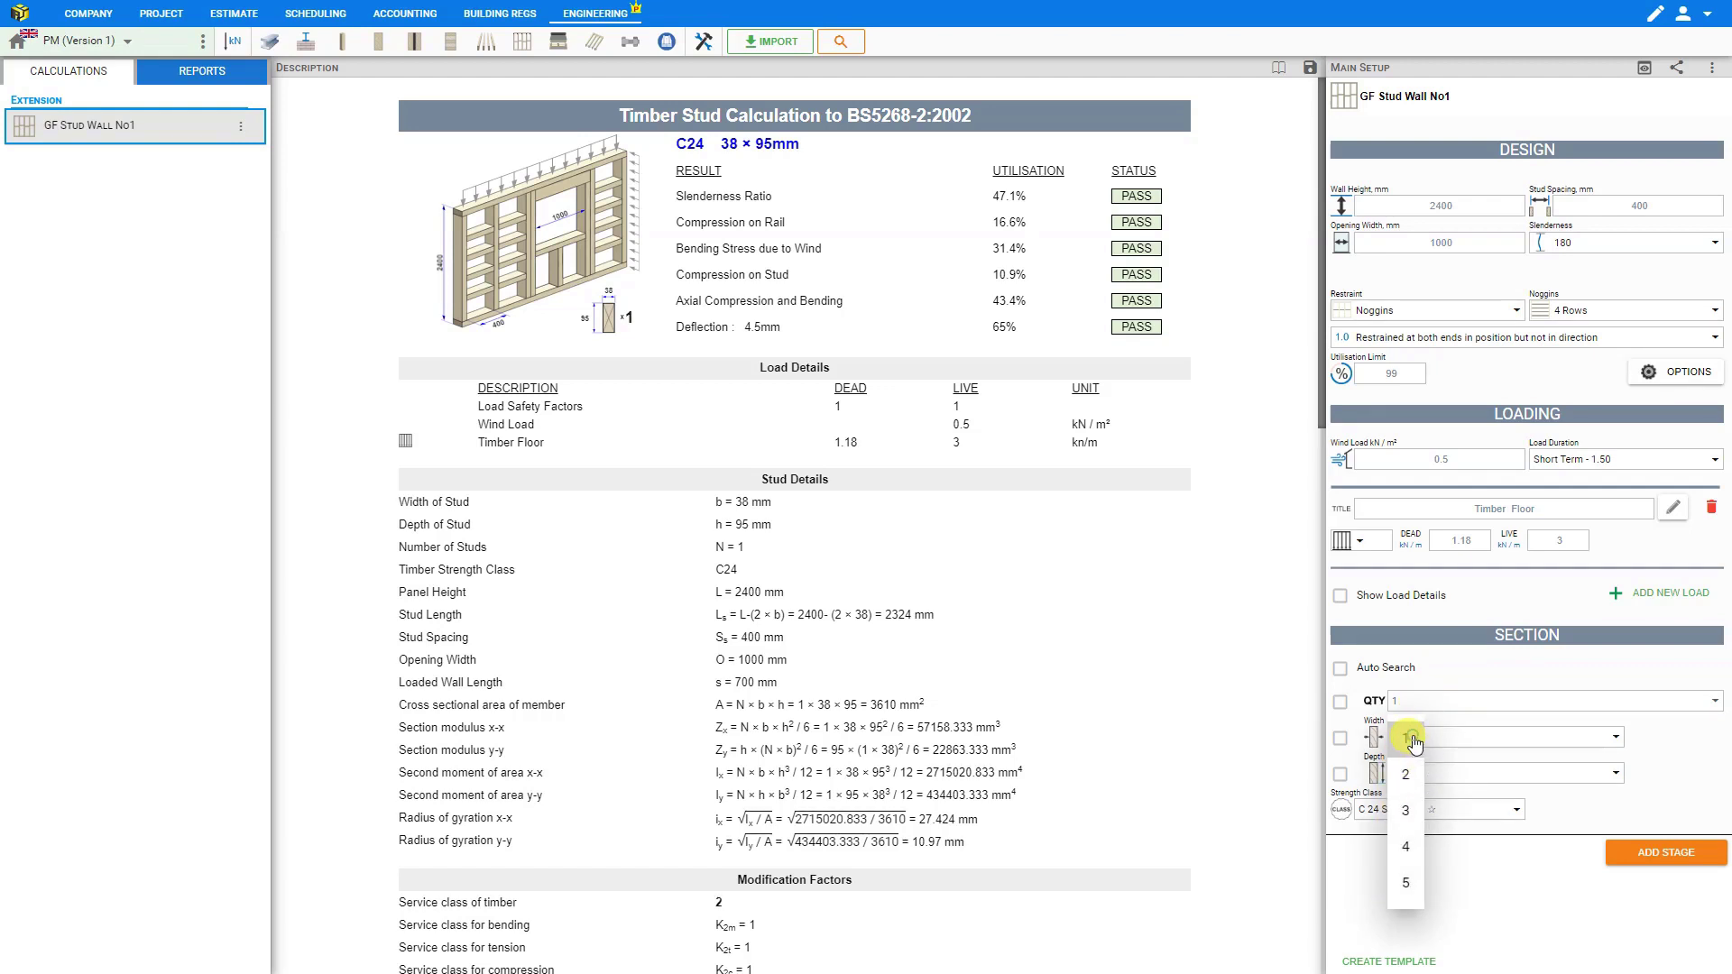
{"action": "left_click", "coordinate": [1413, 743]}
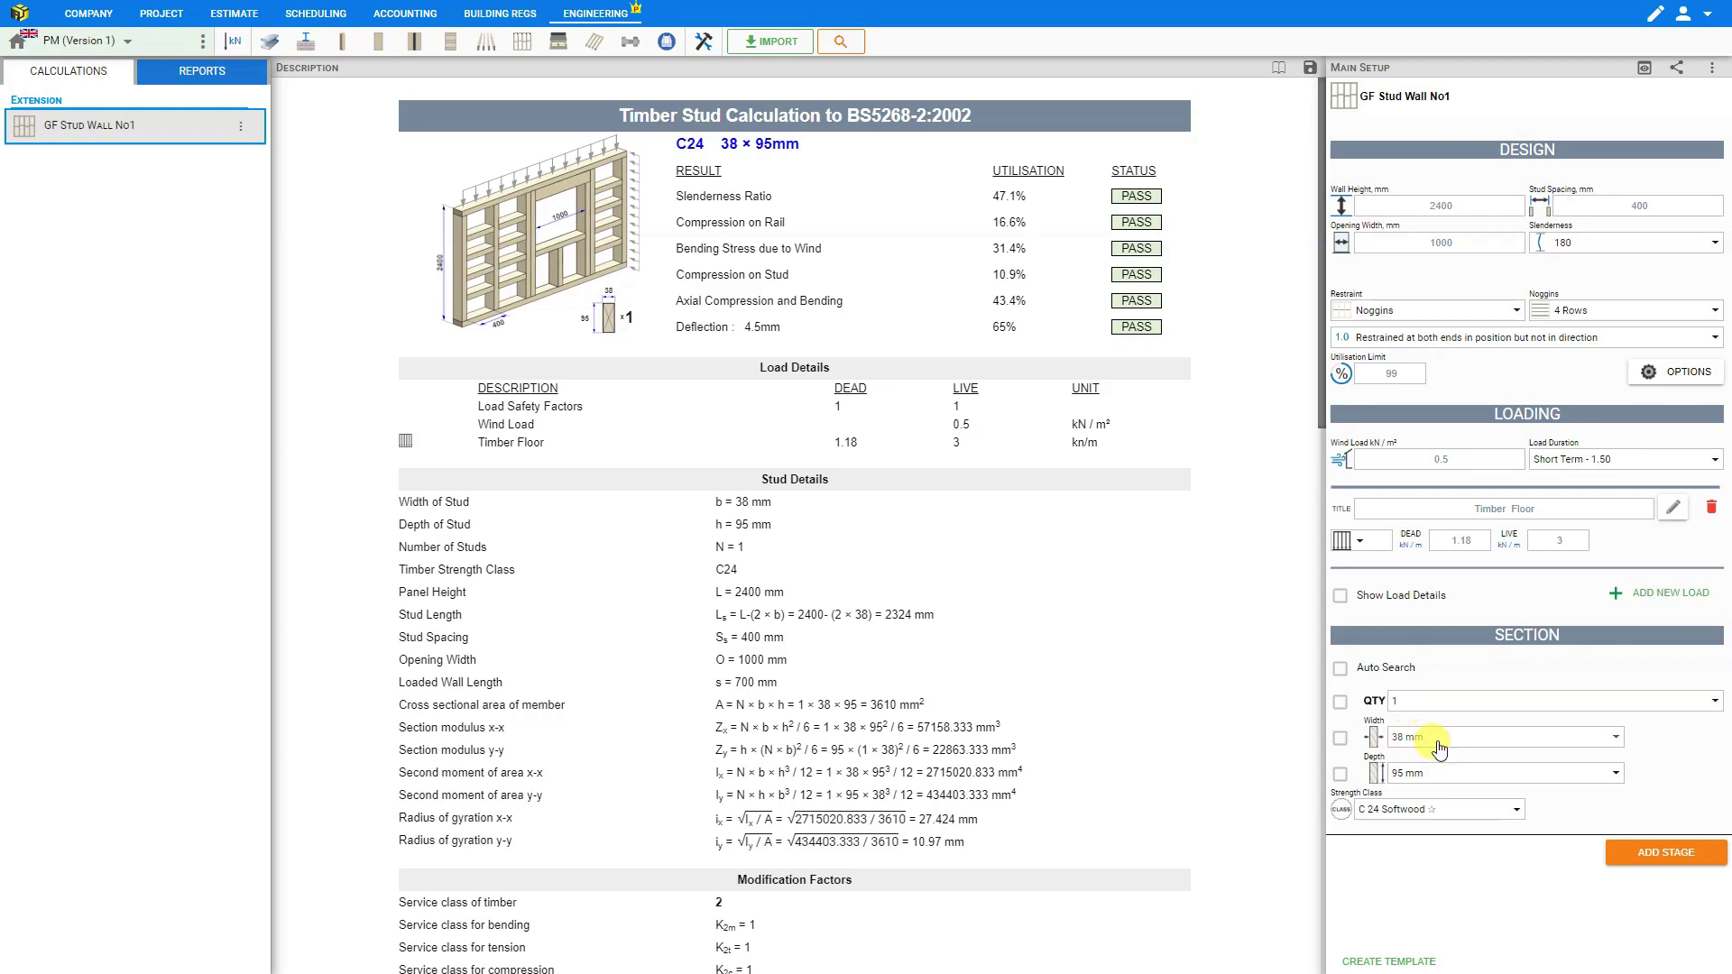
Step: Set the stud section to 50 mm wide and 150 mm deep, with C 24 Softwood as the strength class
{"action": "left_click", "coordinate": [1438, 745]}
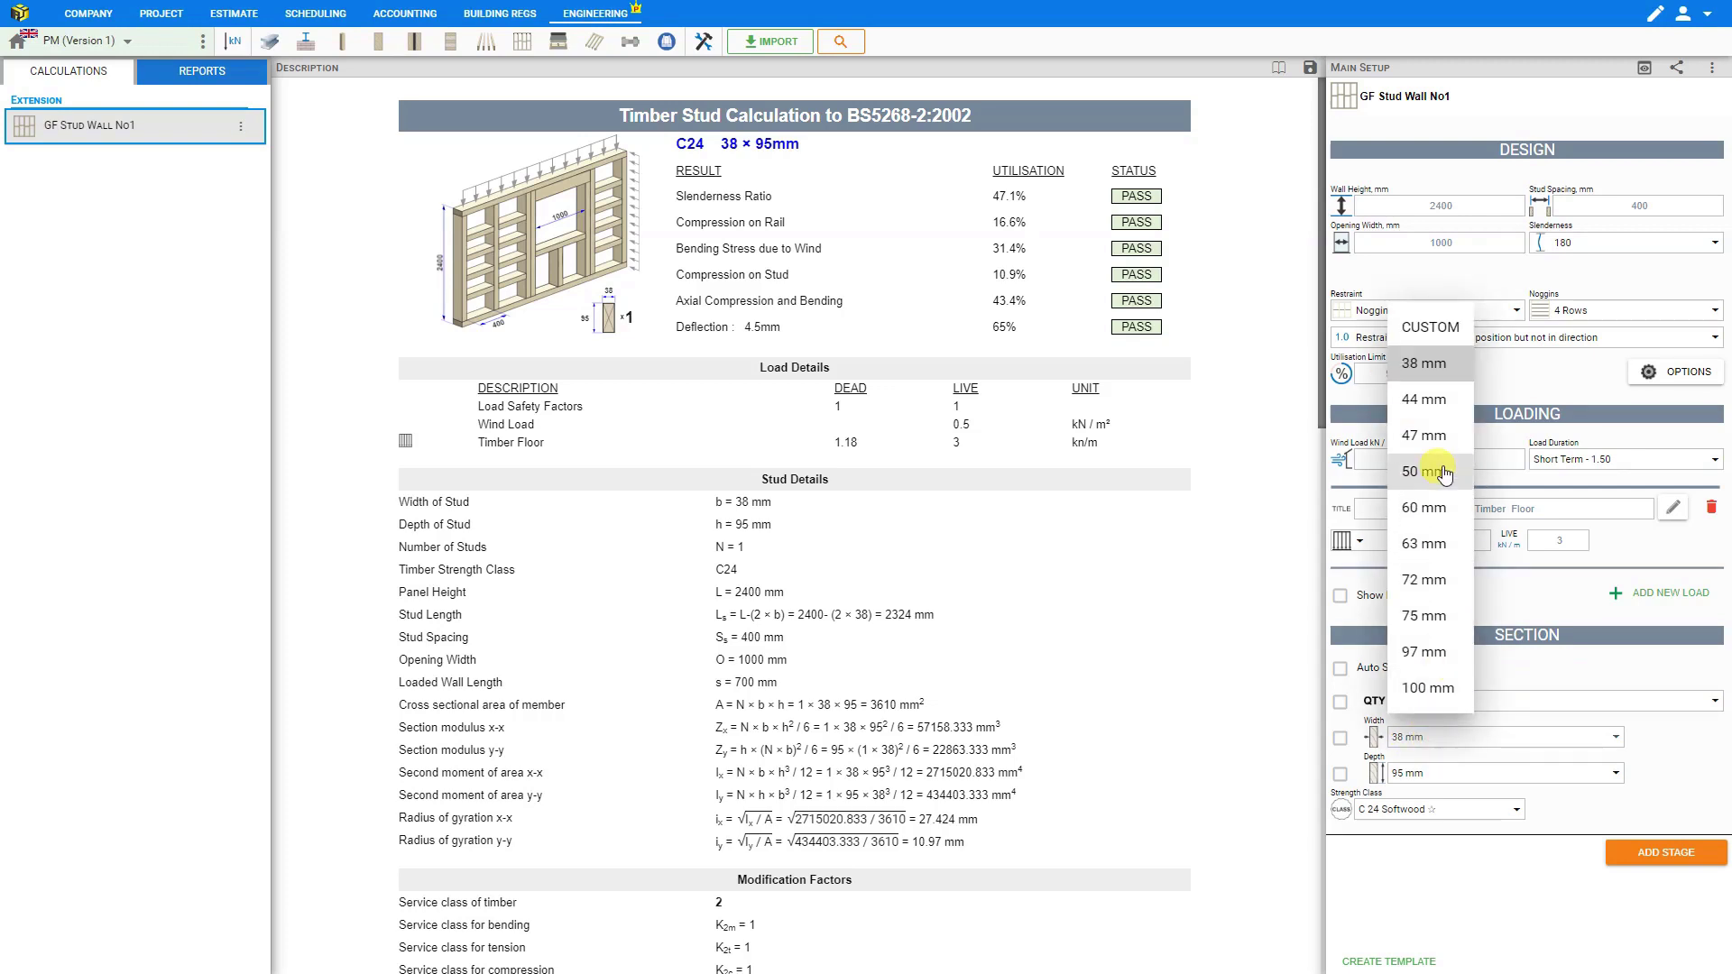
{"action": "left_click", "coordinate": [1444, 474]}
{"action": "left_click", "coordinate": [1438, 773]}
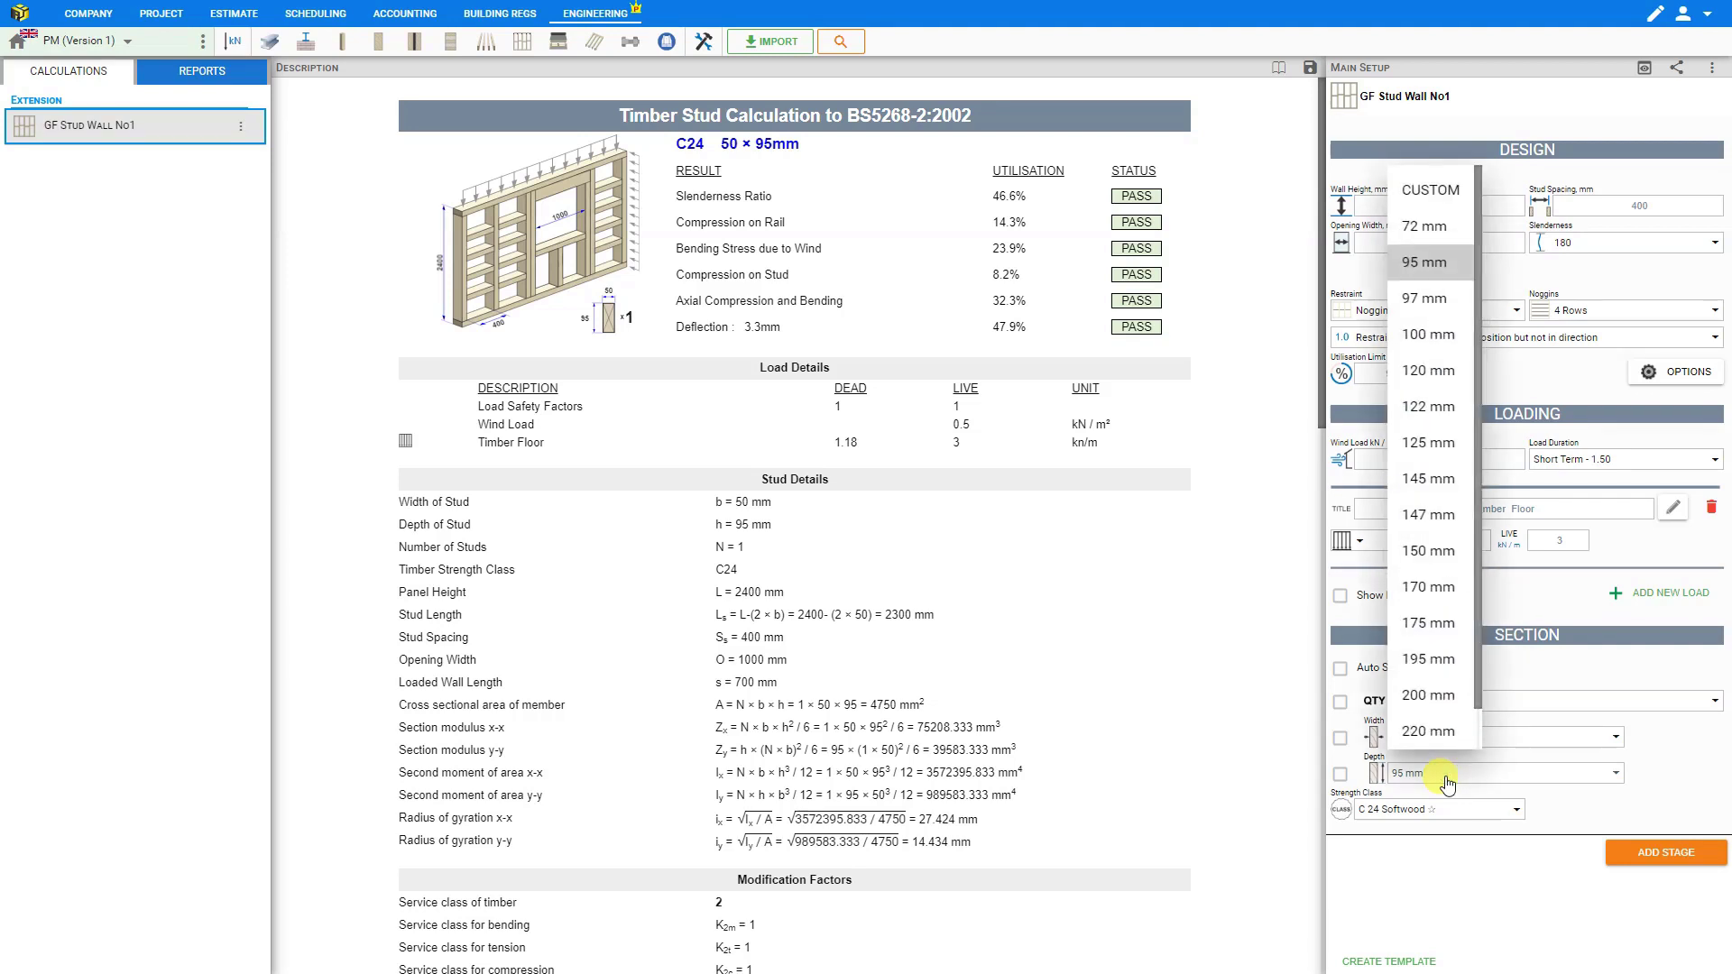
{"action": "left_click", "coordinate": [1443, 553]}
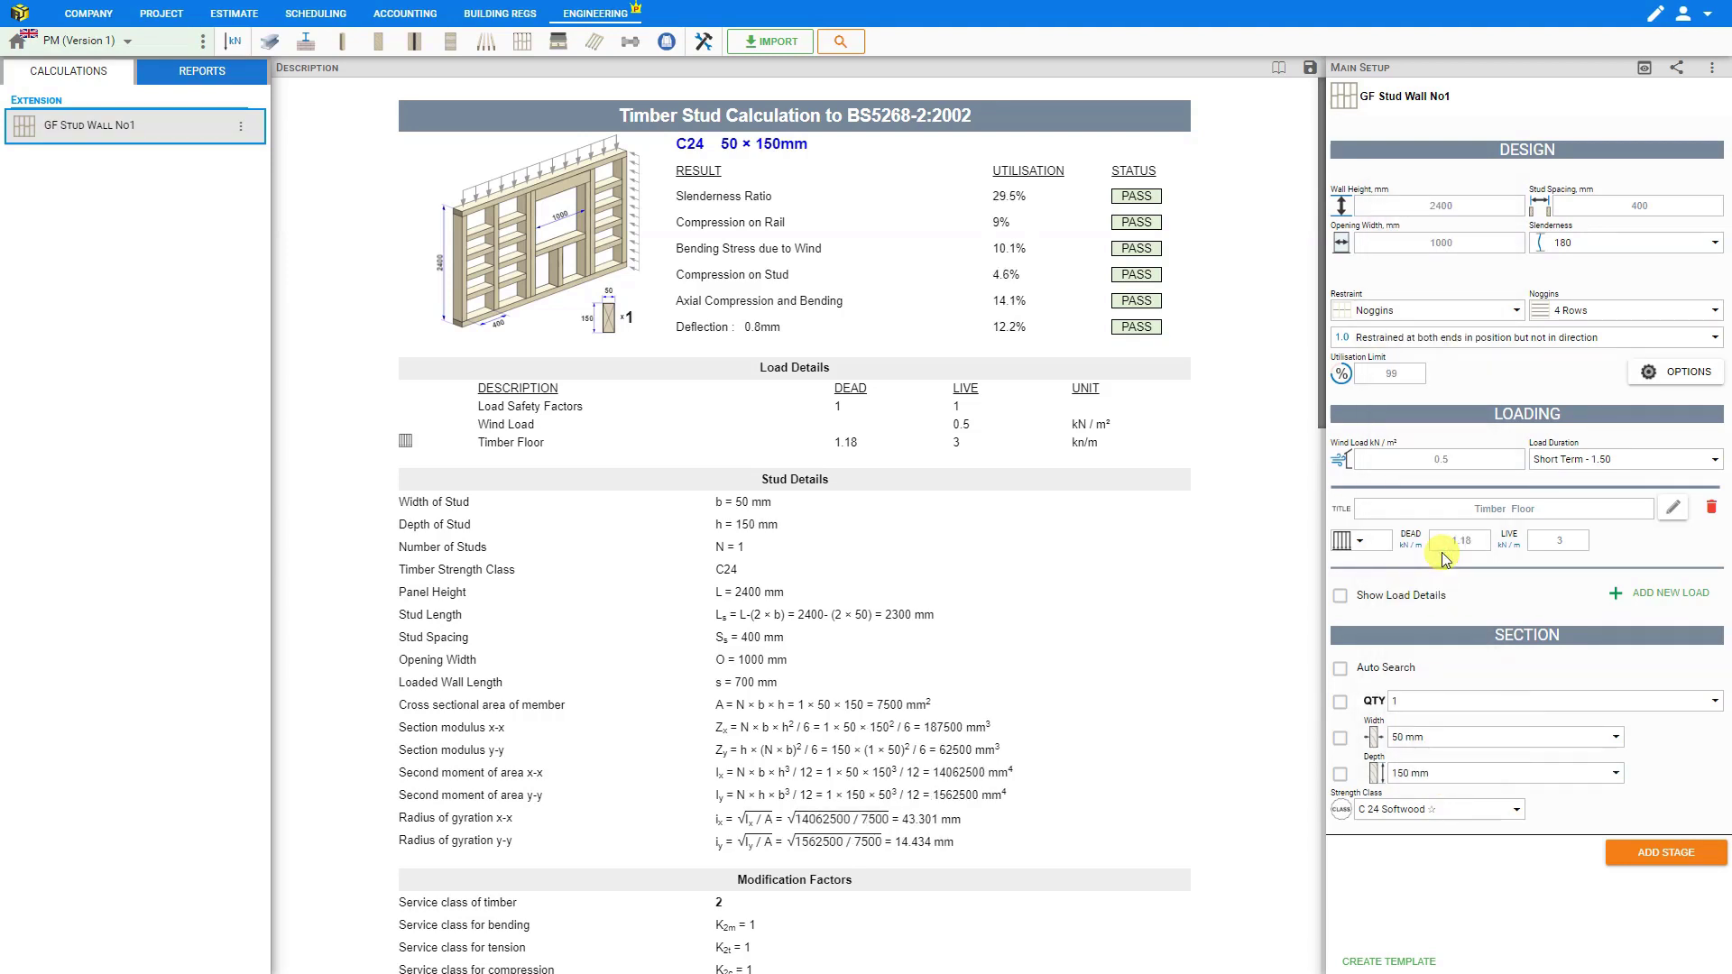
{"action": "left_click", "coordinate": [1442, 812]}
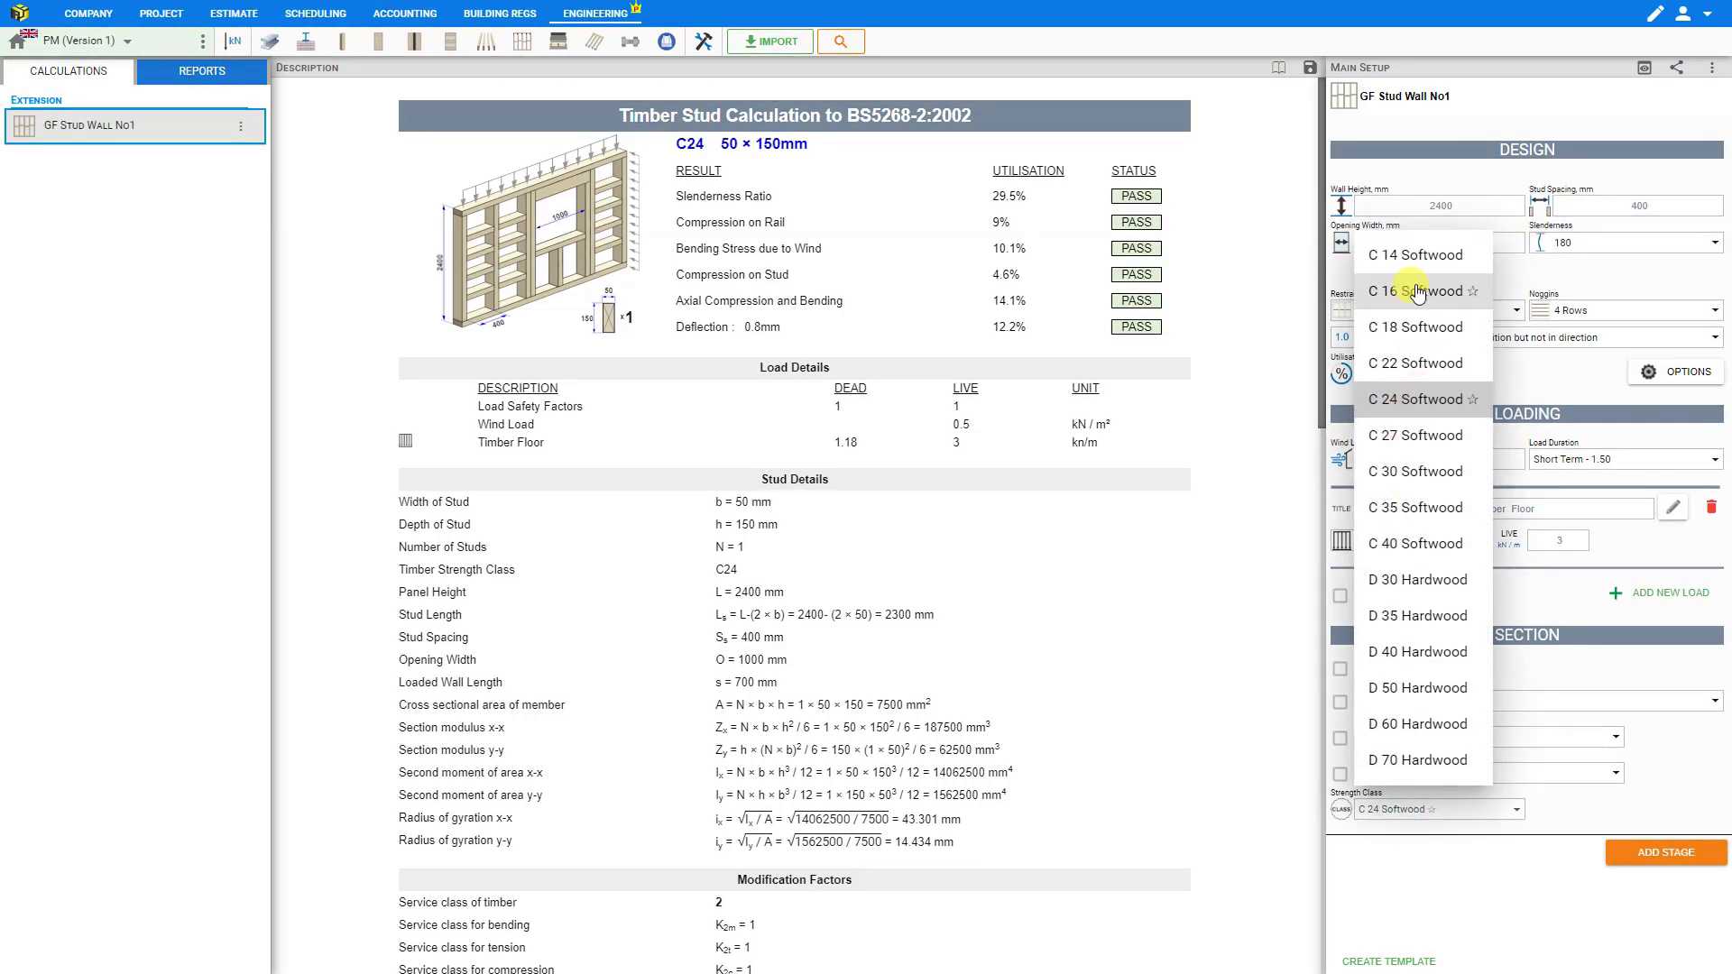
{"action": "left_click", "coordinate": [1406, 399]}
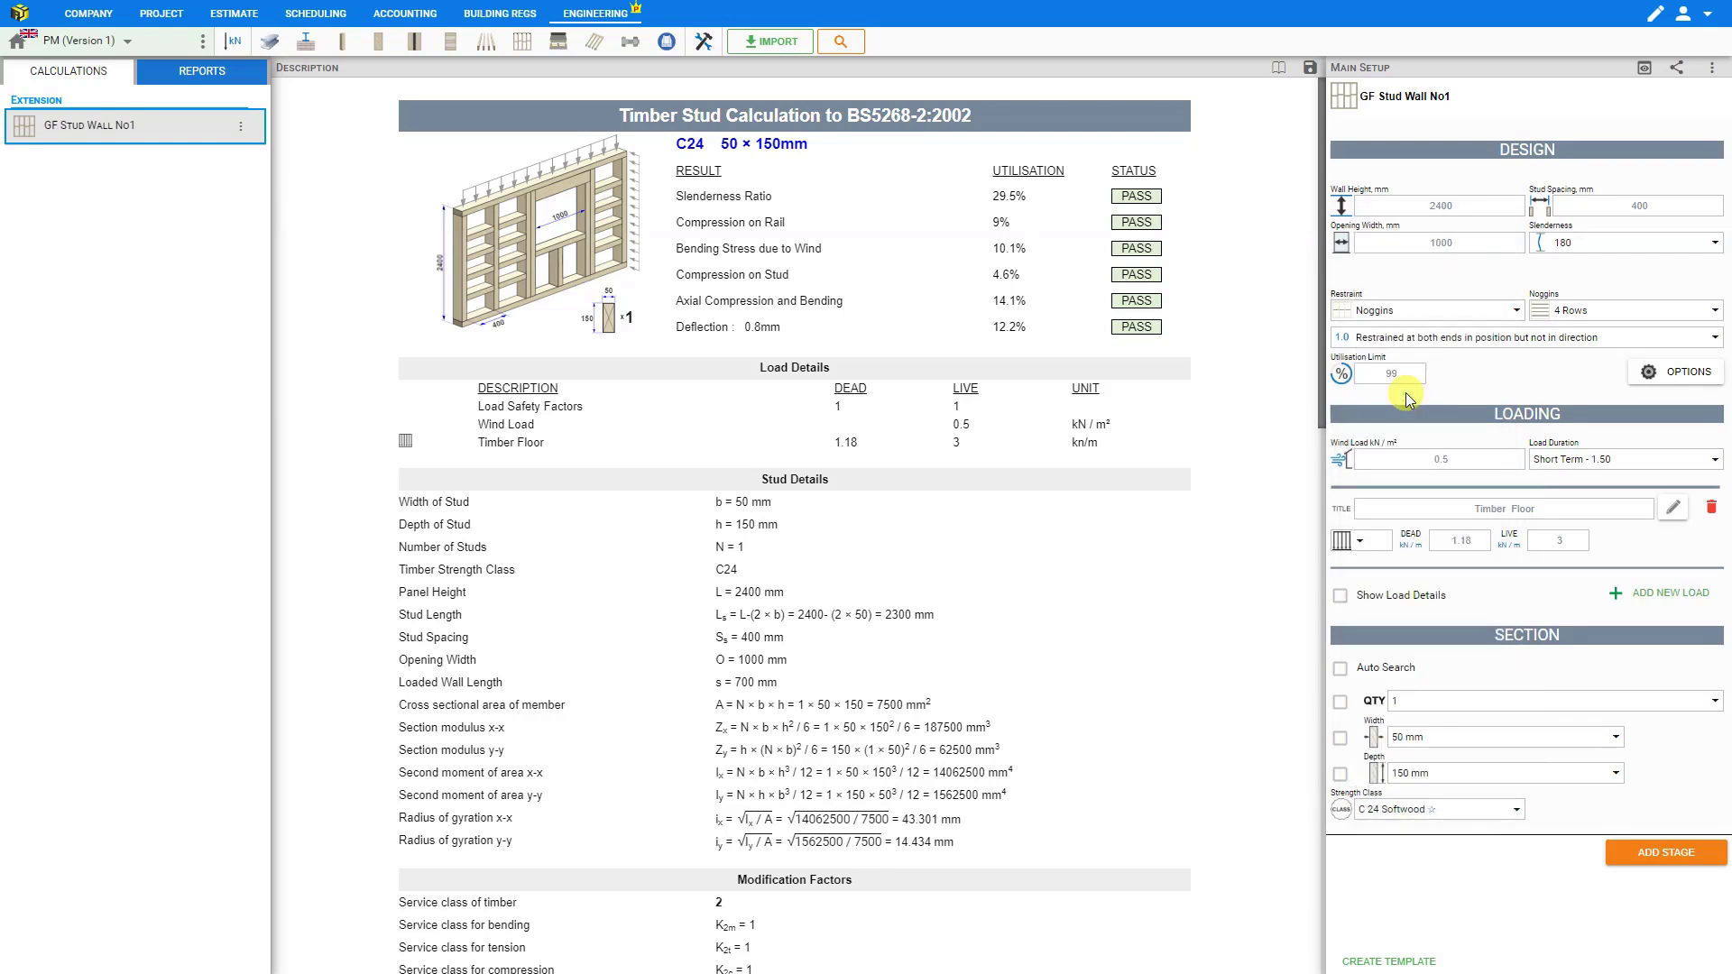
Step: Enable the automatic search for the stud width and depth only, leaving the quantity fixed
{"action": "left_click", "coordinate": [1341, 776]}
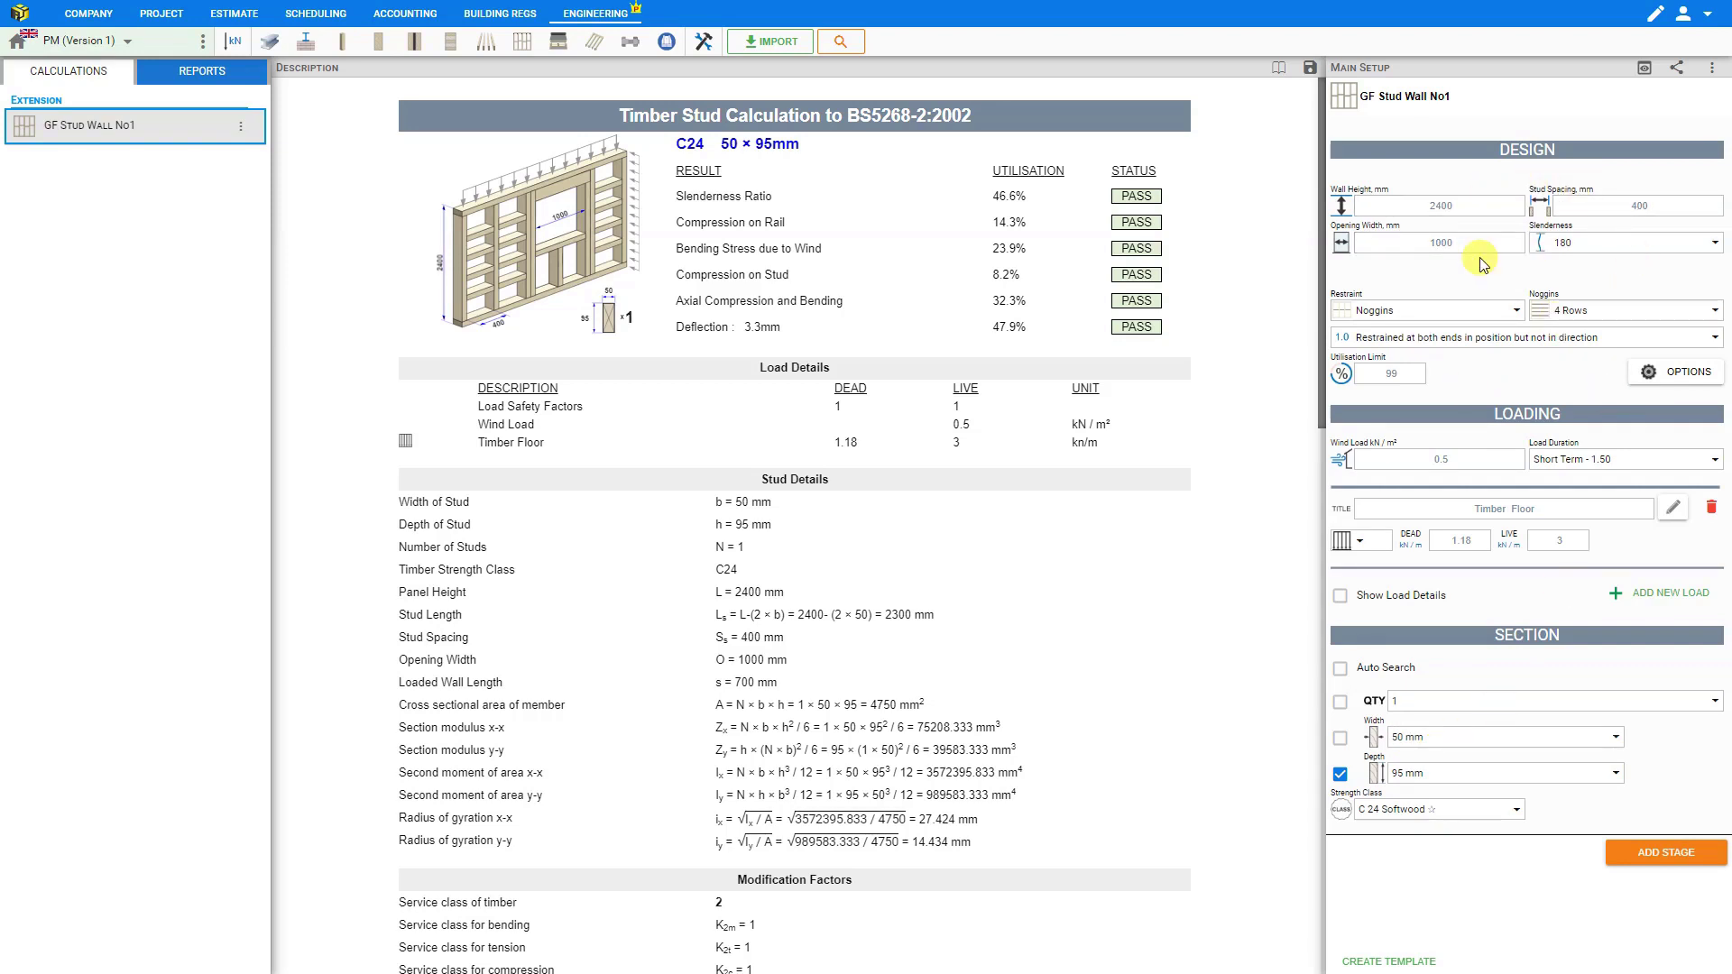
{"action": "left_click", "coordinate": [1340, 774]}
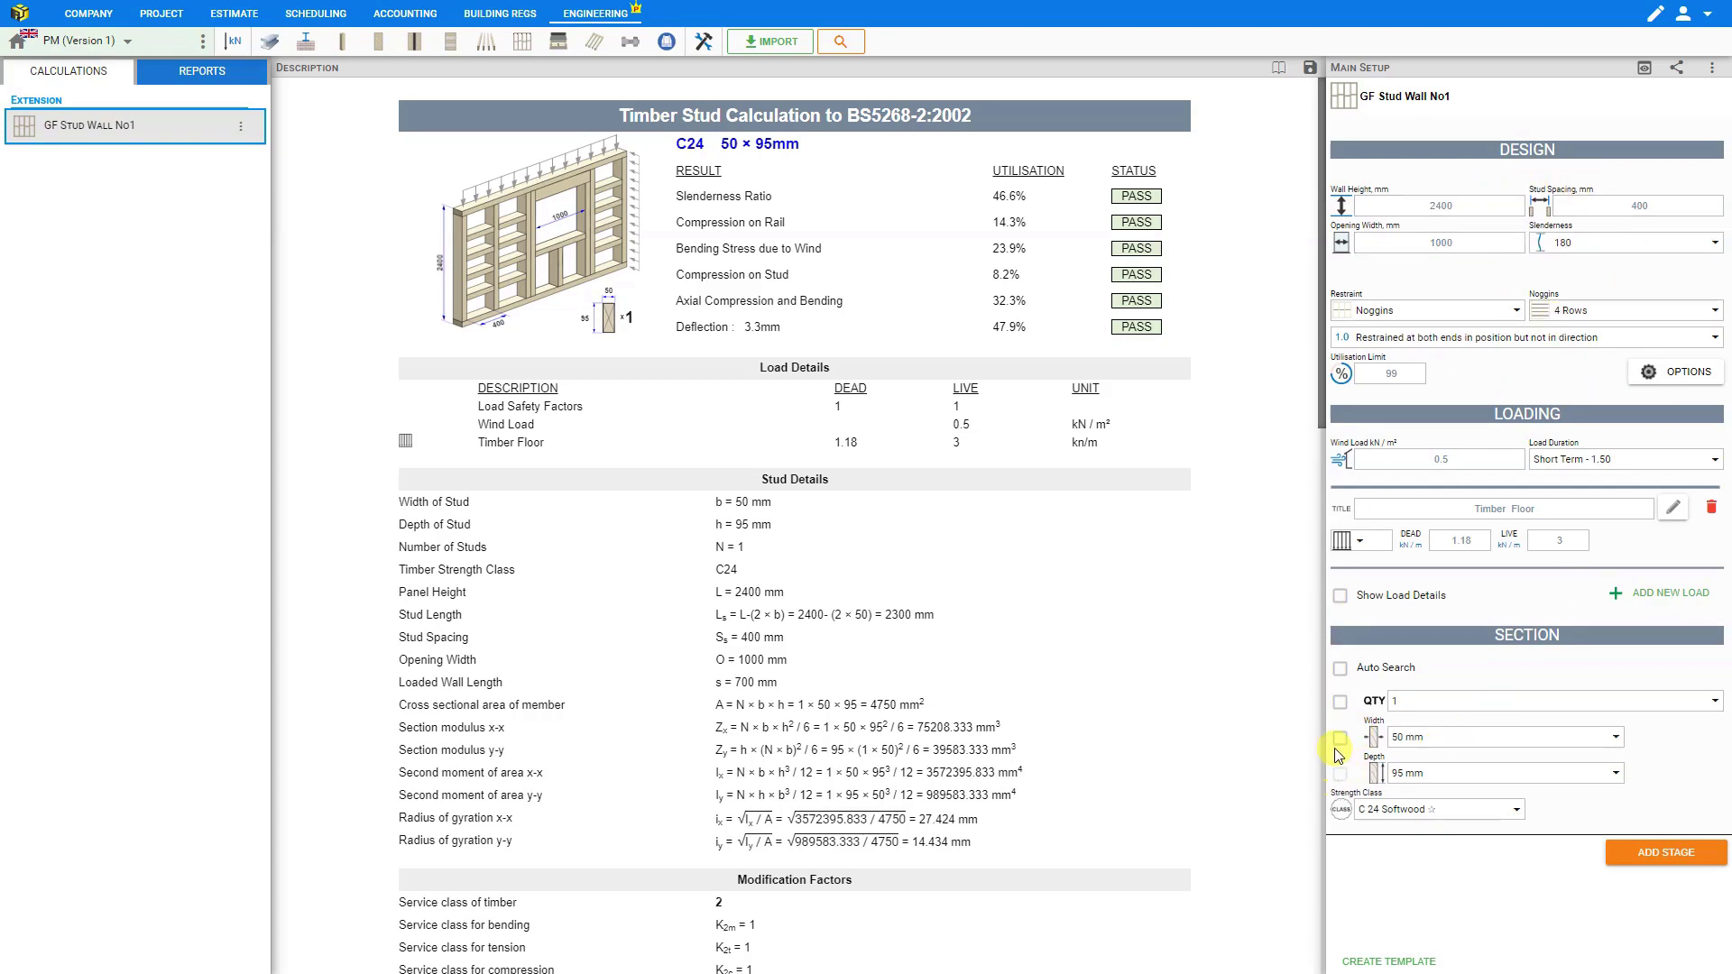
{"action": "left_click", "coordinate": [1341, 739]}
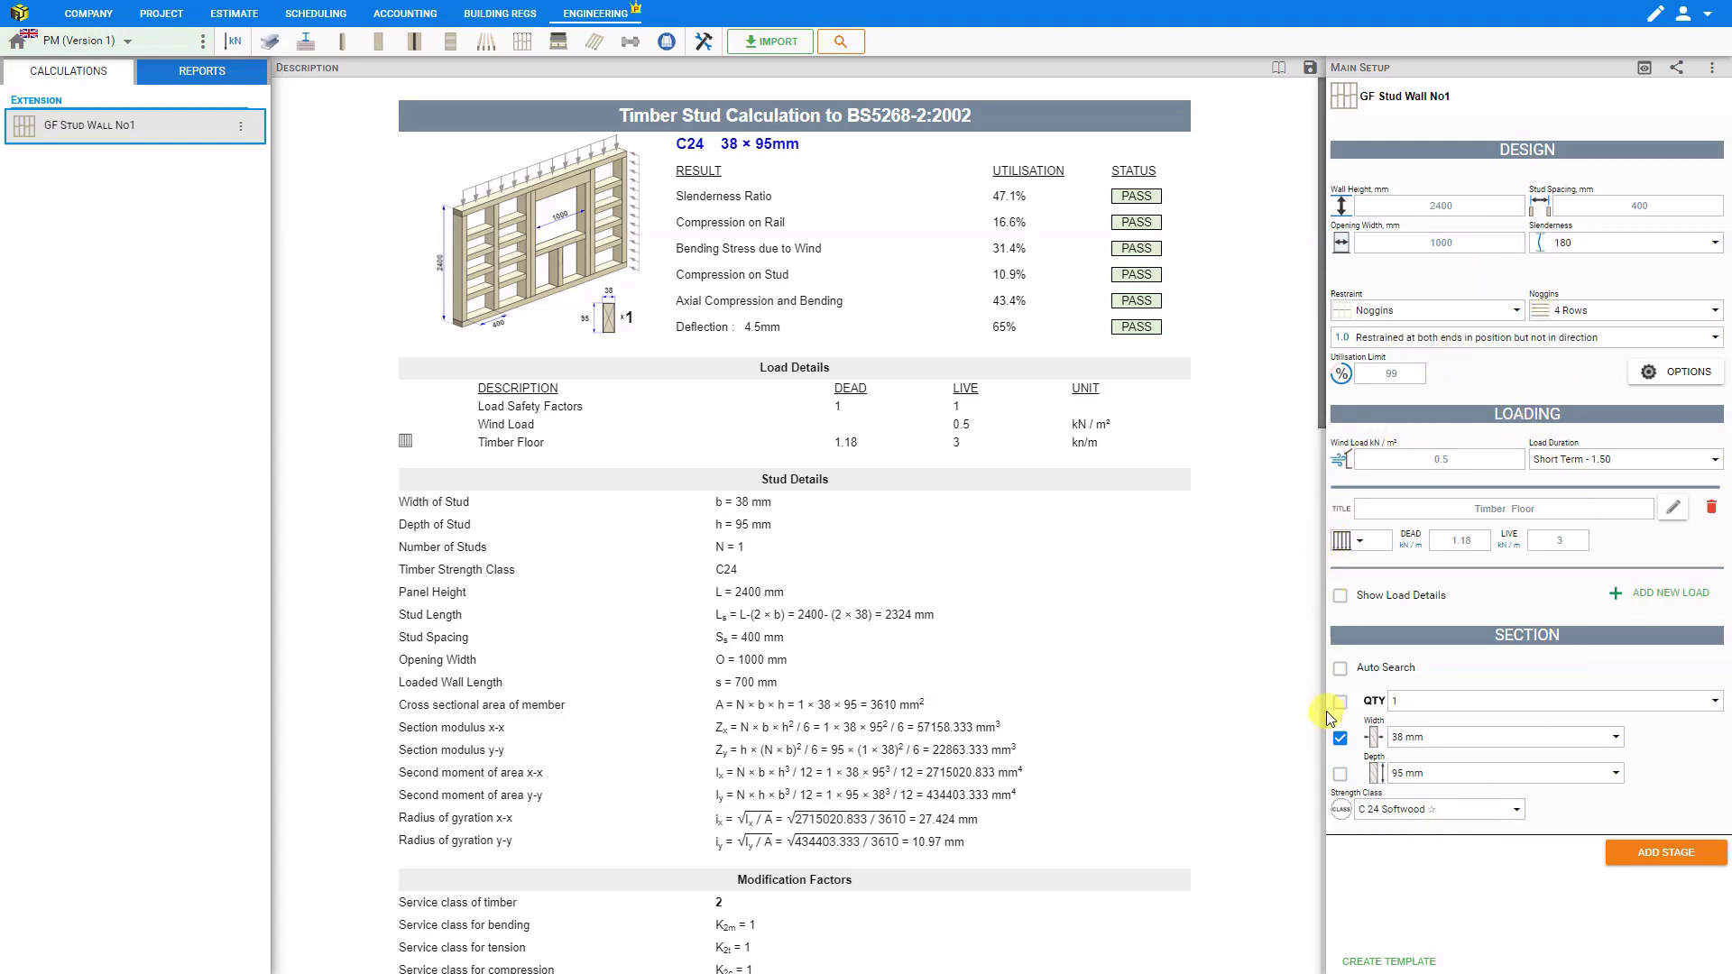
{"action": "left_click", "coordinate": [1341, 777]}
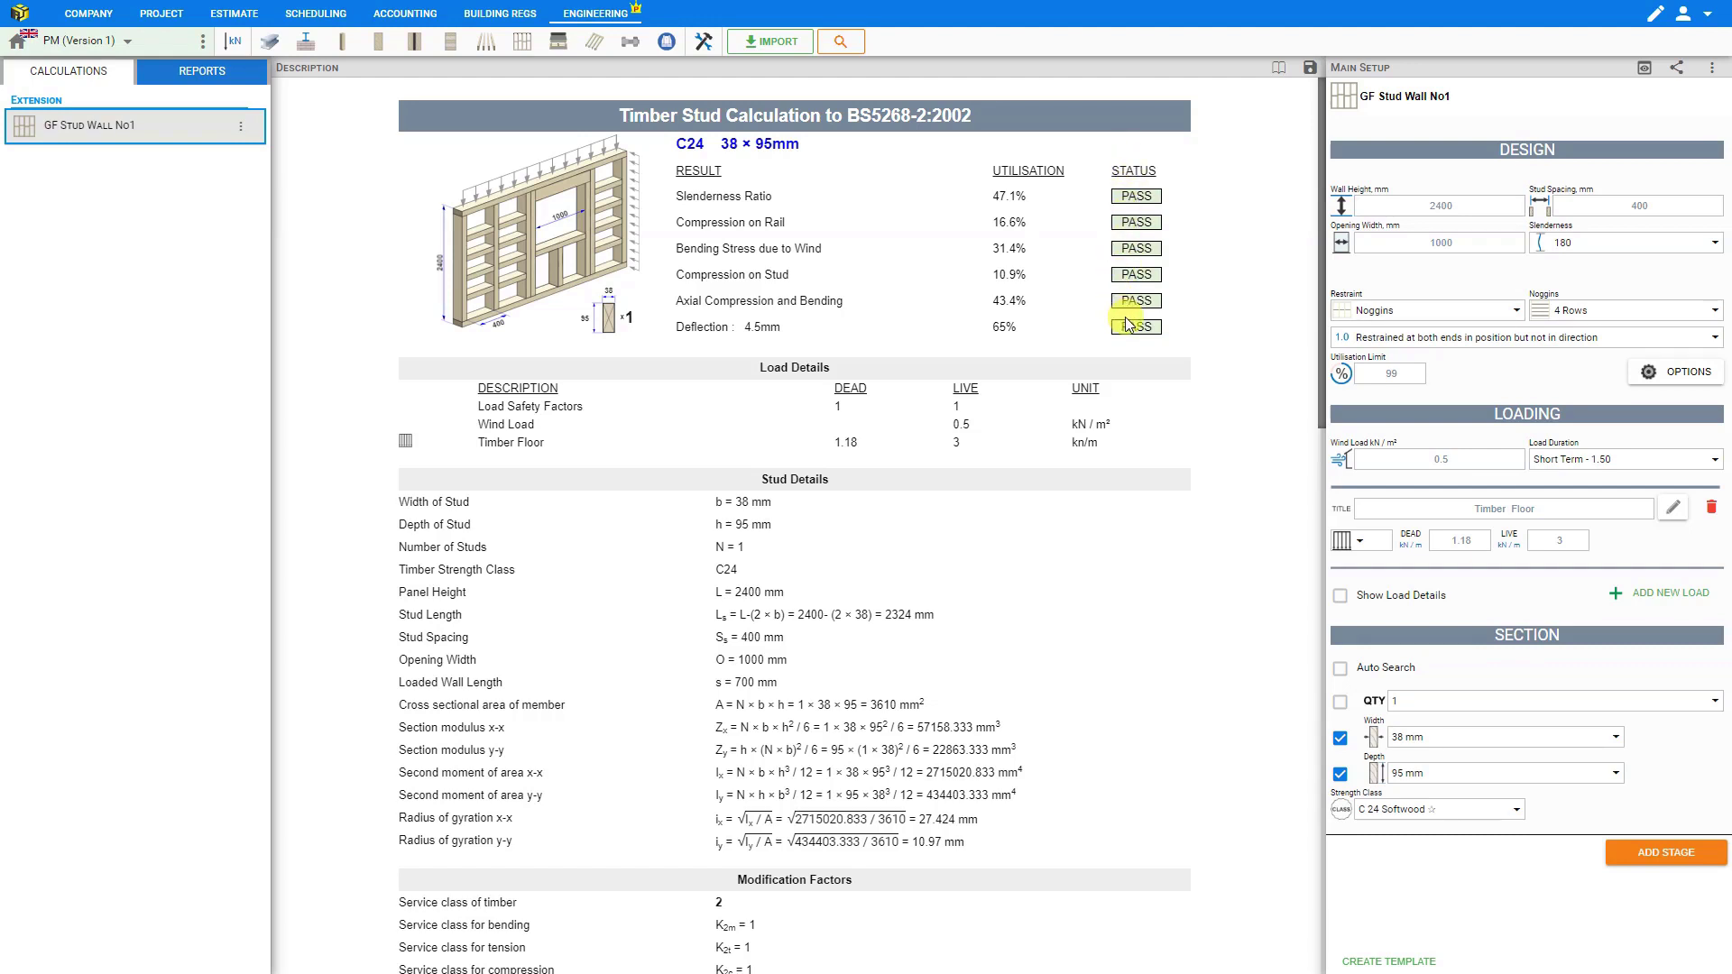
Step: Show the load details in the report and review the whole calculation through to the stud deflection check
{"action": "left_click", "coordinate": [1339, 599]}
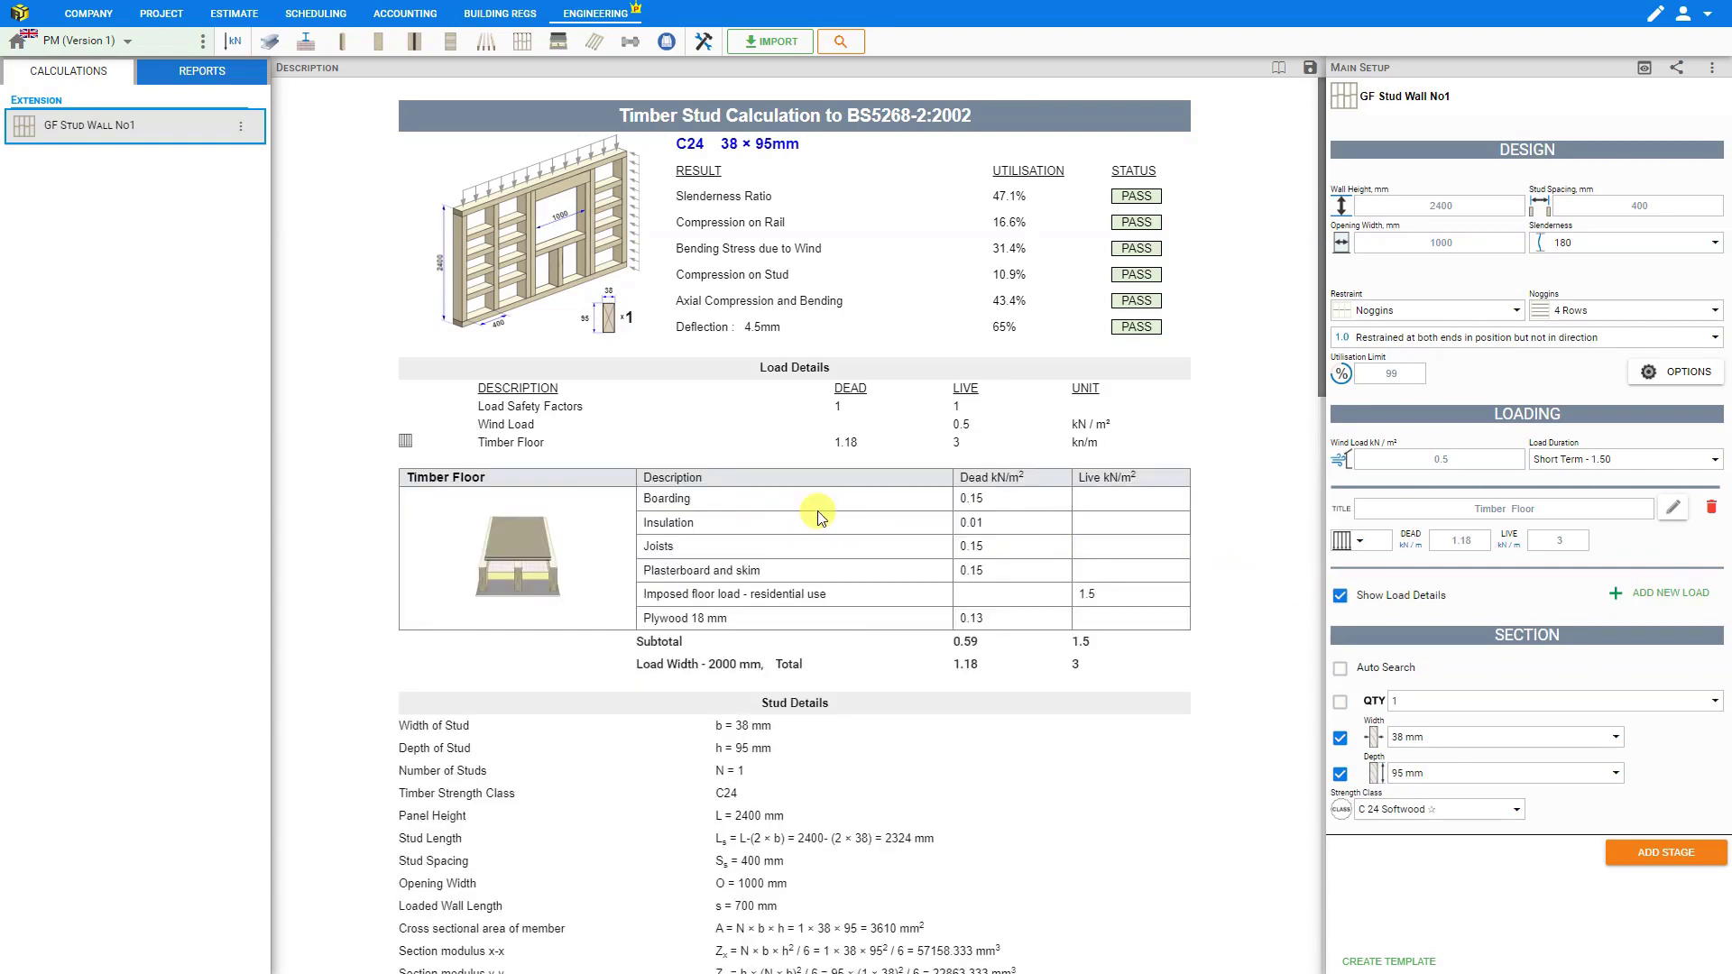
{"action": "scroll", "coordinate": [816, 505], "scroll_direction": "down", "scroll_amount": 3}
{"action": "scroll", "coordinate": [821, 494], "scroll_direction": "down", "scroll_amount": 3}
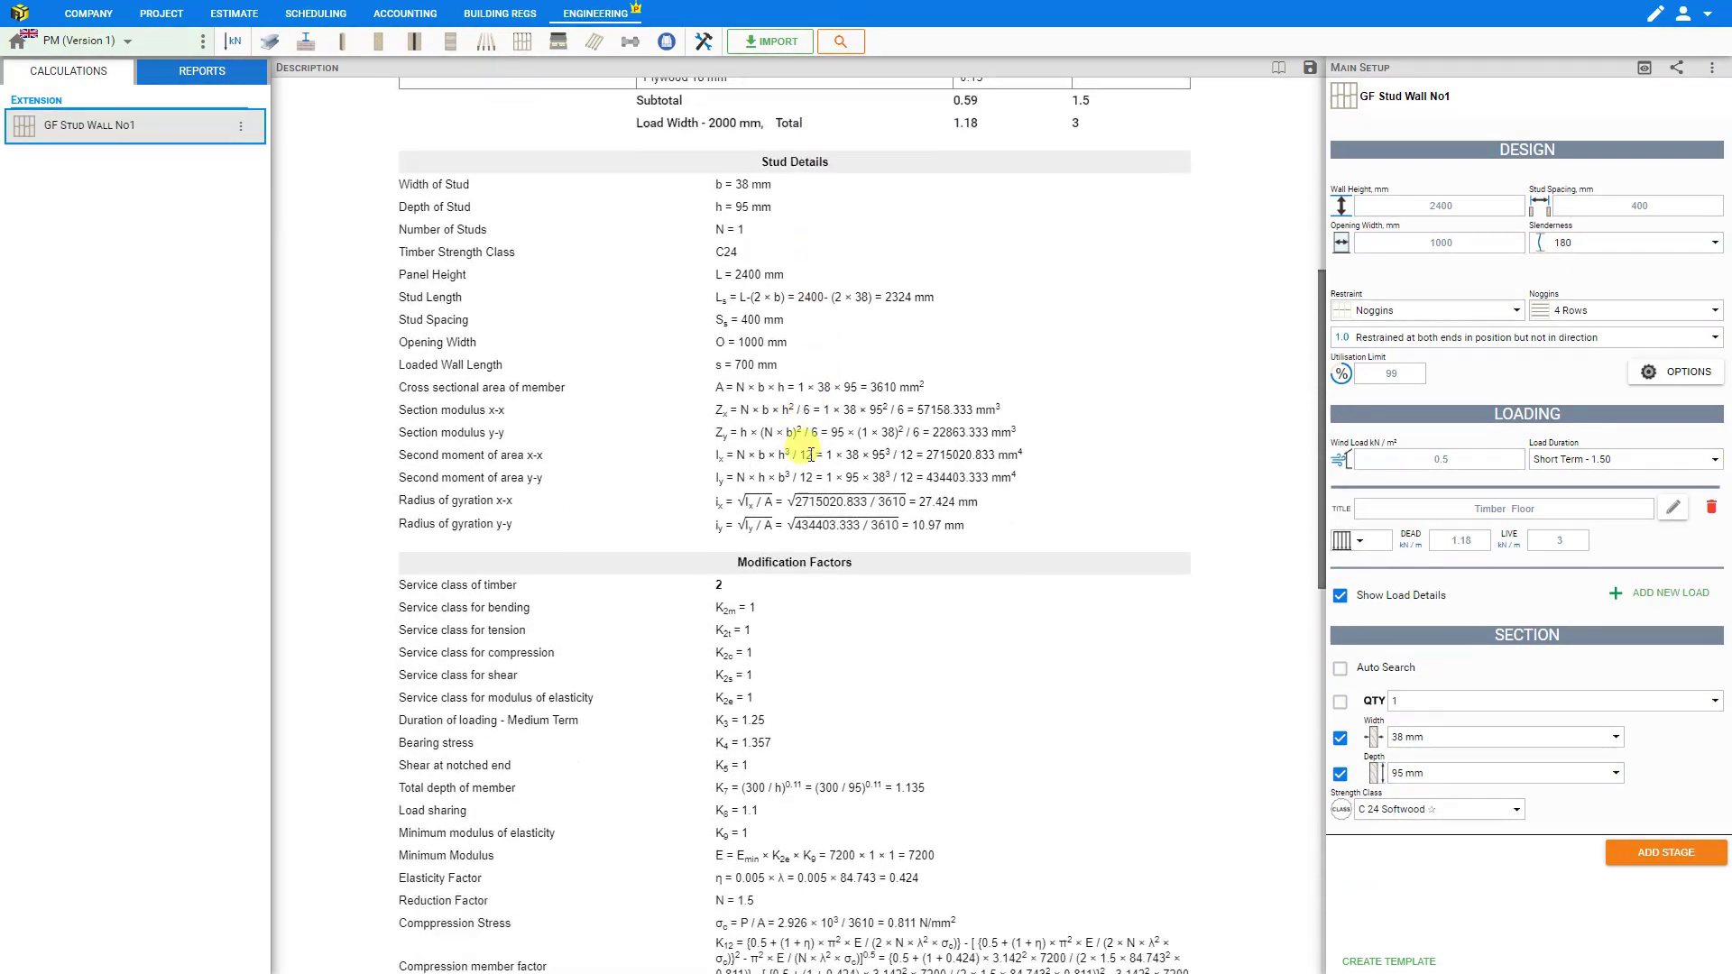
{"action": "scroll", "coordinate": [816, 559], "scroll_direction": "down", "scroll_amount": 5}
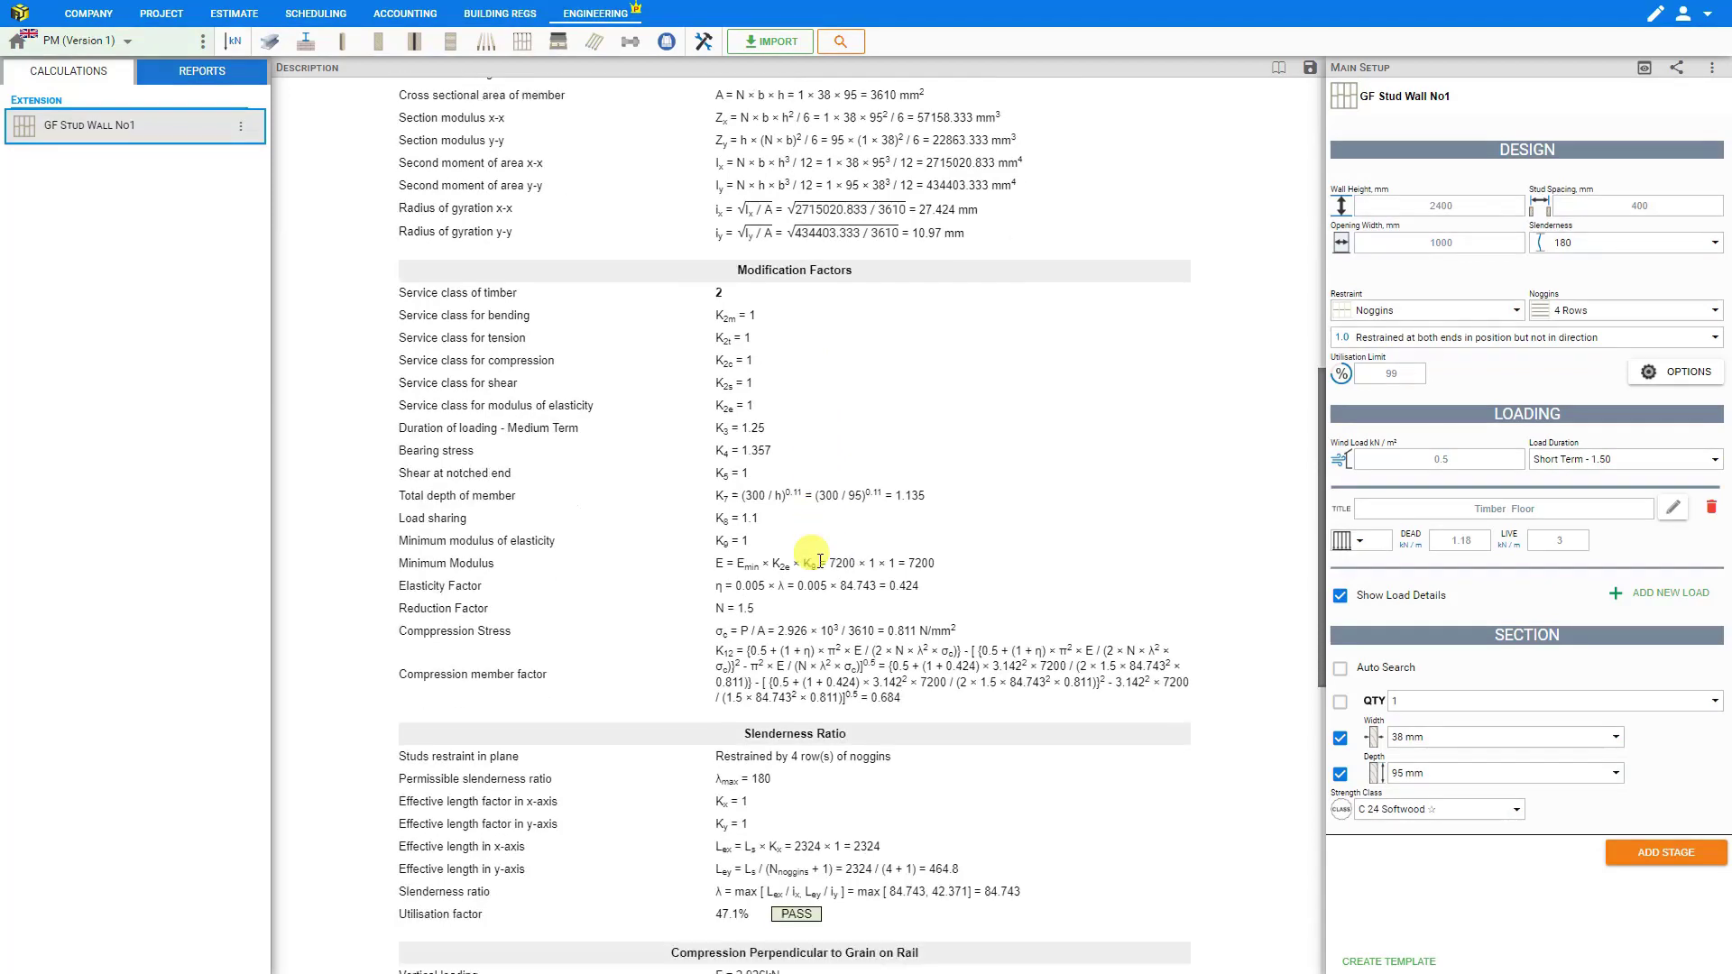
{"action": "scroll", "coordinate": [823, 572], "scroll_direction": "down", "scroll_amount": 4}
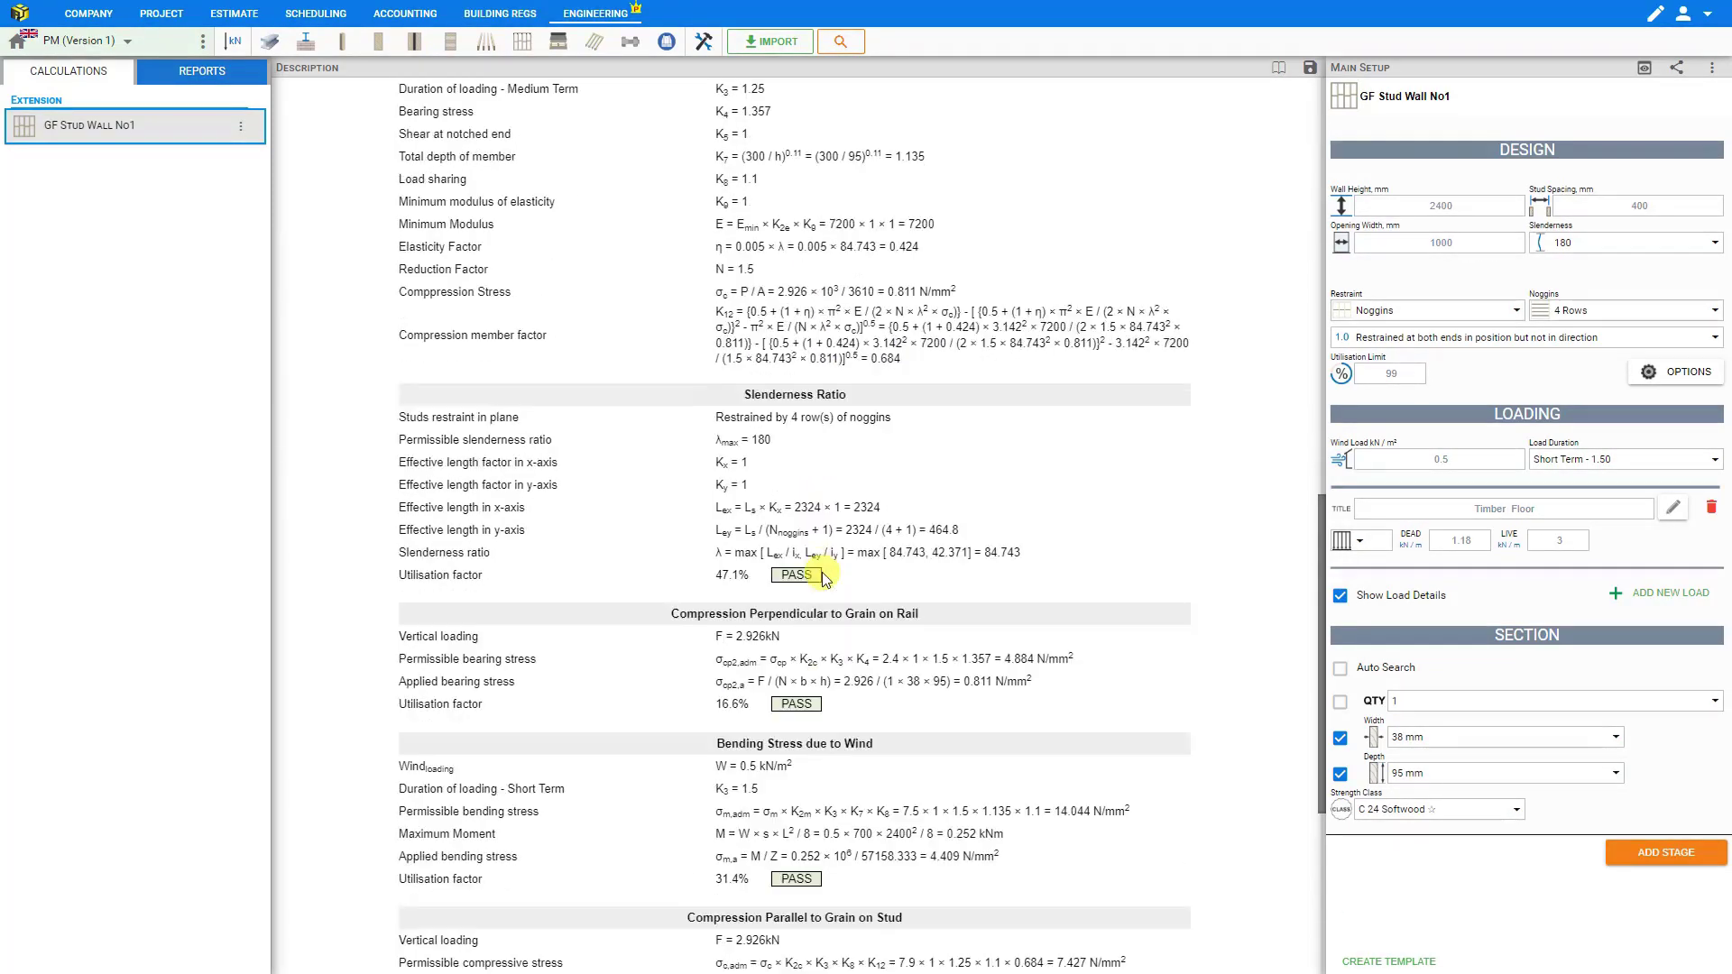
{"action": "scroll", "coordinate": [823, 577], "scroll_direction": "down", "scroll_amount": 4}
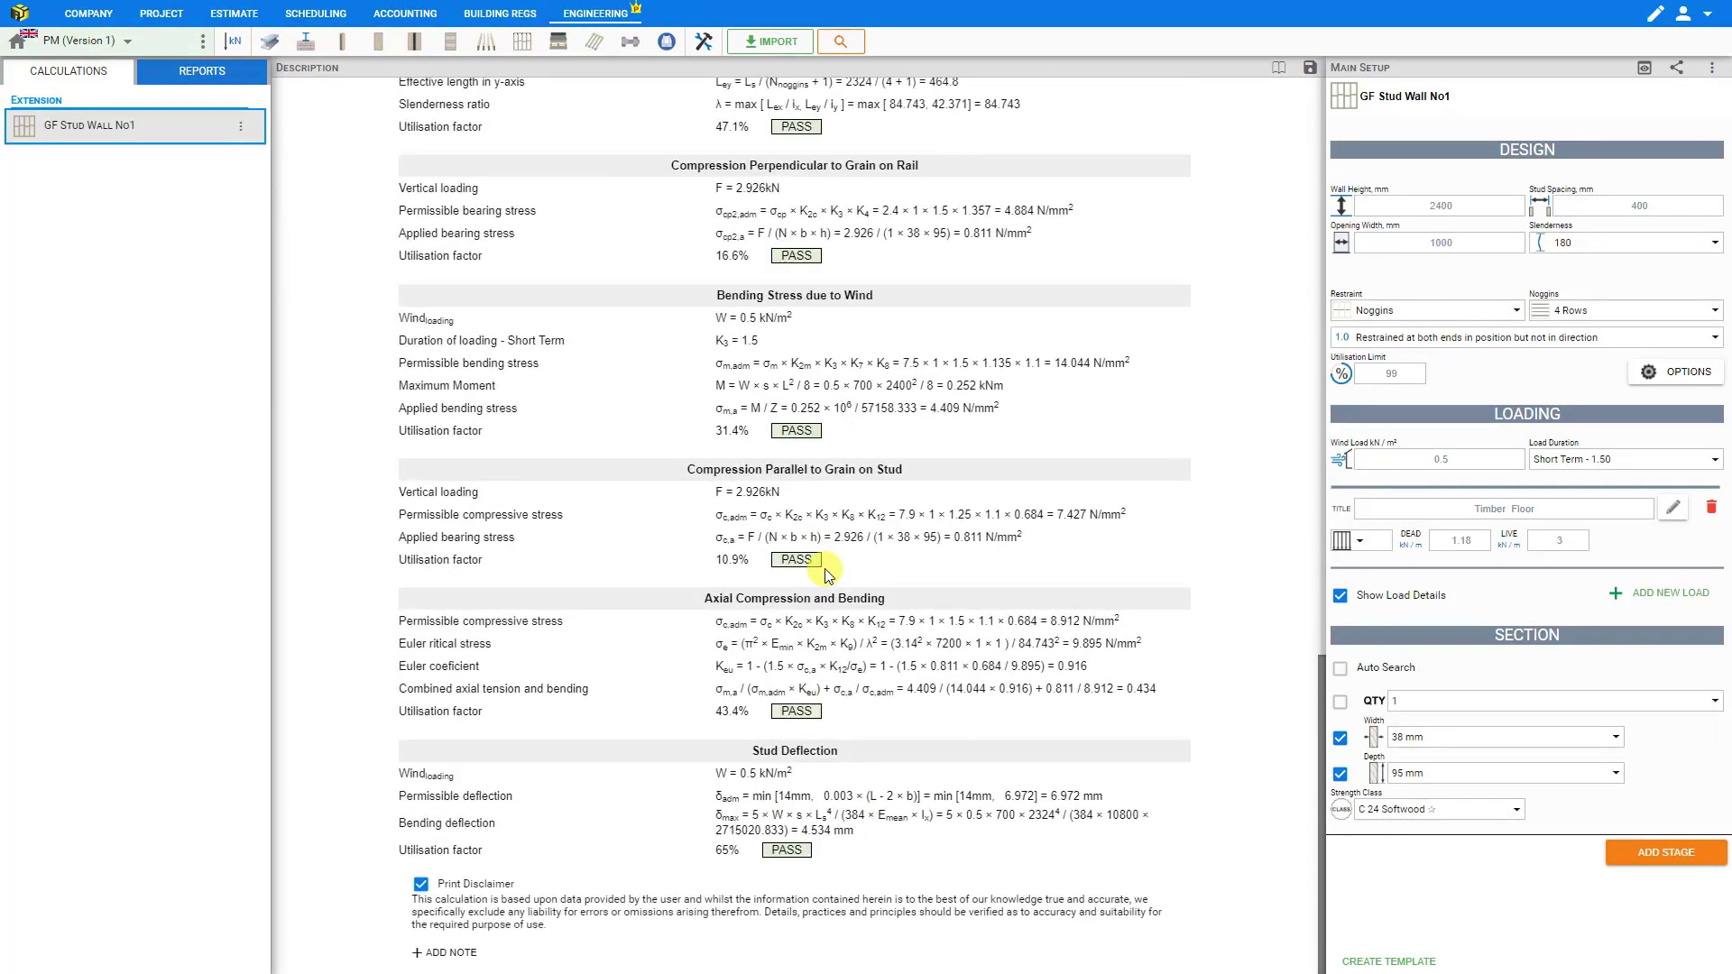
{"action": "scroll", "coordinate": [829, 569], "scroll_direction": "up", "scroll_amount": 20}
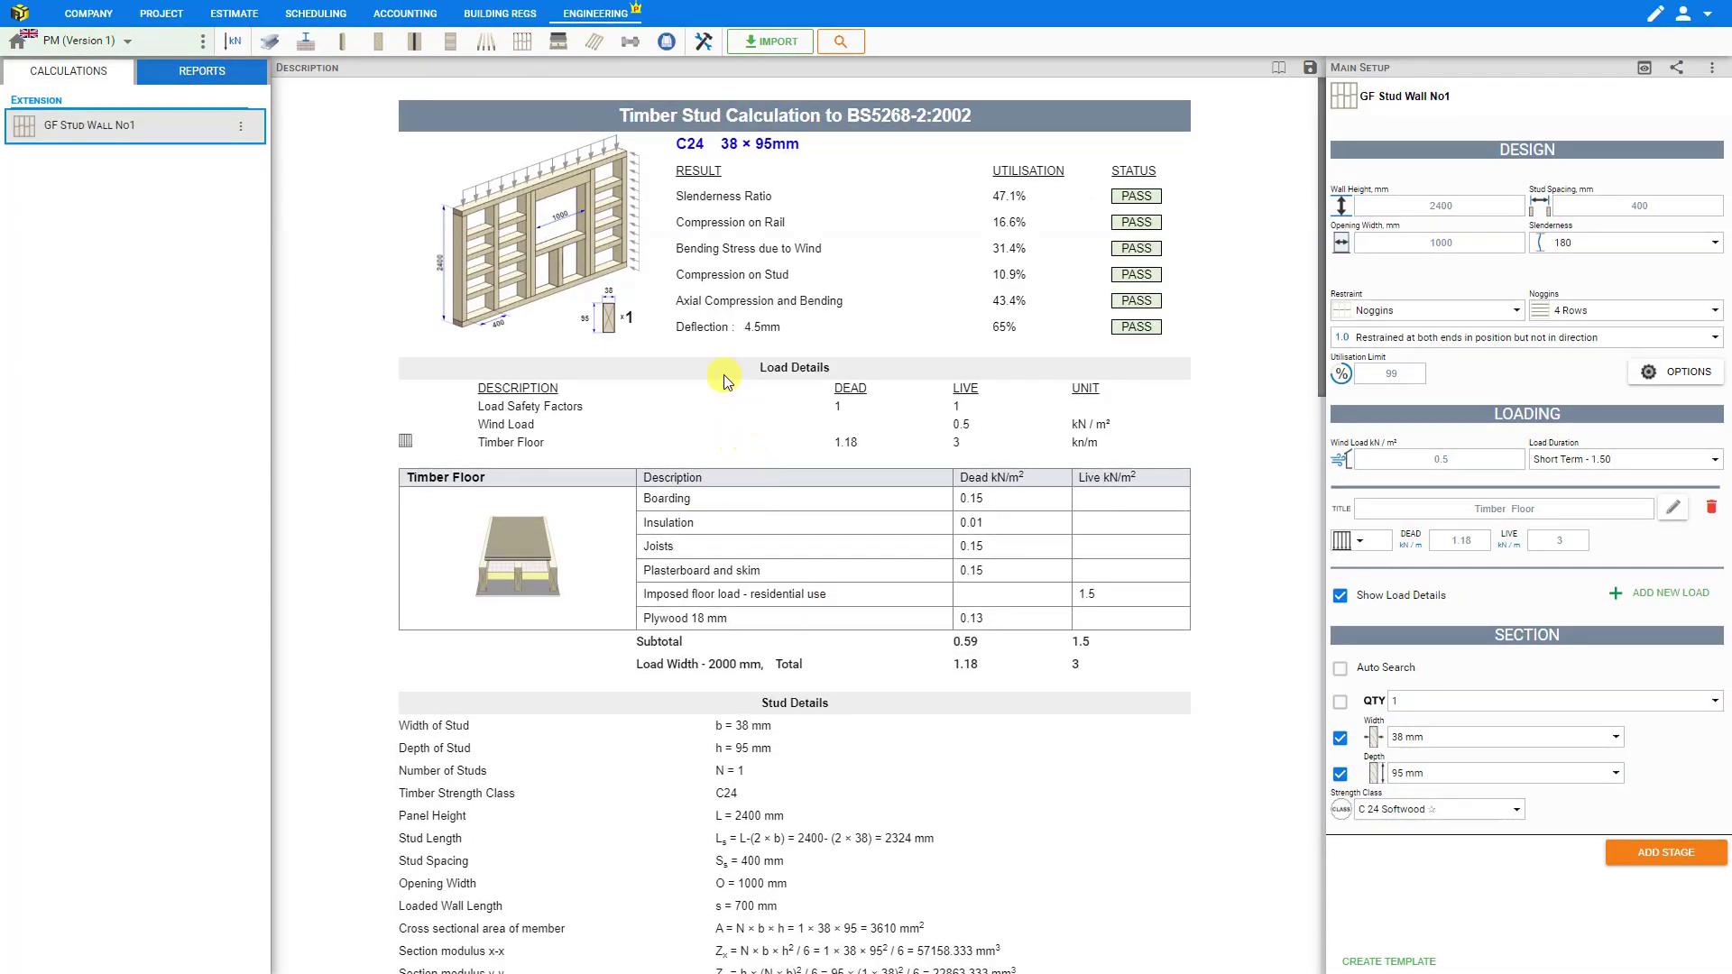
Step: Duplicate the GF Stud Wall No1 module
{"action": "left_click", "coordinate": [521, 41]}
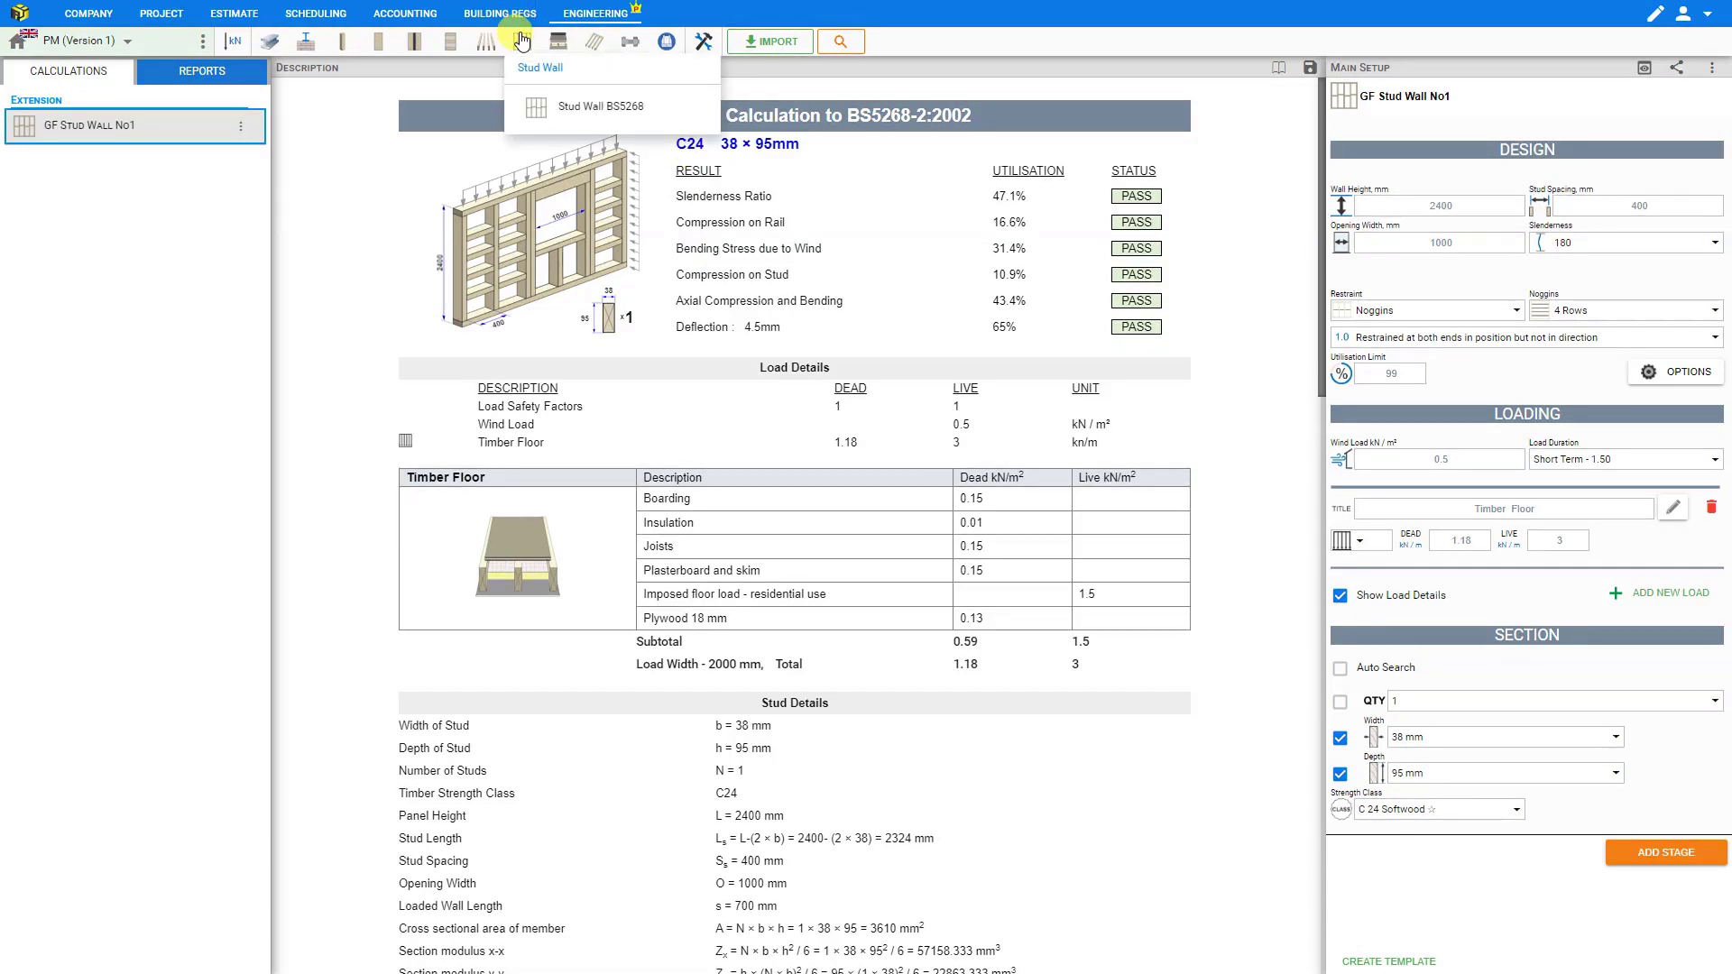
{"action": "left_click", "coordinate": [238, 126]}
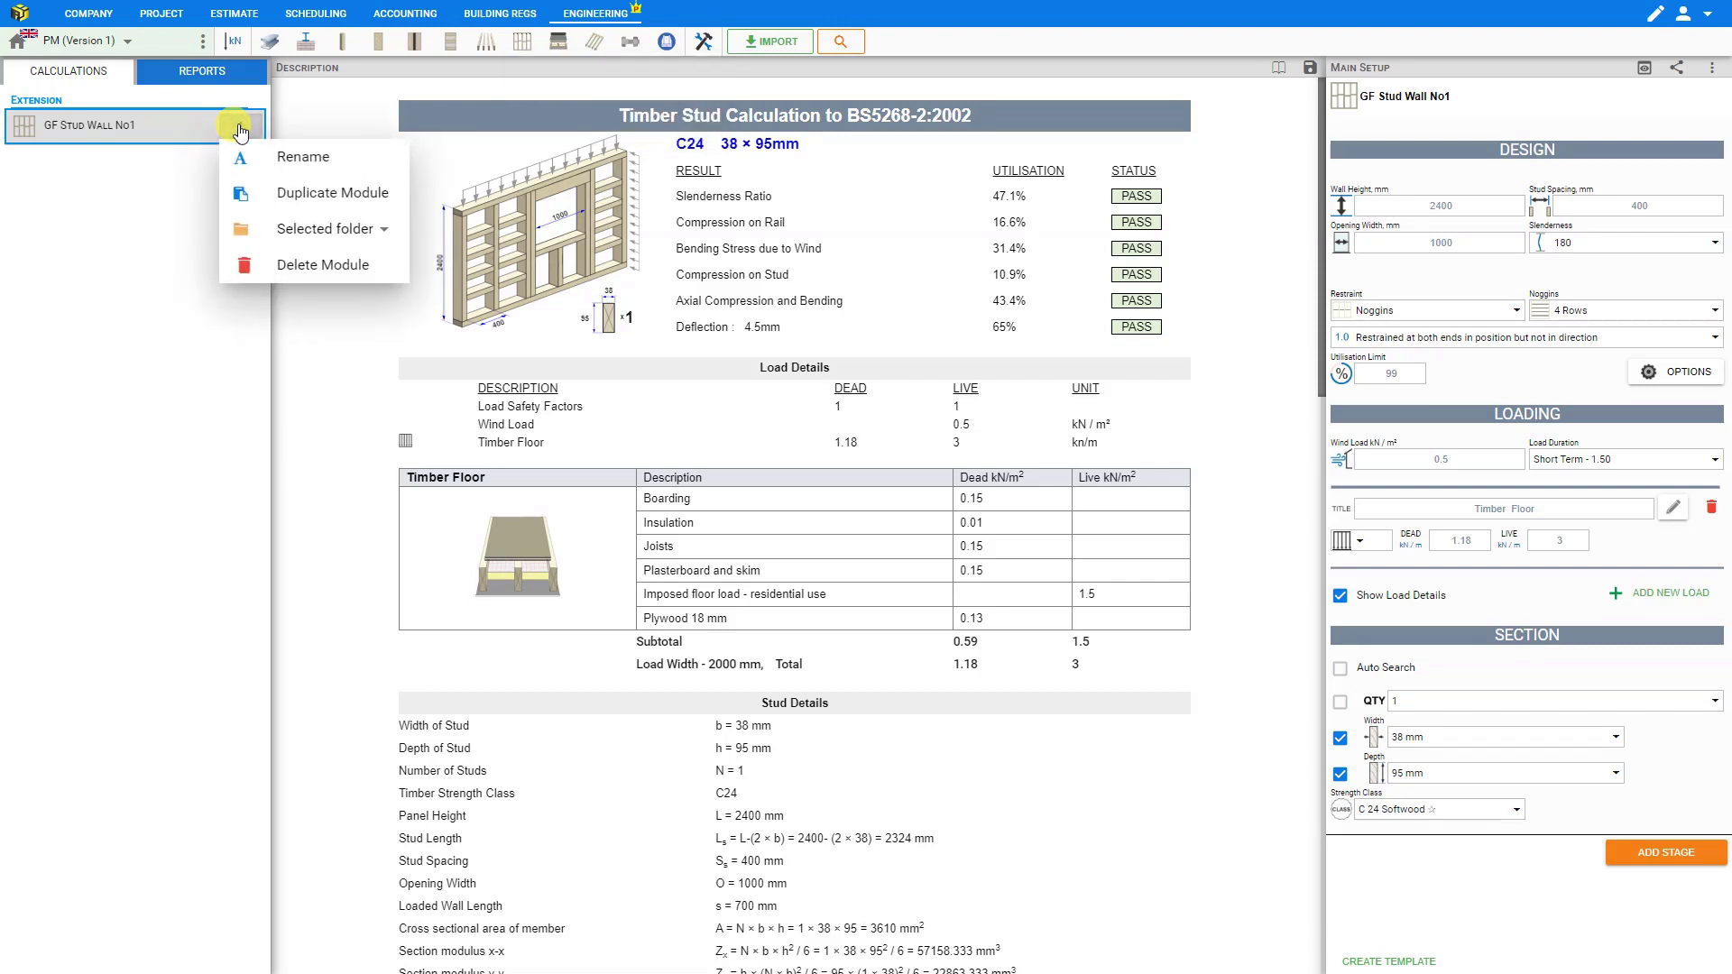
{"action": "left_click", "coordinate": [324, 195]}
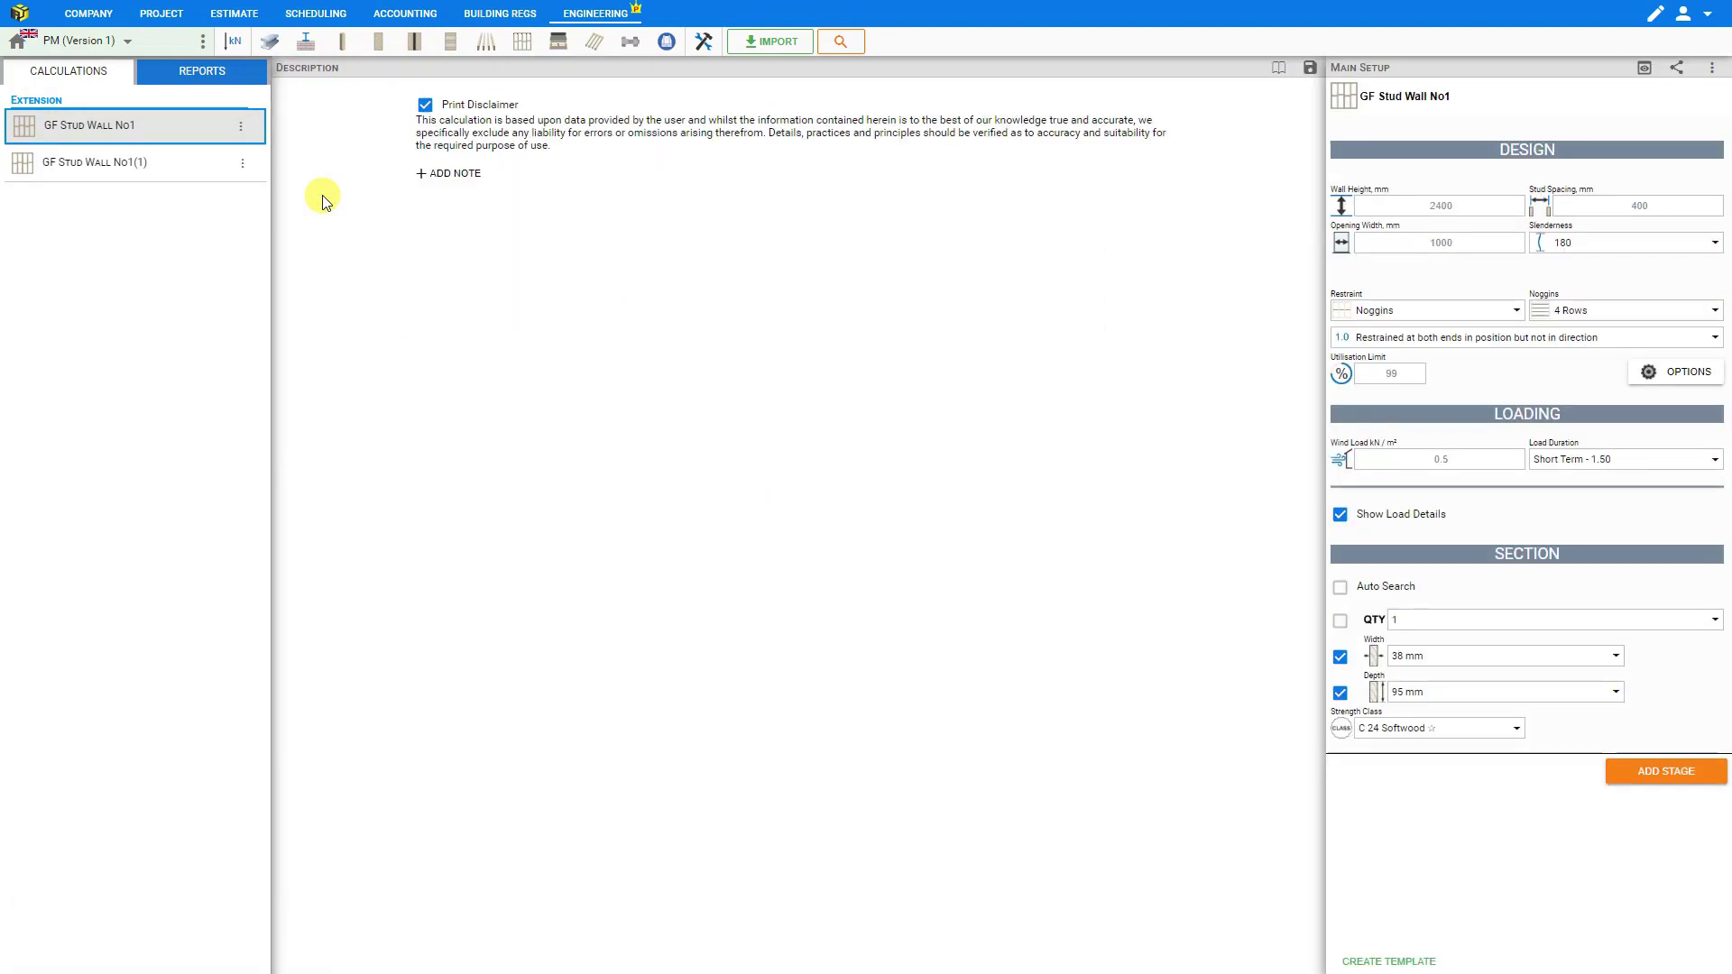
Step: Open the duplicated stud wall calculation and rename it GF Stud Wall No2
{"action": "left_click", "coordinate": [130, 165]}
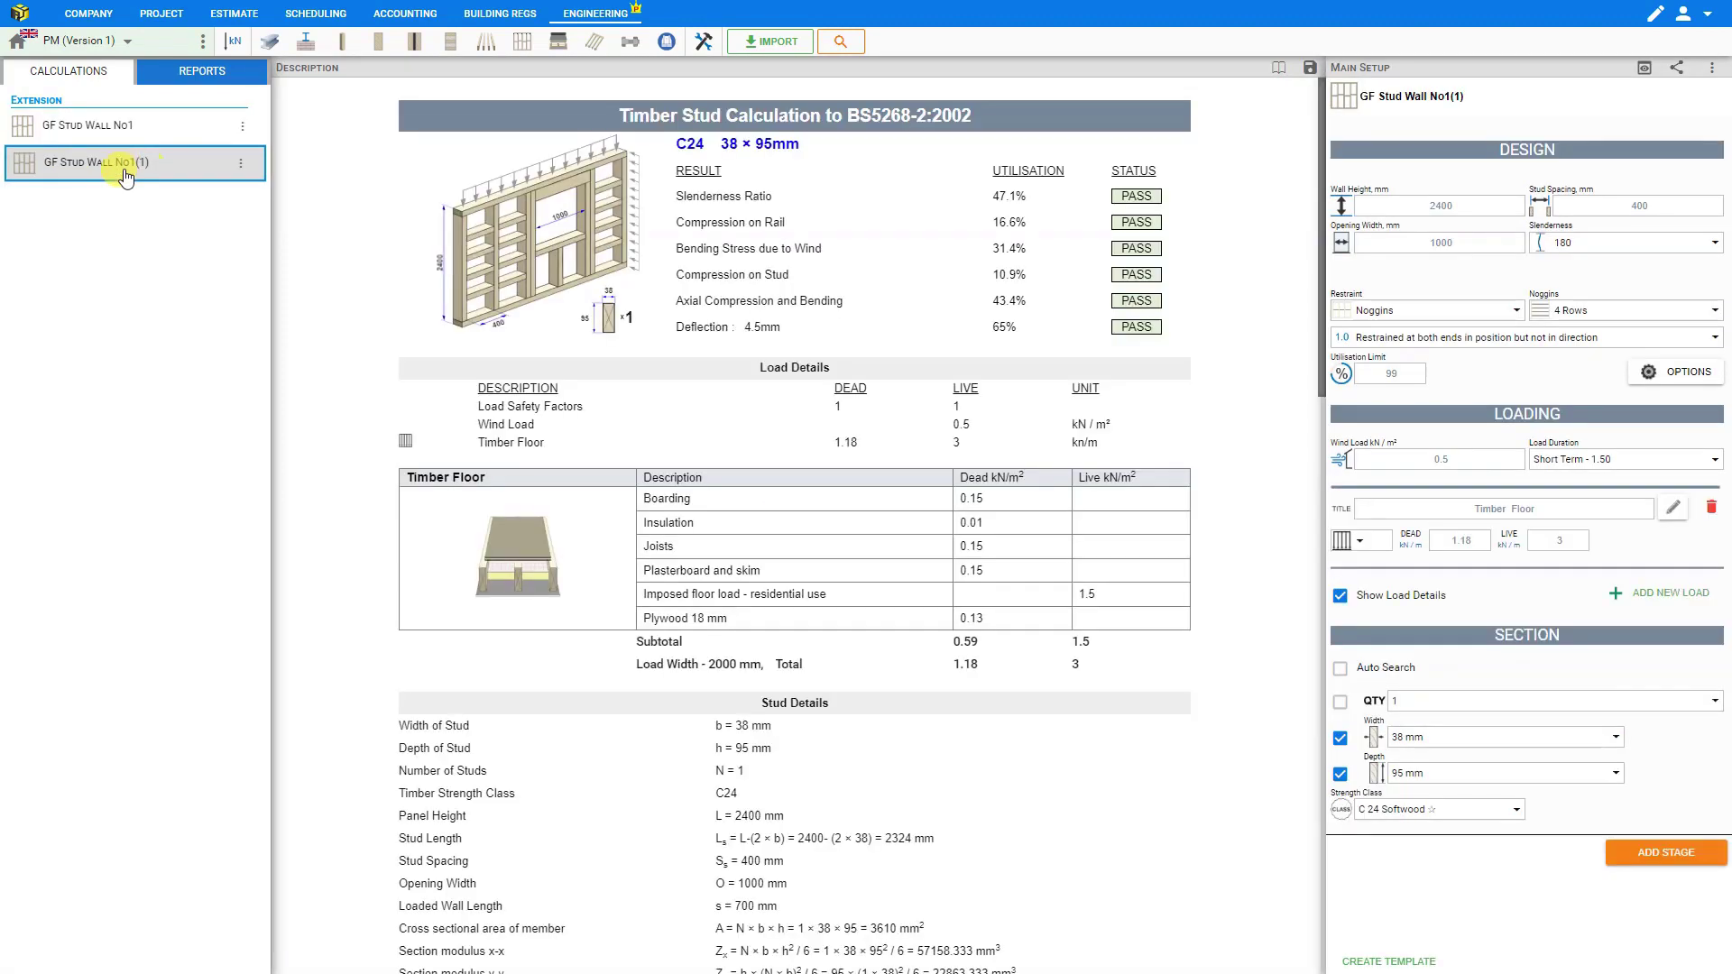
{"action": "left_click", "coordinate": [240, 163]}
{"action": "left_click", "coordinate": [277, 204]}
{"action": "key", "text": "BackSpace"}
{"action": "key", "text": "BackSpace"}
{"action": "key", "text": "BackSpace"}
{"action": "key", "text": "BackSpace"}
{"action": "type", "text": "2"}
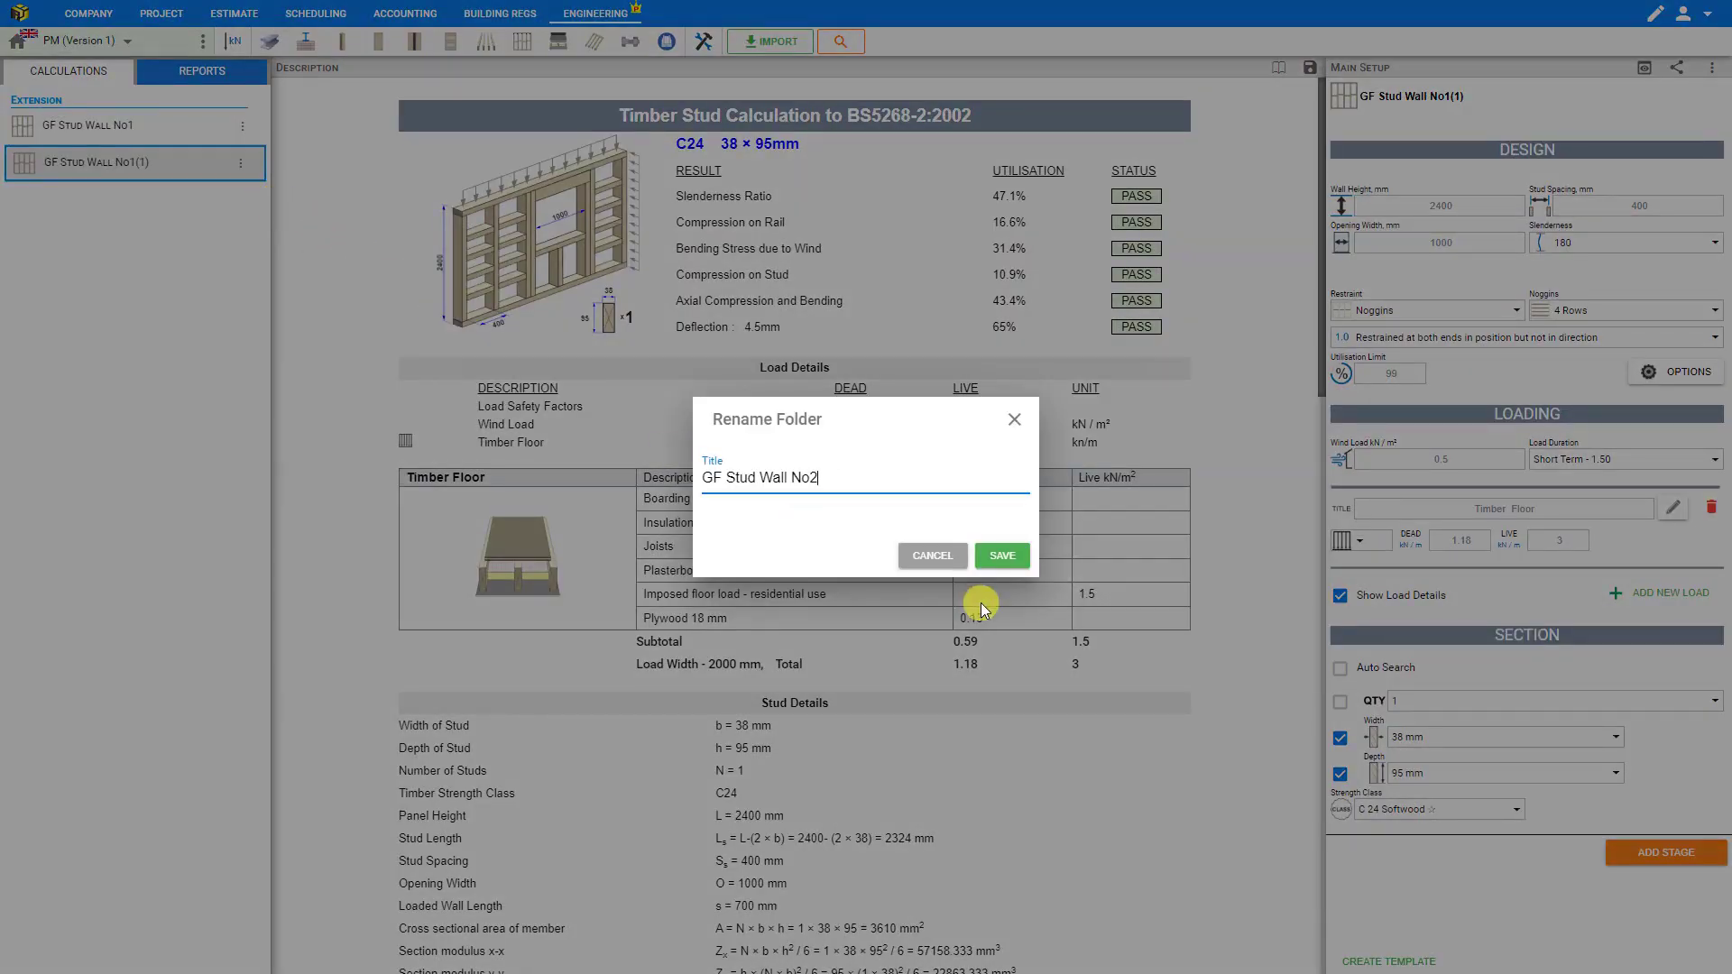
{"action": "left_click", "coordinate": [1004, 556]}
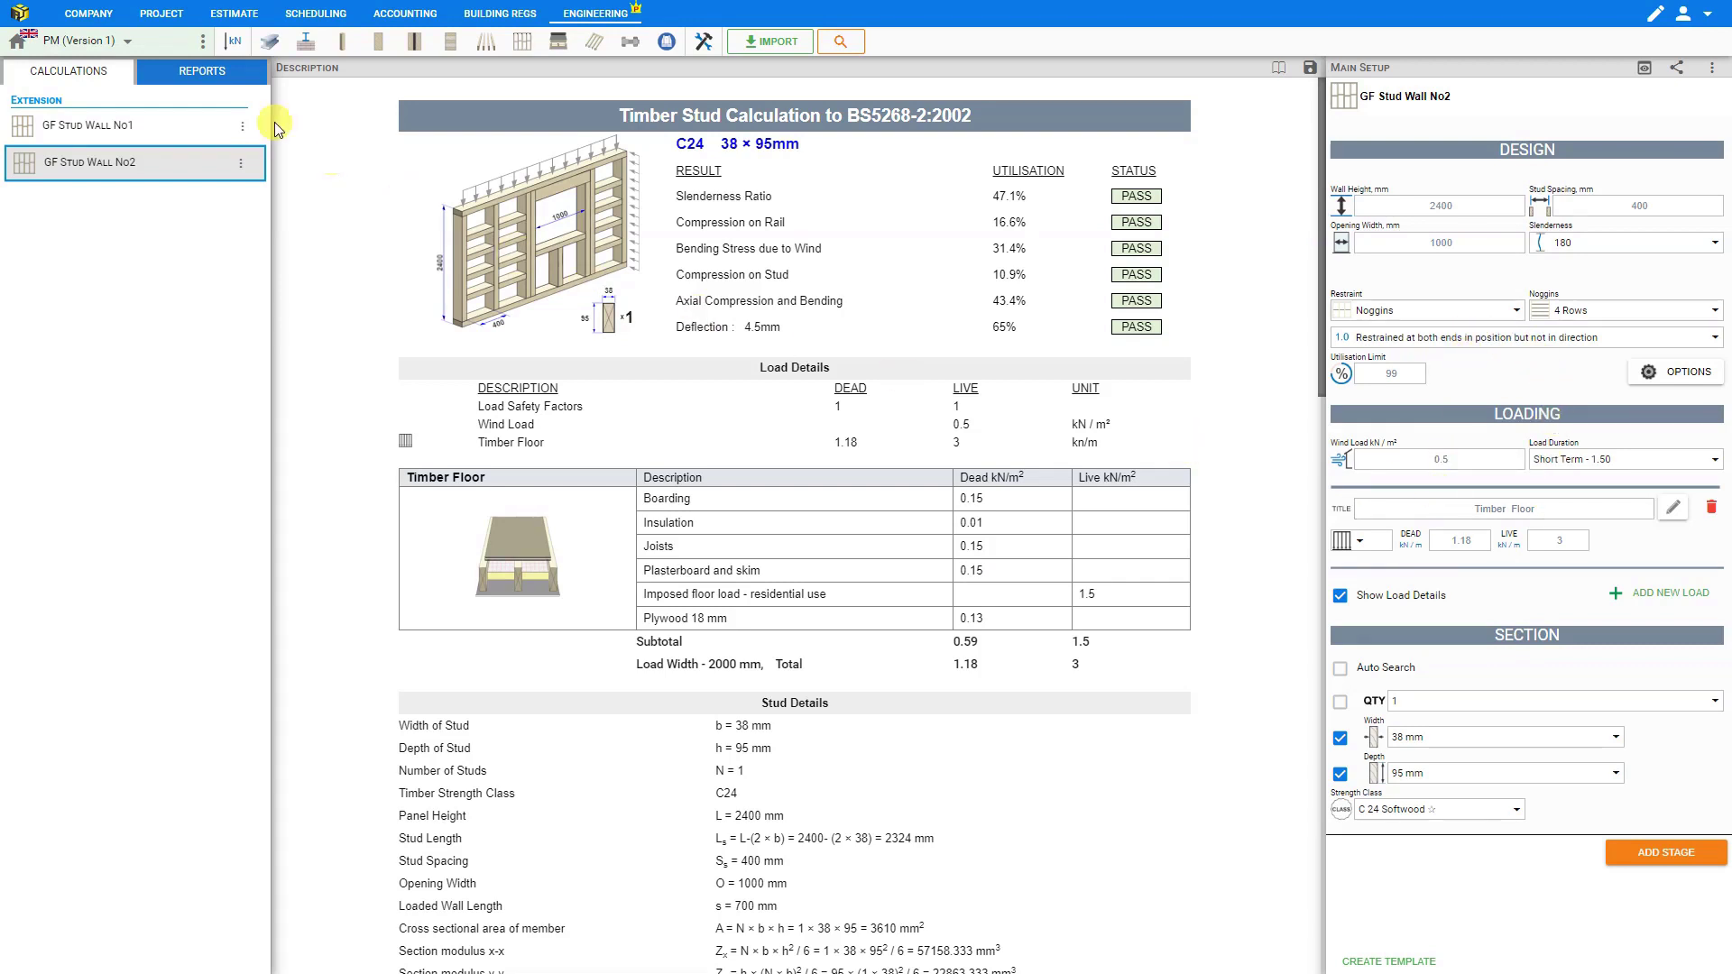
Step: Preview the PDF export of the structural calculations report, choose the Logo on Left header, and close the export without downloading
{"action": "left_click", "coordinate": [203, 72]}
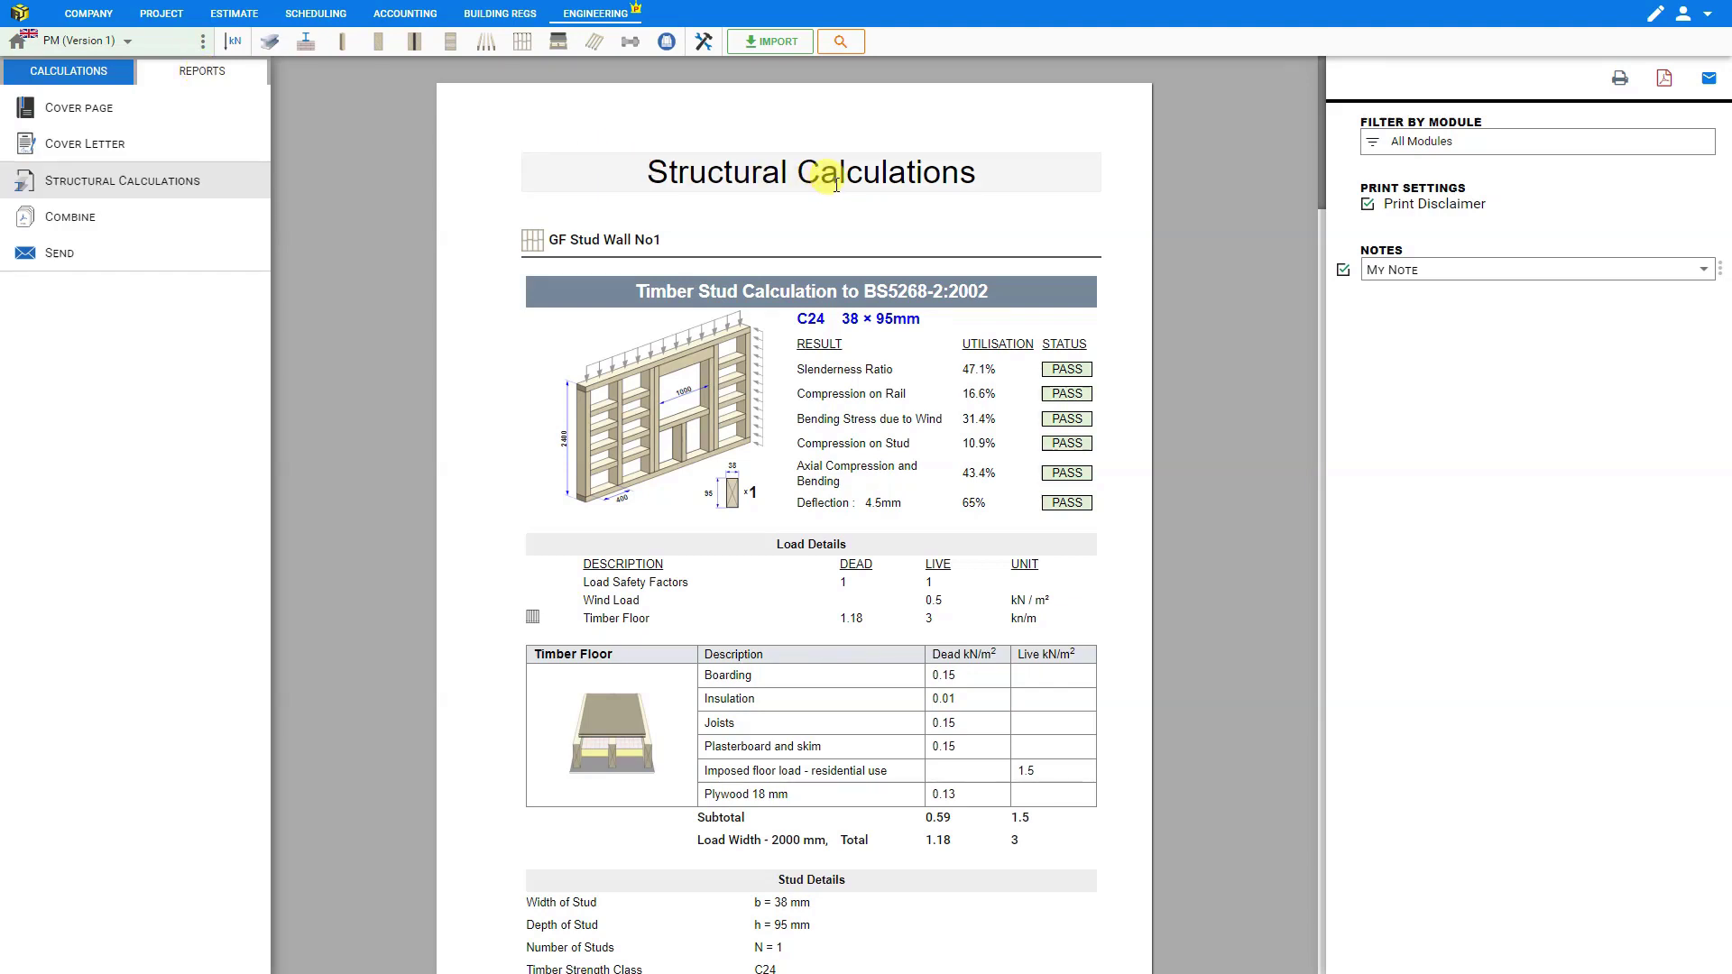
{"action": "left_click", "coordinate": [1663, 80]}
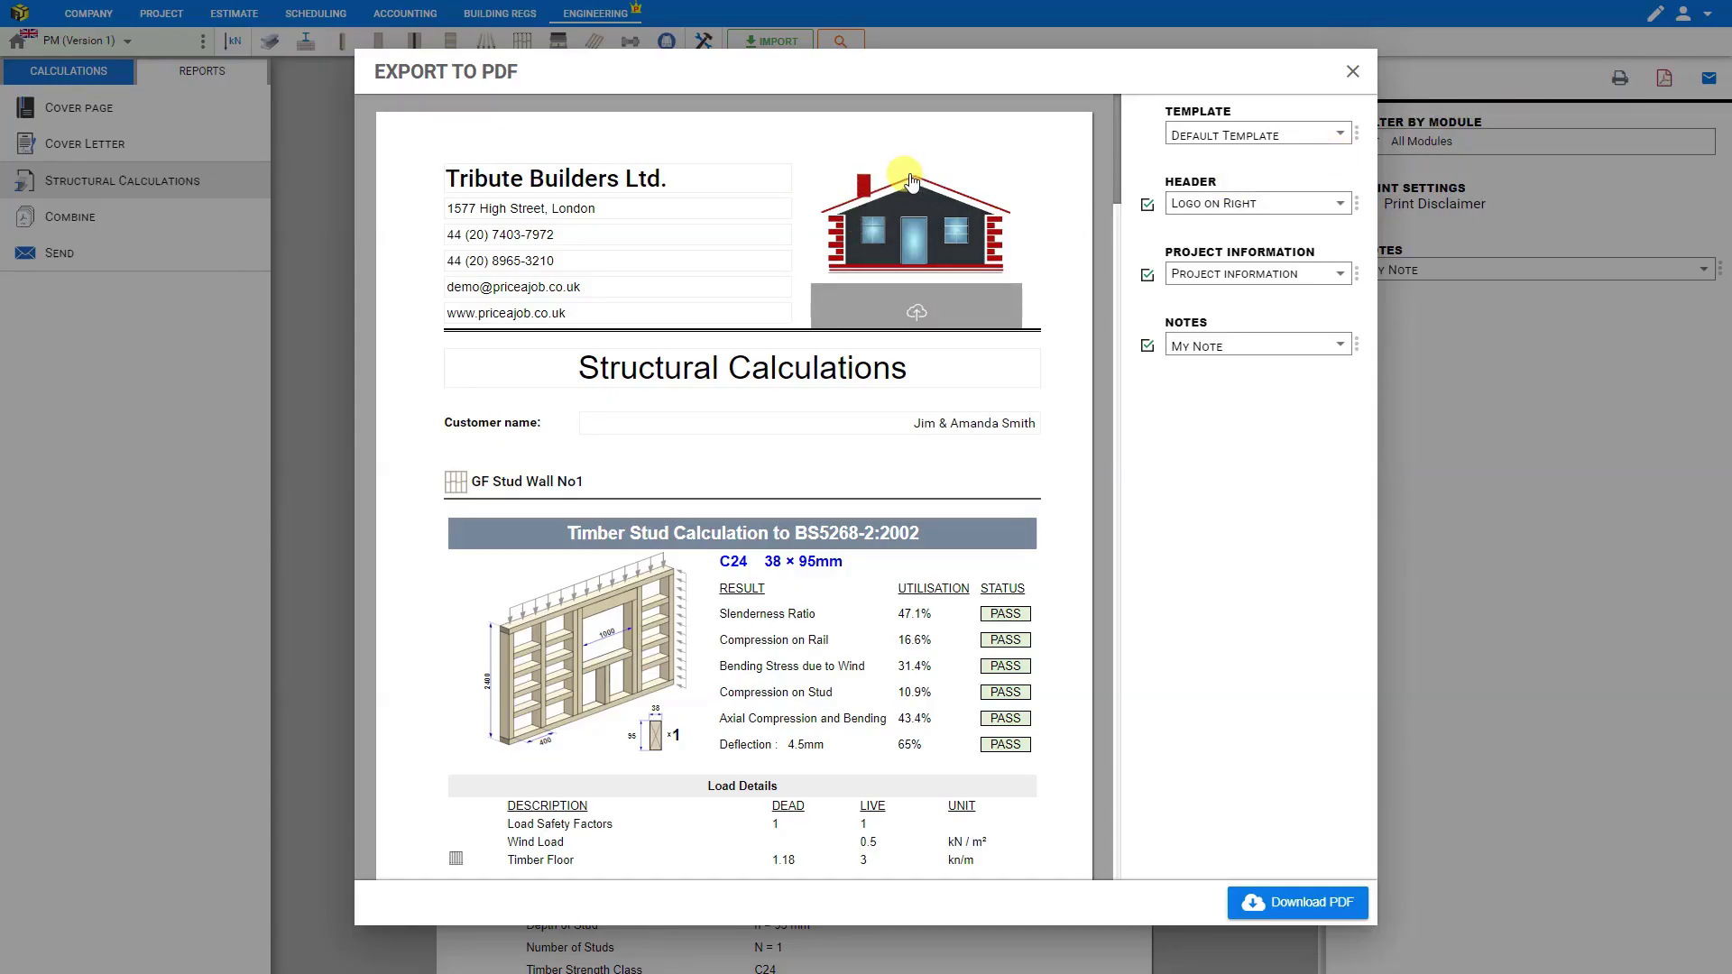
{"action": "left_click", "coordinate": [1335, 206]}
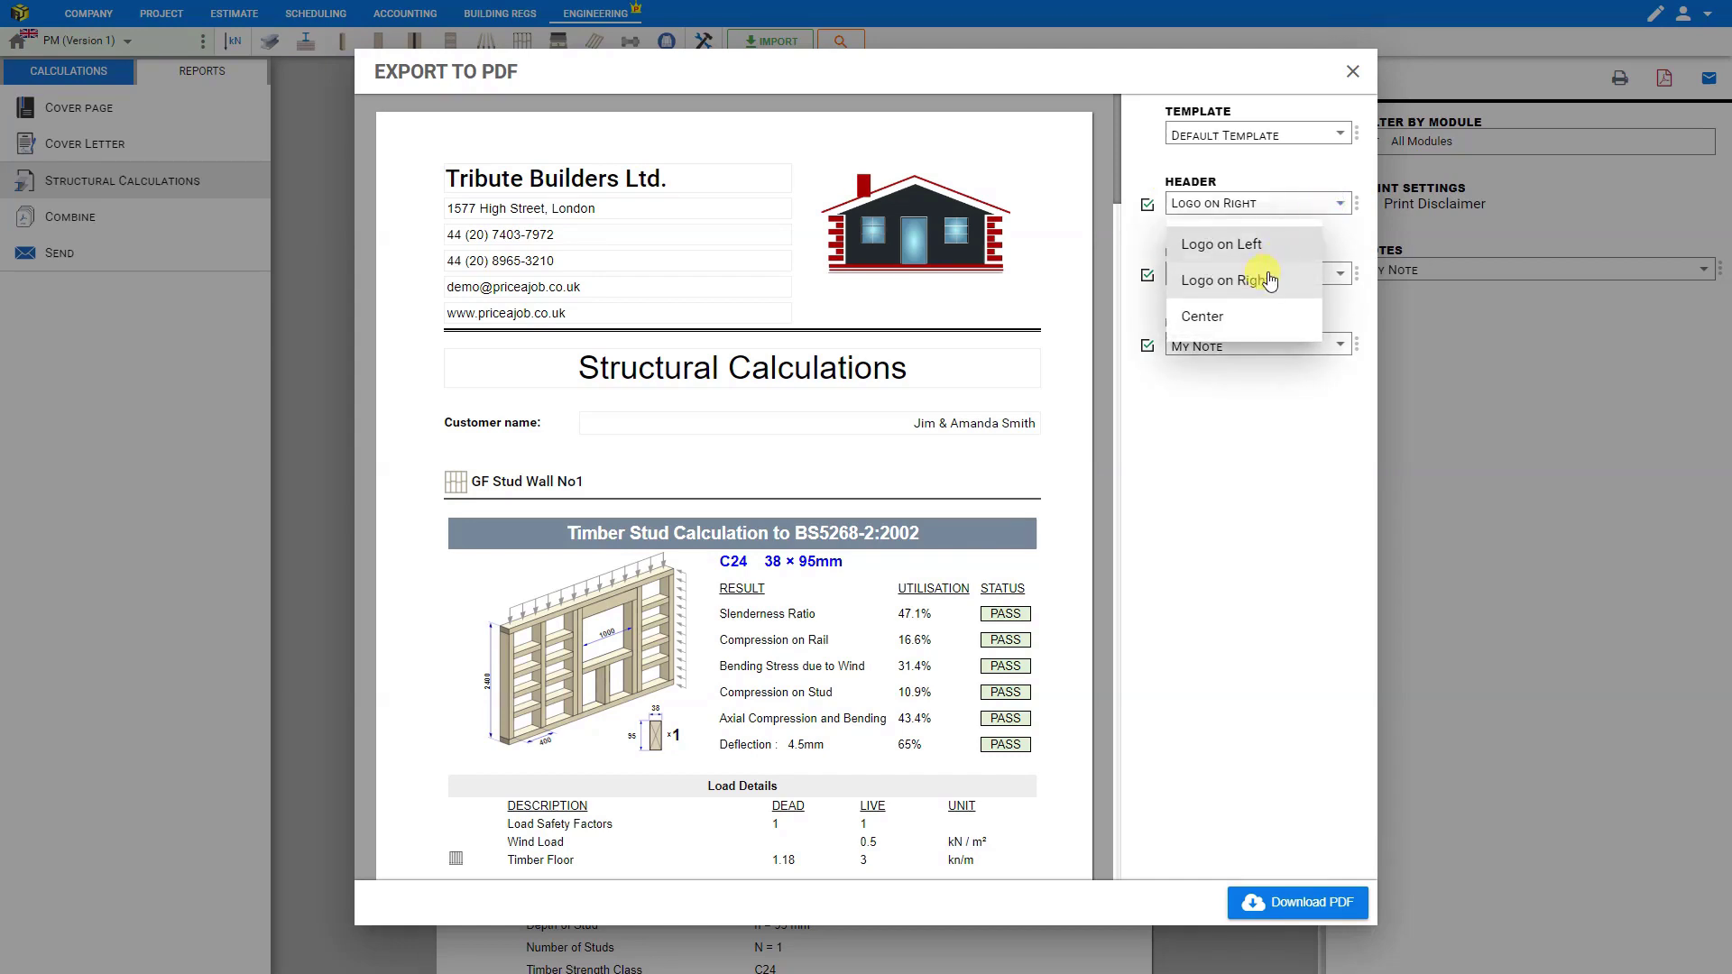
{"action": "left_click", "coordinate": [1222, 244]}
{"action": "left_click", "coordinate": [1353, 71]}
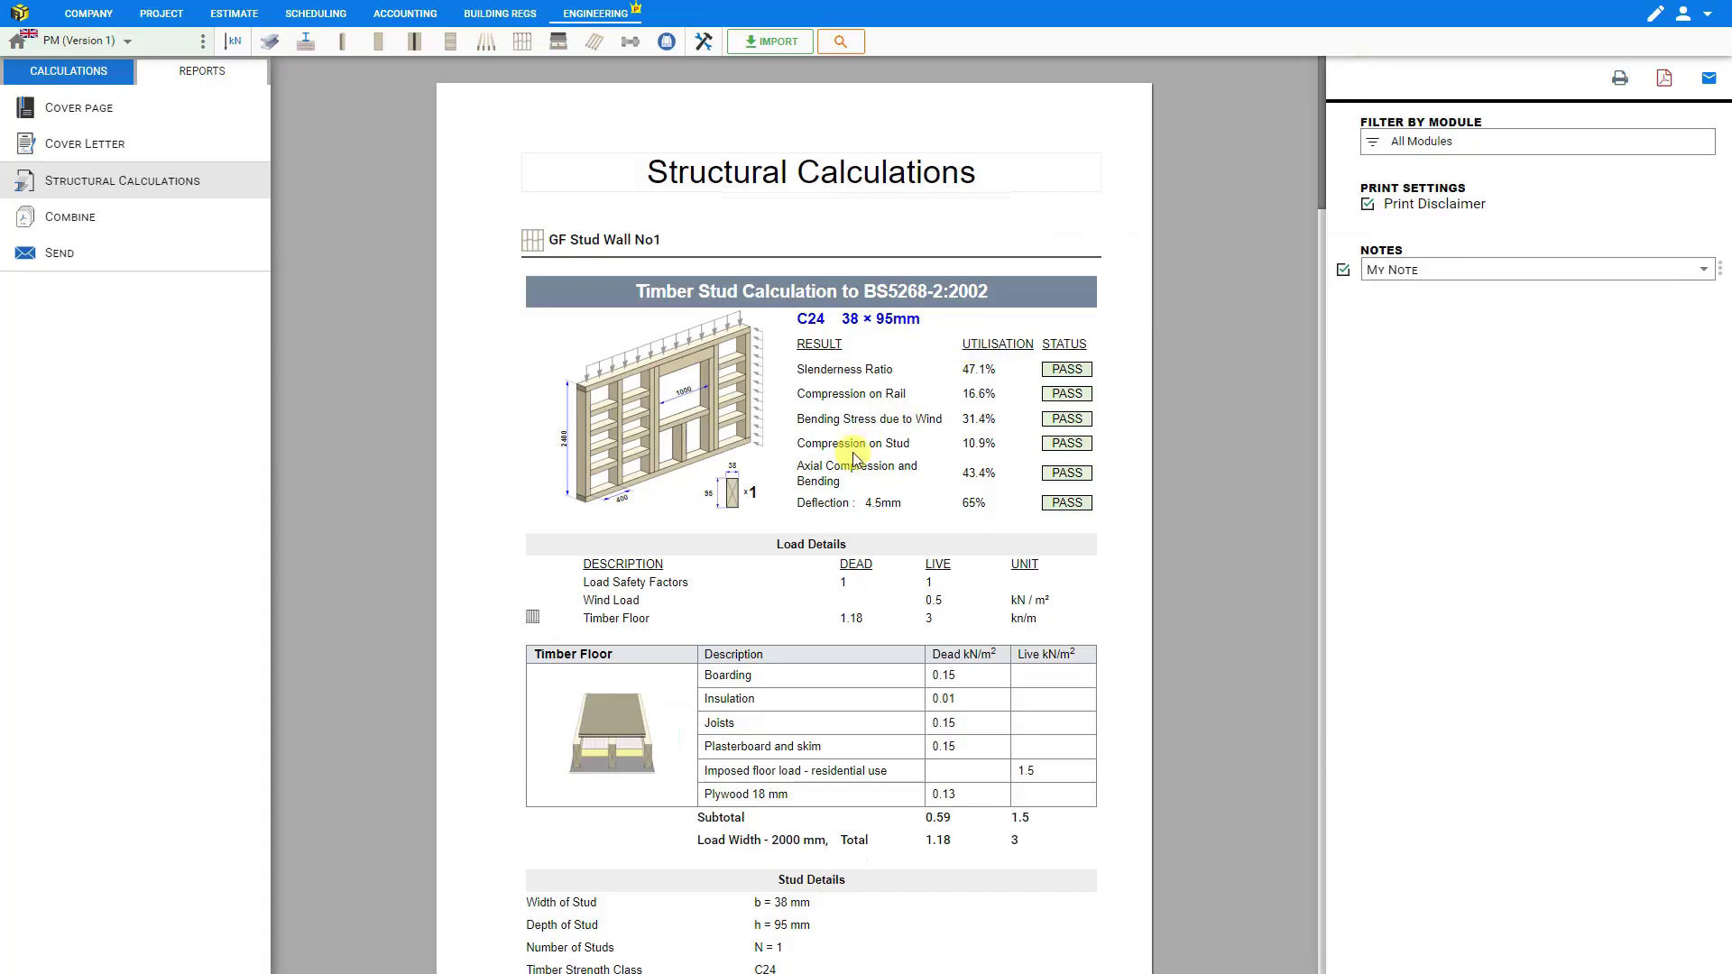
Step: Enter "notes" as the note at the report's end and add the Structural Members template note about the final price for steel beams
{"action": "scroll", "coordinate": [853, 456], "scroll_direction": "down", "scroll_amount": 20}
{"action": "scroll", "coordinate": [854, 462], "scroll_direction": "down", "scroll_amount": 20}
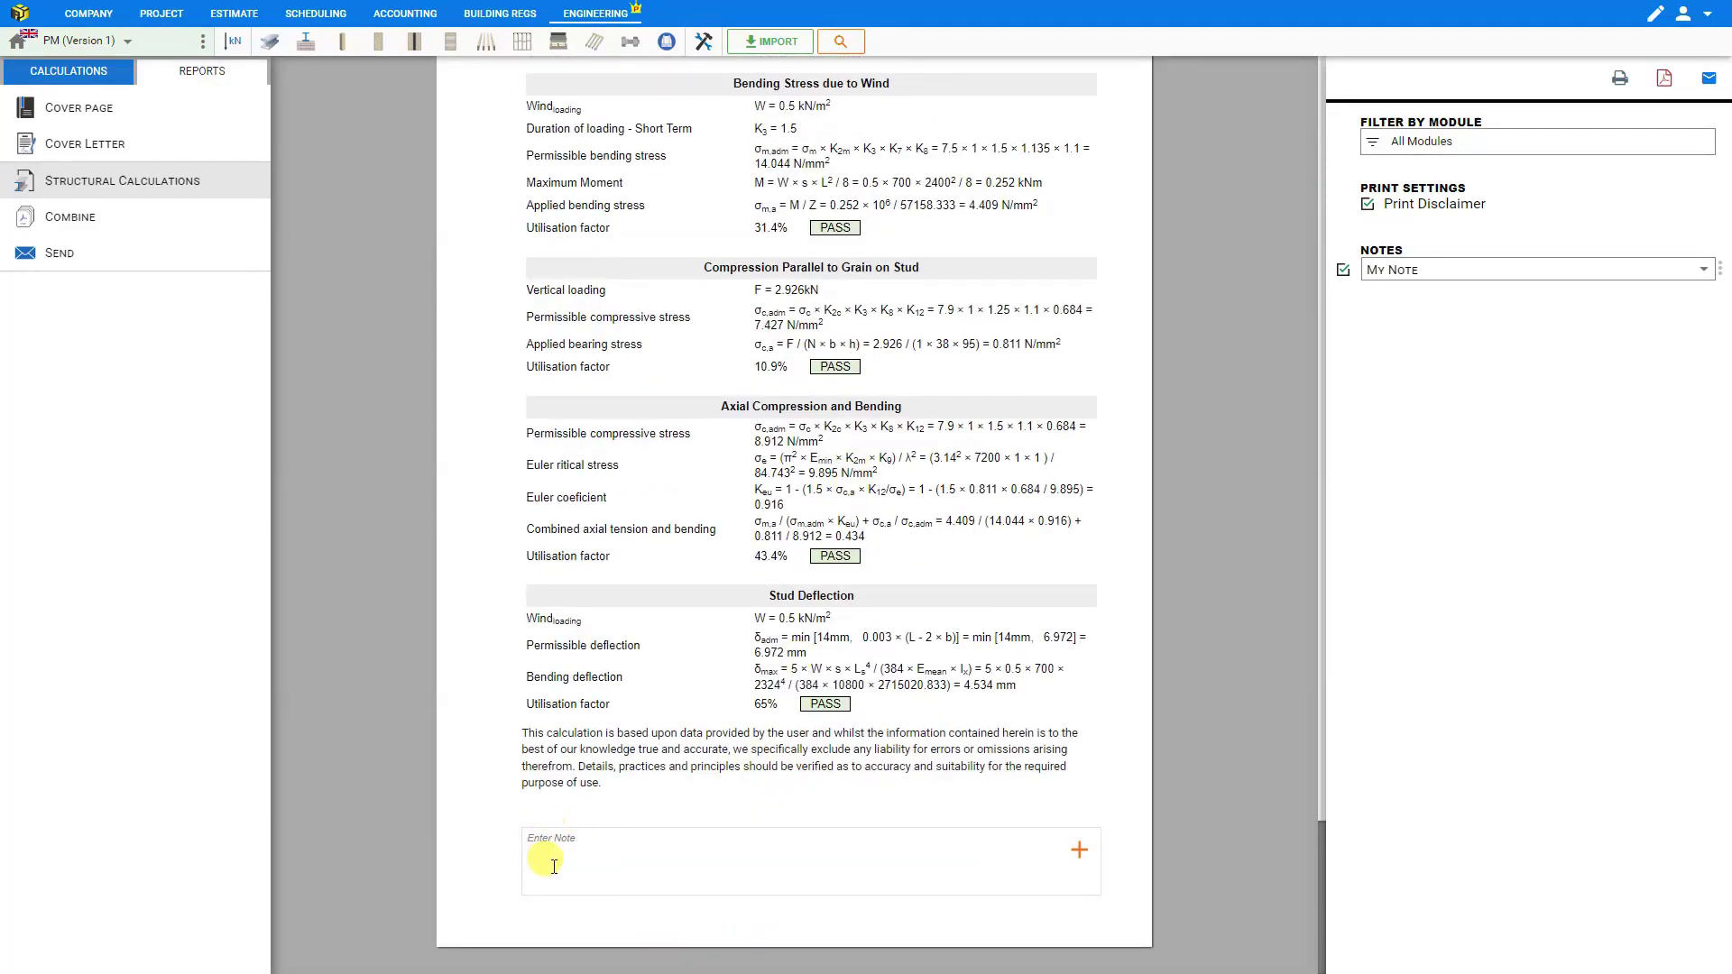
{"action": "type", "text": "notes"}
{"action": "left_click", "coordinate": [1079, 853]}
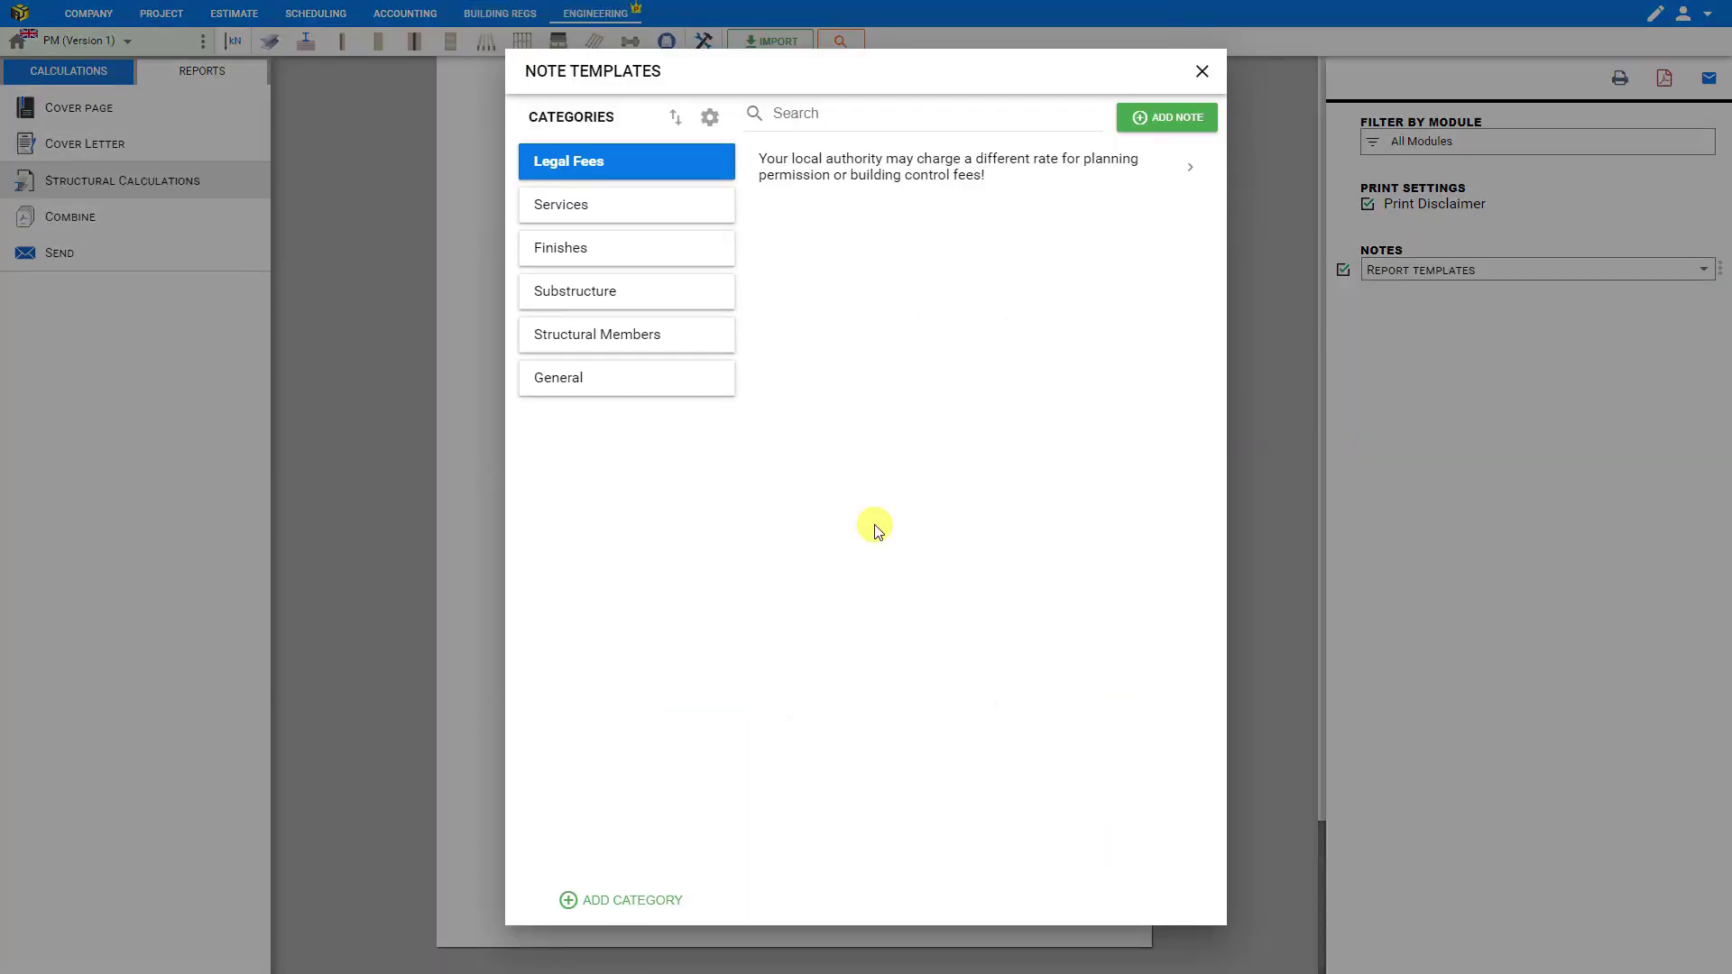
{"action": "left_click", "coordinate": [600, 339]}
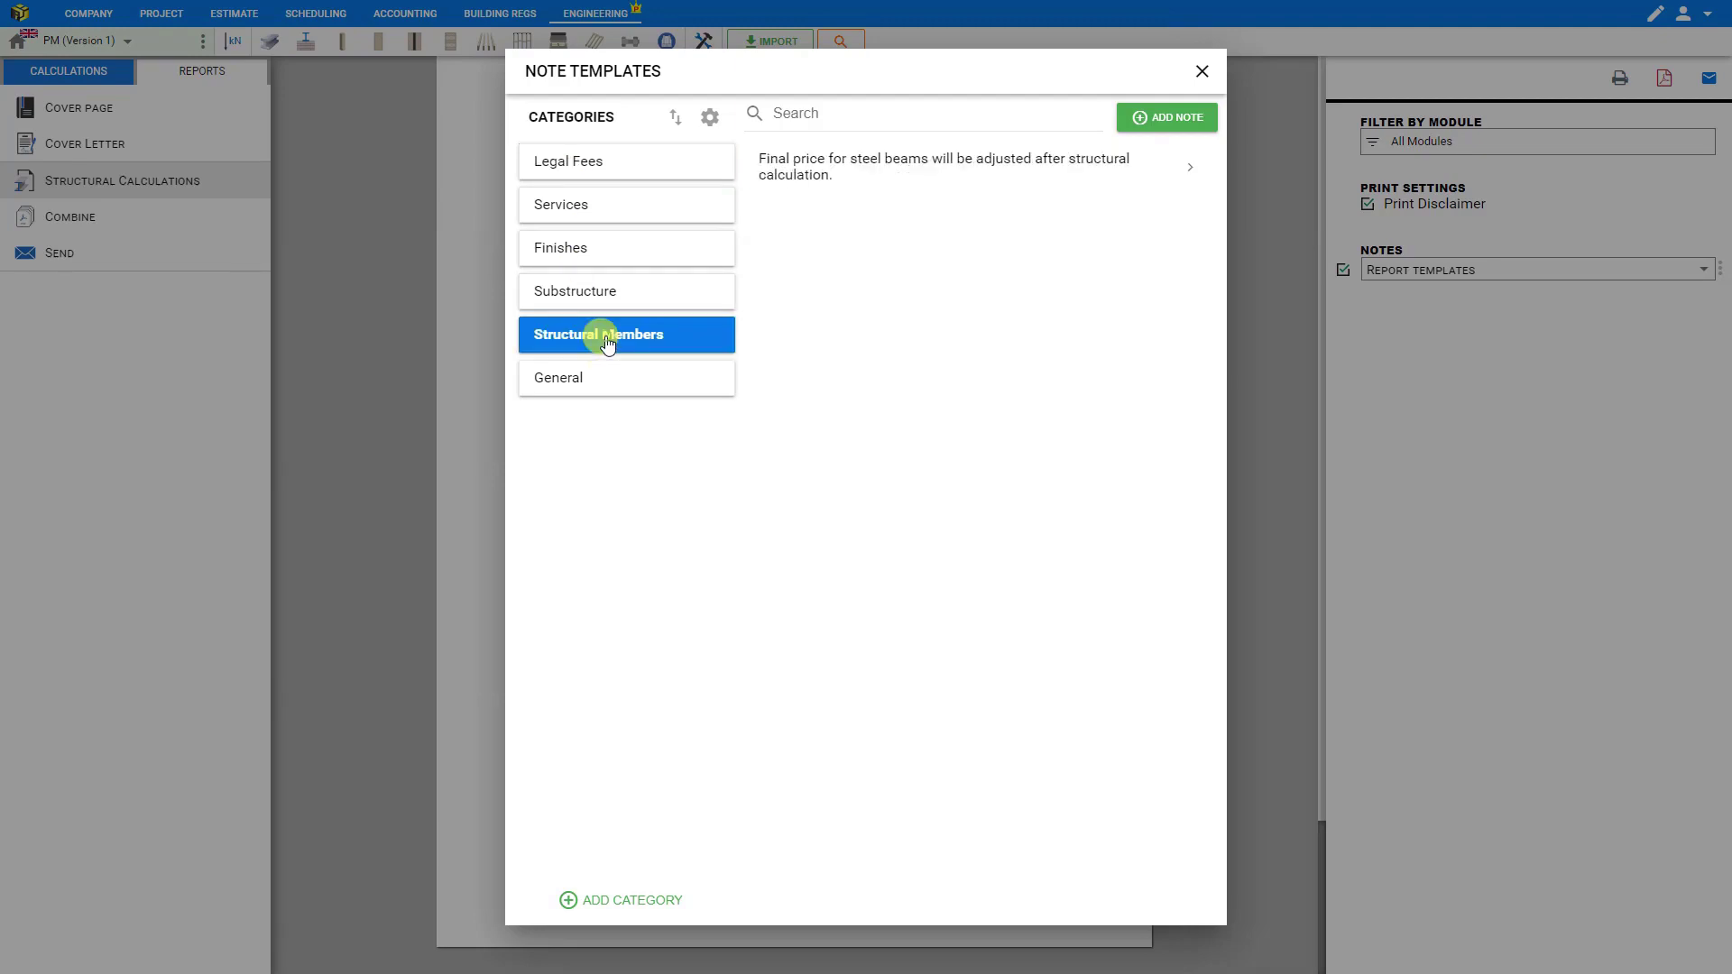
{"action": "left_click", "coordinate": [870, 178]}
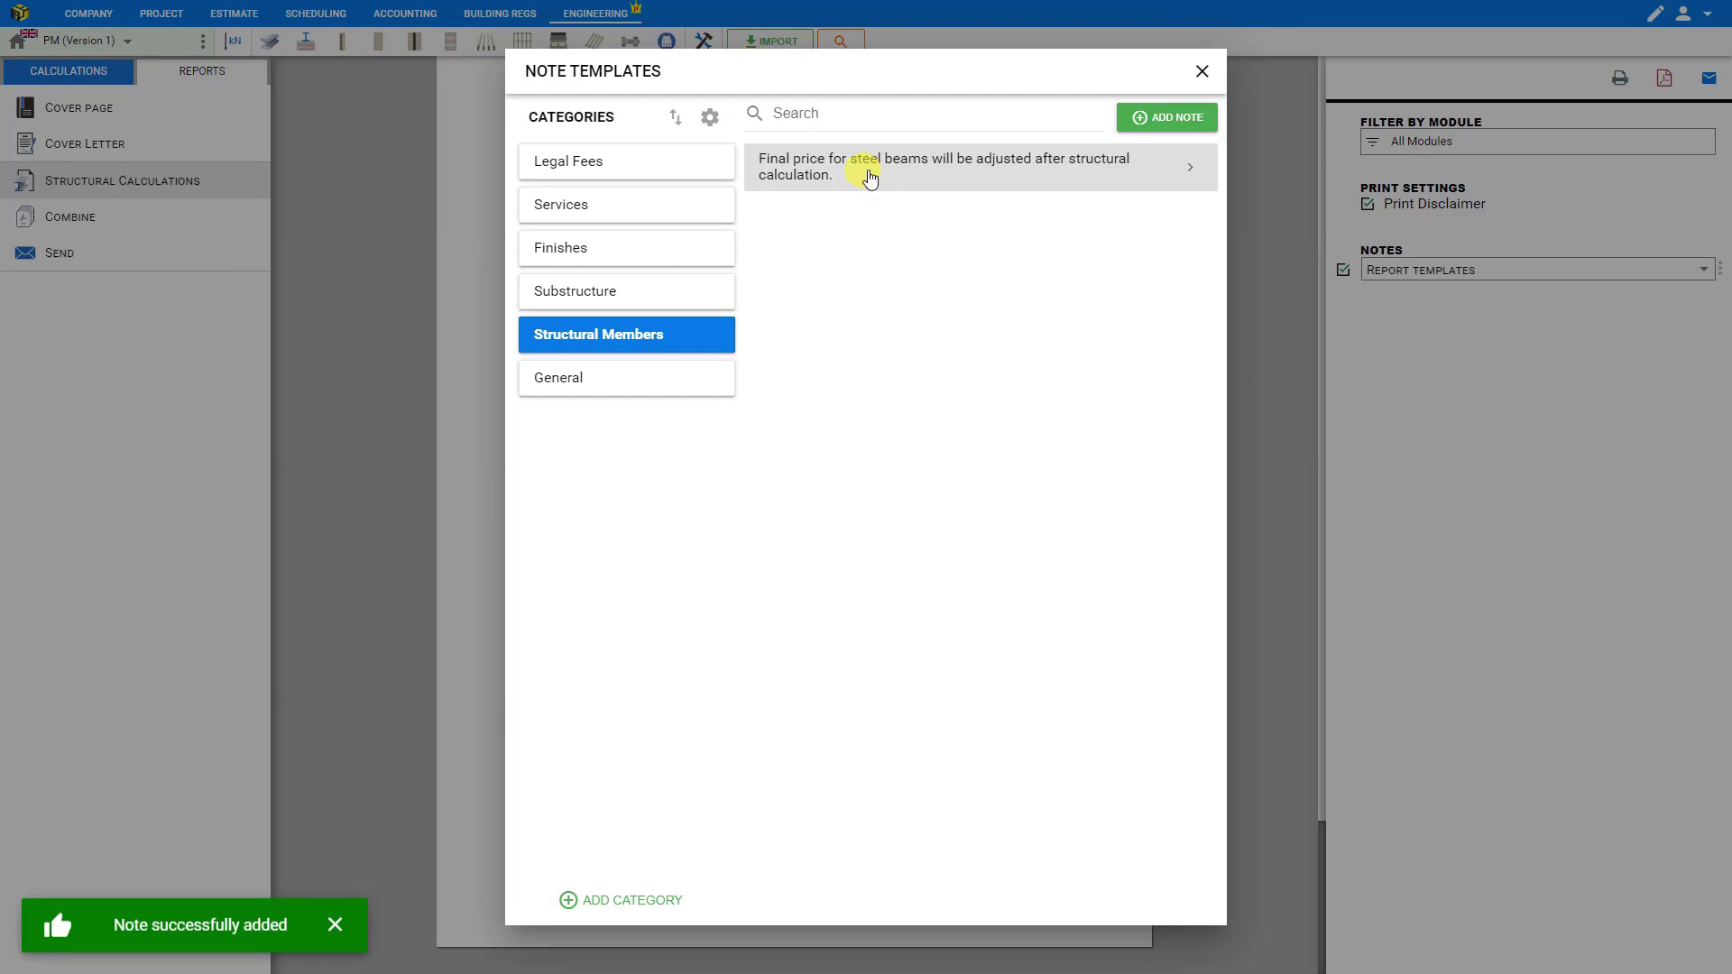
{"action": "left_click", "coordinate": [1159, 116]}
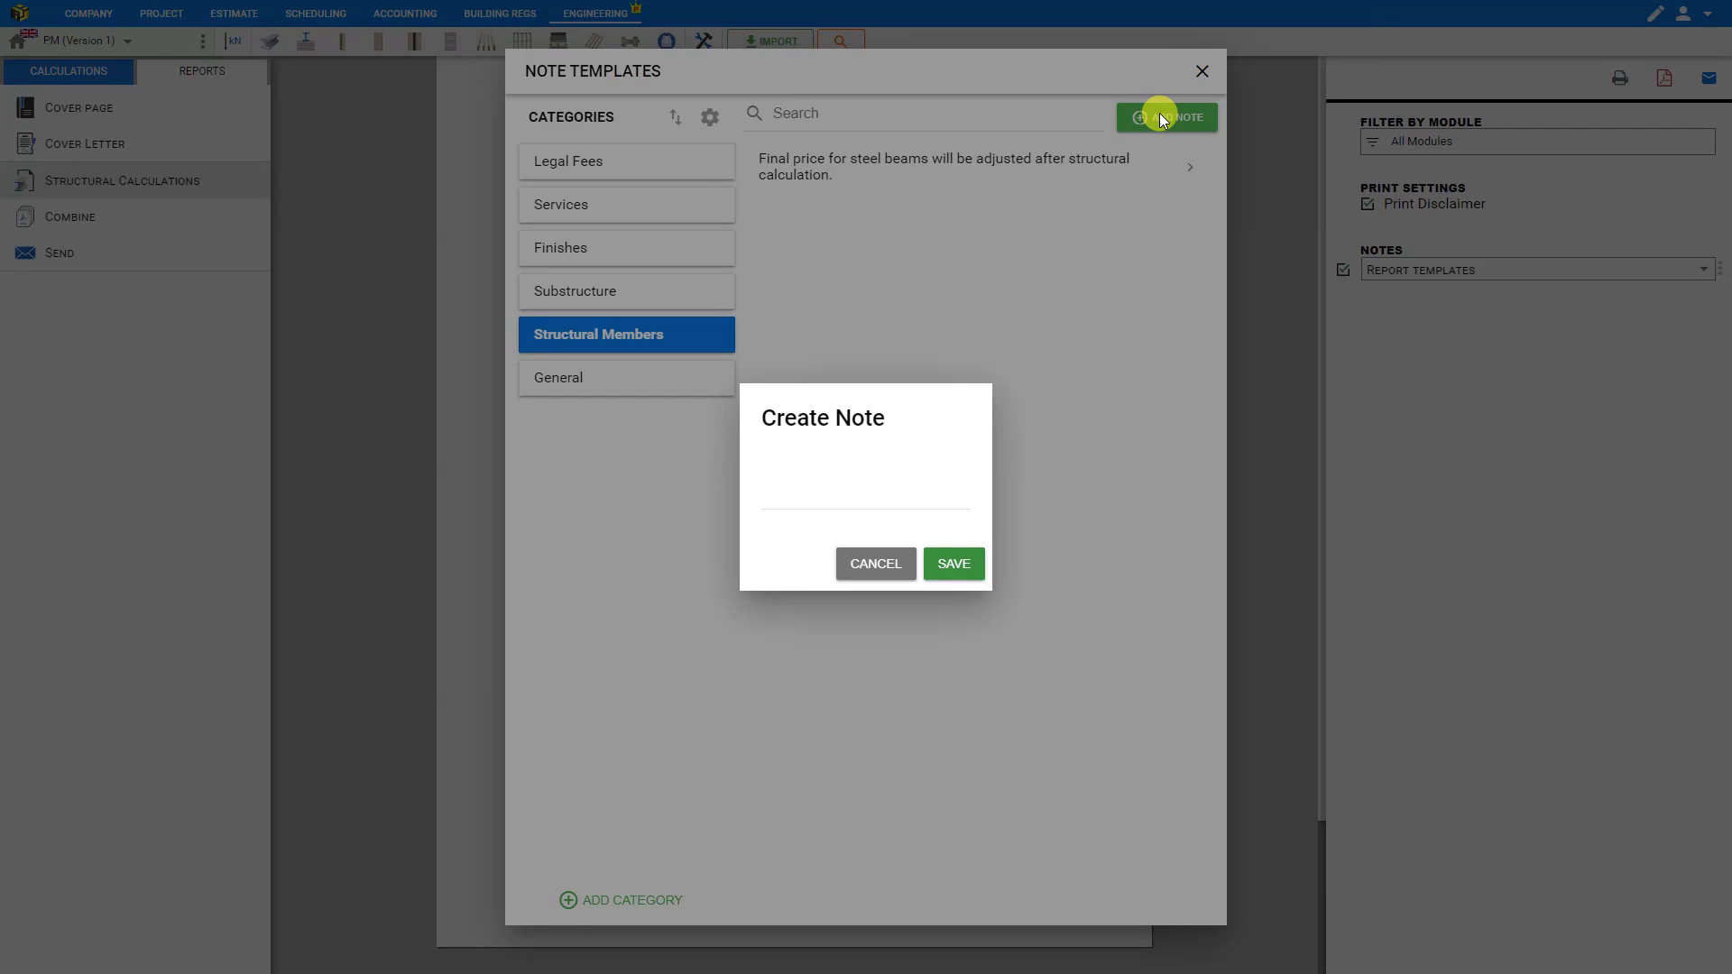
{"action": "left_click", "coordinate": [858, 574]}
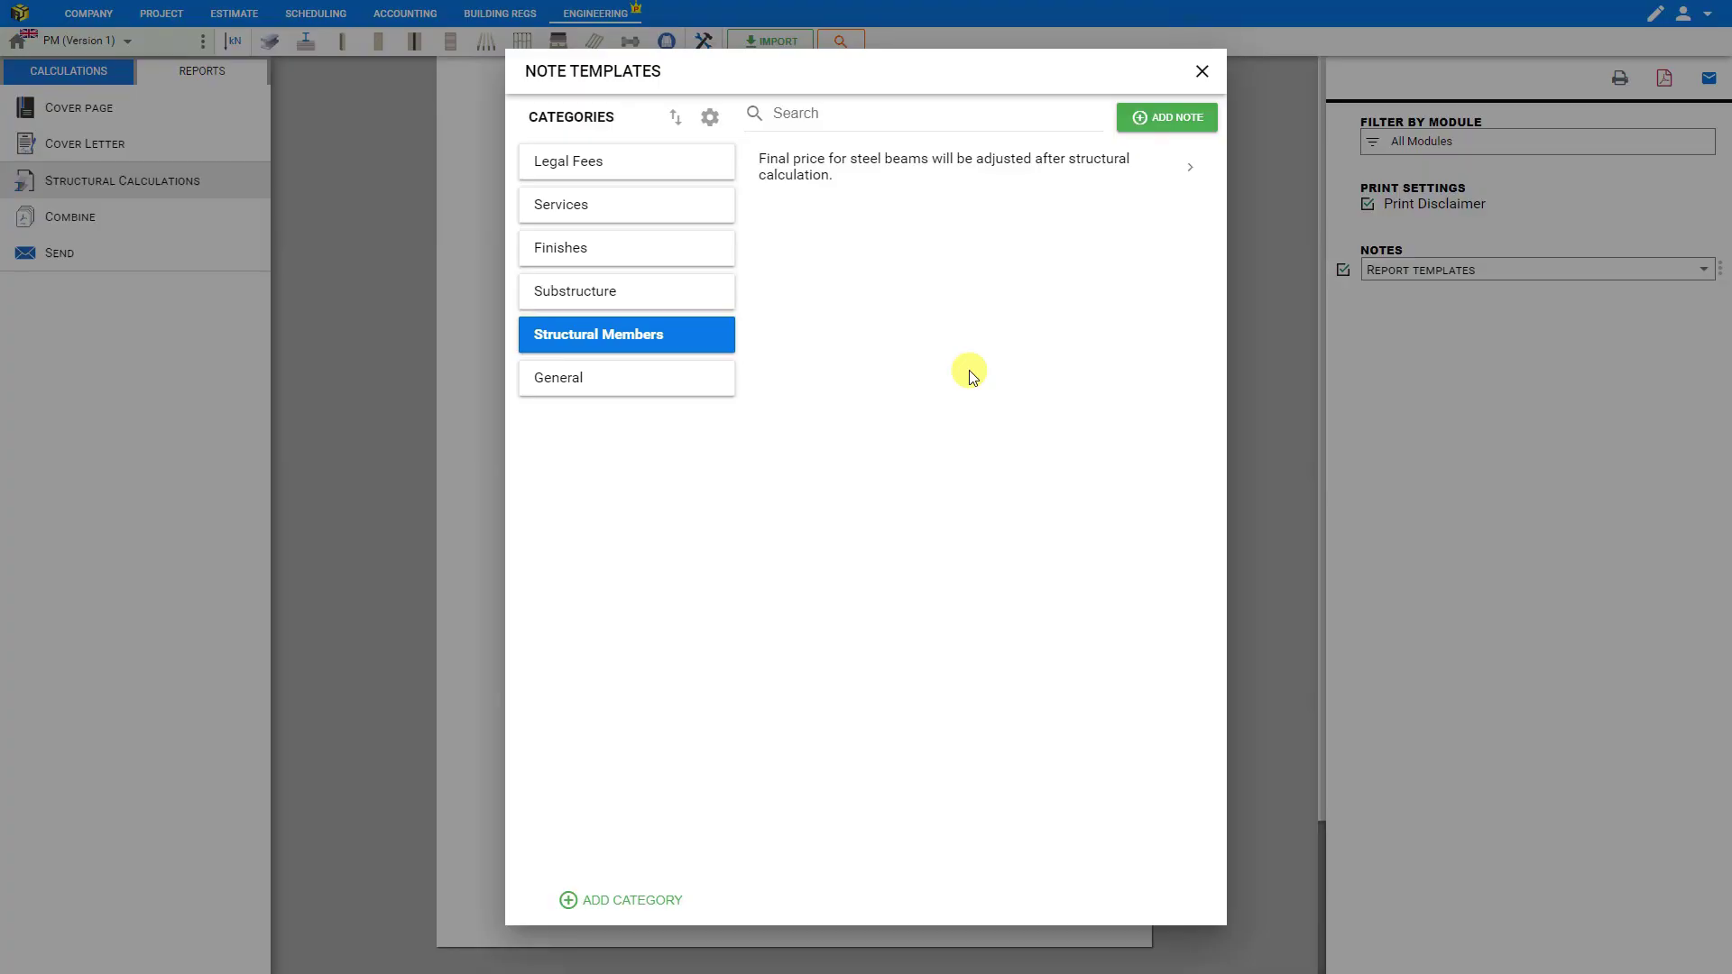
{"action": "left_click", "coordinate": [624, 906]}
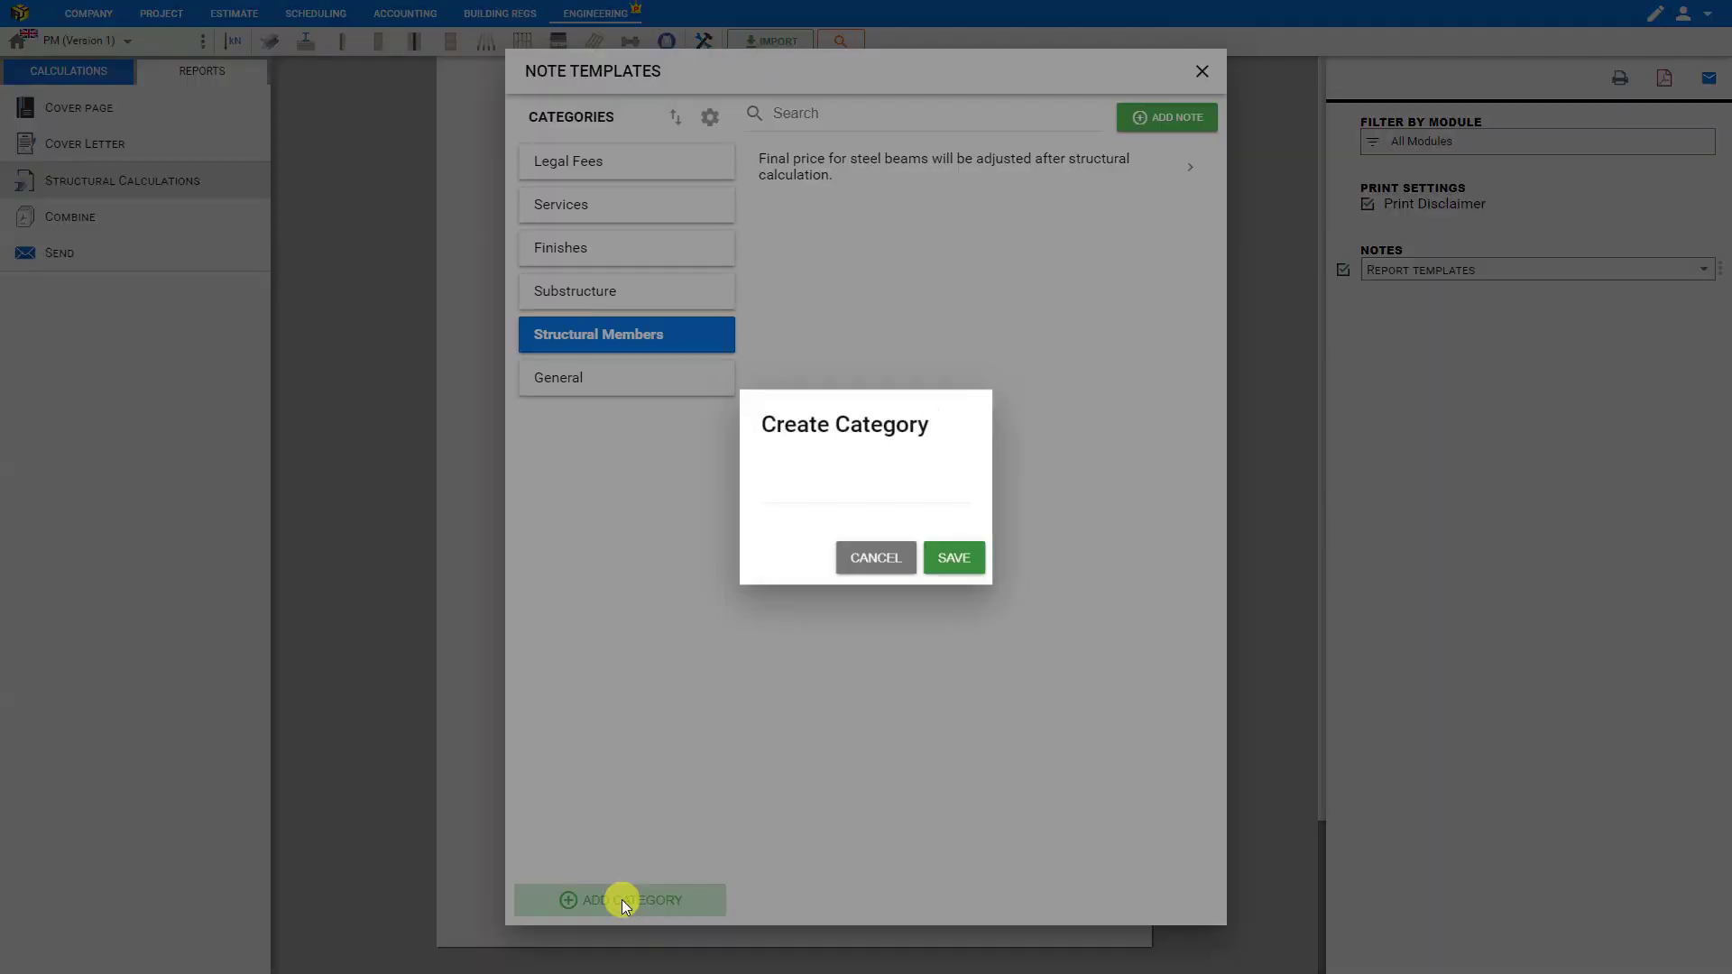
{"action": "left_click", "coordinate": [848, 548]}
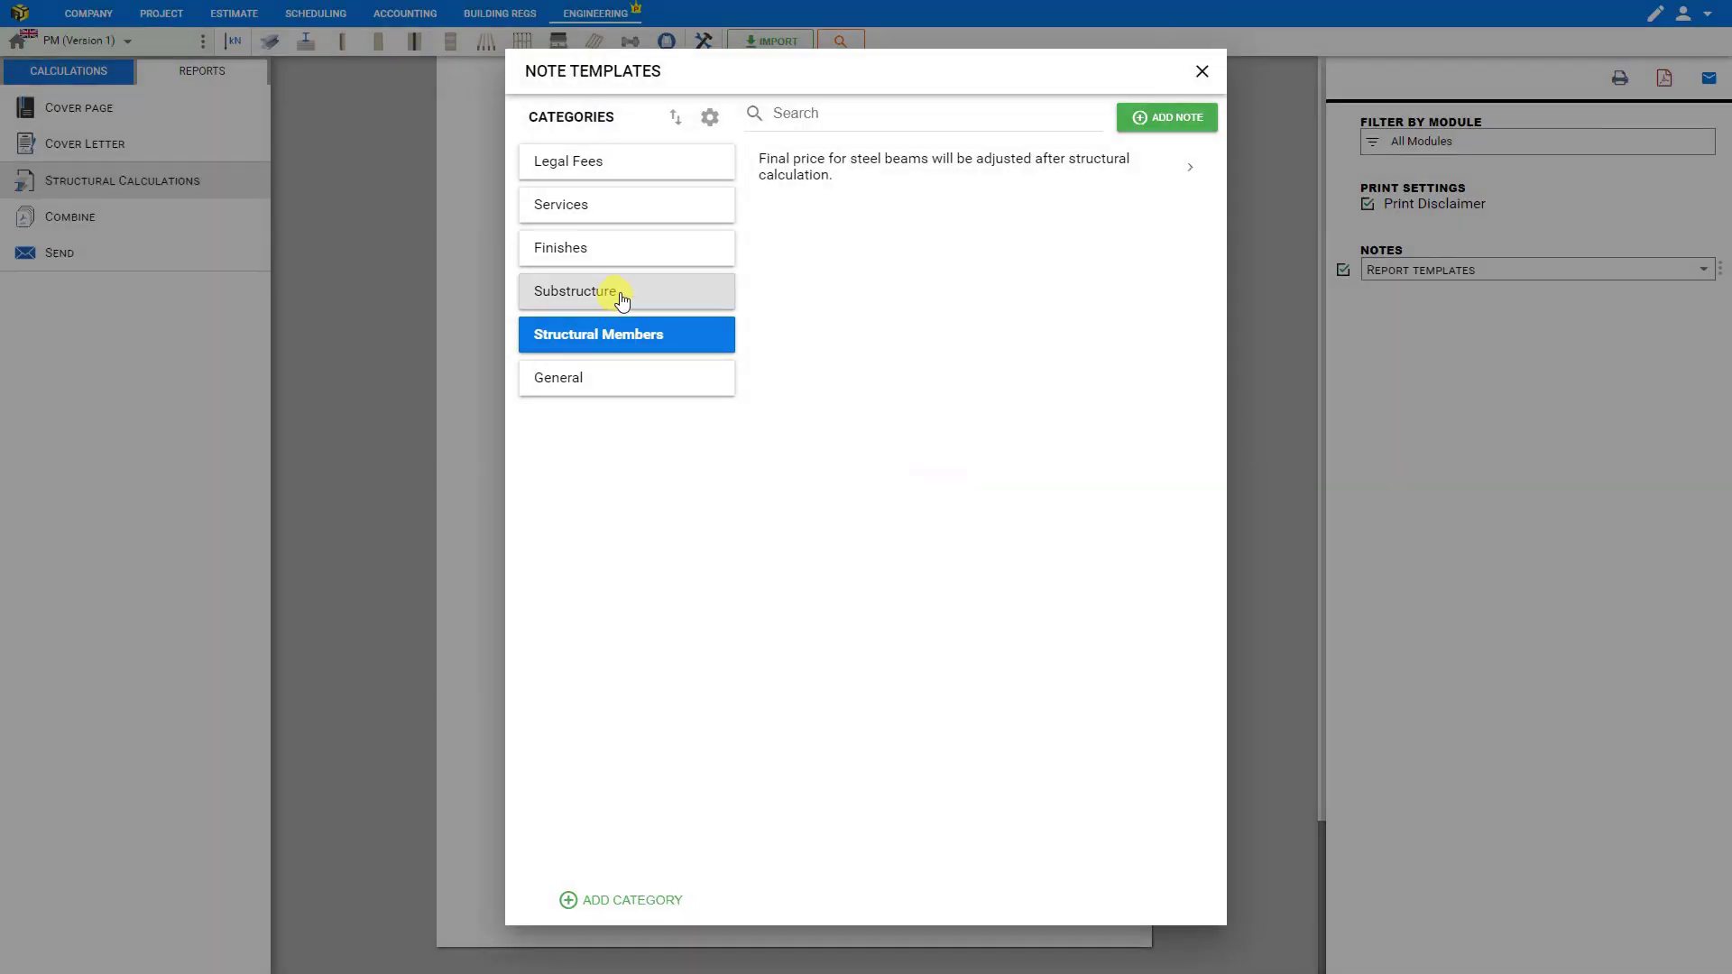
Step: Add the Substructure template note about assumed good ground conditions to the report and close the note templates
{"action": "left_click", "coordinate": [623, 301]}
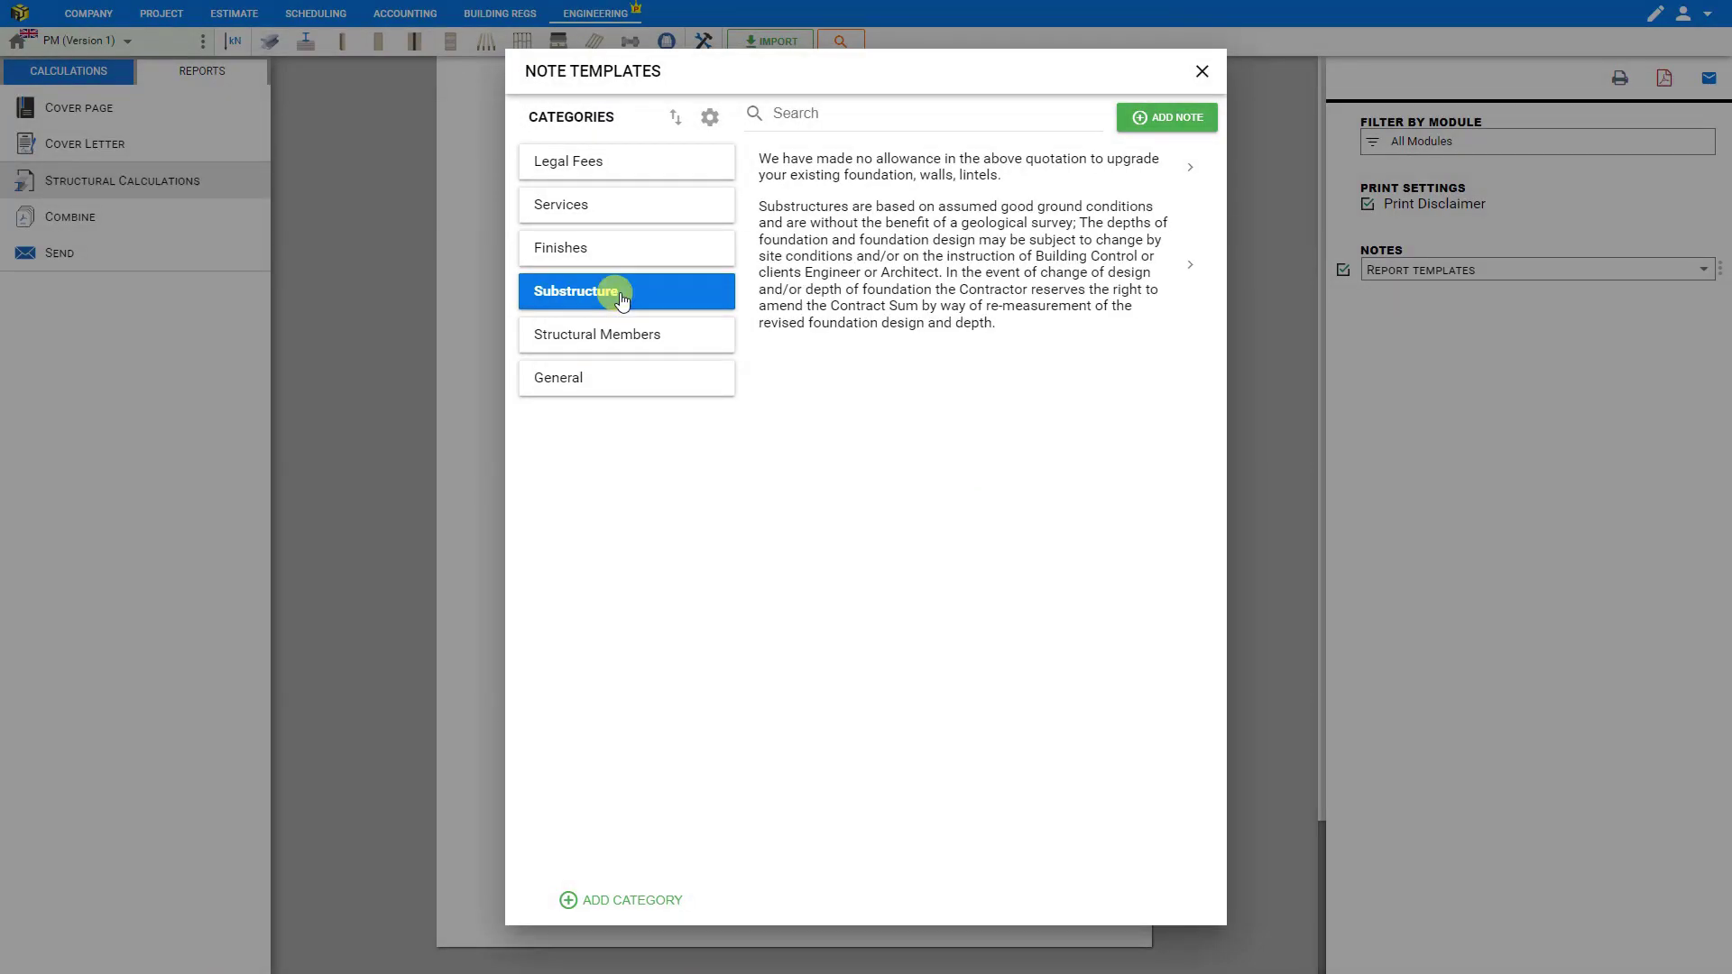
{"action": "left_click", "coordinate": [841, 267]}
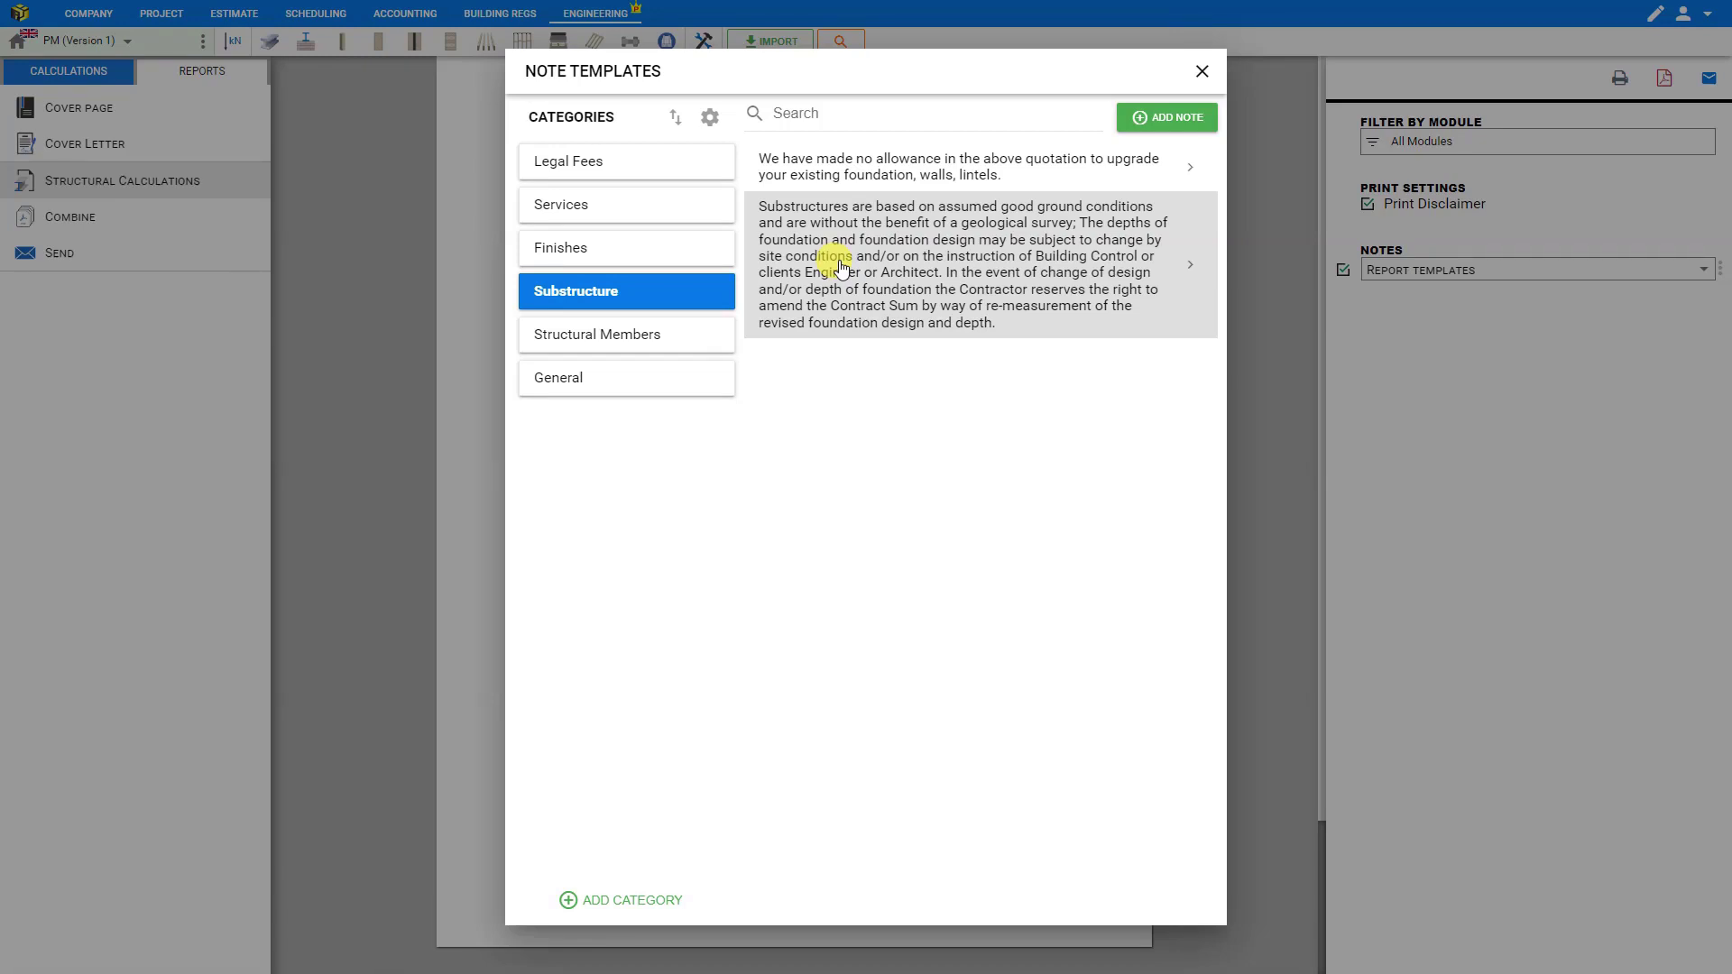
{"action": "left_click", "coordinate": [1202, 71]}
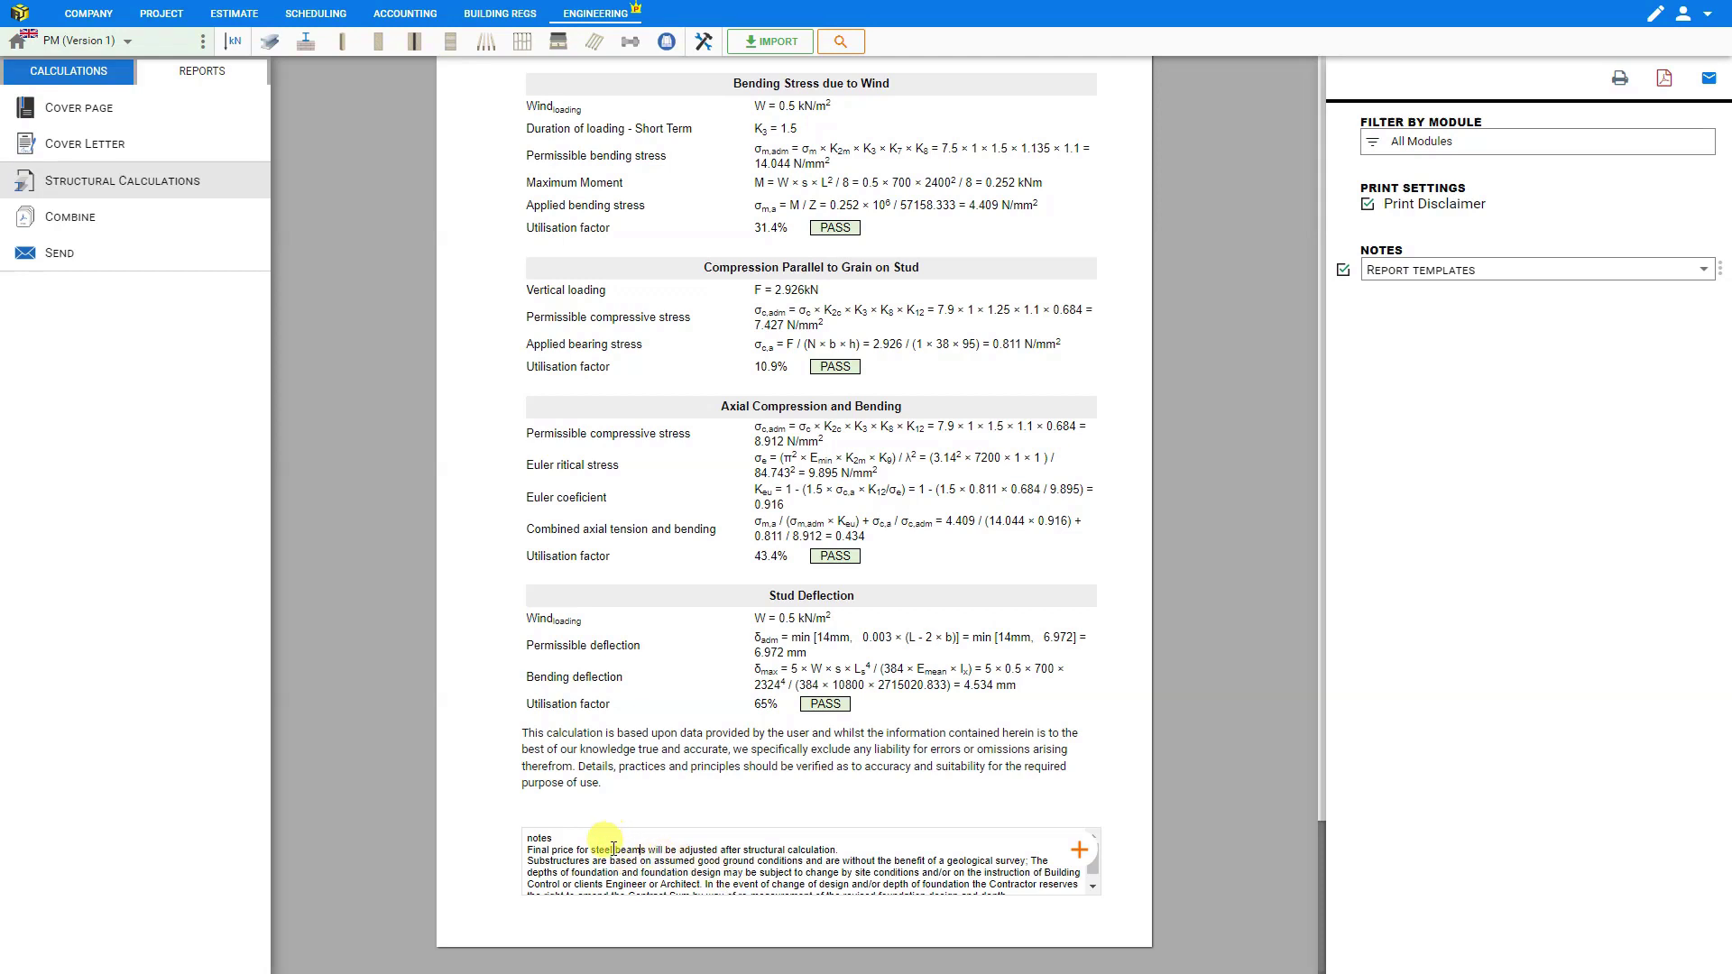
Step: Replace "steel beams" with "timber stud walls" in the final price note at the report's end
{"action": "left_click_drag", "start_coordinate": [591, 850], "coordinate": [646, 853]}
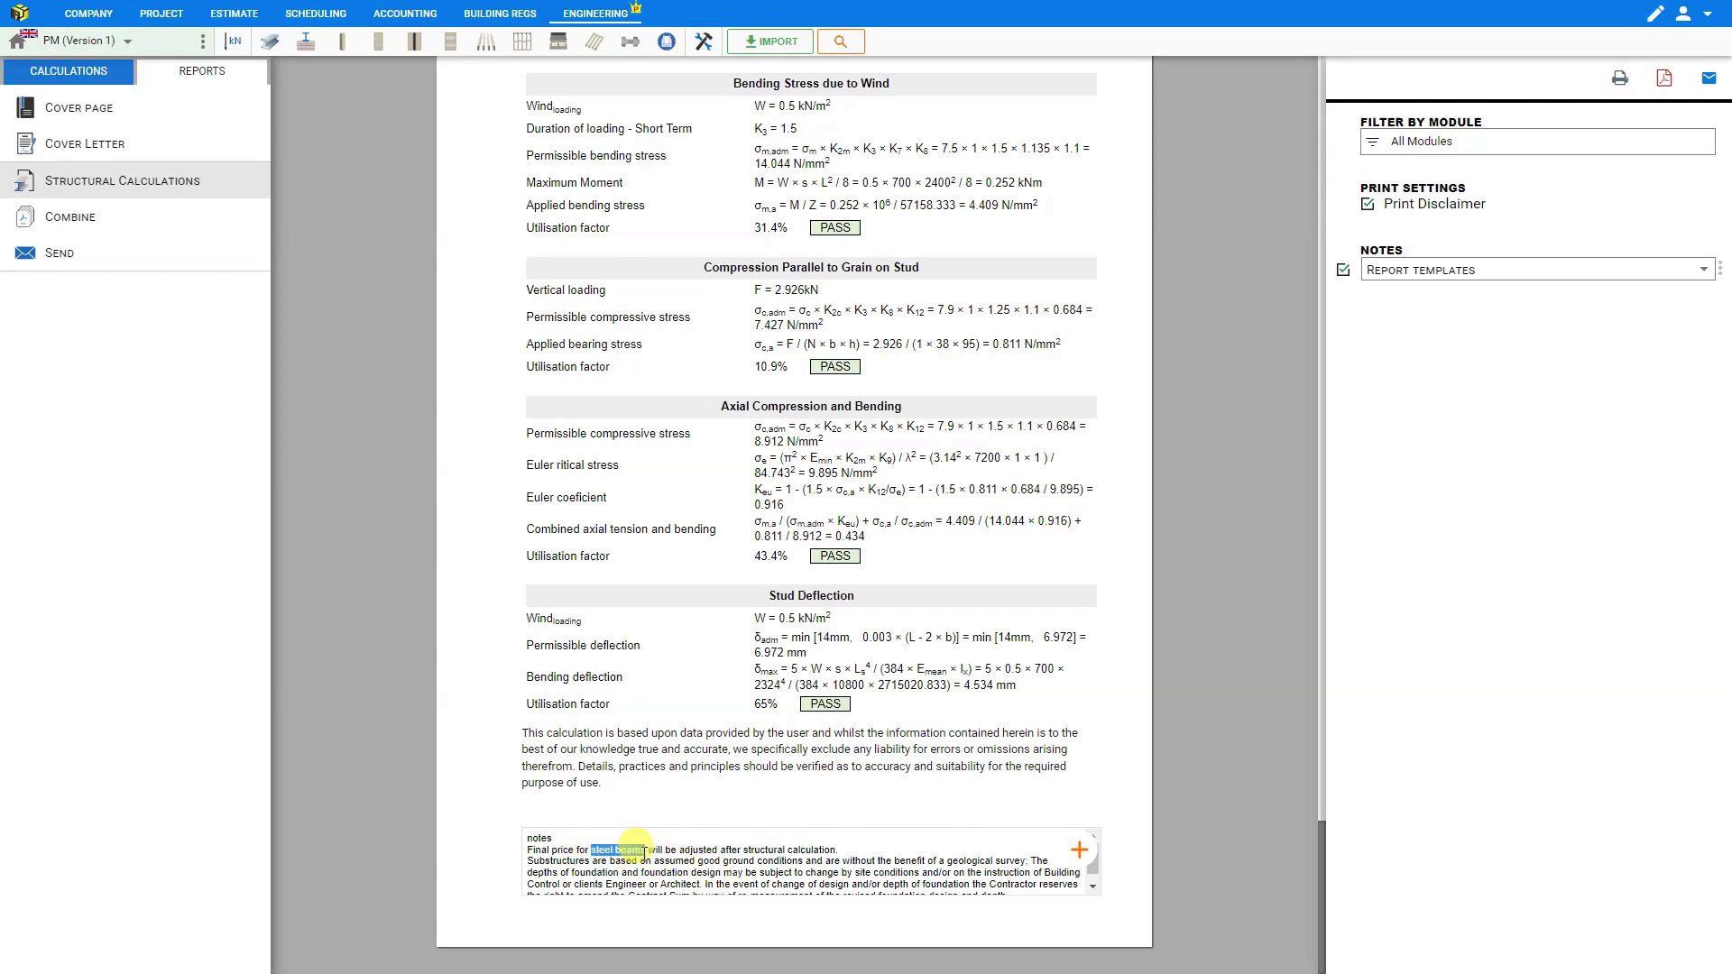
{"action": "type", "text": "timber studs"}
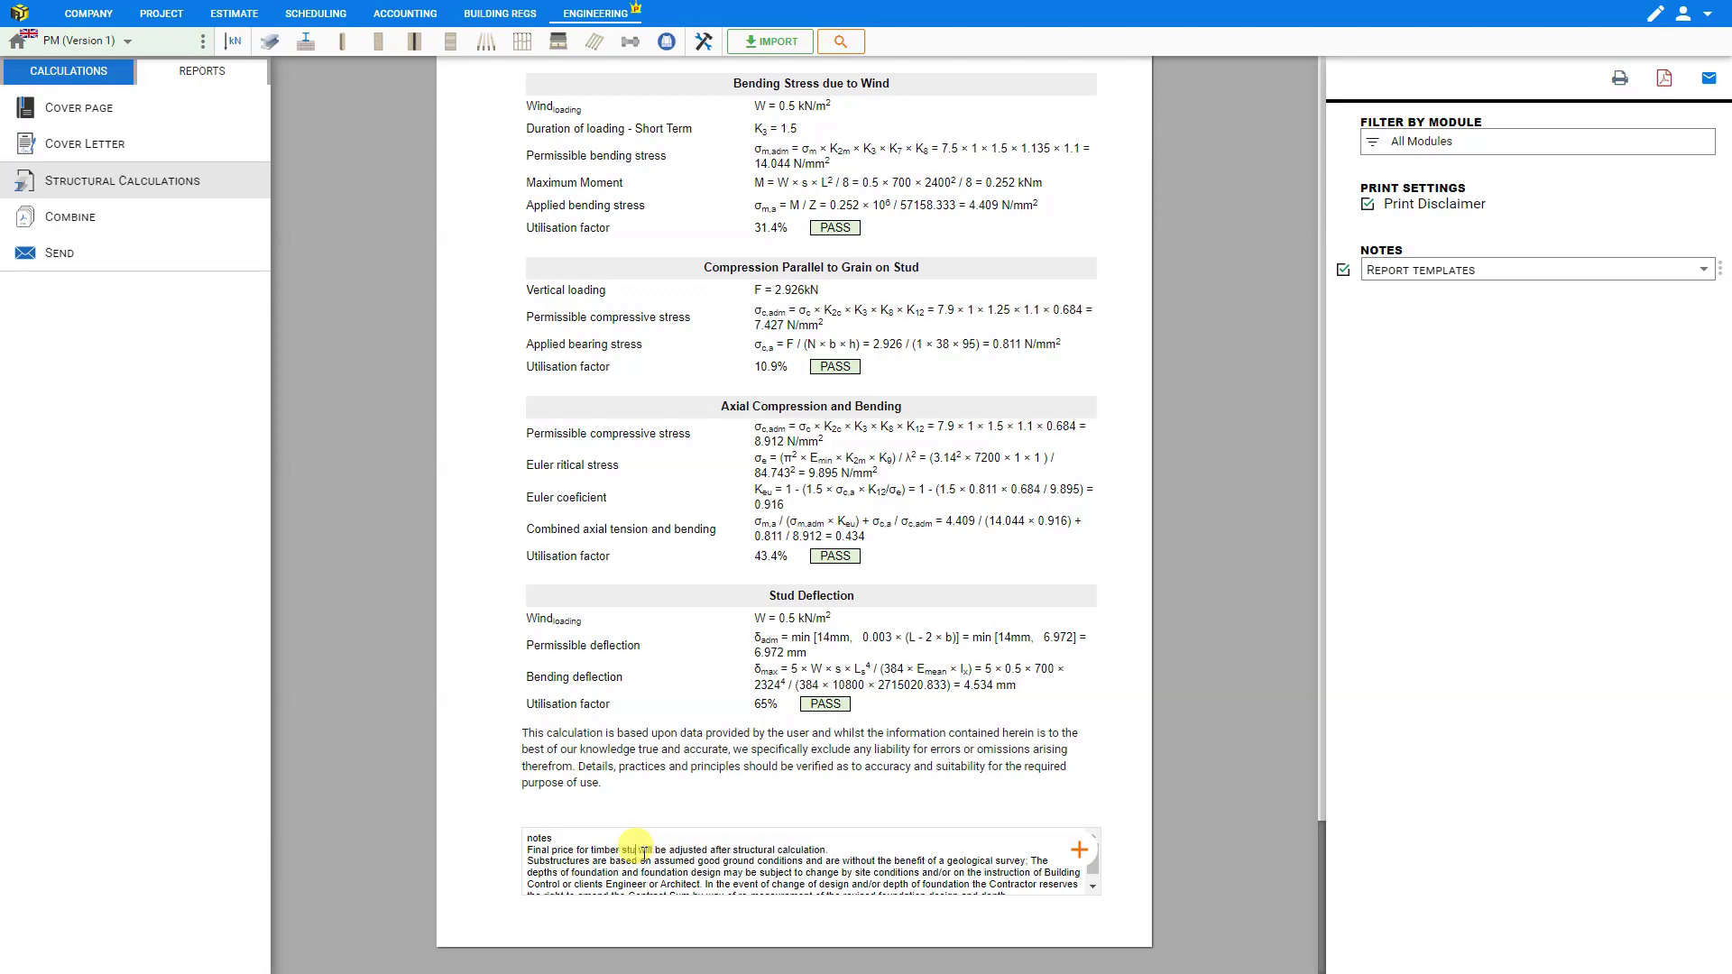
{"action": "type", "text": " walls"}
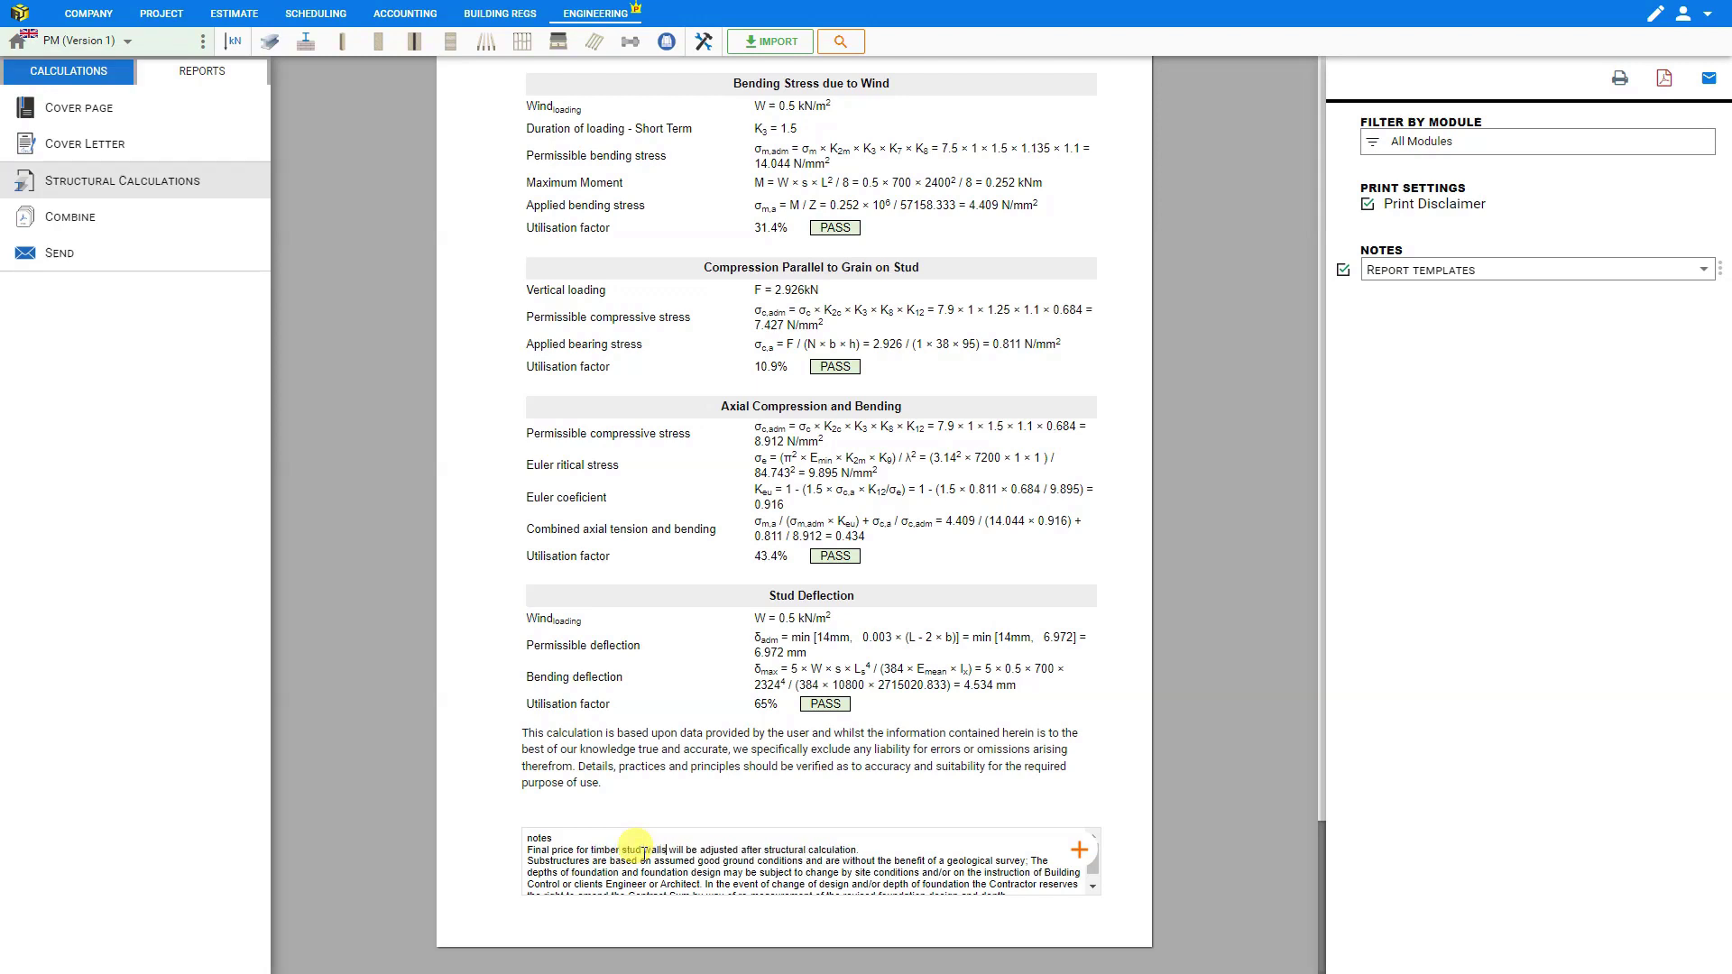
Step: Open the report's cover page, try the Detailed project information layout, and set it to Quote
{"action": "left_click", "coordinate": [102, 217]}
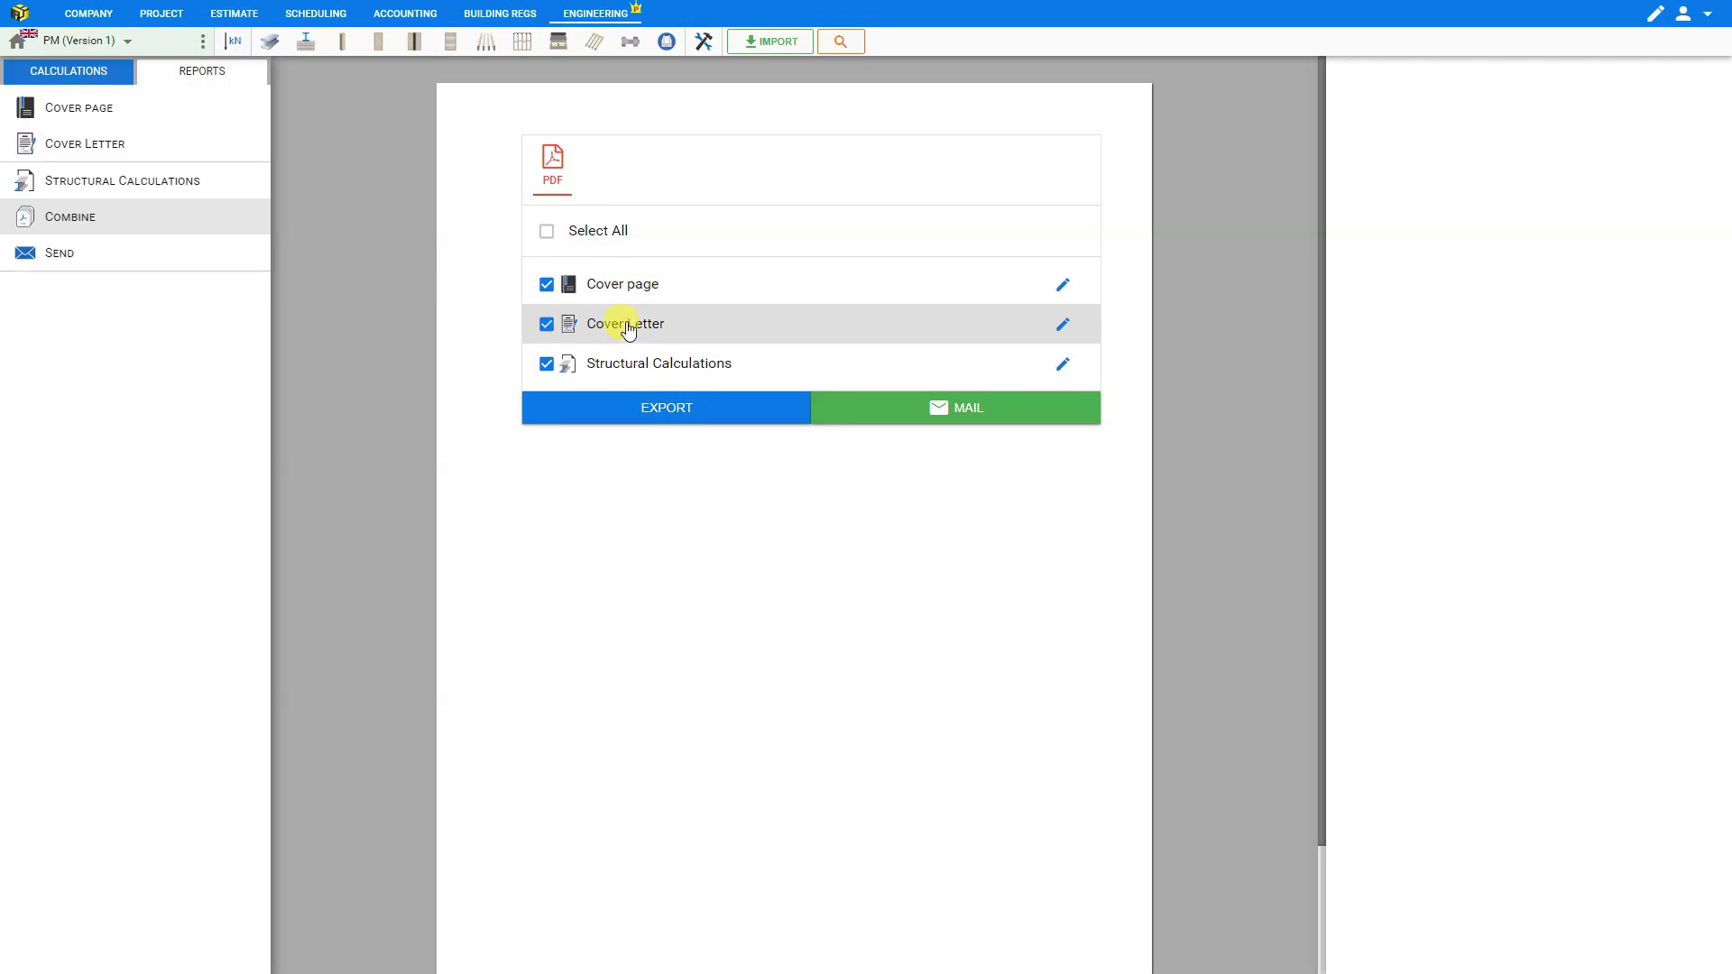
{"action": "left_click", "coordinate": [78, 109]}
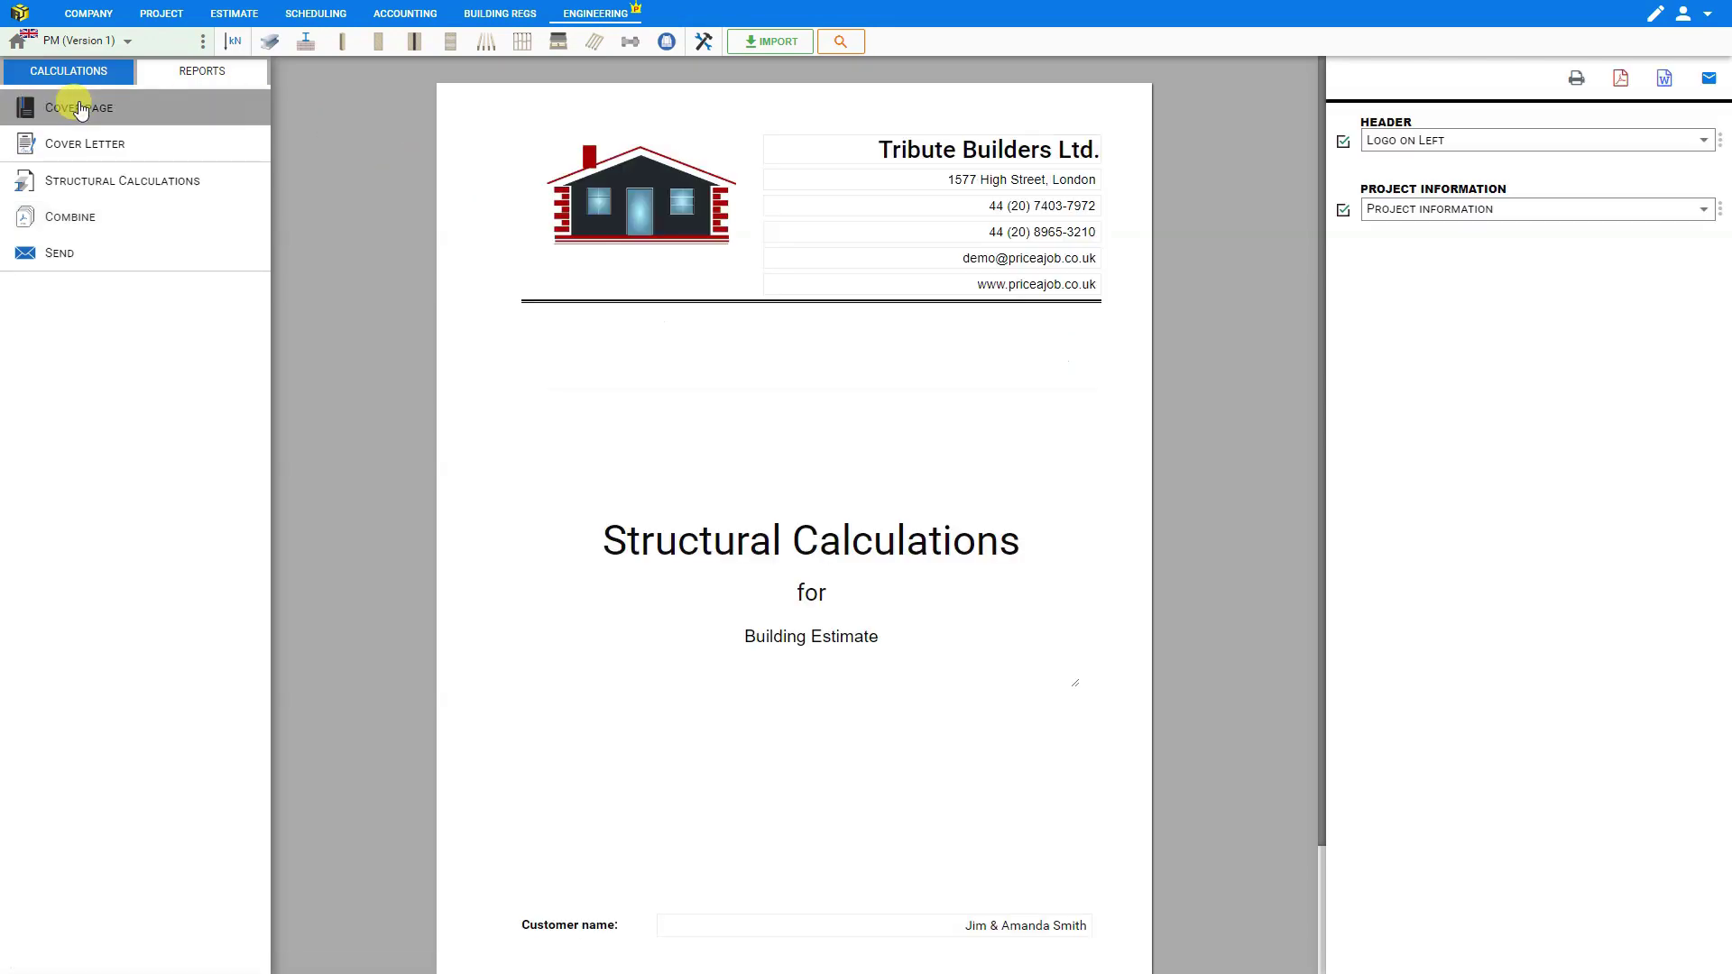
{"action": "left_click", "coordinate": [1435, 209]}
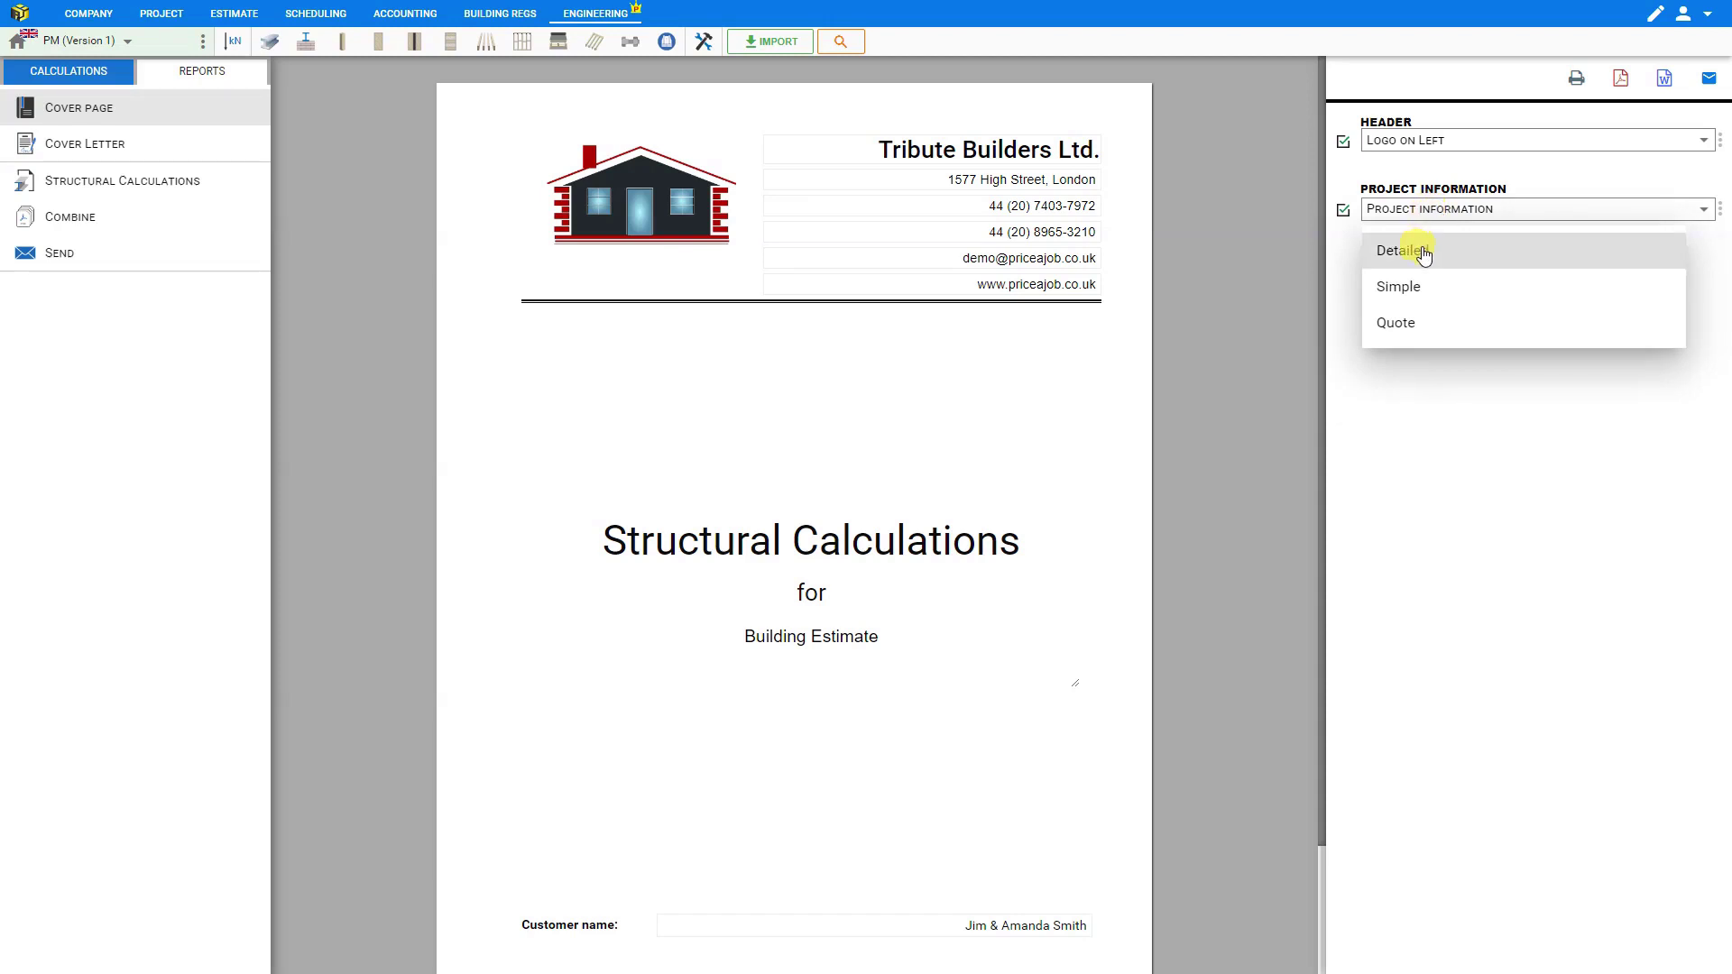
{"action": "left_click", "coordinate": [1403, 251]}
{"action": "left_click", "coordinate": [1421, 209]}
{"action": "left_click", "coordinate": [1396, 323]}
Step: Write "Thank you" in the cover letter and save it as a new template named "Thank you"
{"action": "left_click", "coordinate": [85, 145]}
{"action": "left_click", "coordinate": [706, 456]}
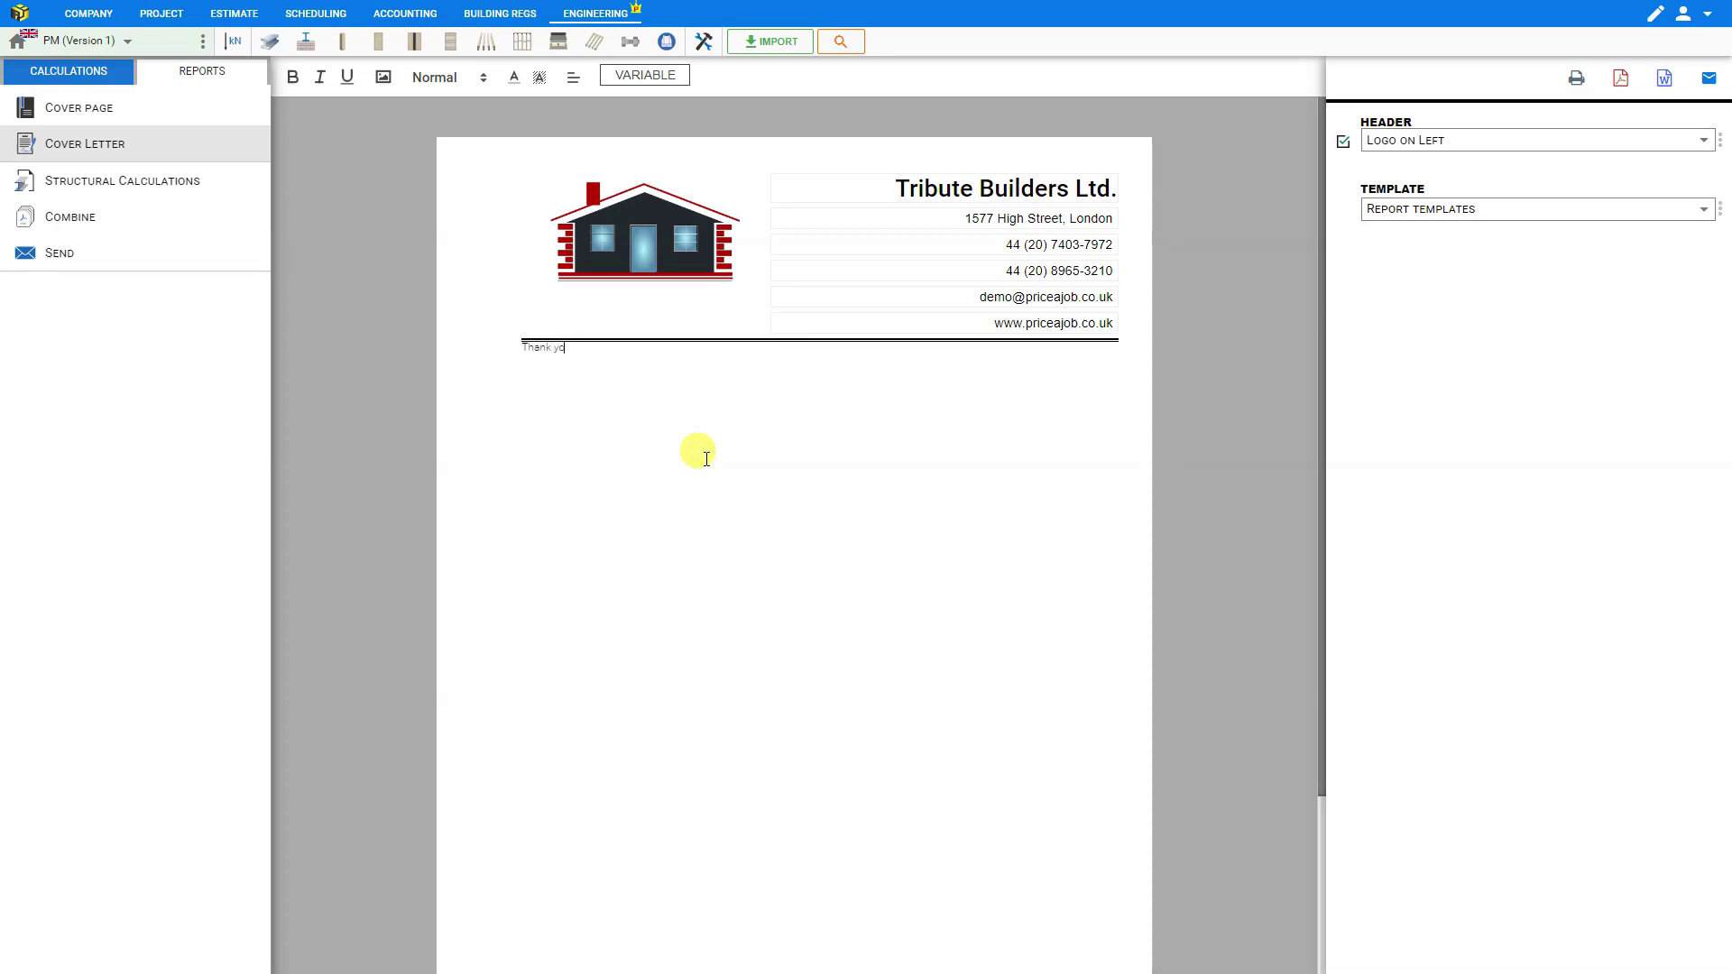
{"action": "left_click", "coordinate": [1722, 212]}
{"action": "left_click", "coordinate": [1638, 289]}
{"action": "left_click_drag", "start_coordinate": [1638, 289], "coordinate": [1539, 287]}
{"action": "type", "text": "Thank you"}
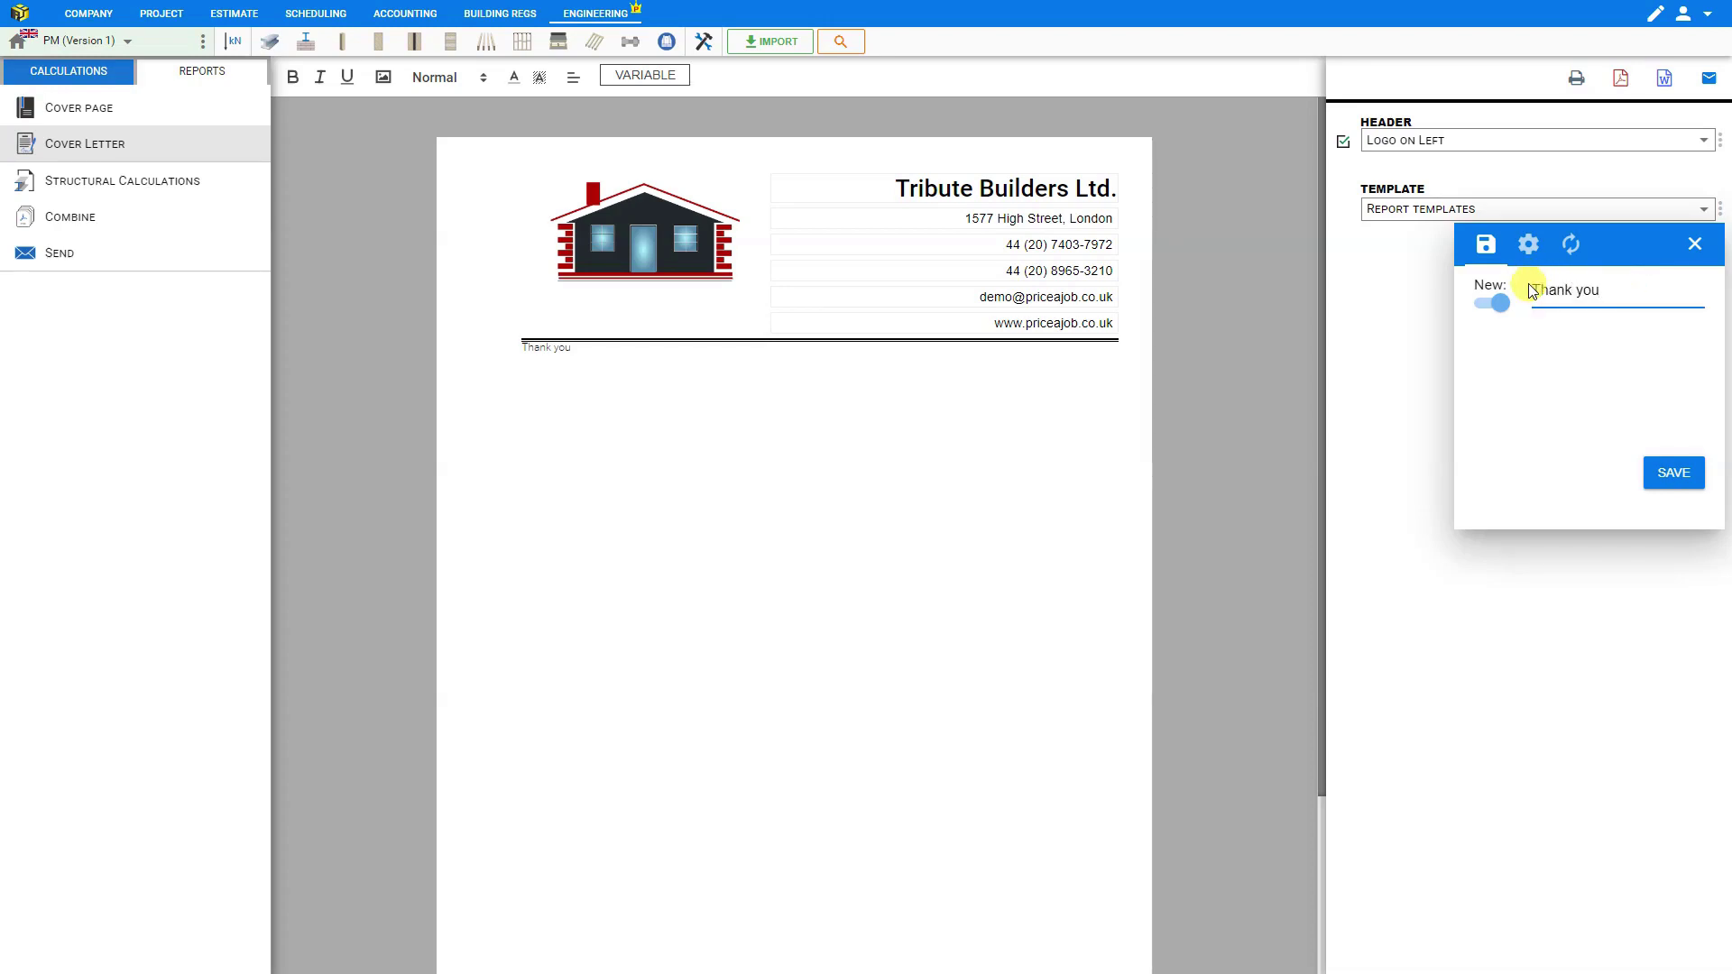
{"action": "left_click", "coordinate": [1673, 473]}
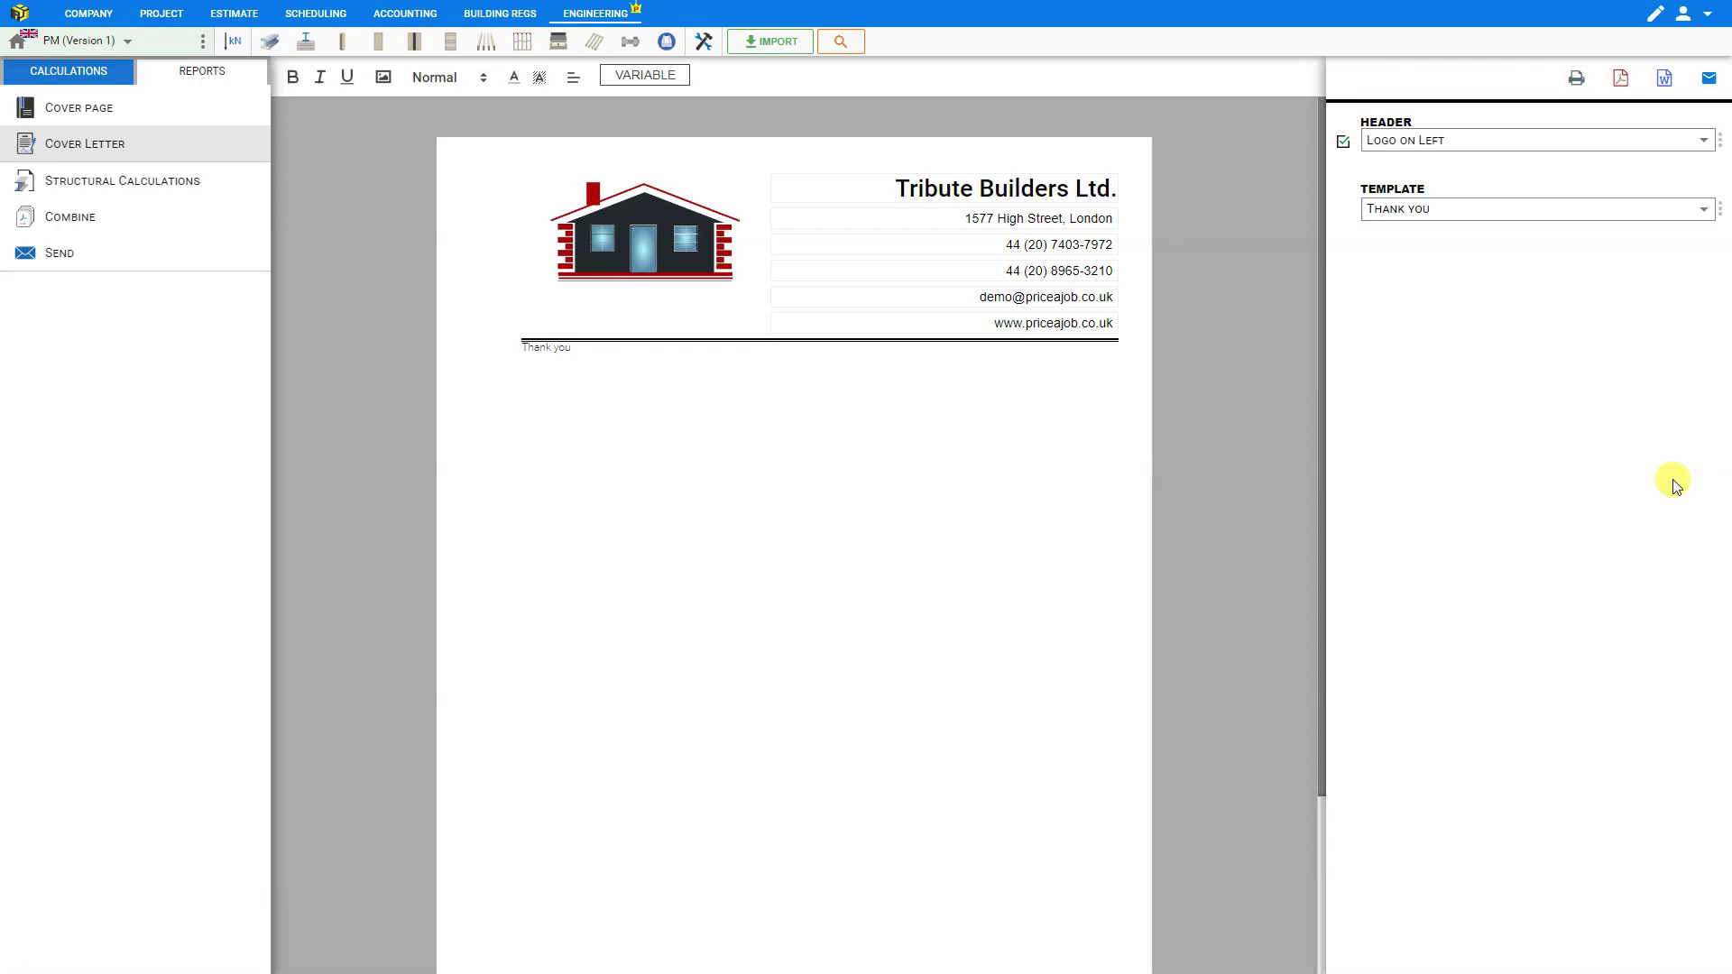
{"action": "left_click", "coordinate": [1567, 211]}
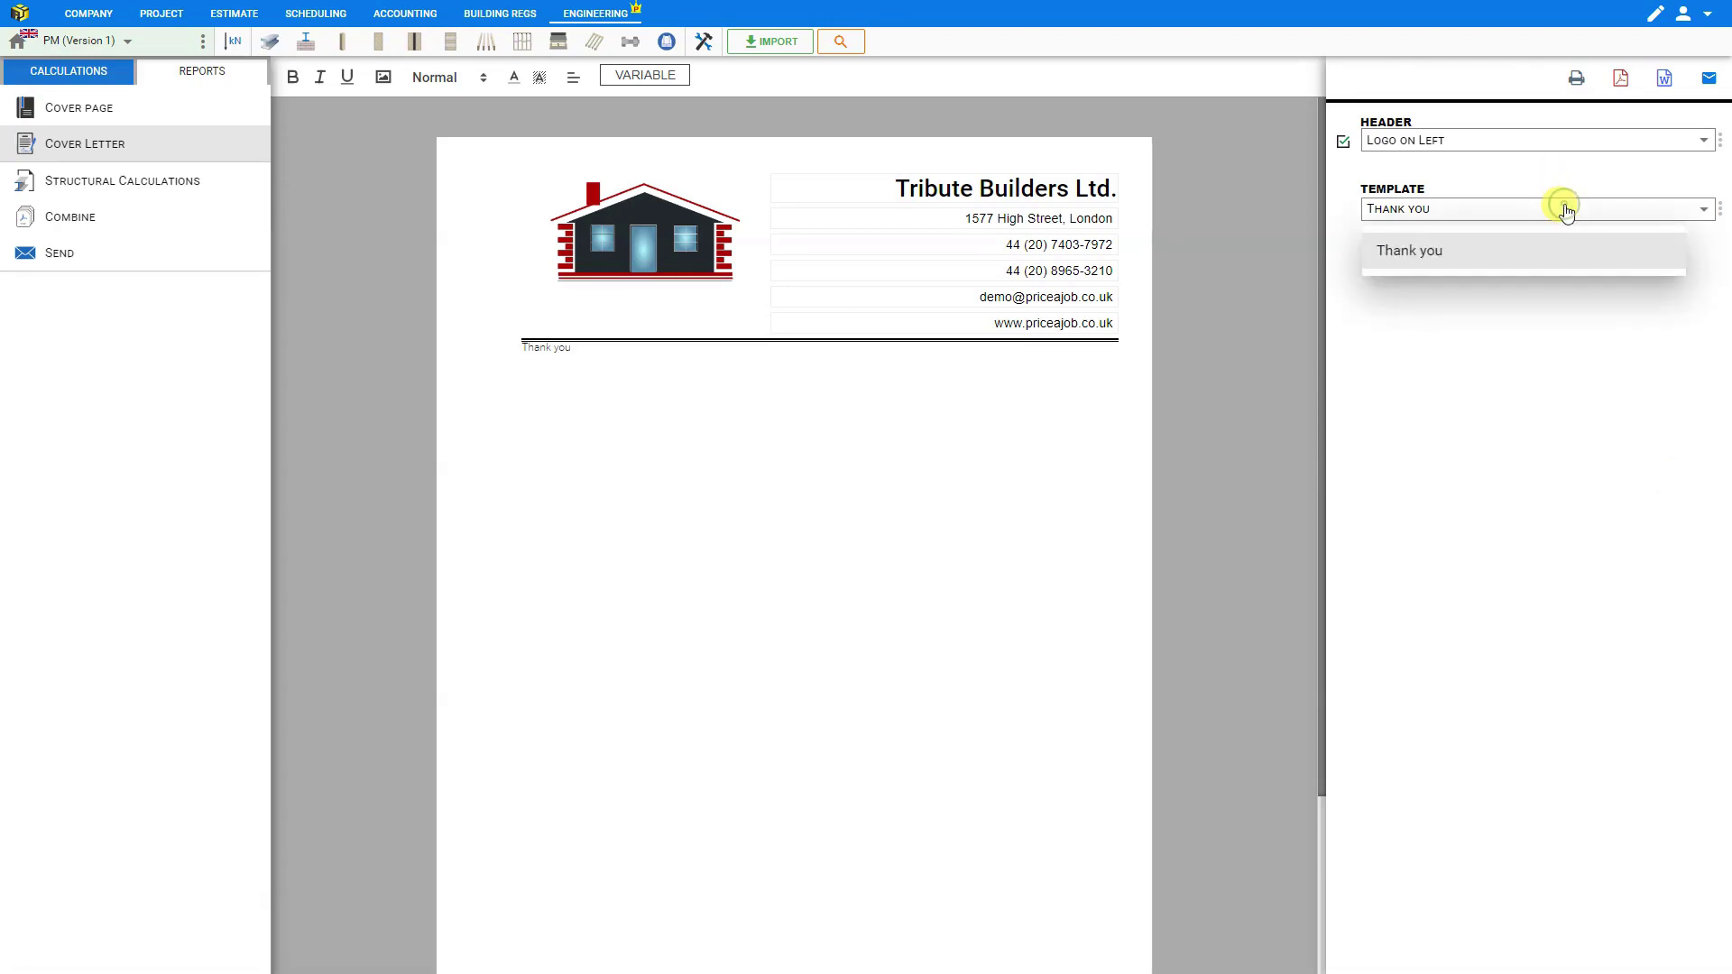
{"action": "left_click", "coordinate": [1566, 211]}
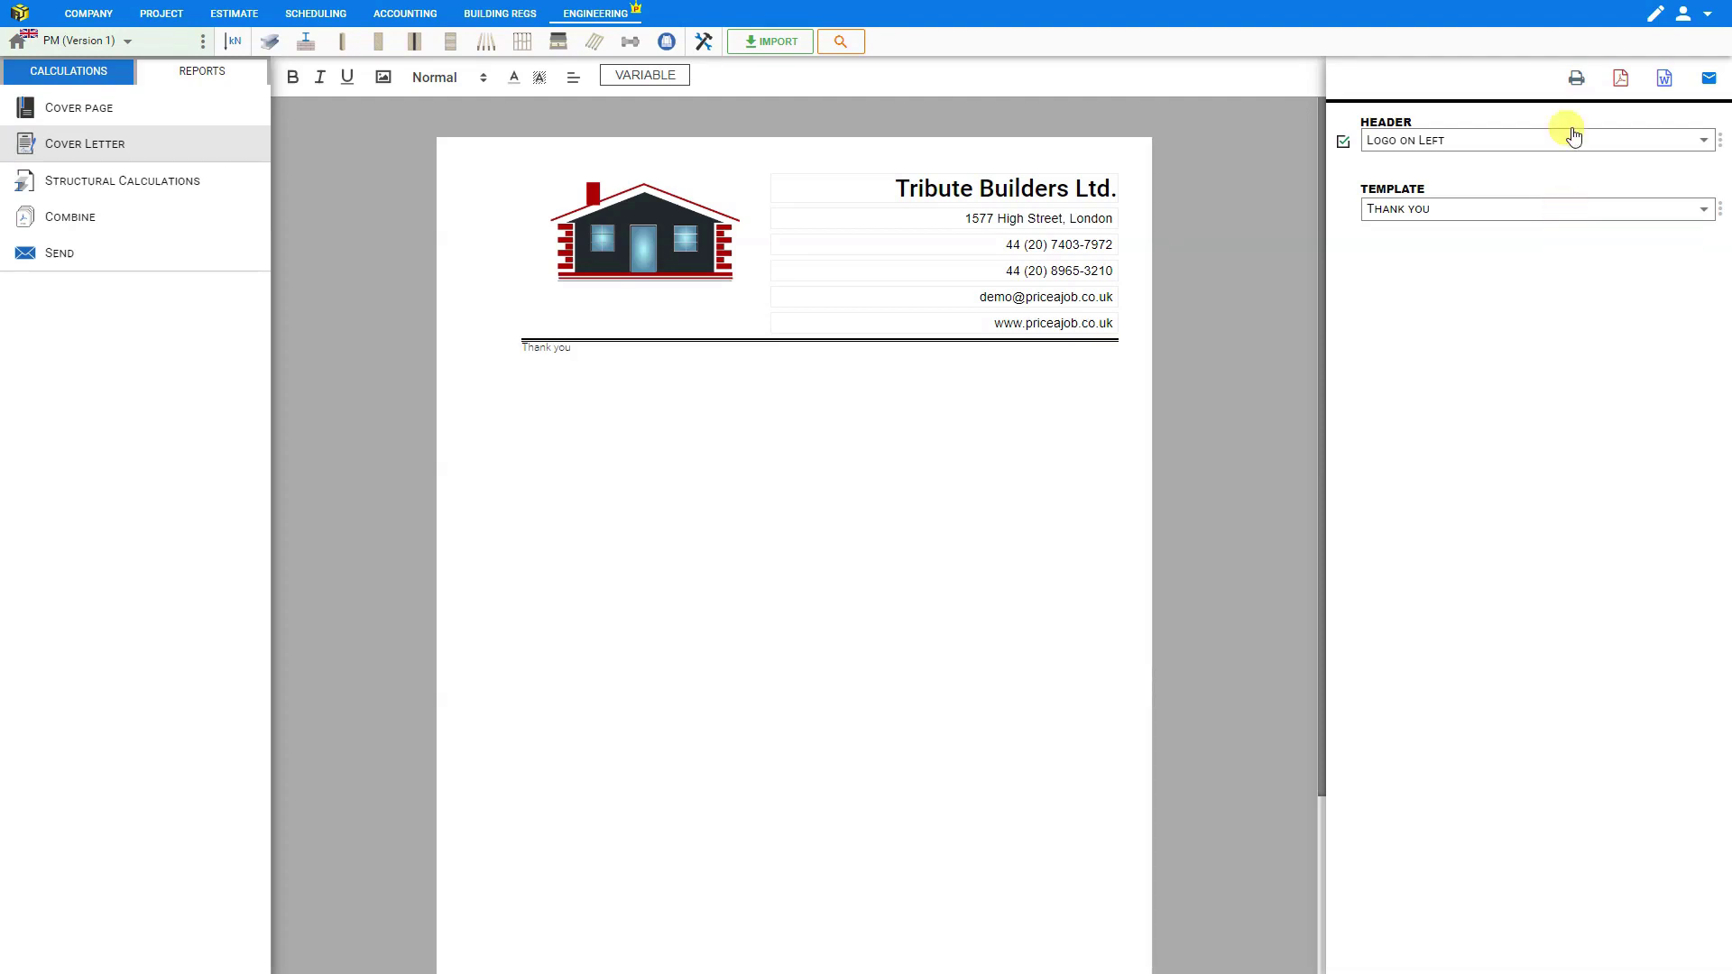
Step: Preview the cover letter's print, PDF and Word exports, closing each without printing or downloading
{"action": "left_click", "coordinate": [1577, 79]}
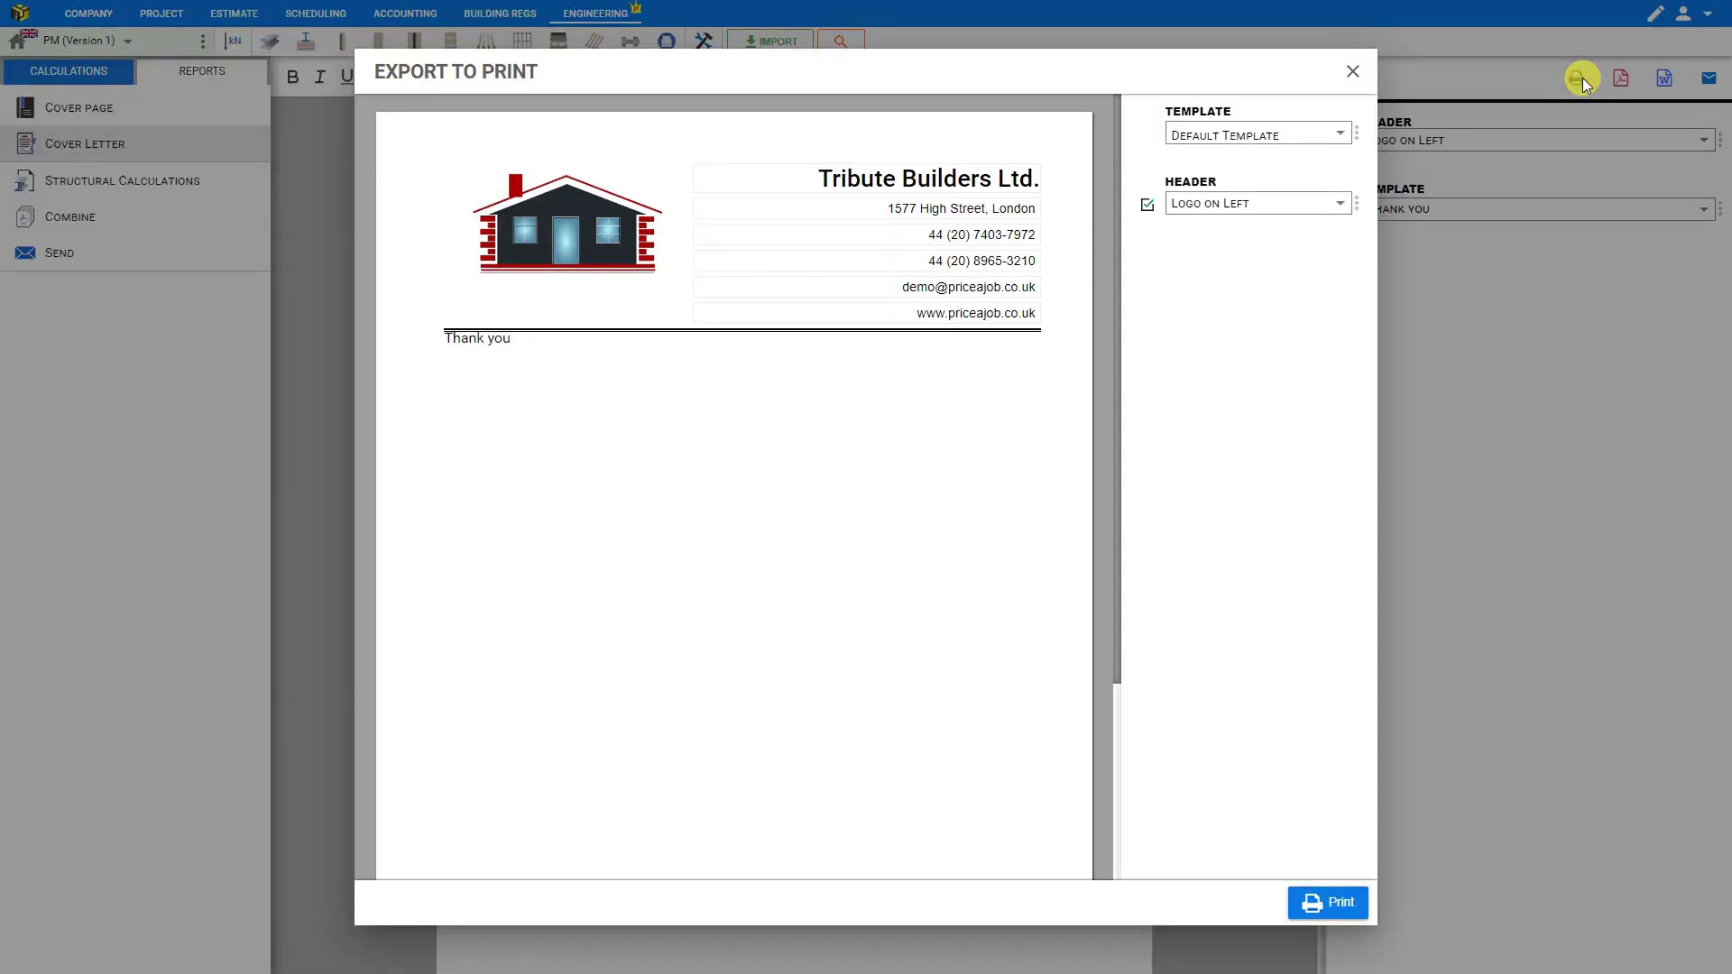
{"action": "left_click", "coordinate": [1352, 71]}
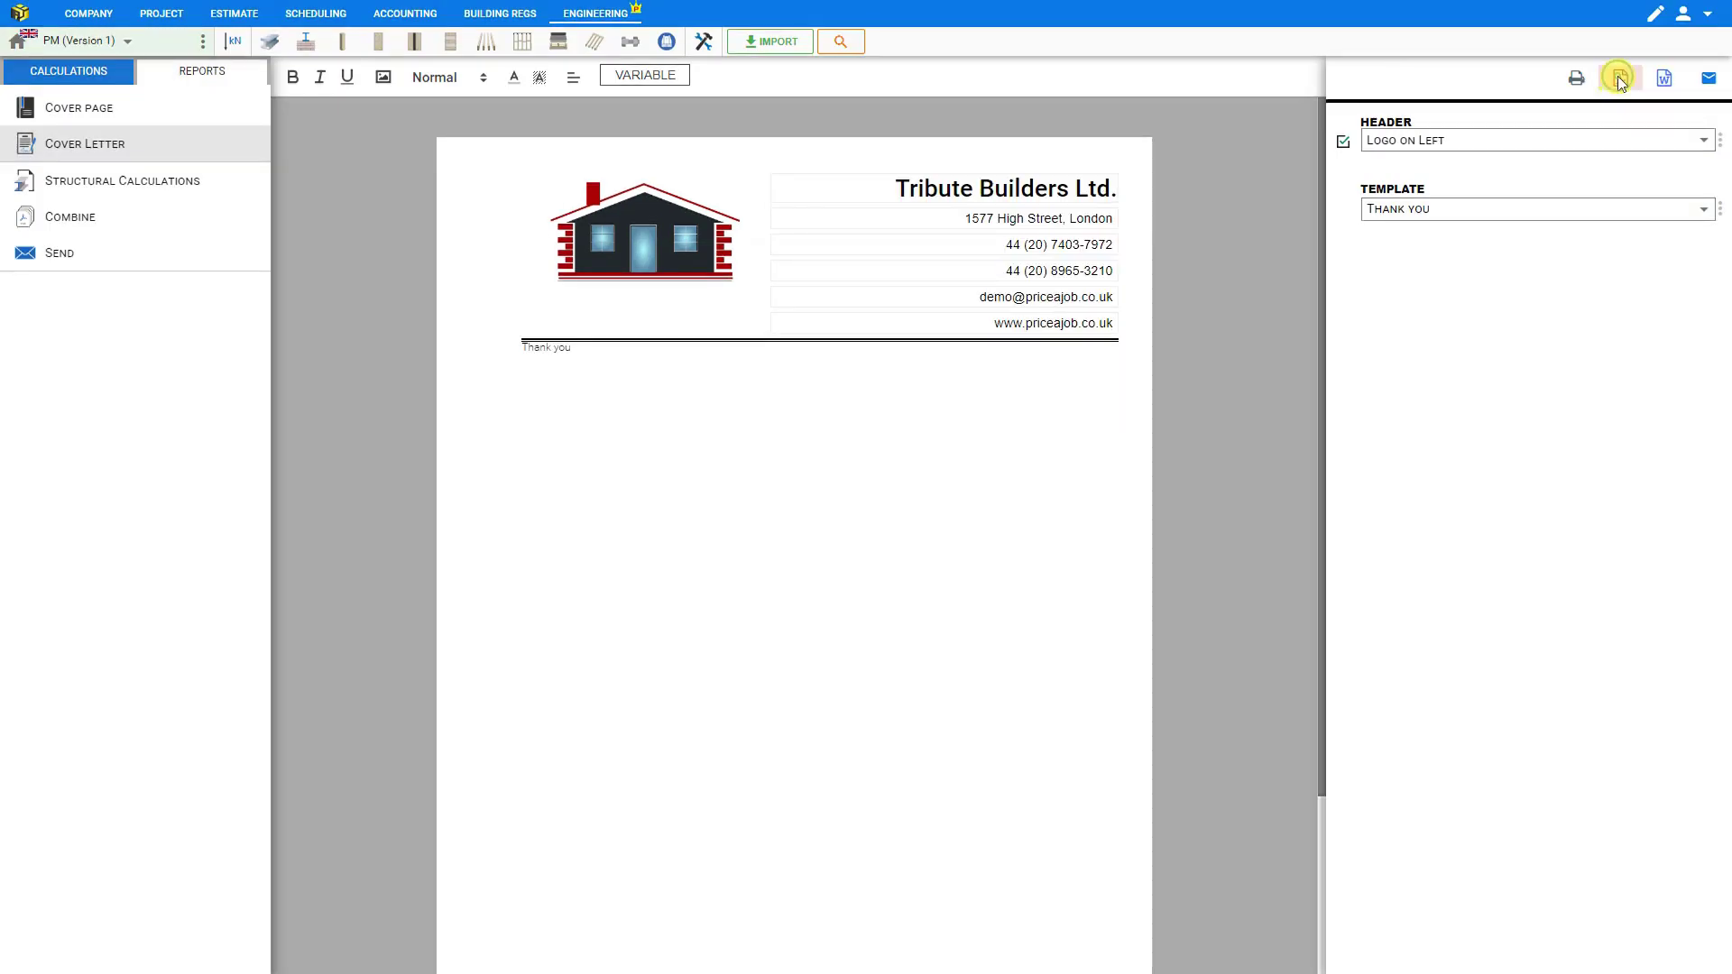
{"action": "left_click", "coordinate": [1620, 79]}
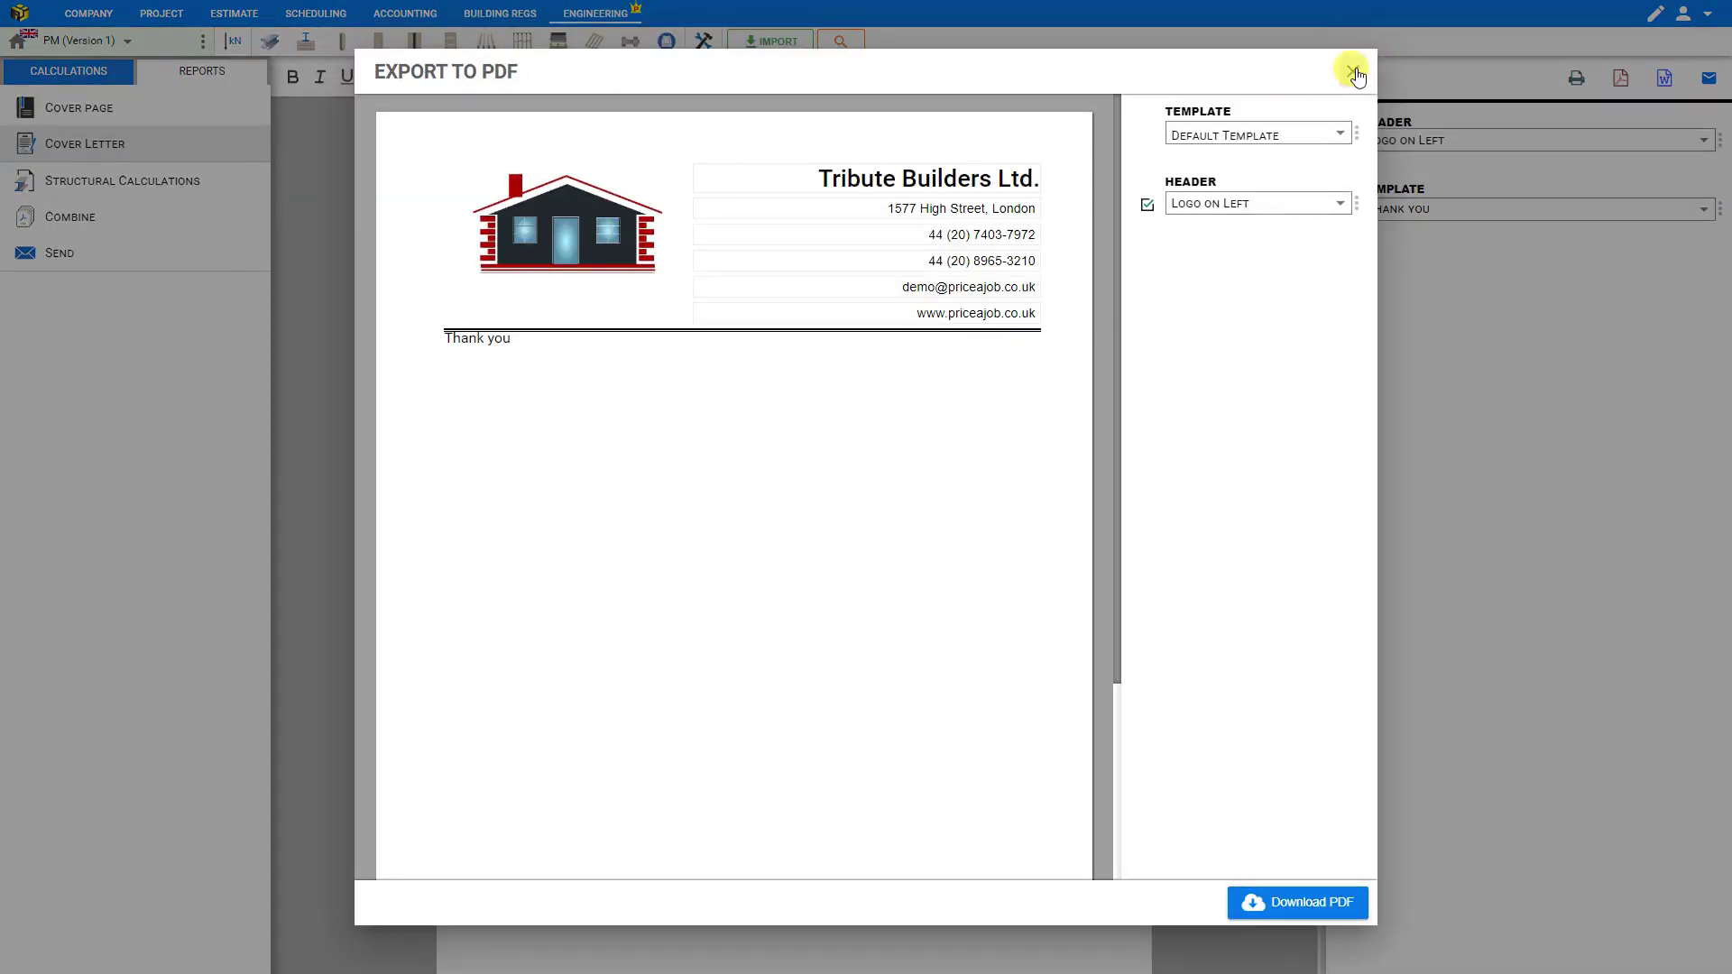
{"action": "left_click", "coordinate": [1353, 71]}
{"action": "left_click", "coordinate": [1663, 78]}
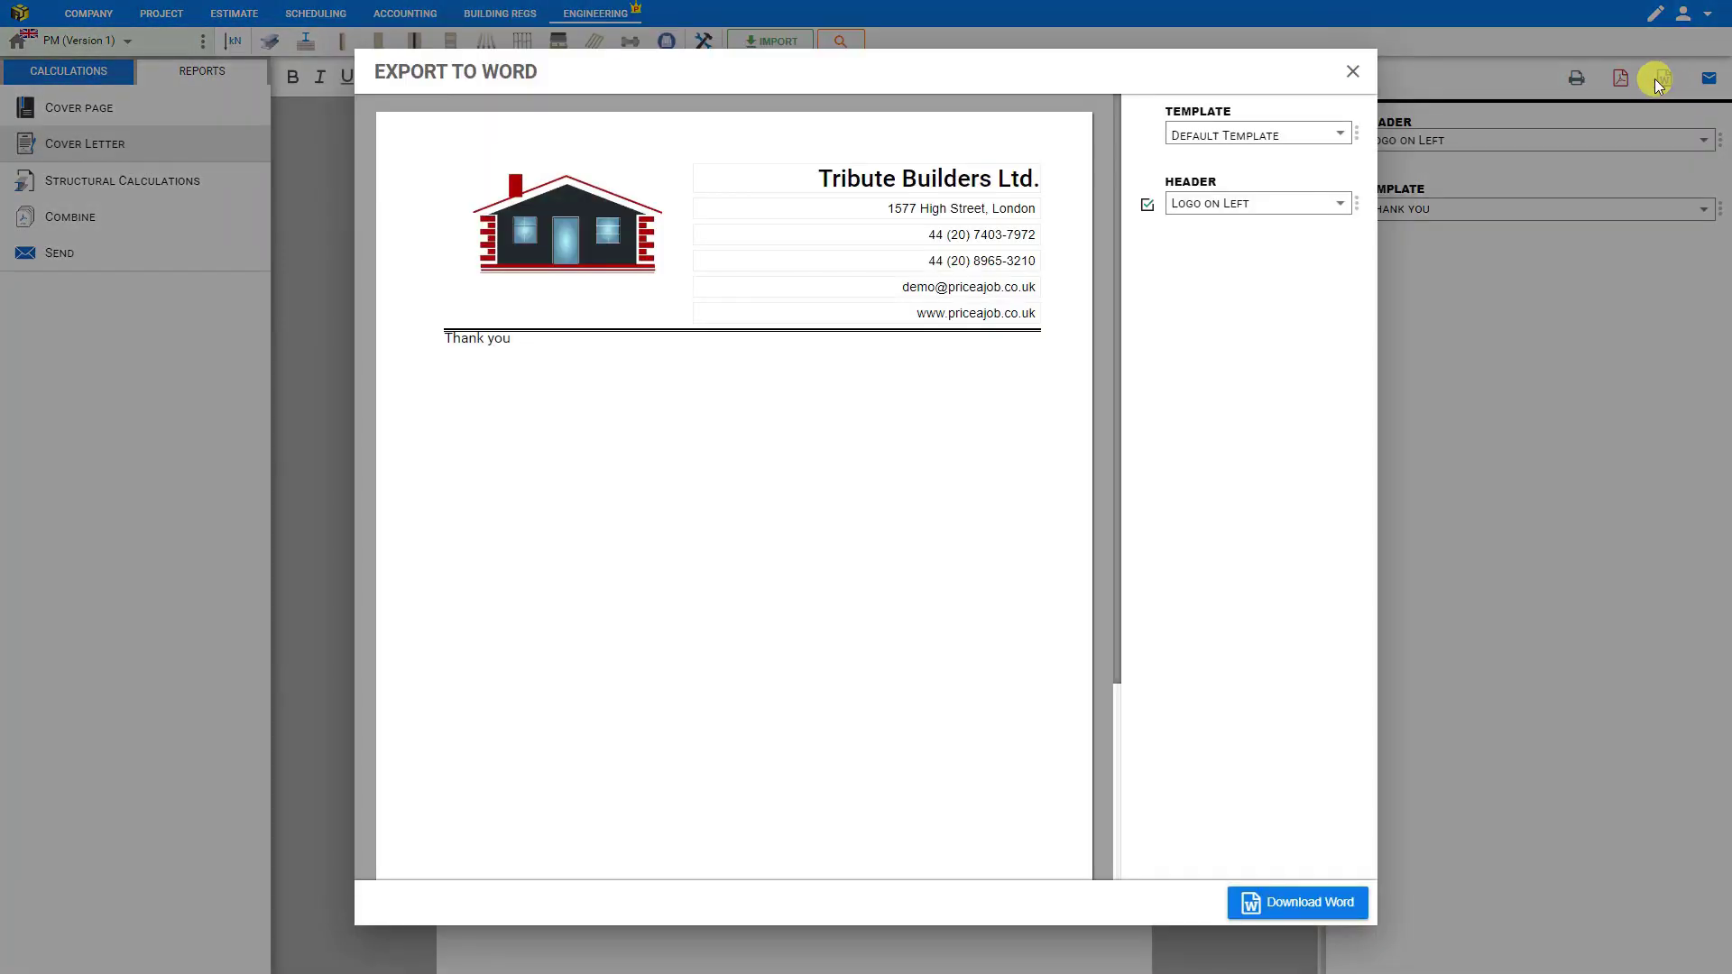
{"action": "left_click", "coordinate": [1353, 73]}
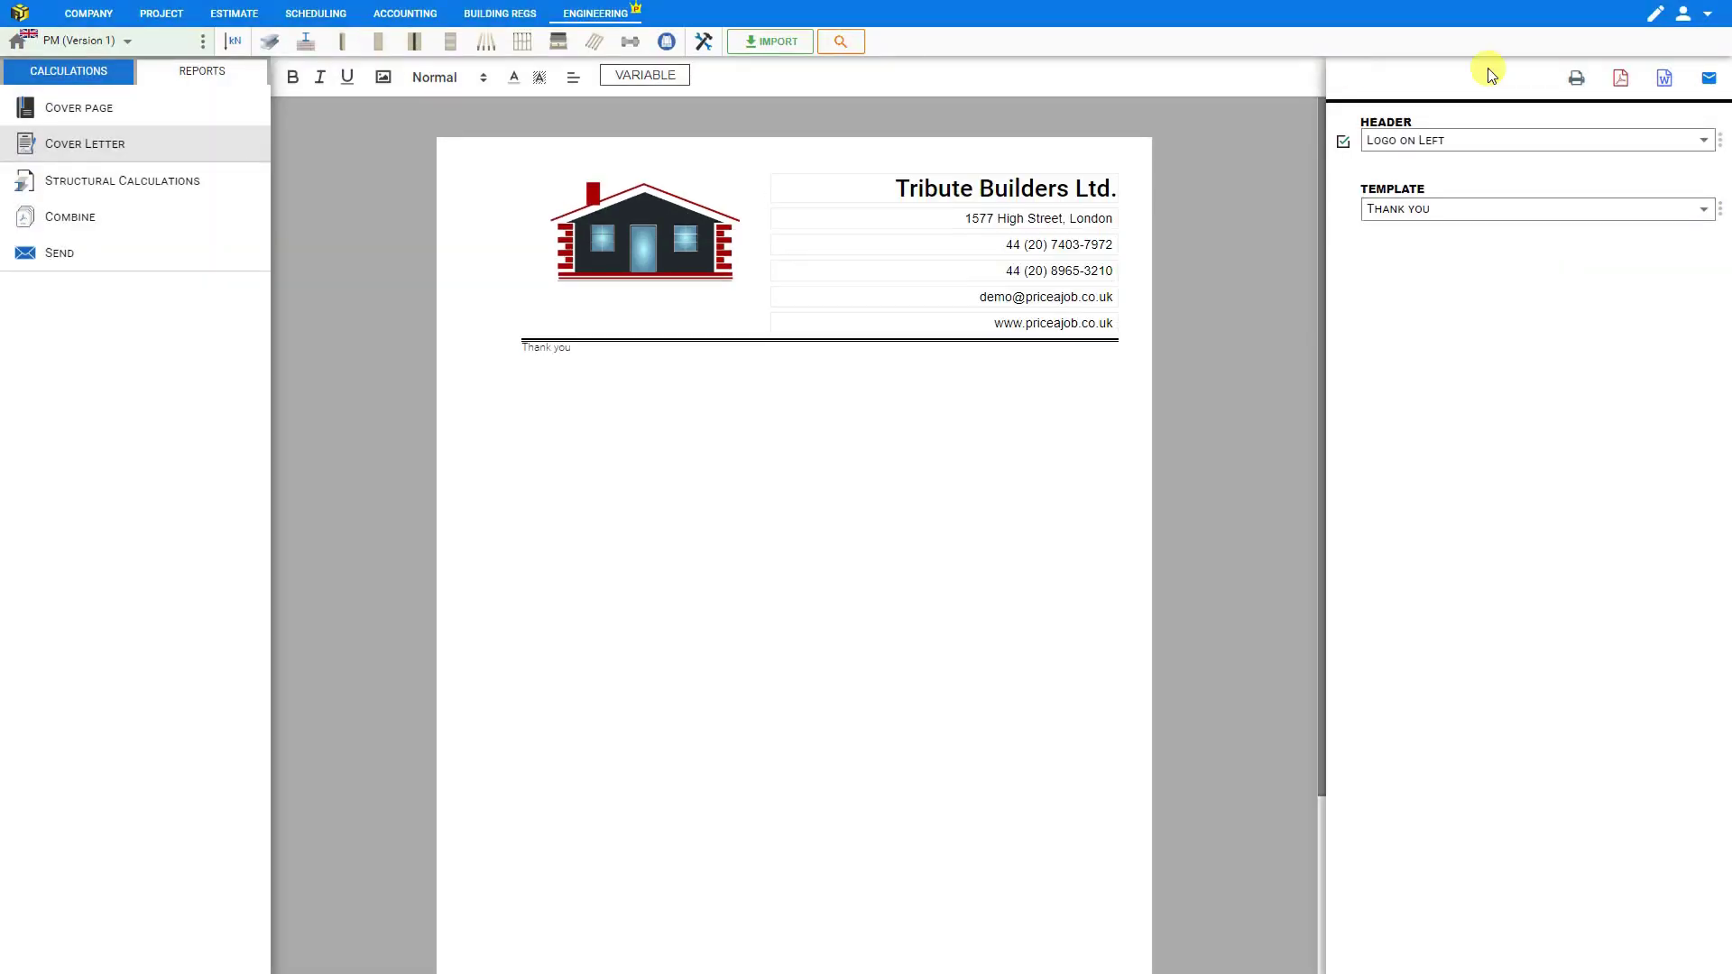
Step: Open the email form for sending the cover letter
{"action": "left_click", "coordinate": [1711, 80]}
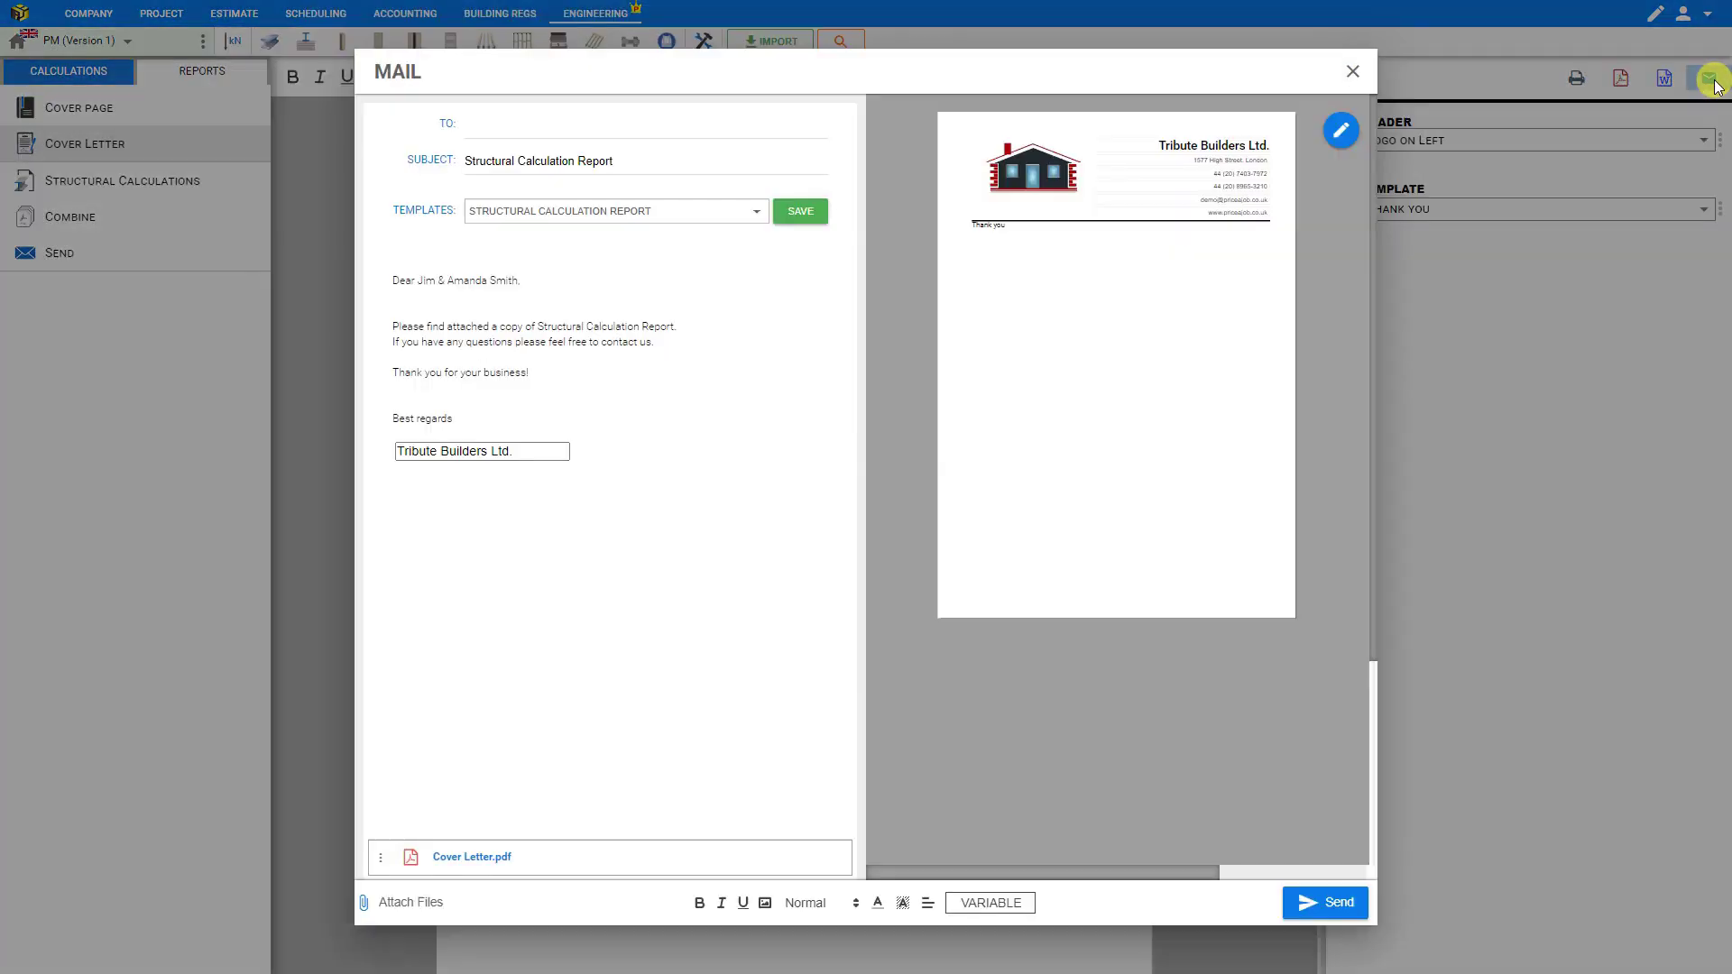